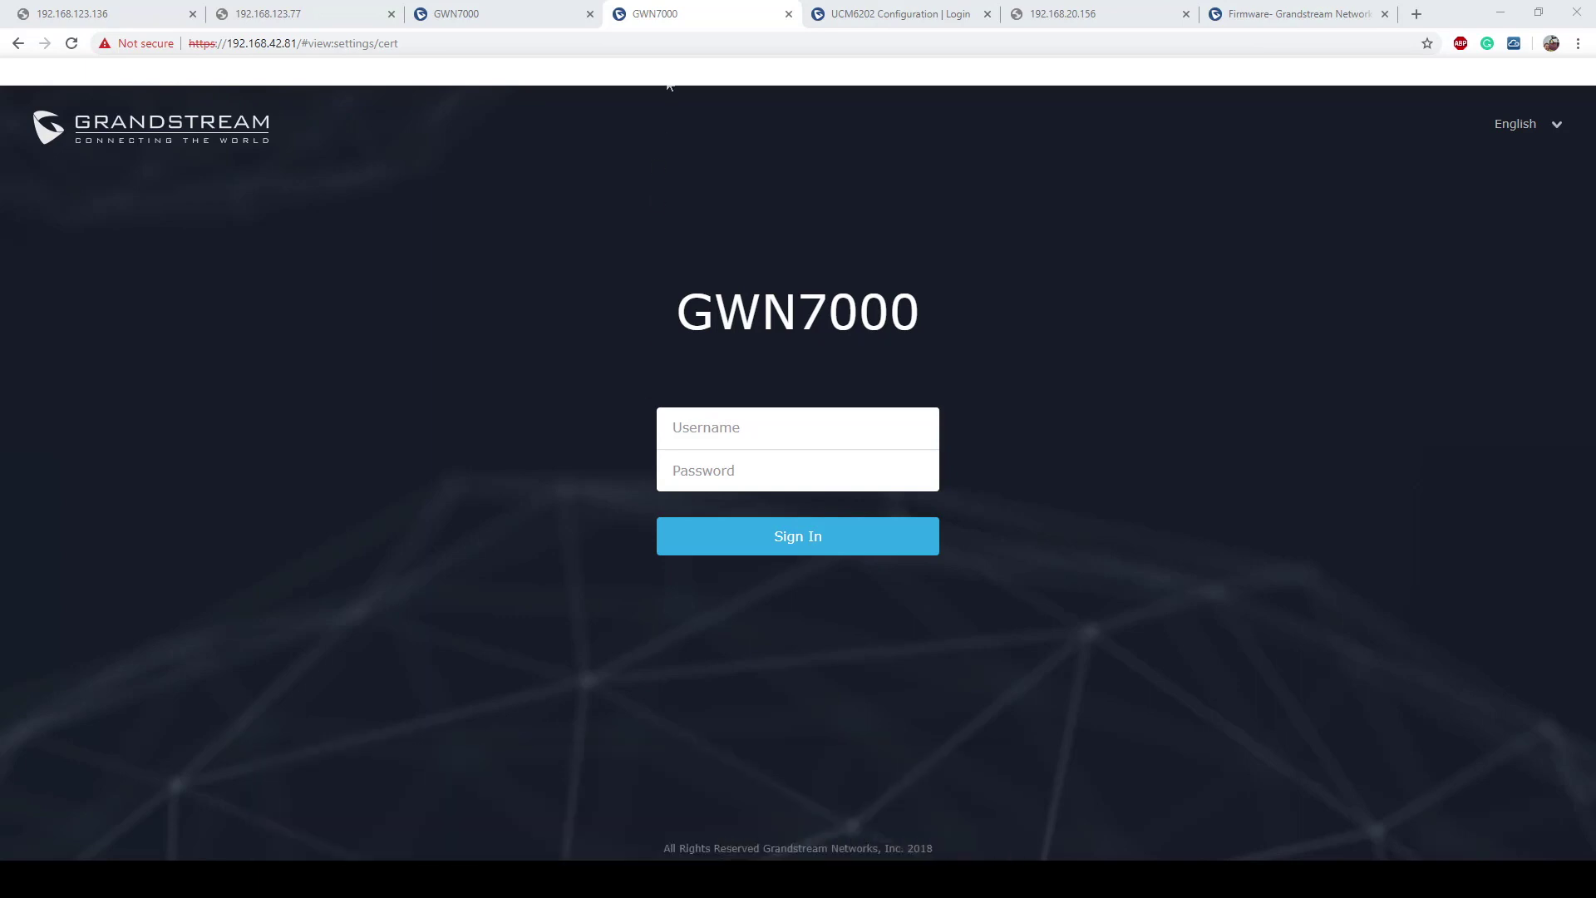
# Step: Check both GWN7000 tabs, find 192.168.123.77 and 192.168.123.136 unreachable, and finish on the UCM6202 login
pyautogui.click(476, 25)
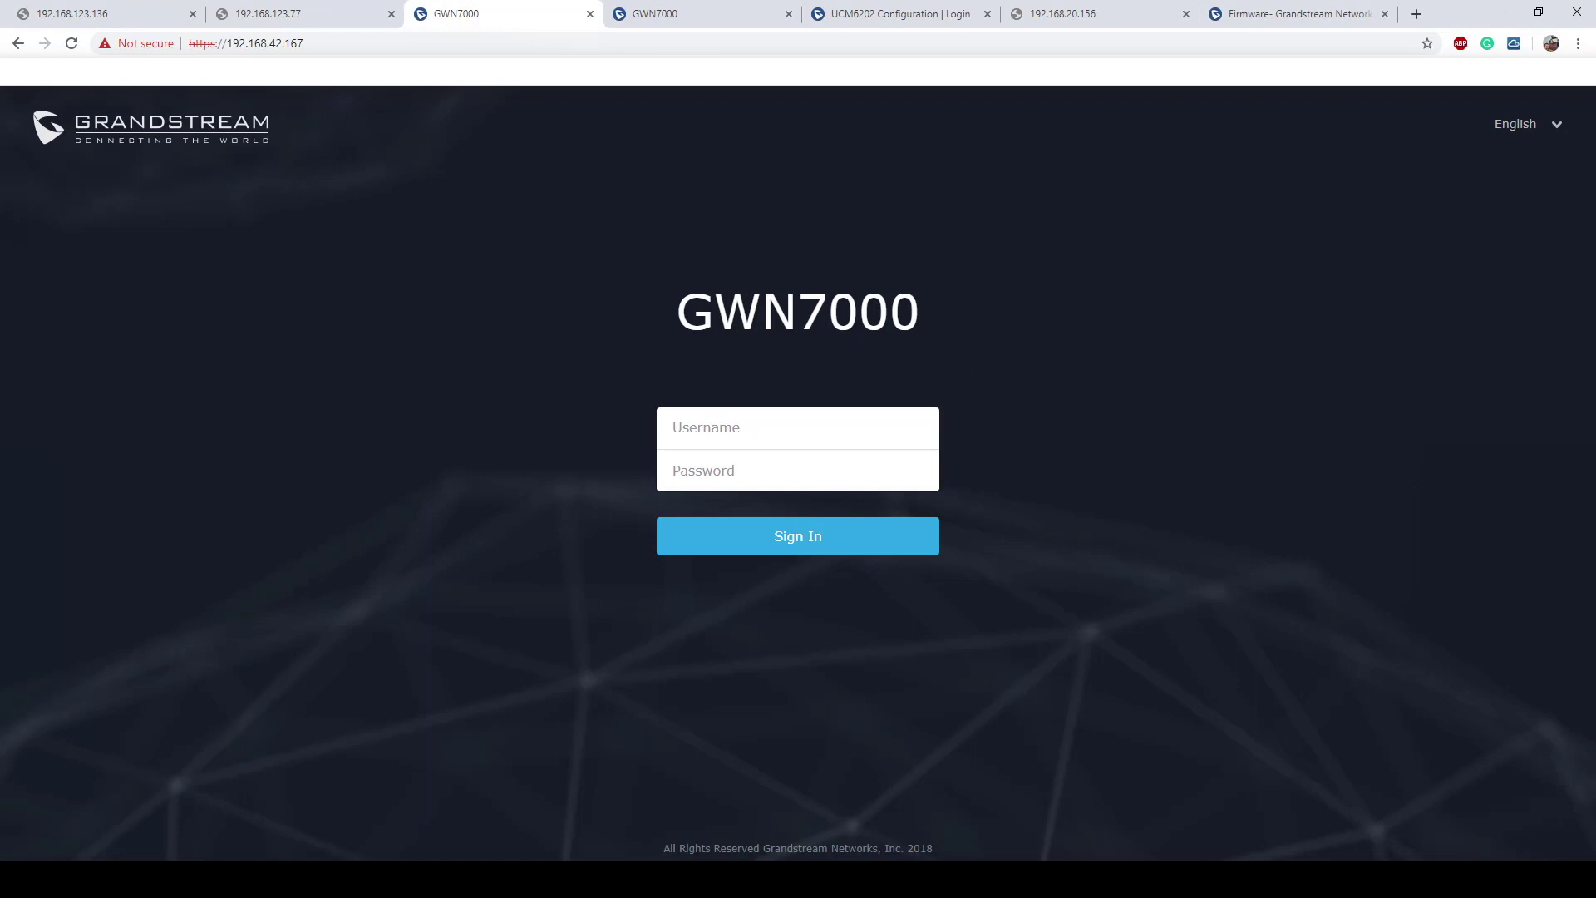
pyautogui.click(665, 14)
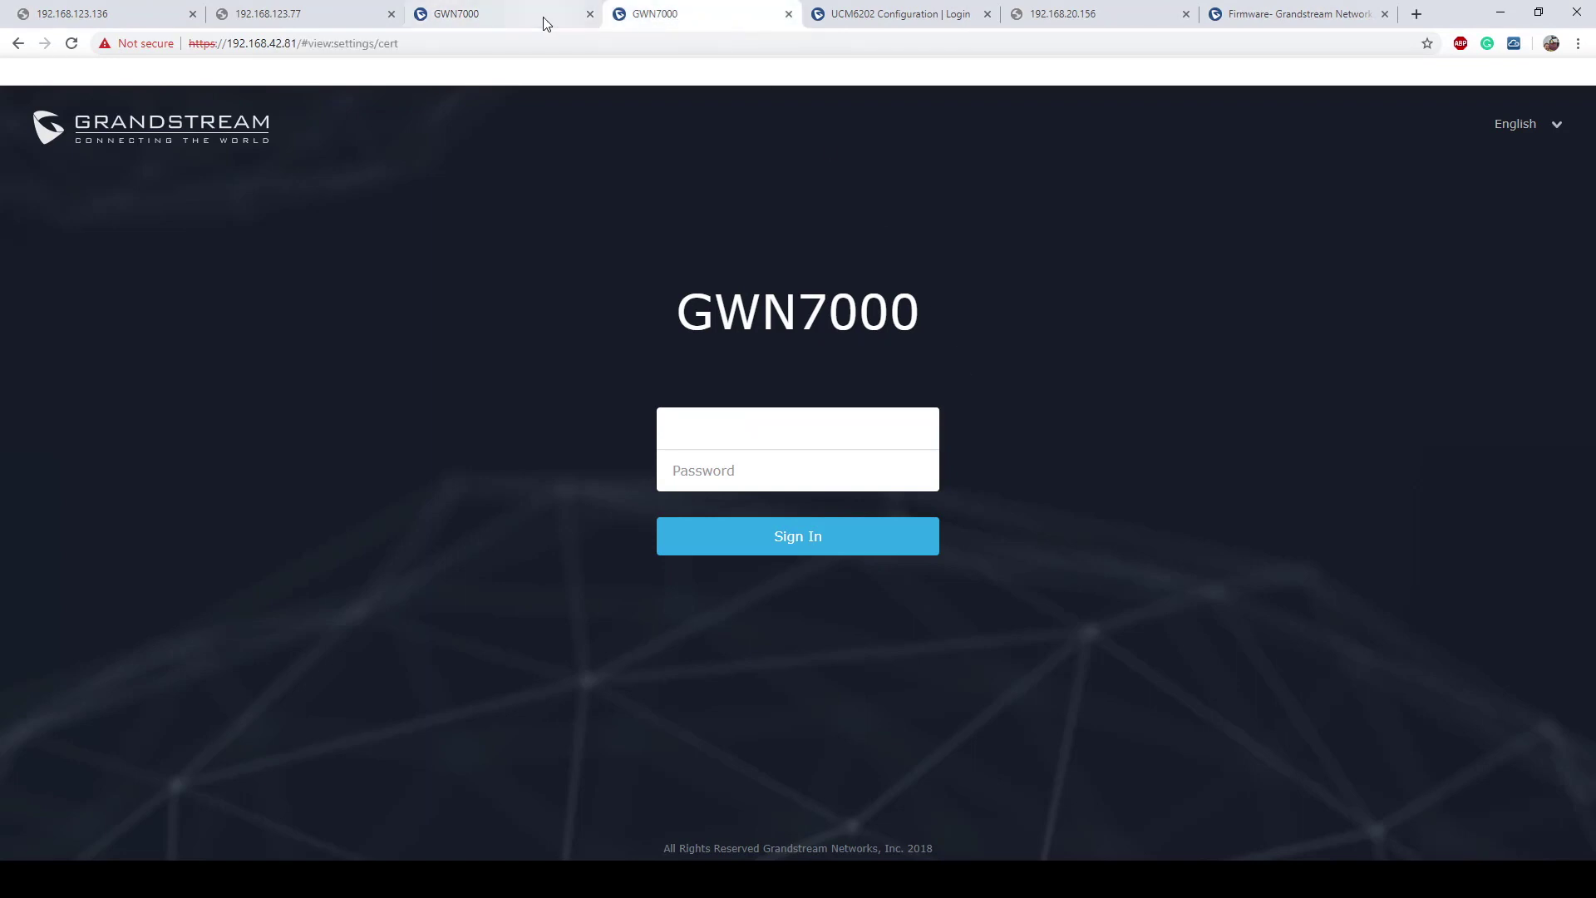
pyautogui.click(484, 15)
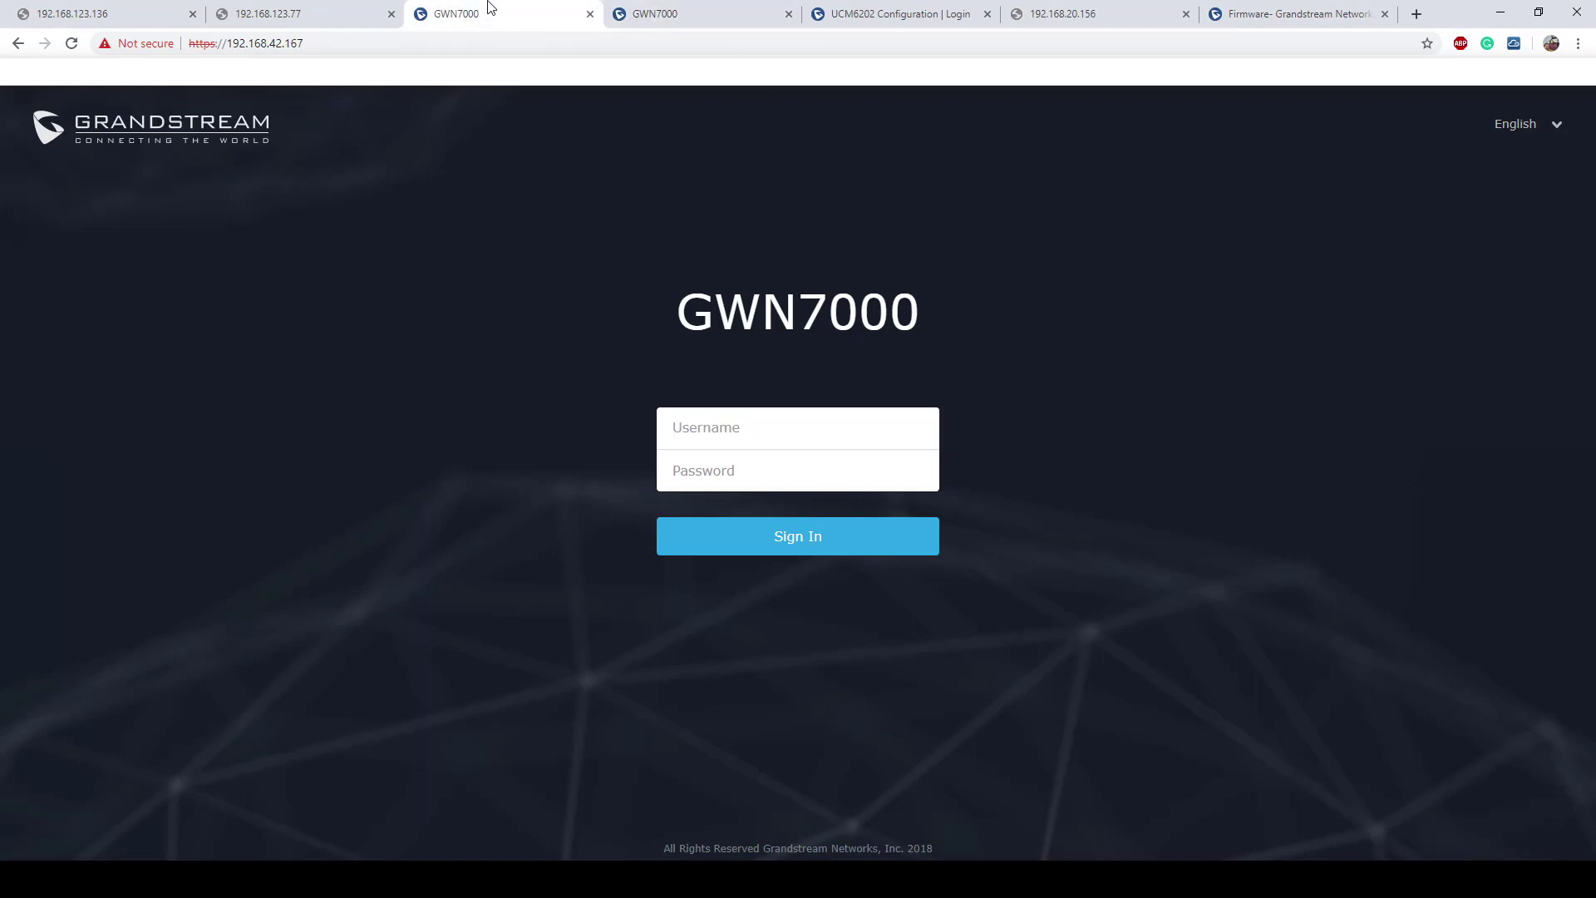
pyautogui.click(326, 11)
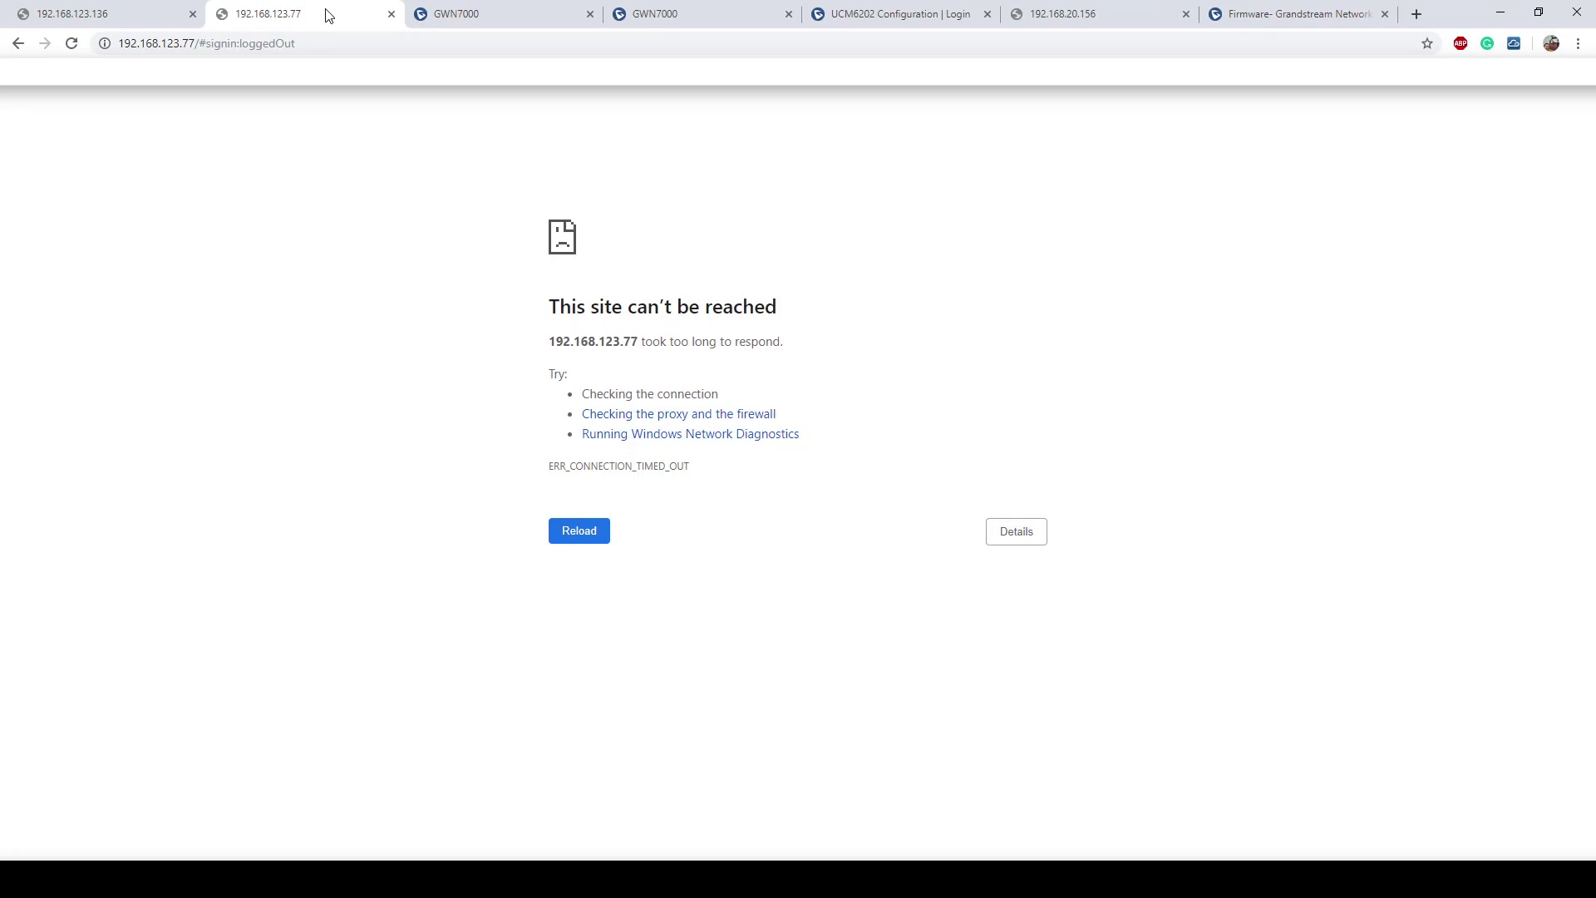
pyautogui.click(99, 15)
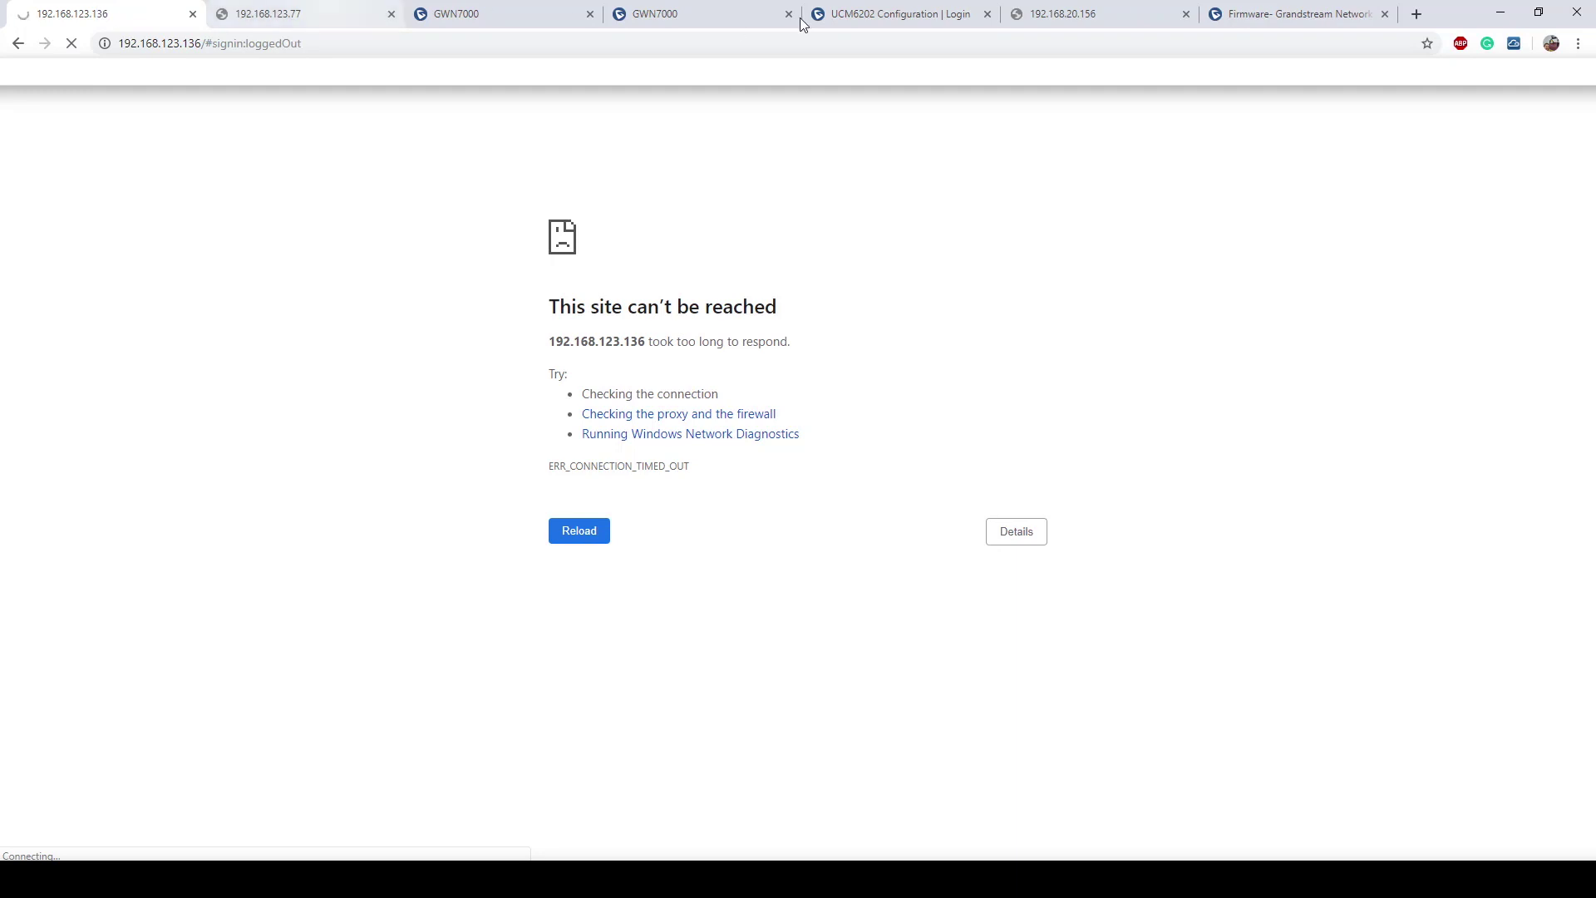
pyautogui.click(713, 12)
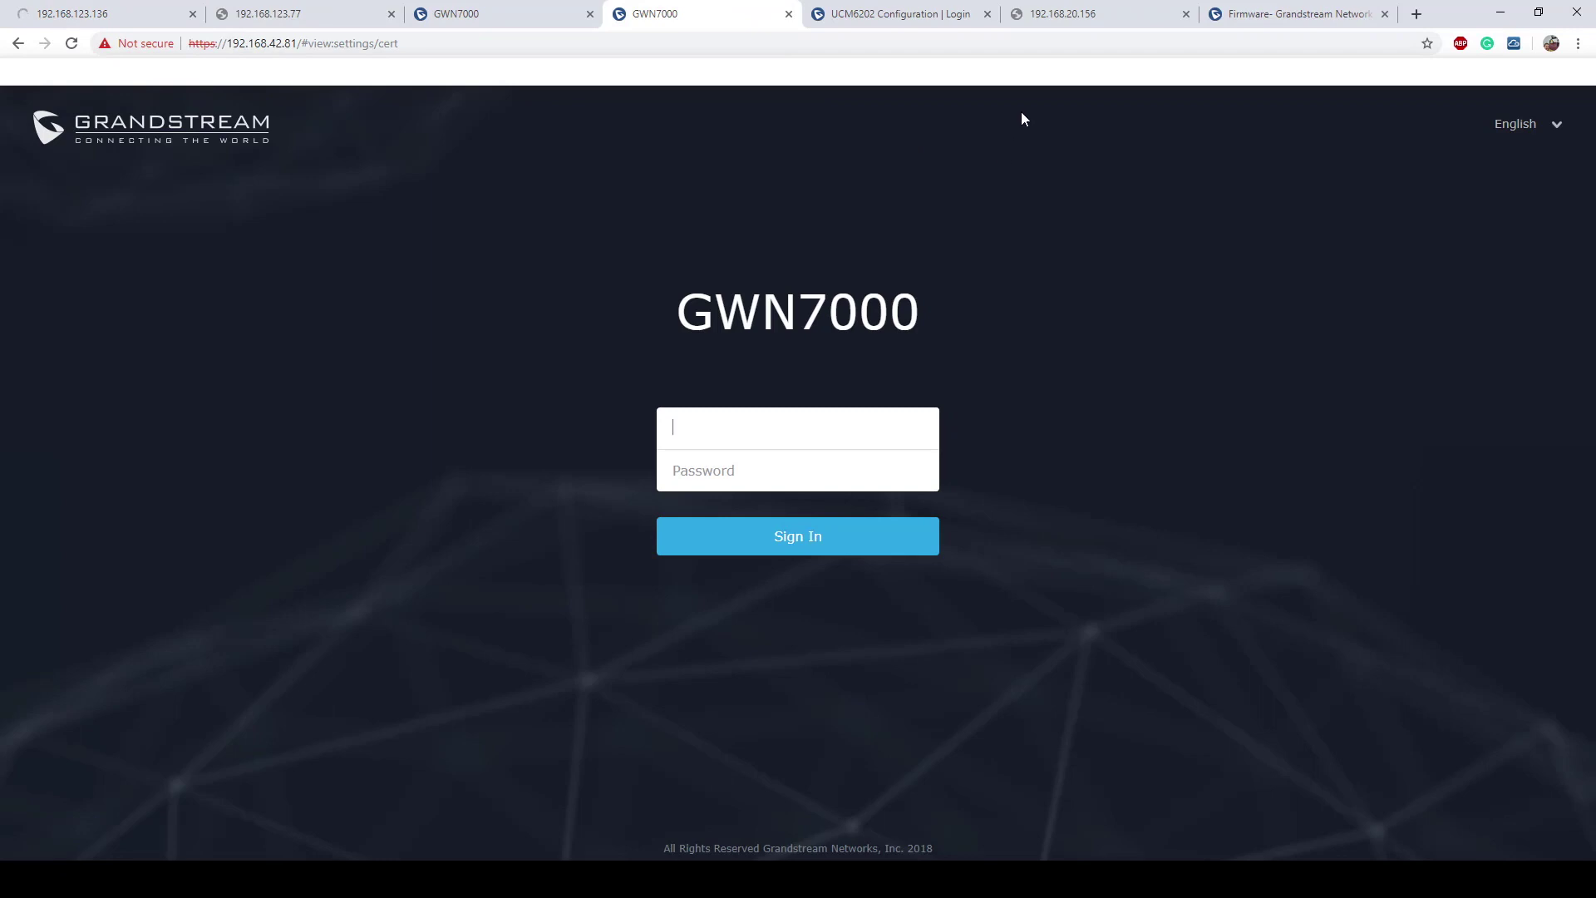
pyautogui.click(895, 18)
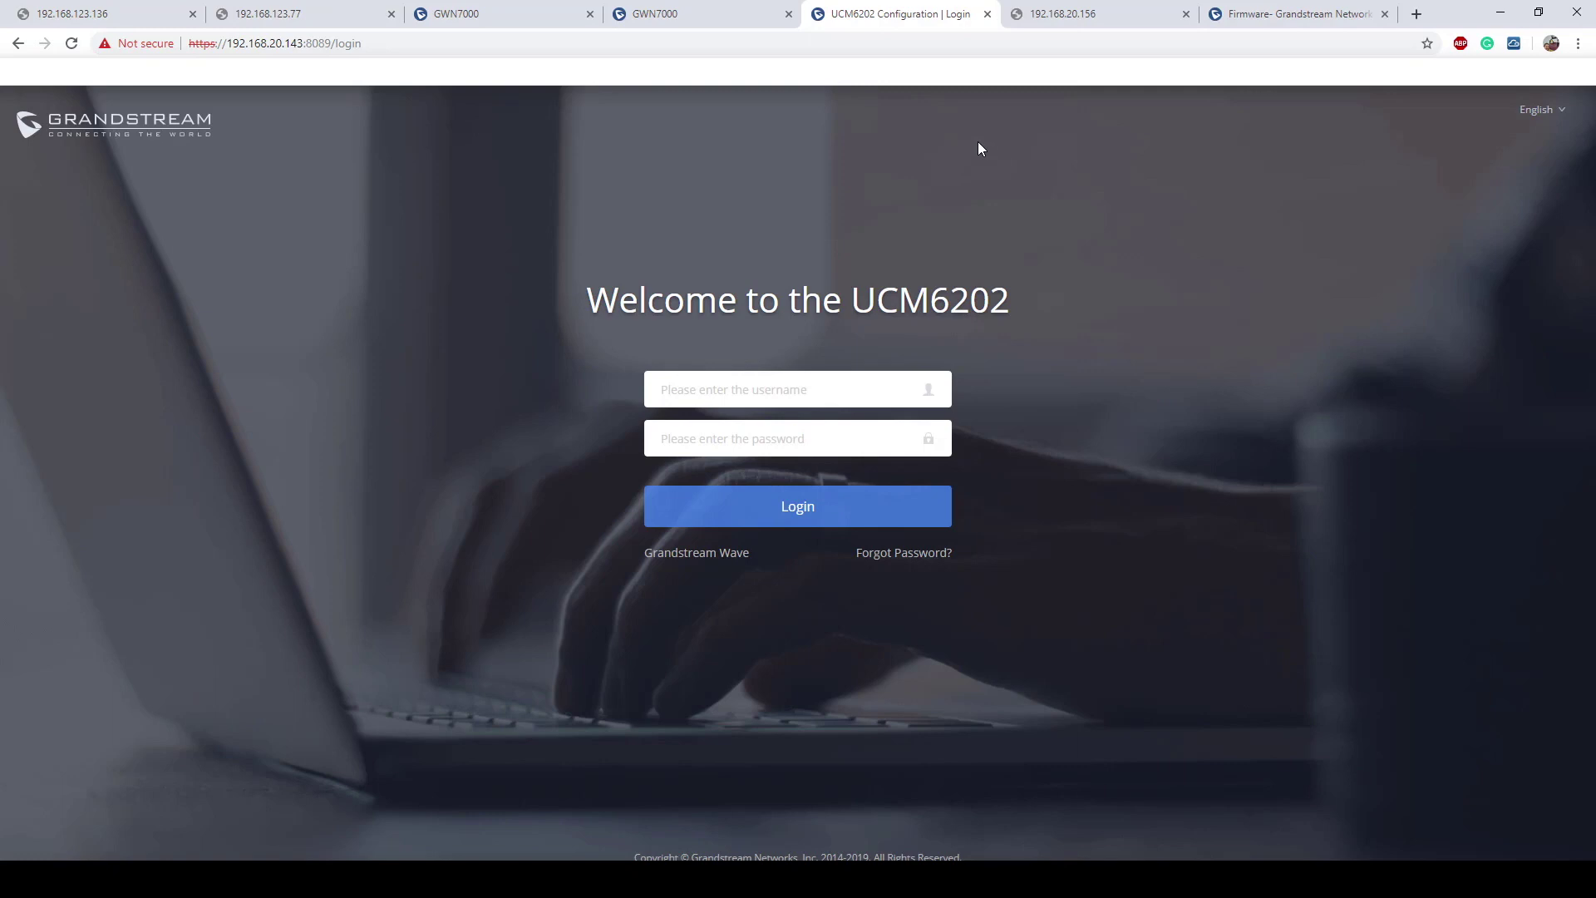
# Step: Sign in to the GWN7000 at 192.168.42.81 with the admin account credentials
pyautogui.click(710, 18)
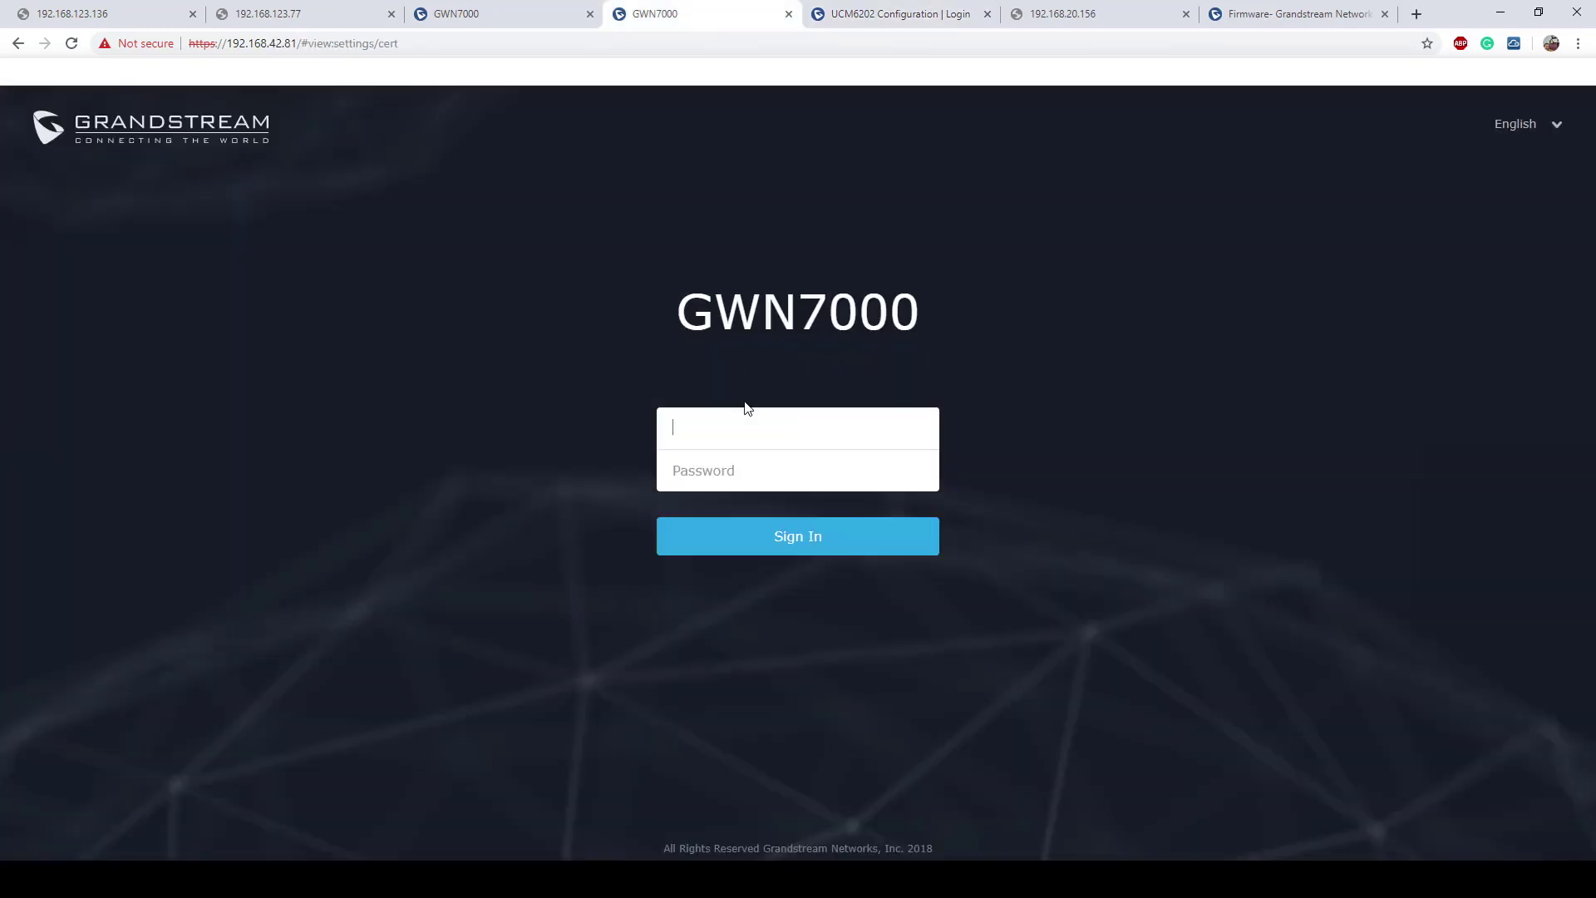
pyautogui.write('admin')
pyautogui.press('Tab')
pyautogui.write('admin123')
pyautogui.press('Return')
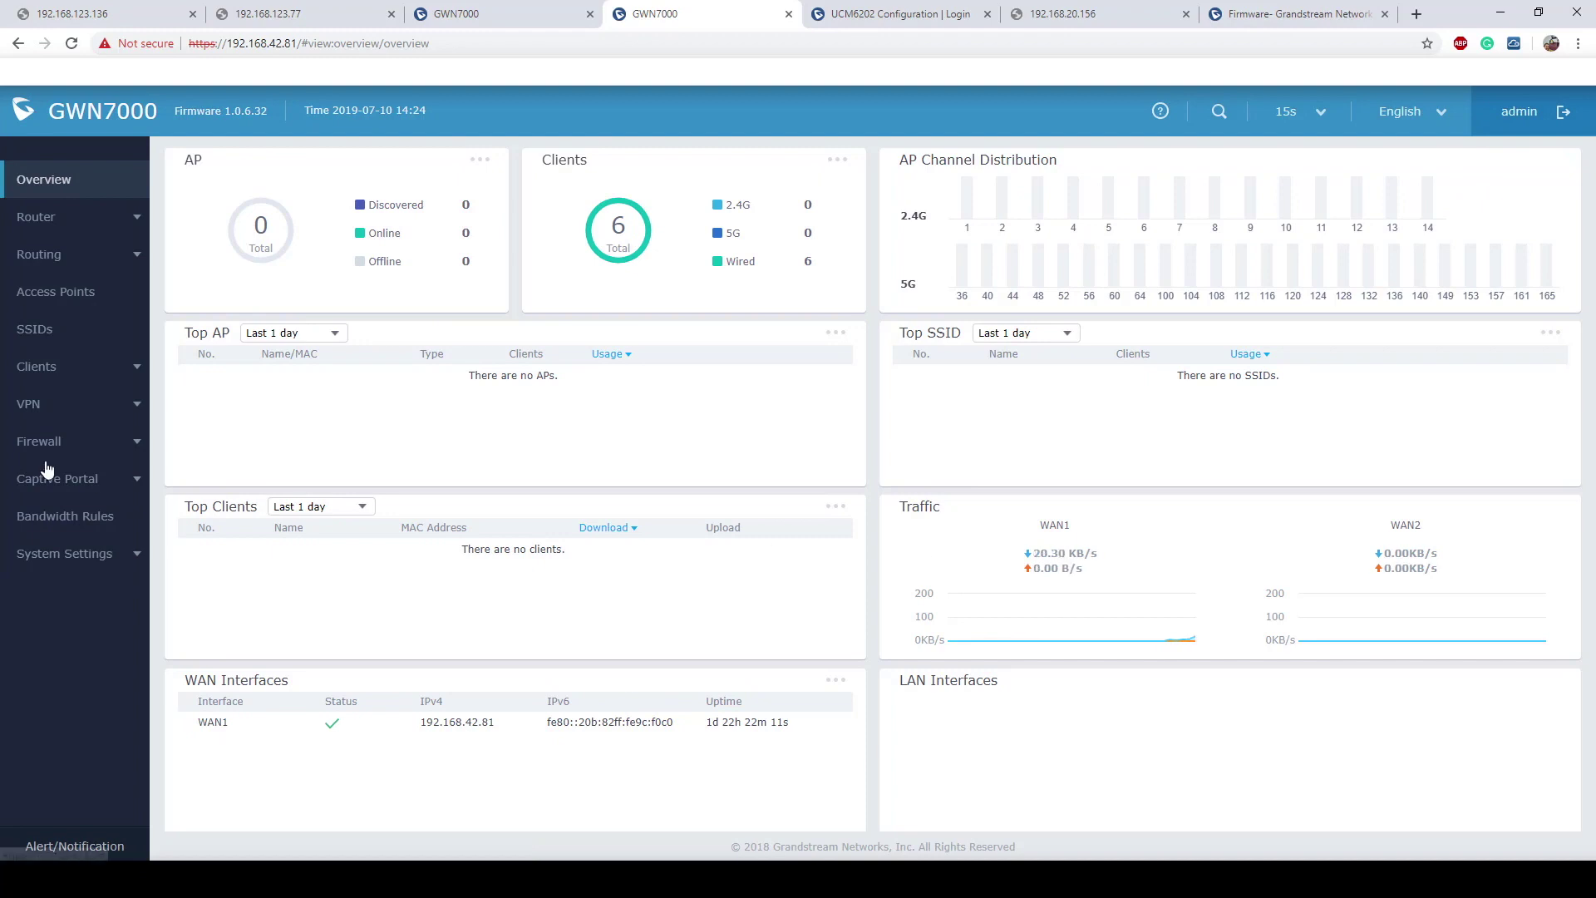
# Step: Go to System Settings > Cert. Manager to view the CA list
pyautogui.click(79, 557)
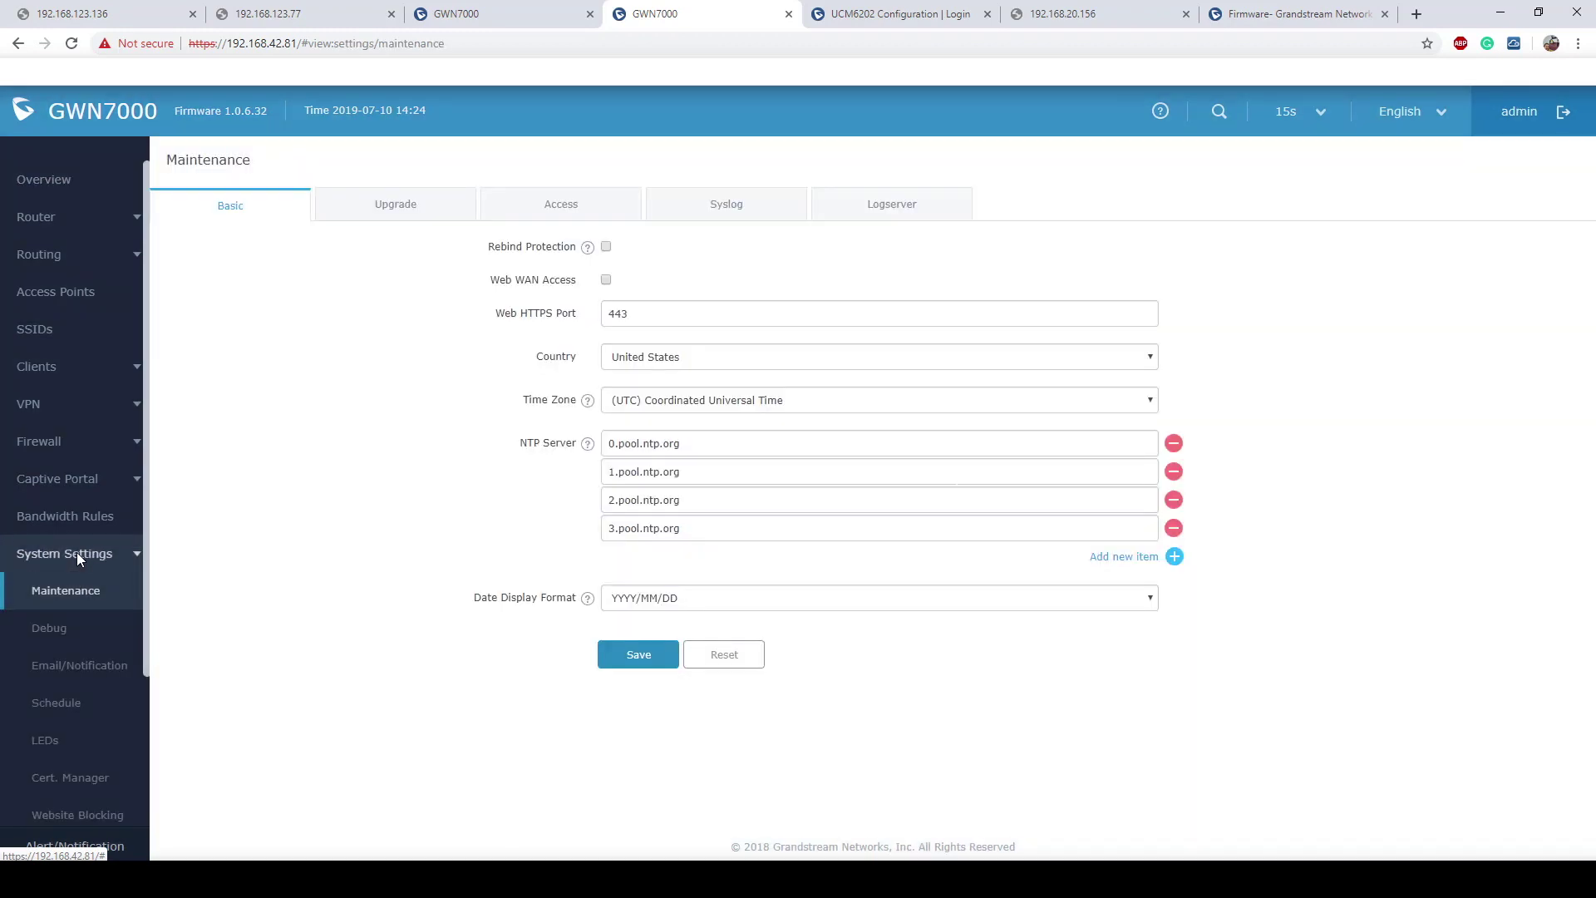
pyautogui.scroll(-2, 86, 646)
pyautogui.click(84, 686)
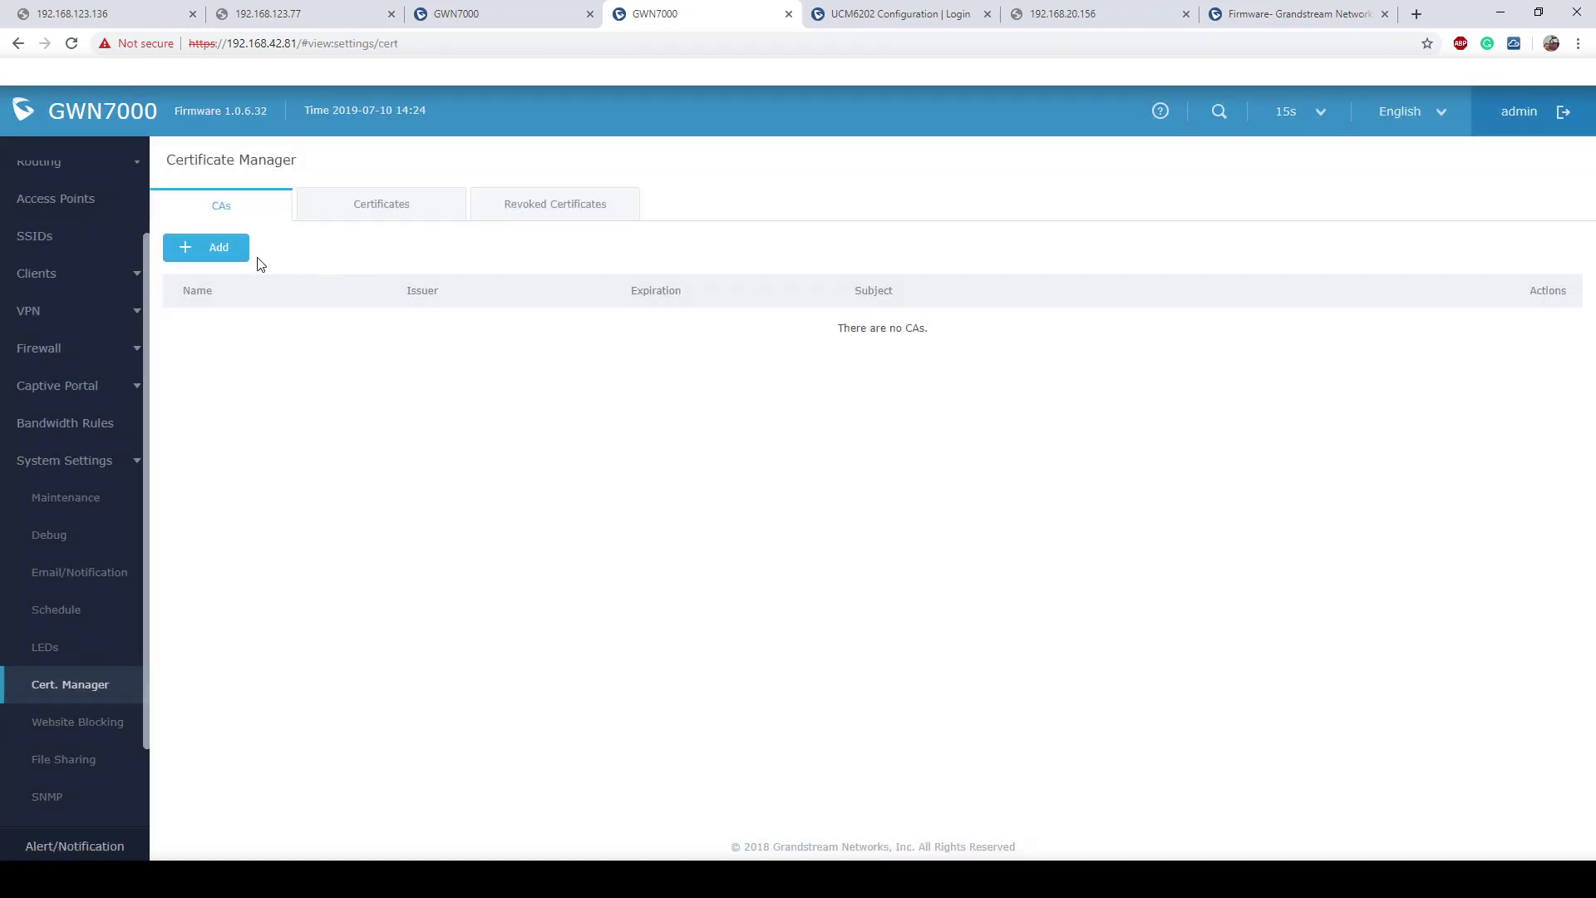
# Step: Start a new CA with Common Name Remote7000
pyautogui.click(212, 256)
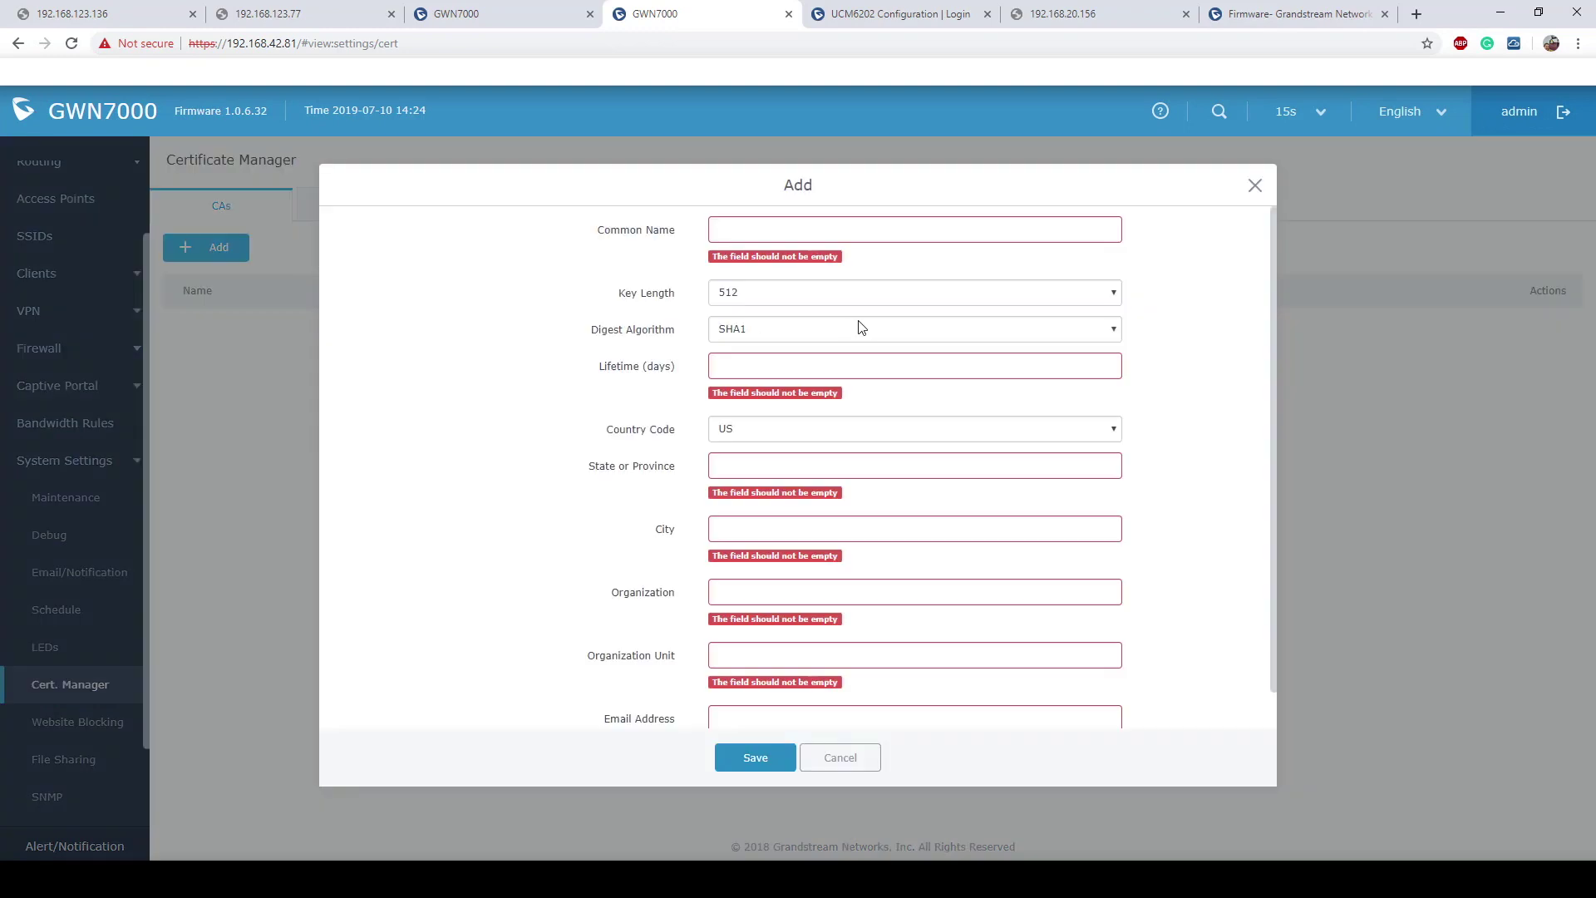
pyautogui.click(814, 229)
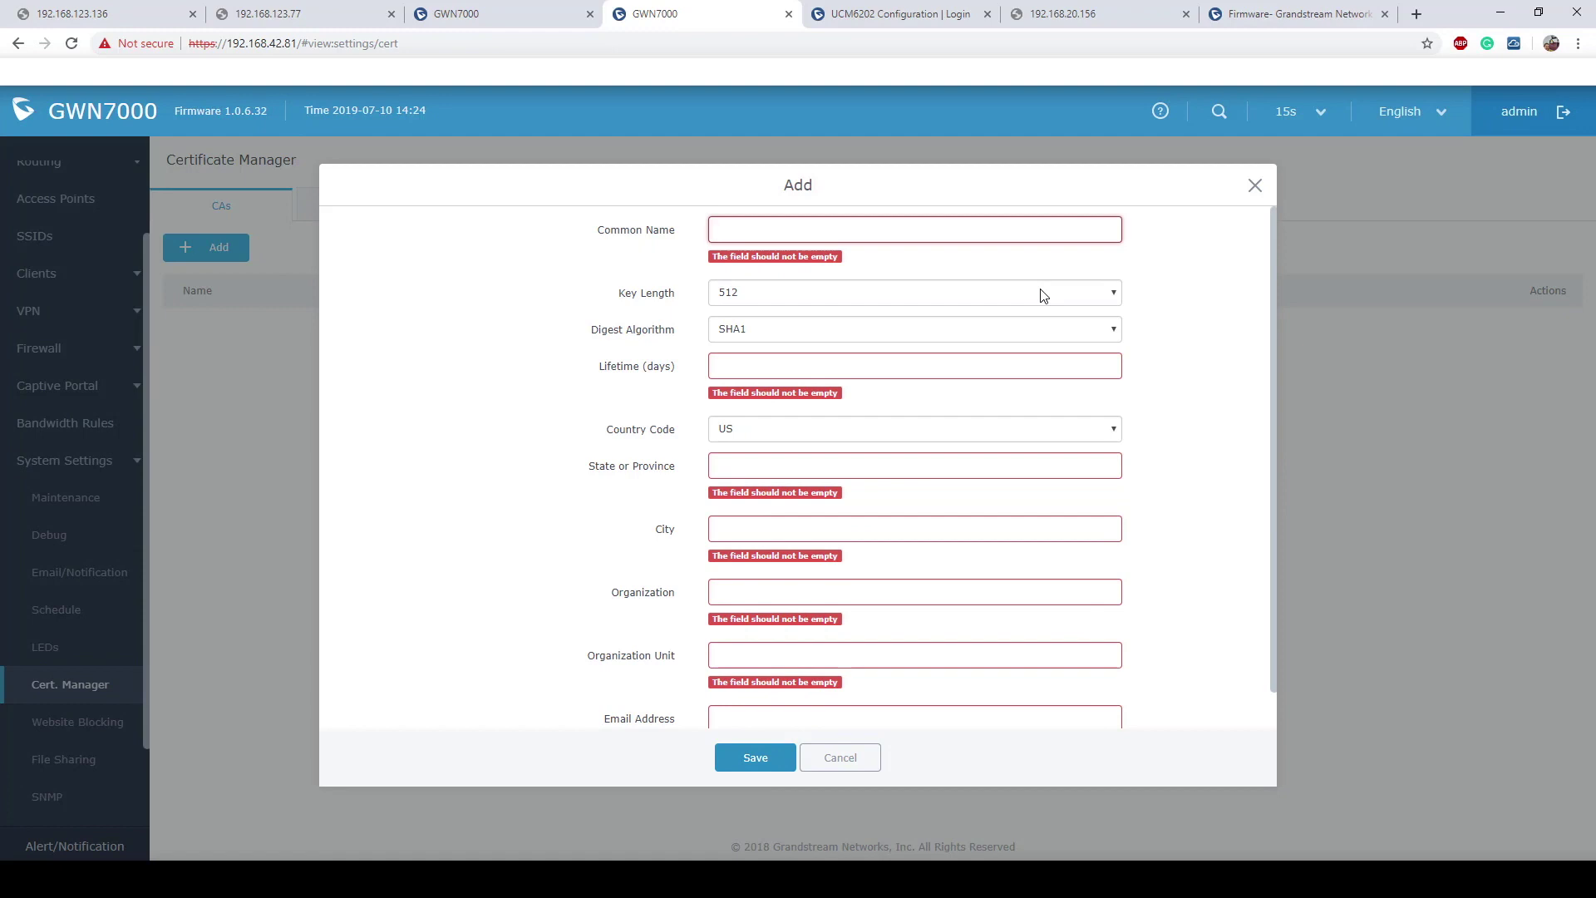
pyautogui.write('Remote')
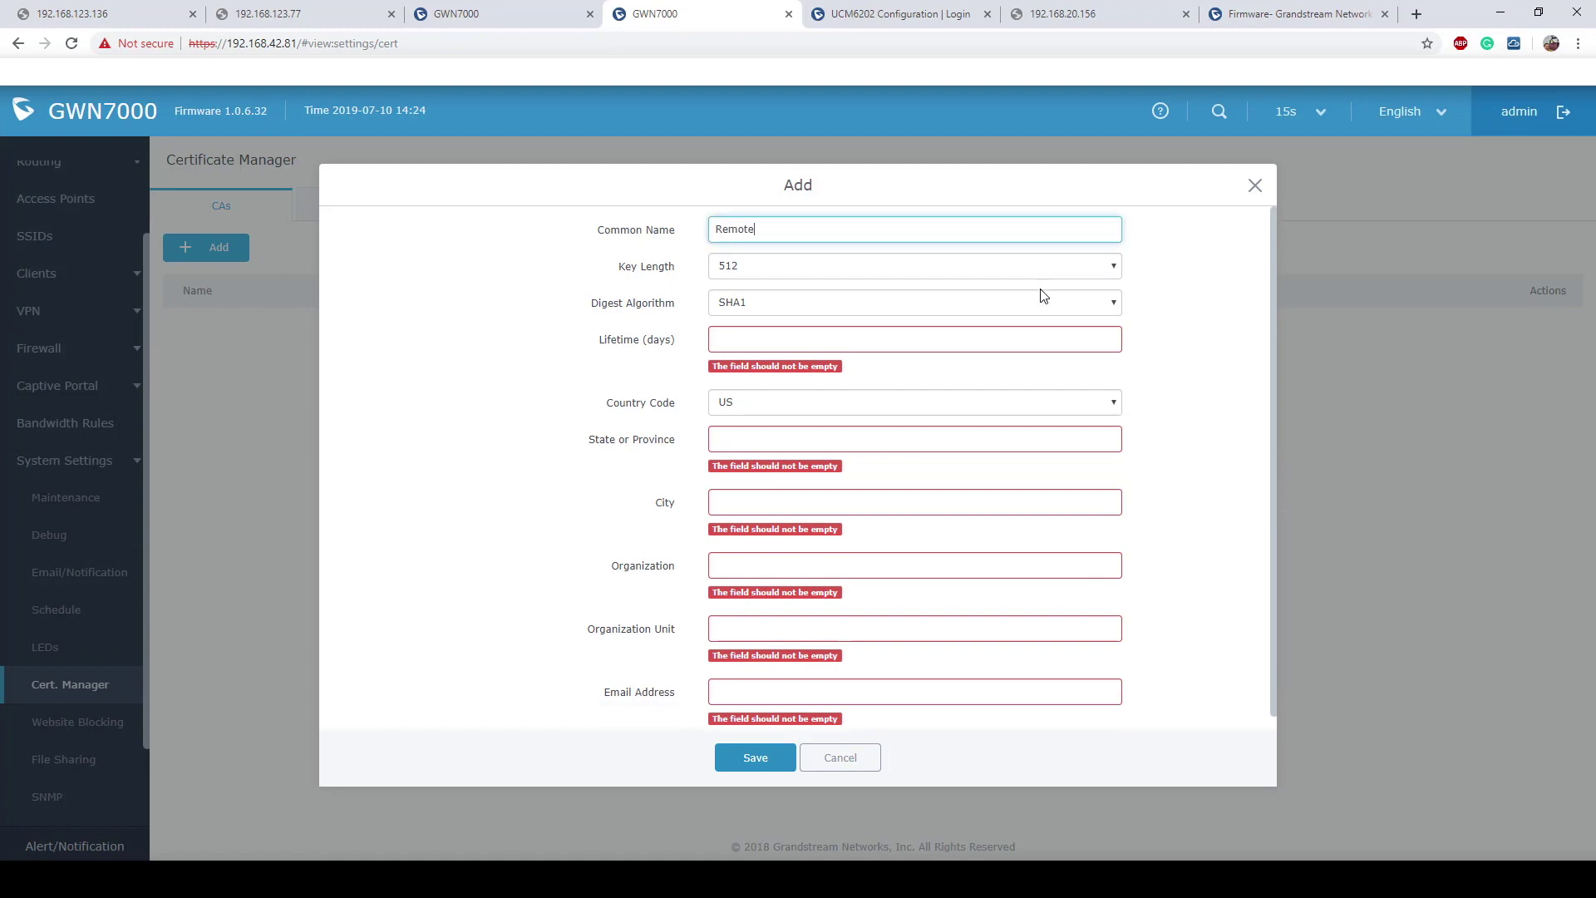
pyautogui.write('&&')
pyautogui.press('BackSpace')
pyautogui.write('7000')
# Step: Set the CA key length to 2048 and its lifetime to 999999 days
pyautogui.click(1090, 267)
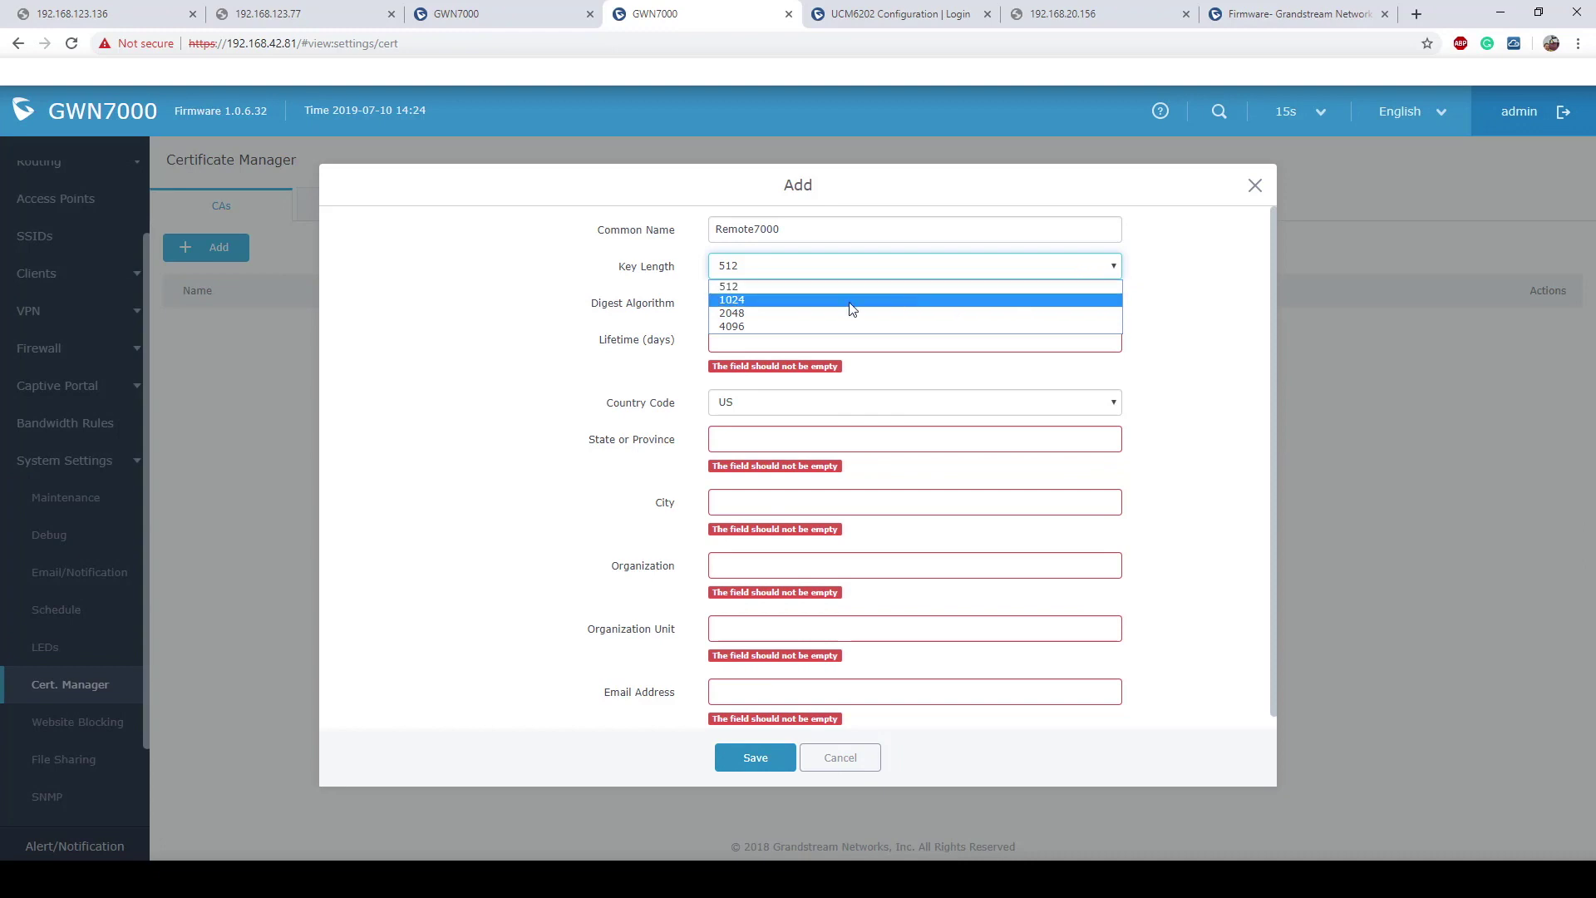
pyautogui.click(766, 314)
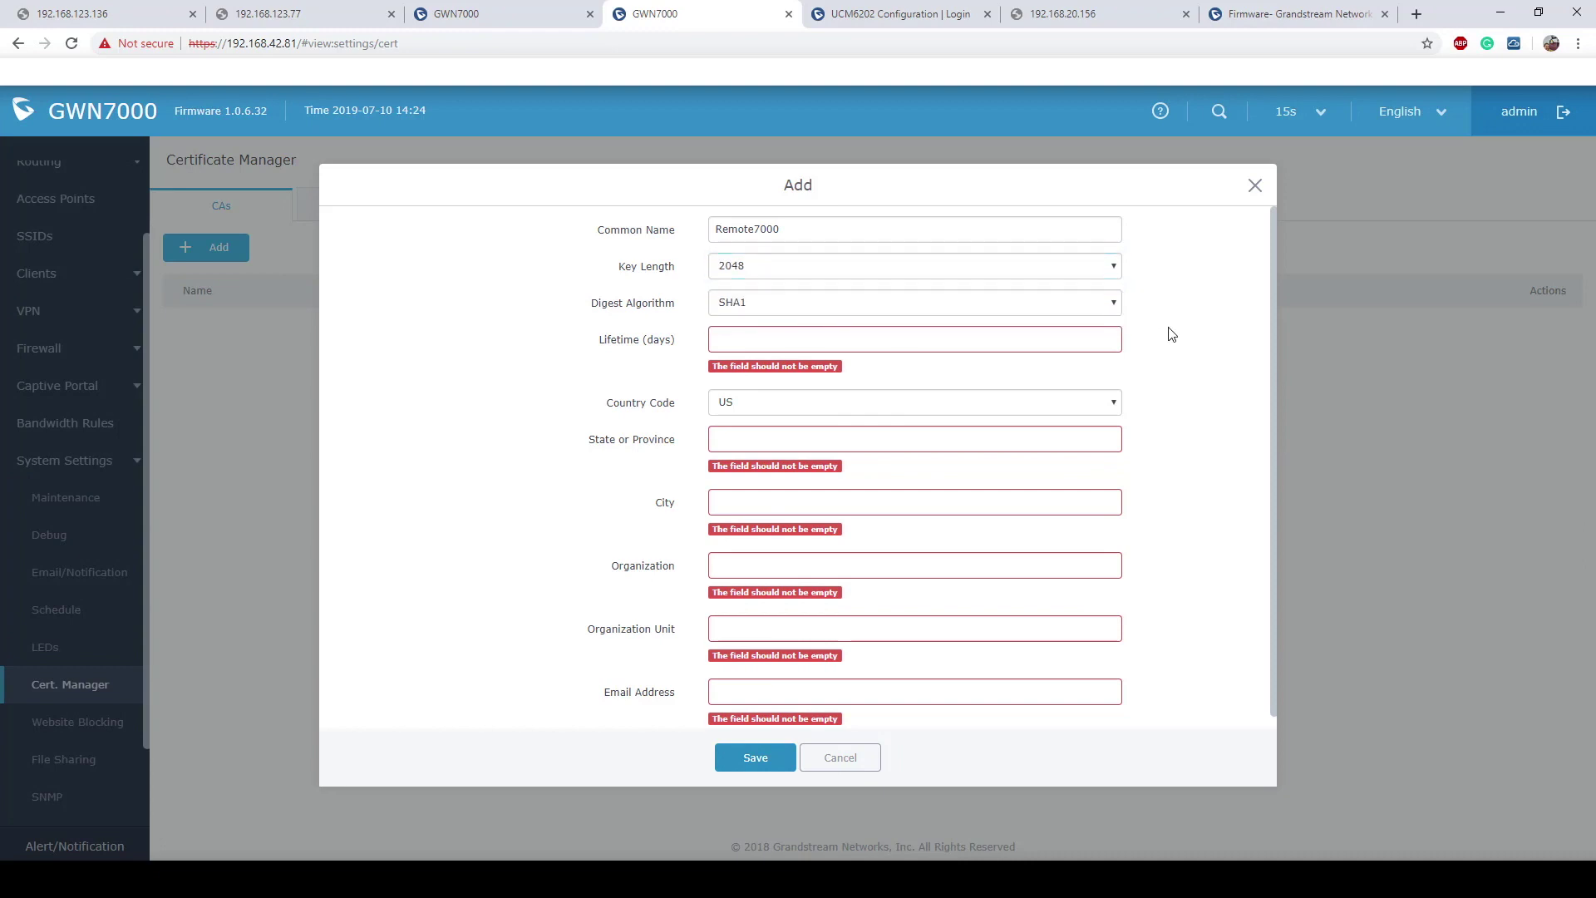
pyautogui.click(950, 341)
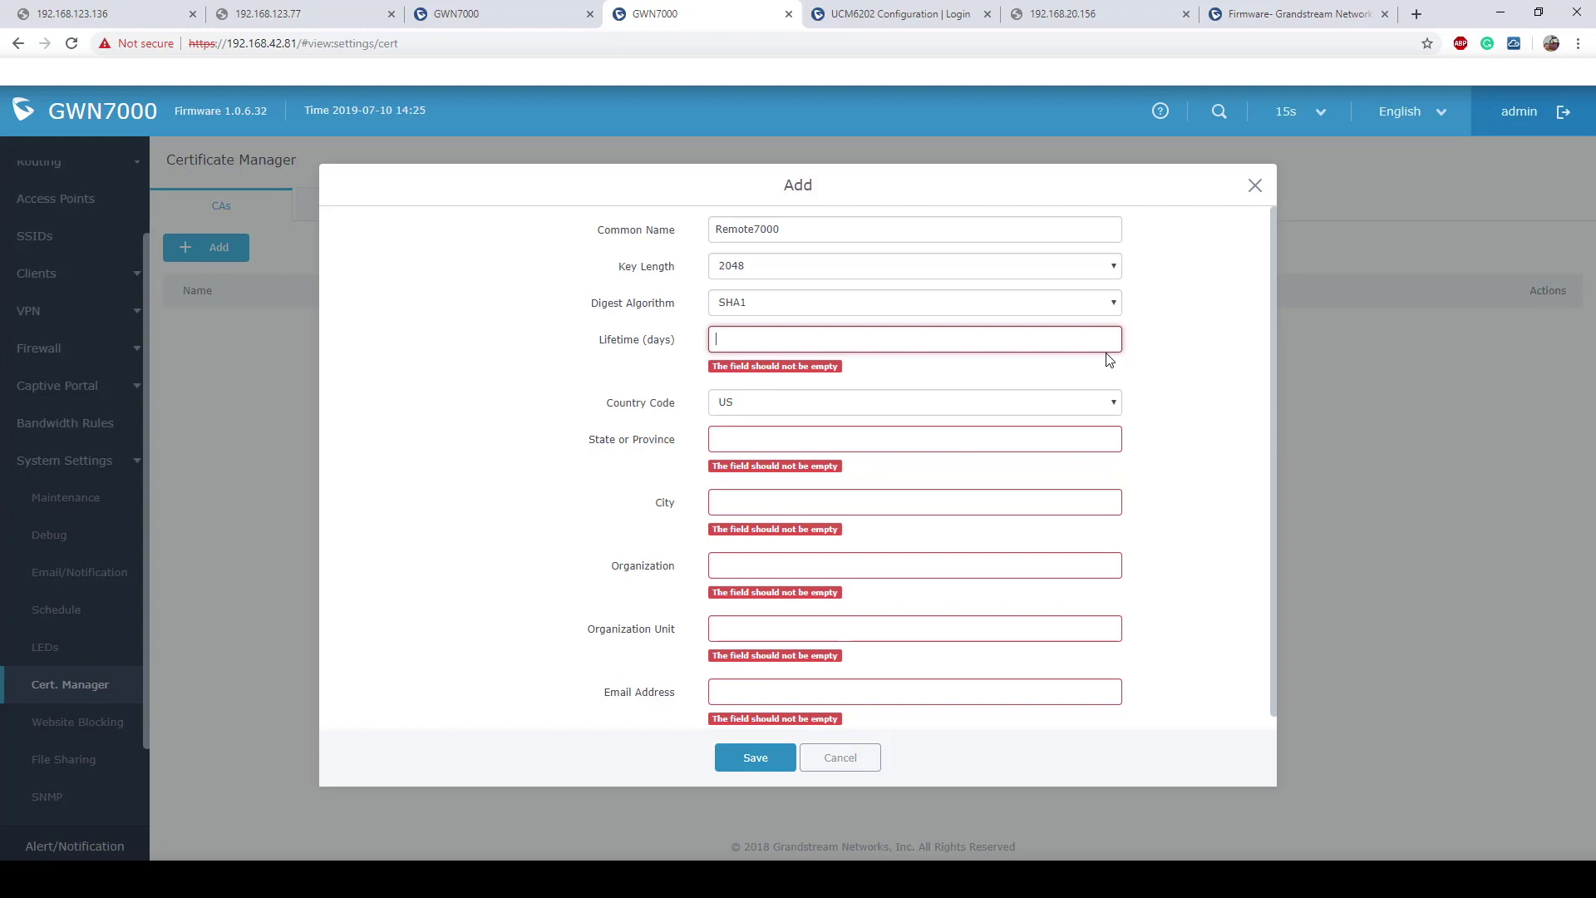
pyautogui.write('9999')
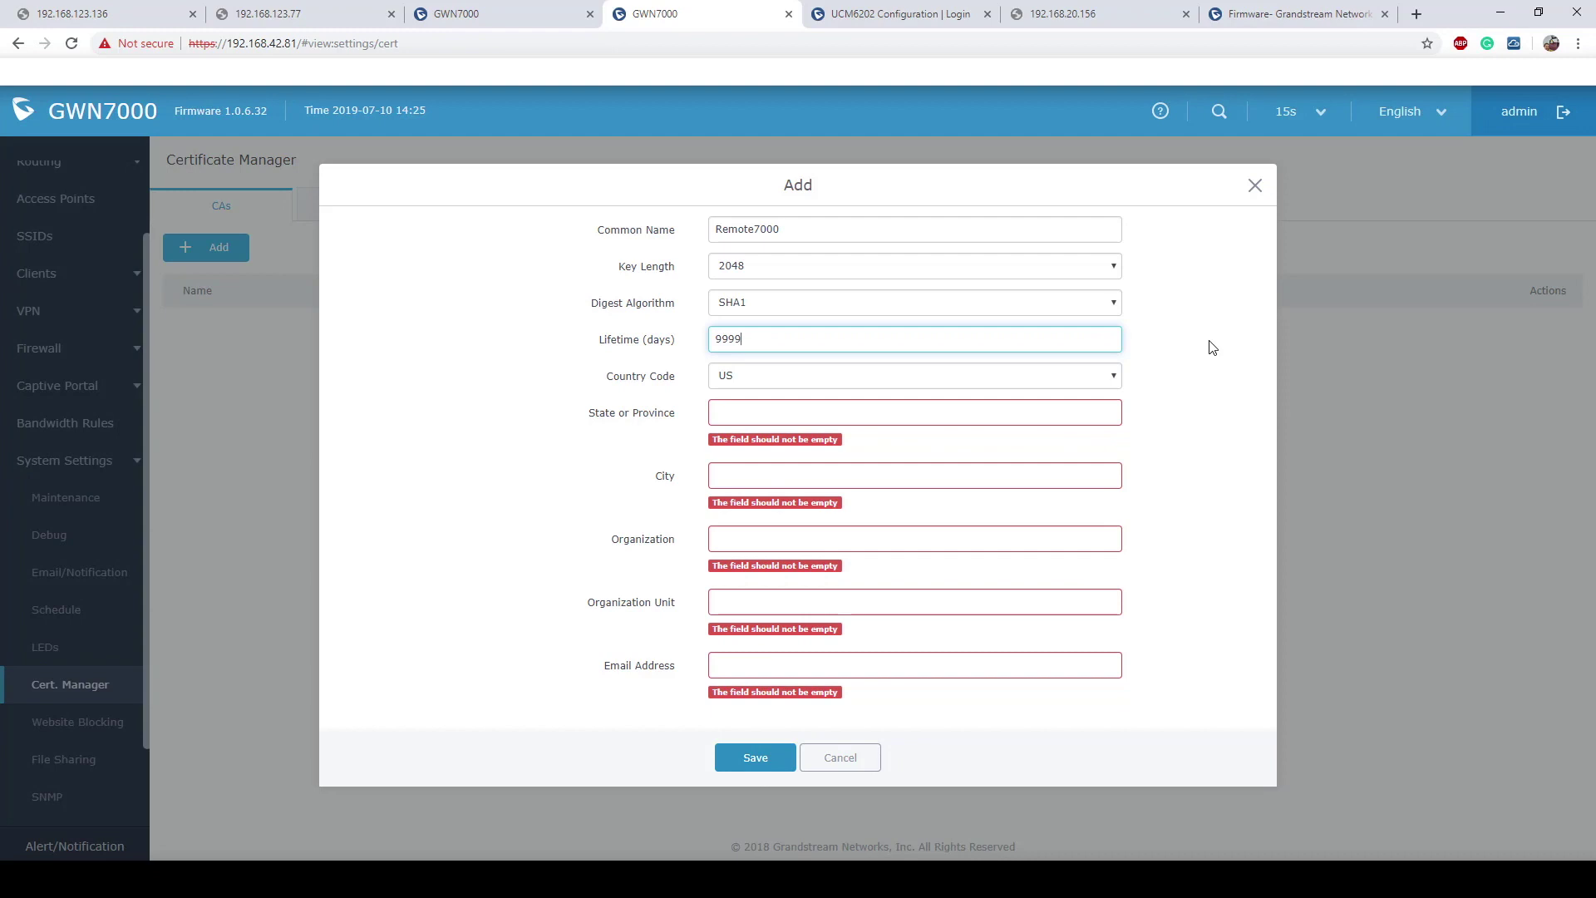
pyautogui.write('9999999')
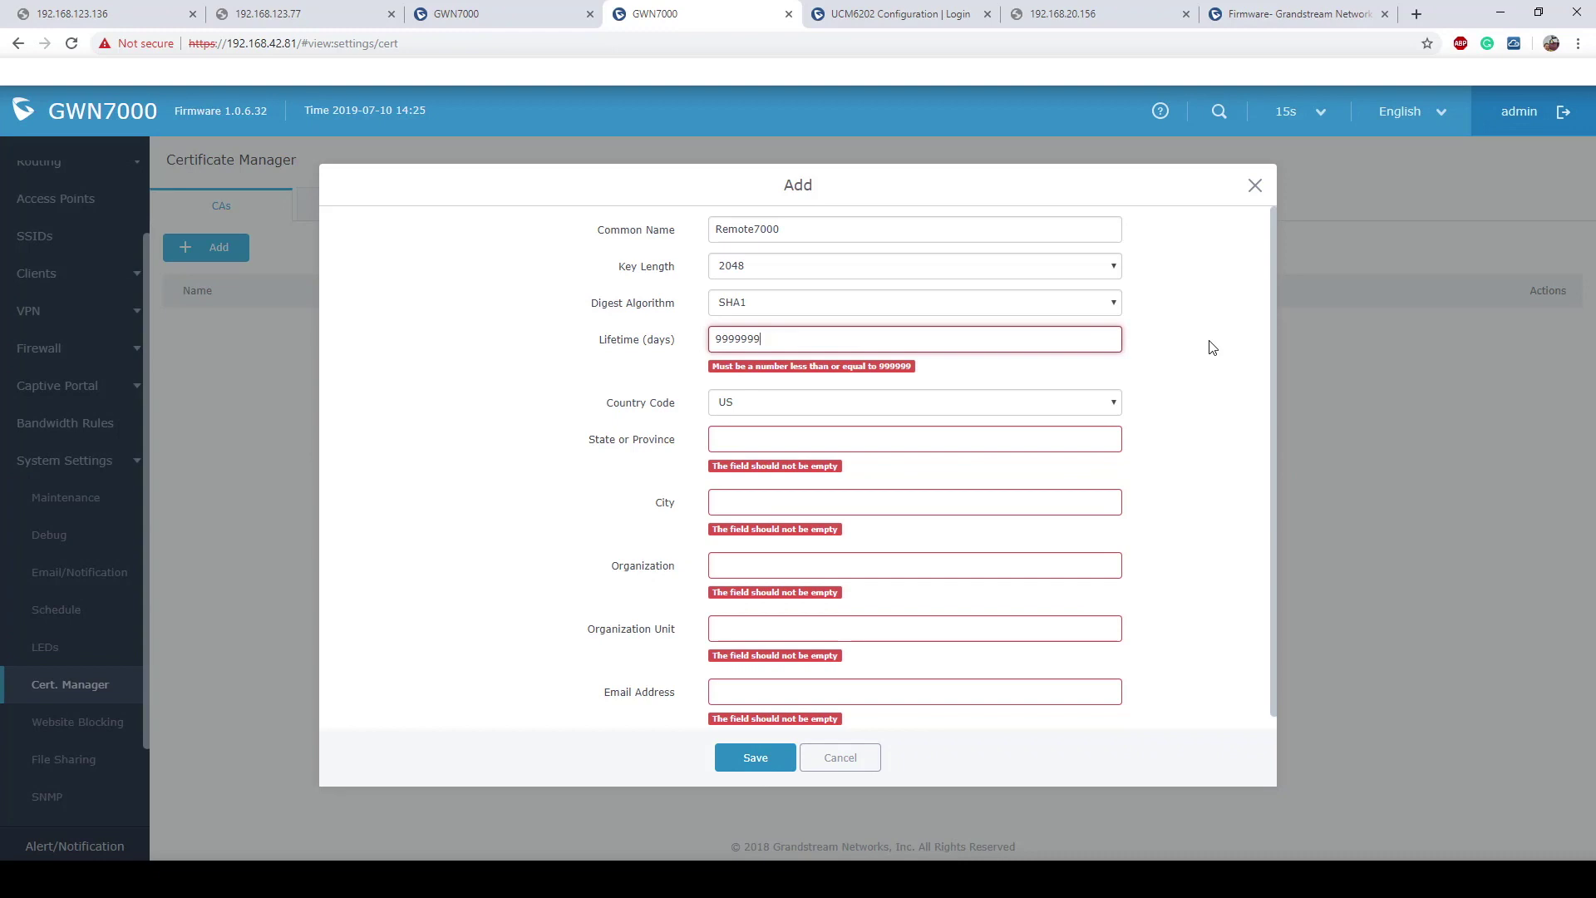
pyautogui.press('BackSpace')
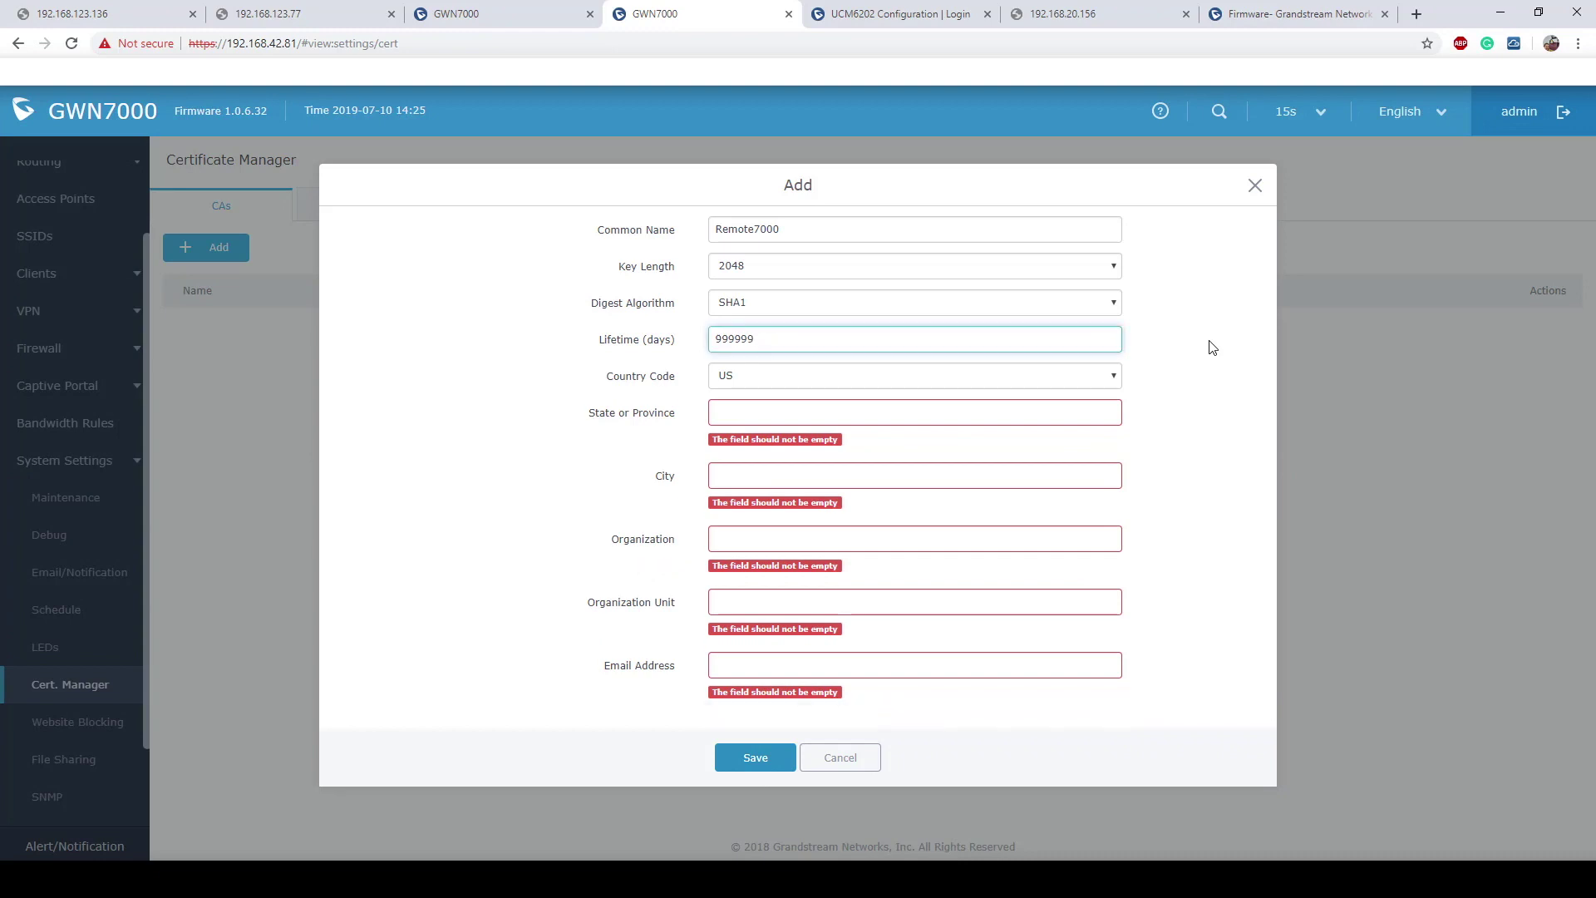
# Step: Fill in State CA, City SanBern, Organization GS and Organization Unit GS
pyautogui.click(815, 414)
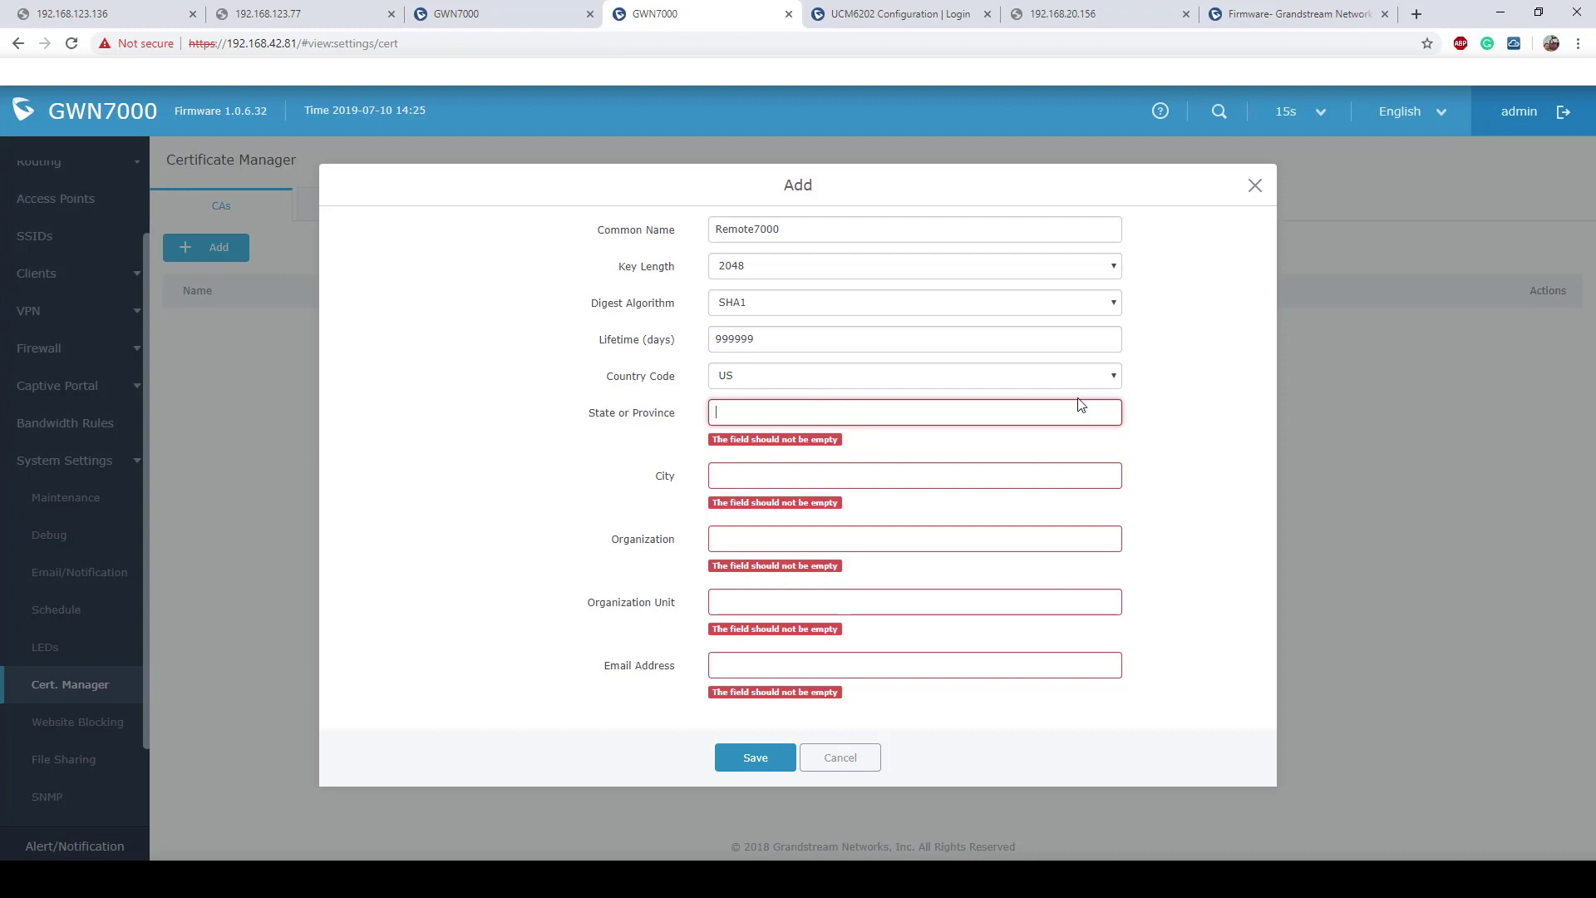
pyautogui.write('CA')
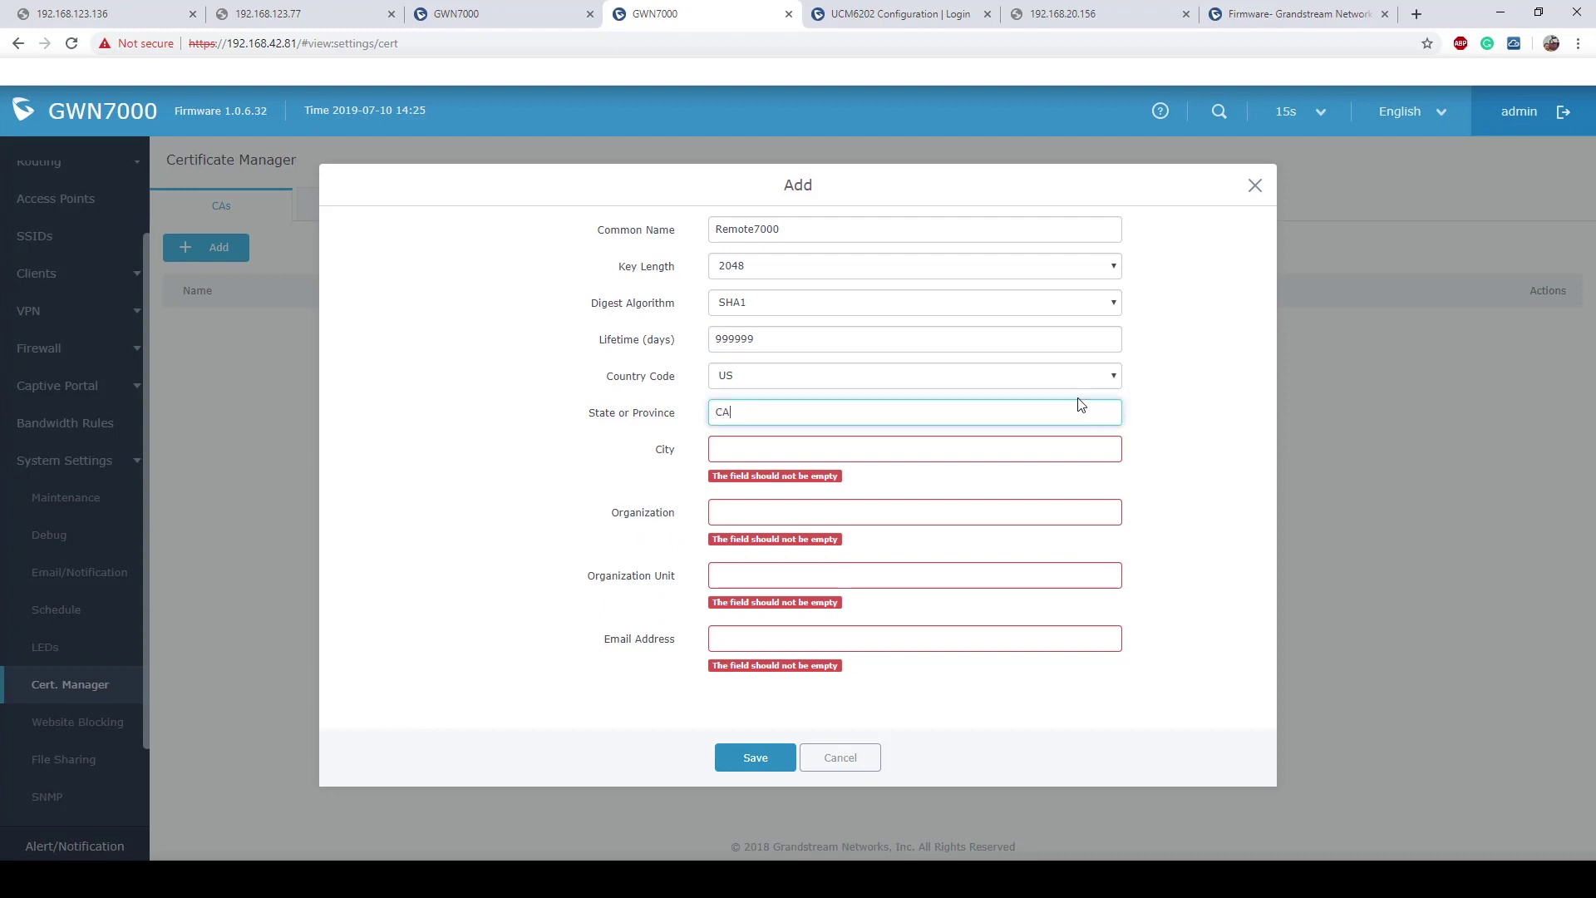
pyautogui.click(850, 452)
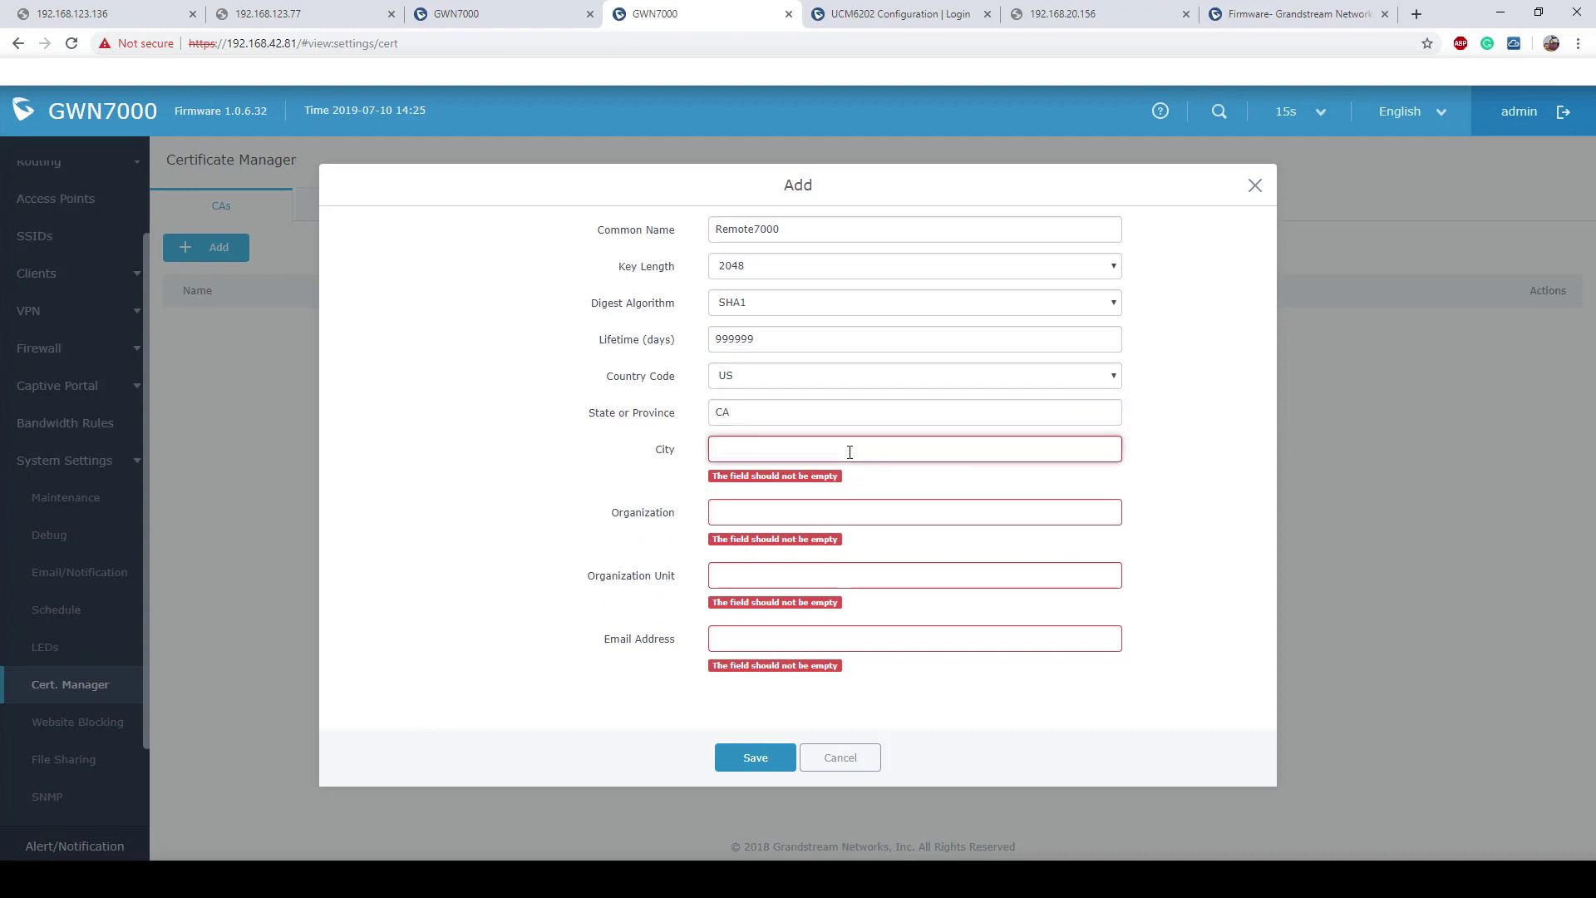
pyautogui.write('SanBern')
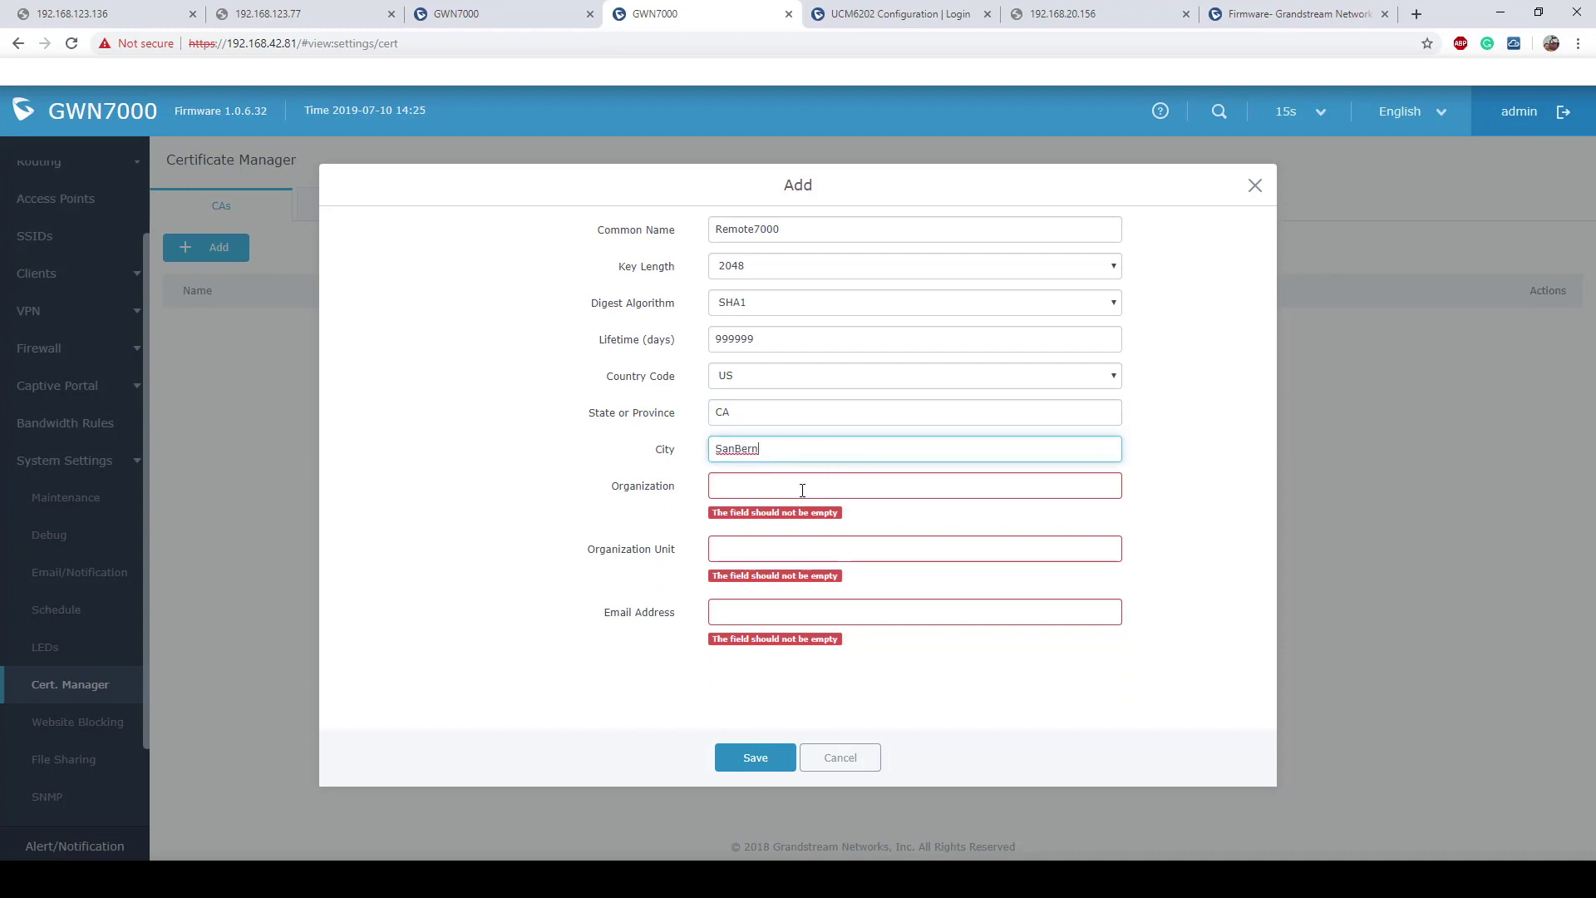
pyautogui.click(857, 490)
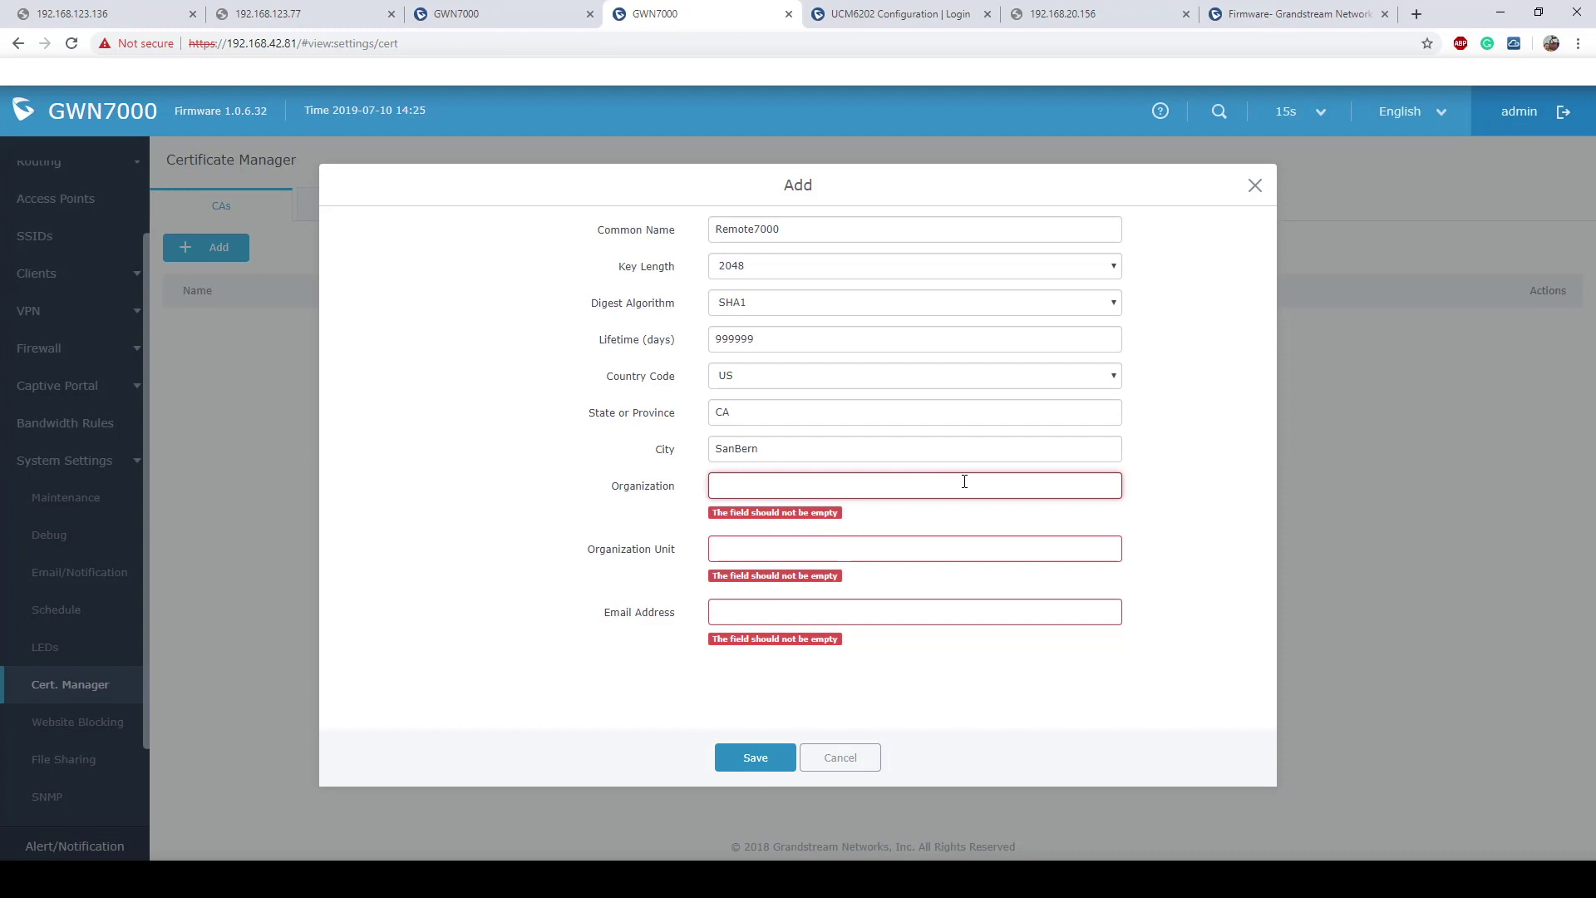
pyautogui.write('OG')
pyautogui.click(776, 520)
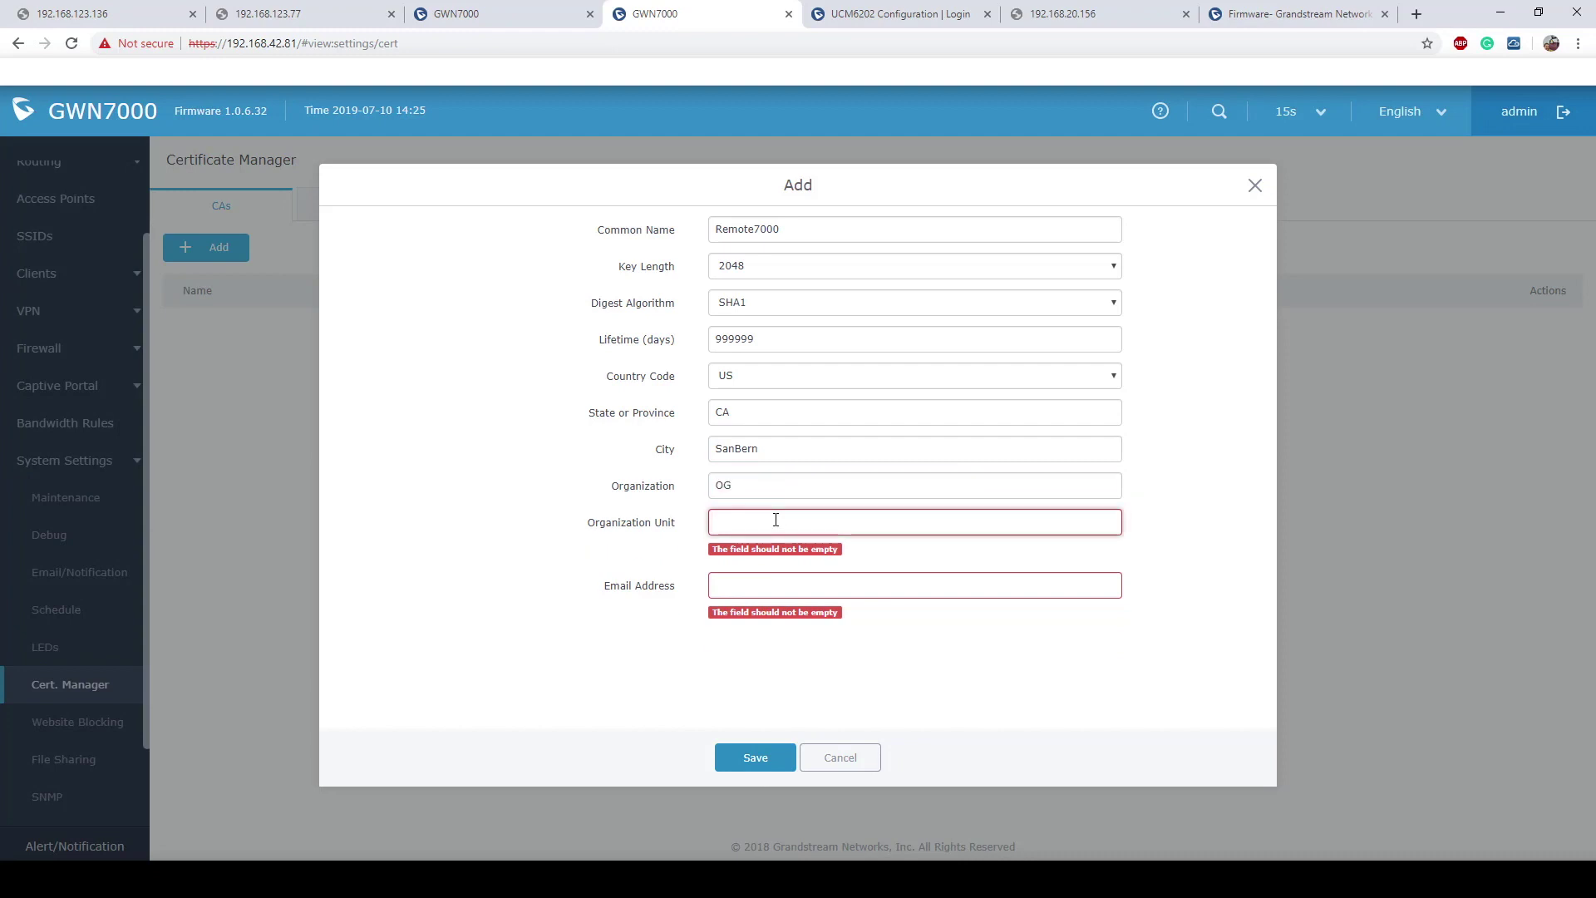
pyautogui.doubleClick(751, 484)
pyautogui.press('BackSpace')
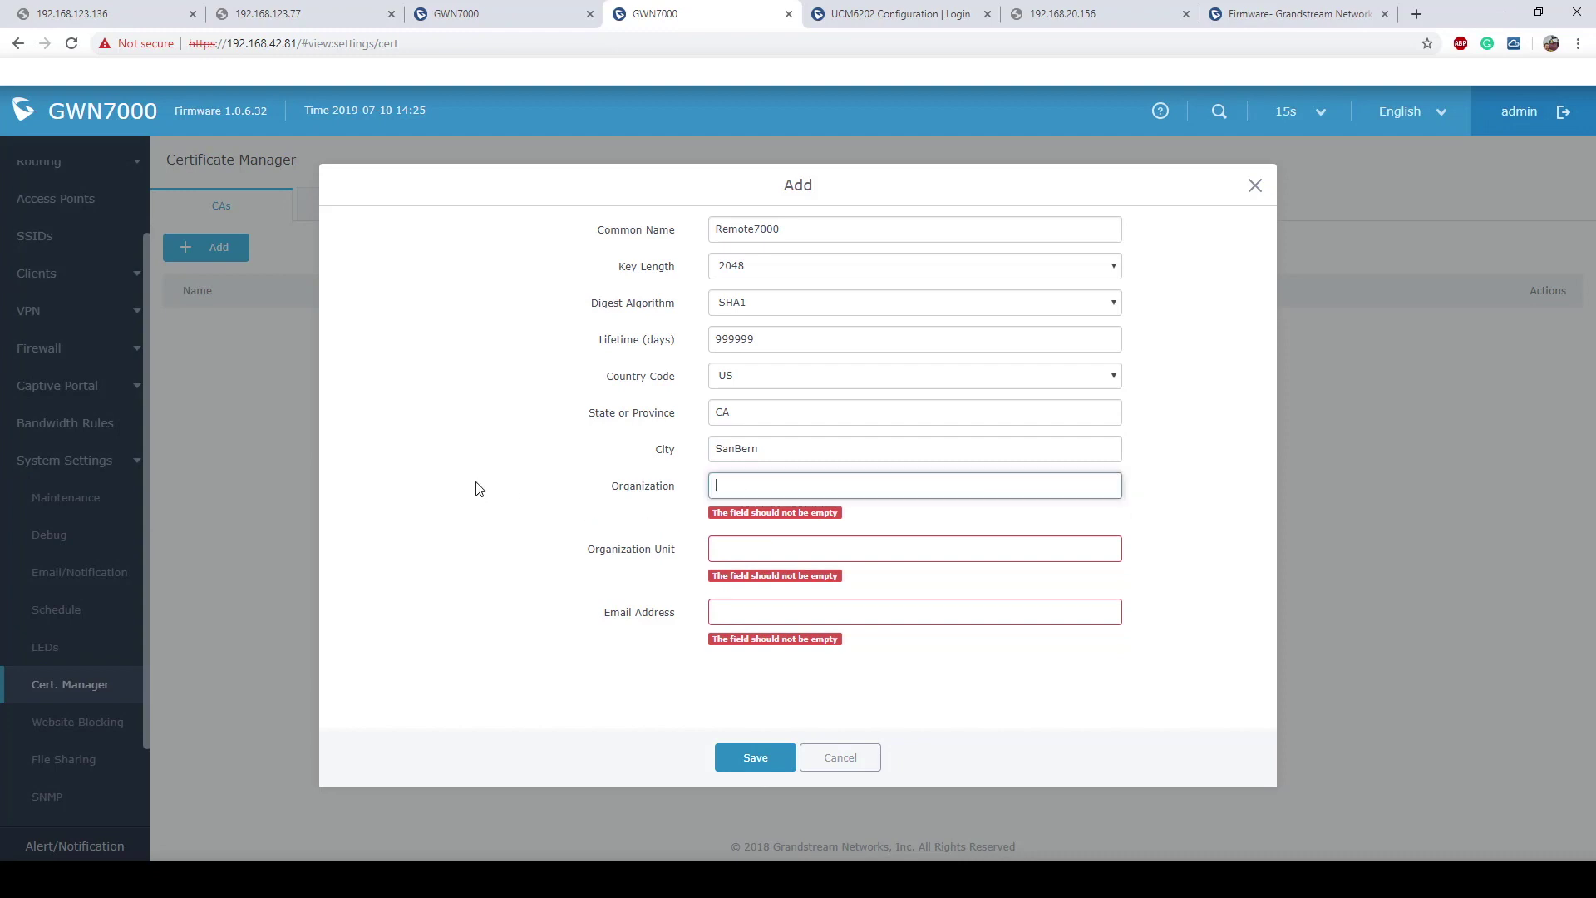
pyautogui.write('GS')
pyautogui.click(759, 532)
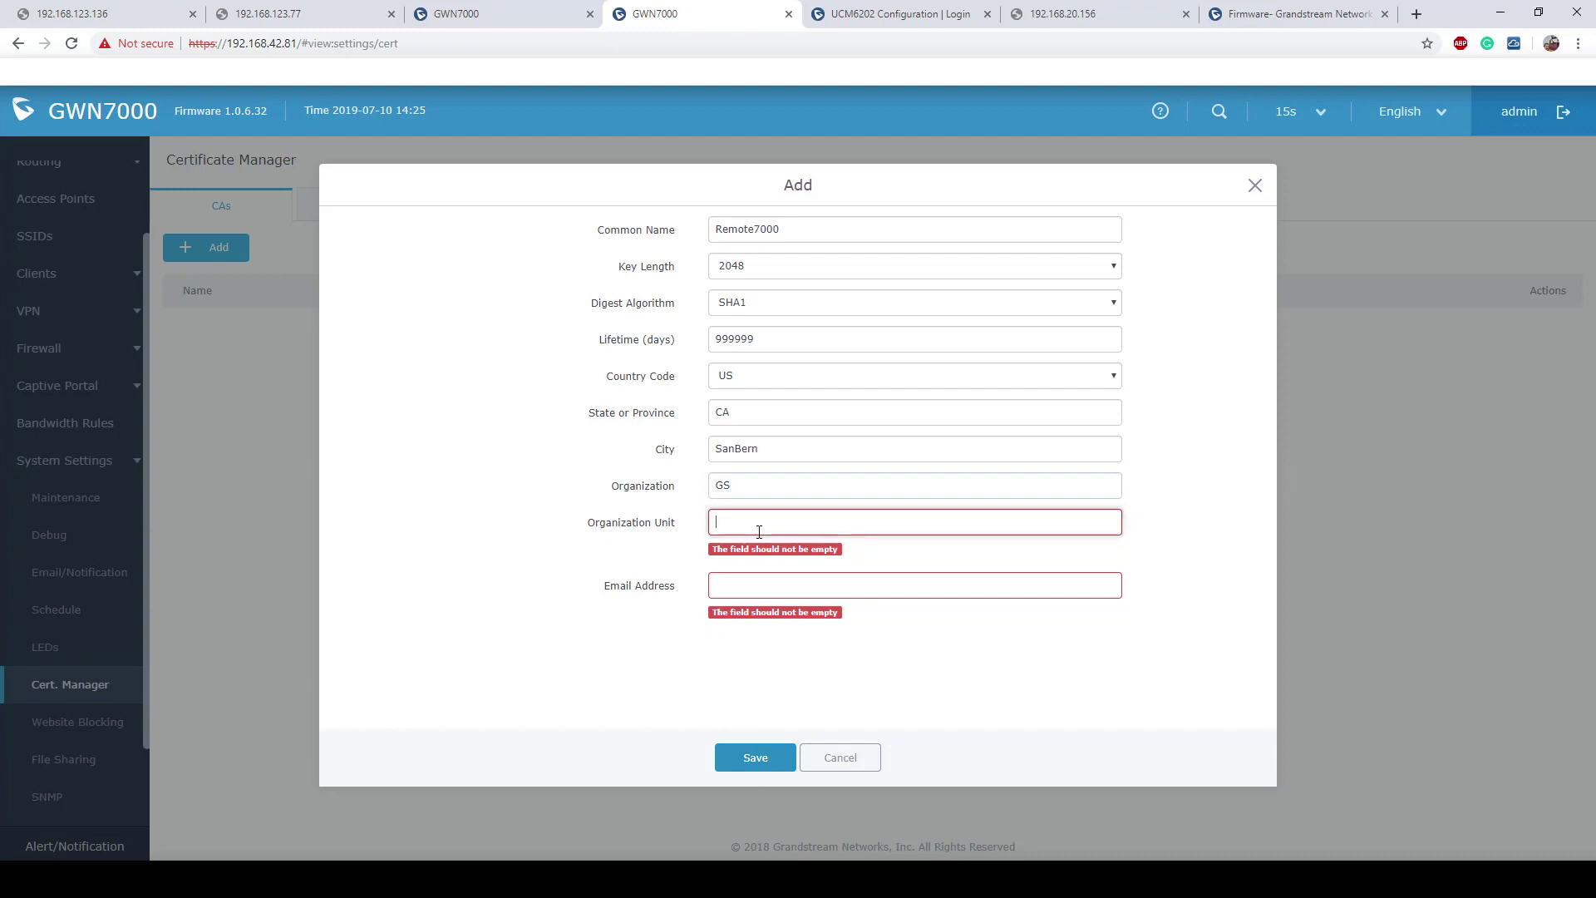
pyautogui.write('GS')
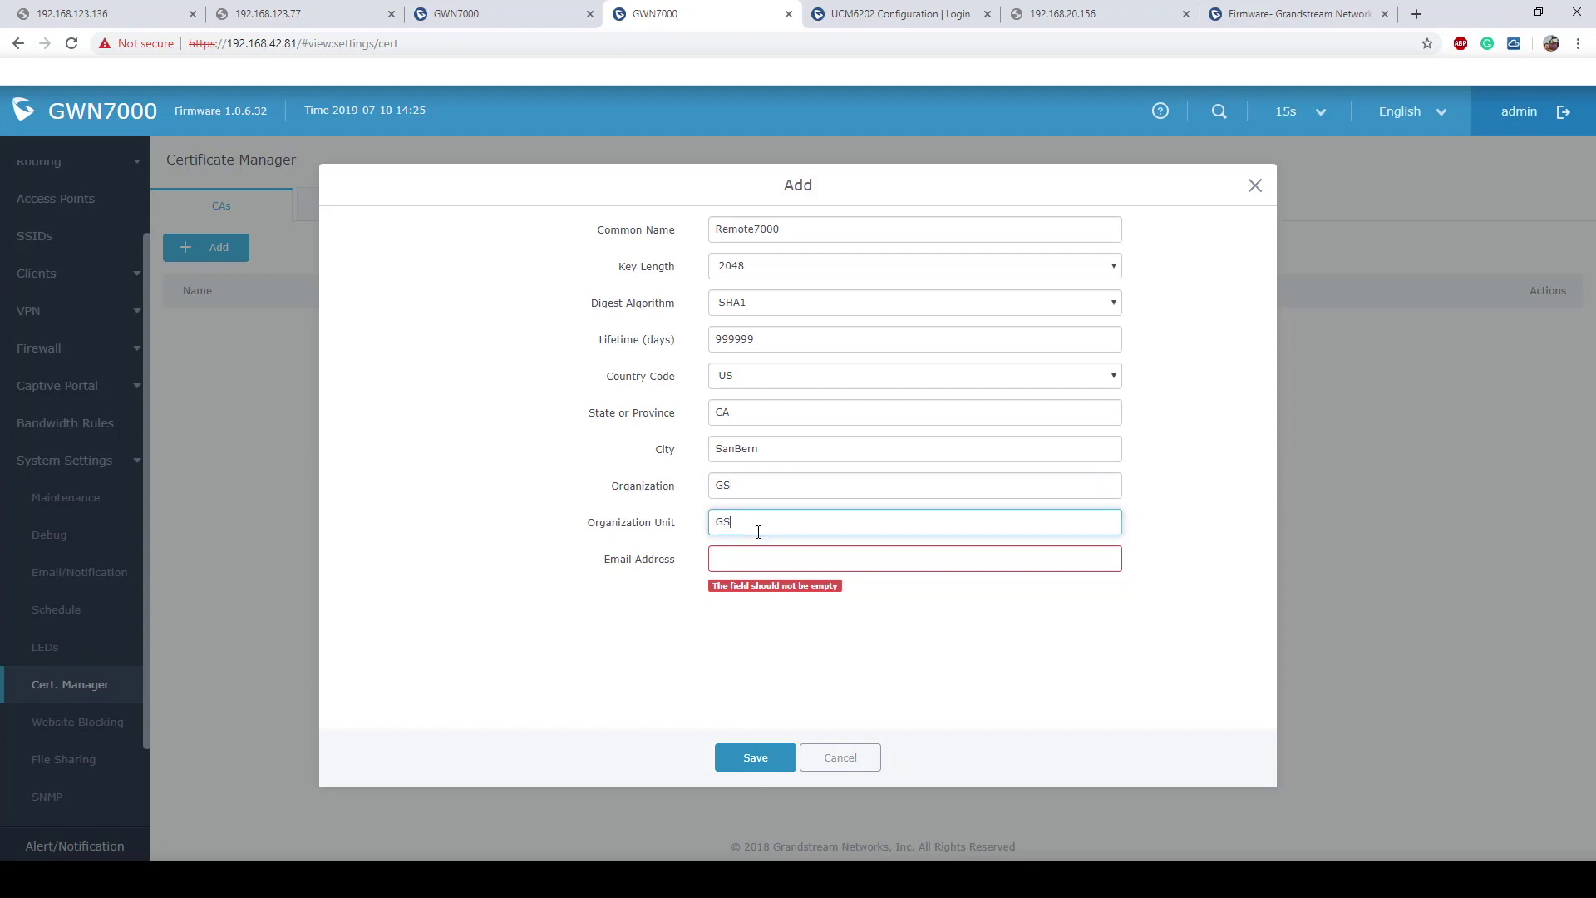
# Step: Enter the contact's e-mail address with the corrected domain and save the Remote7000 CA
pyautogui.click(801, 559)
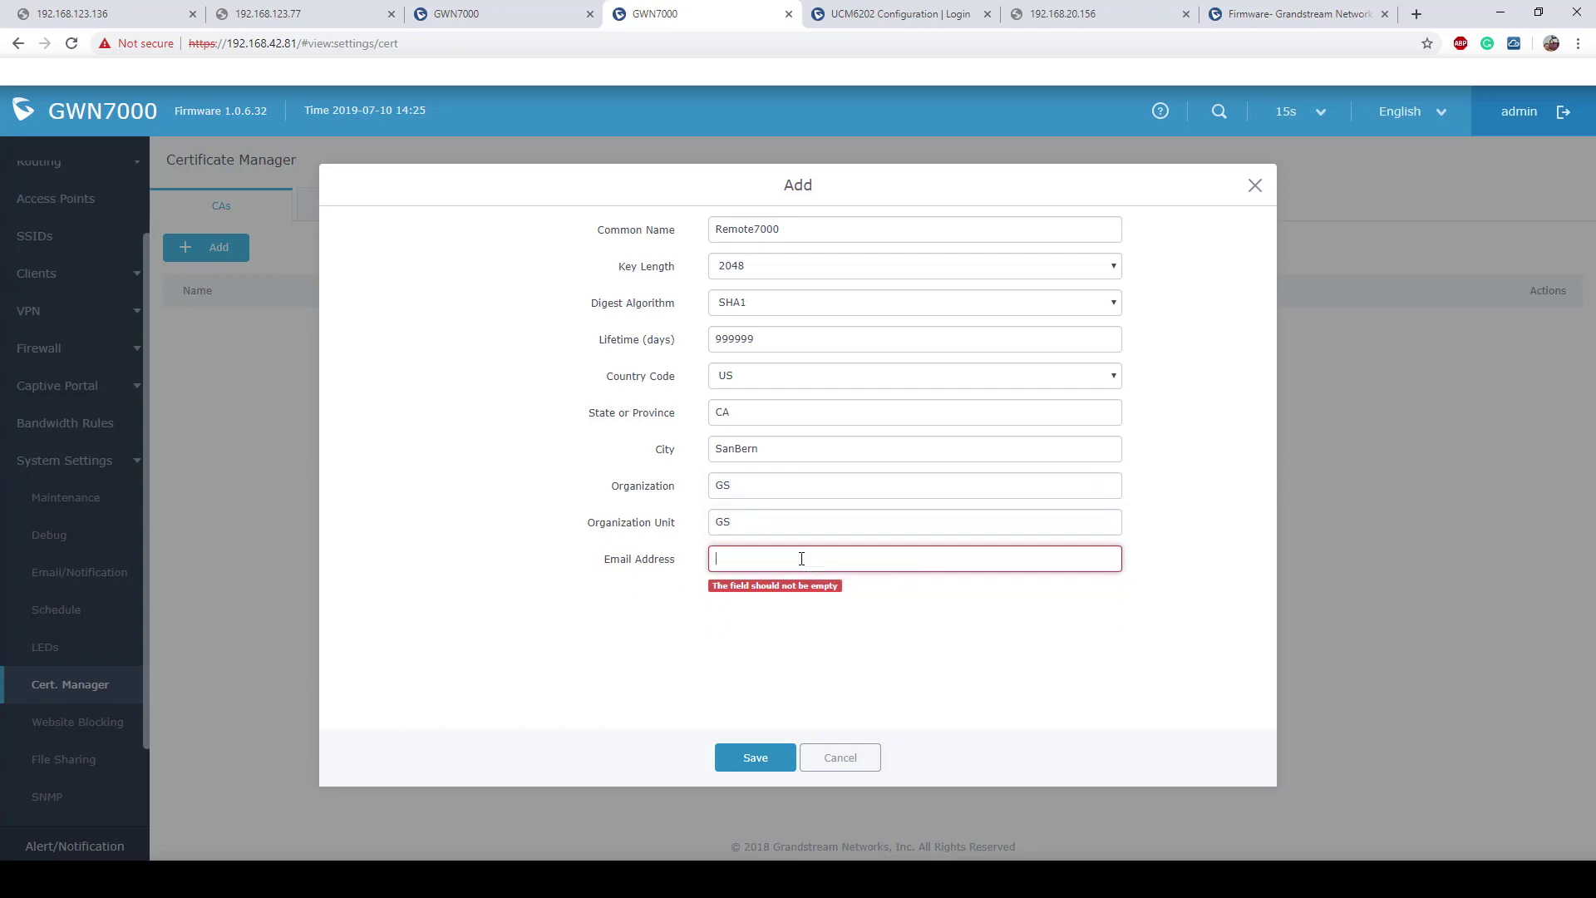
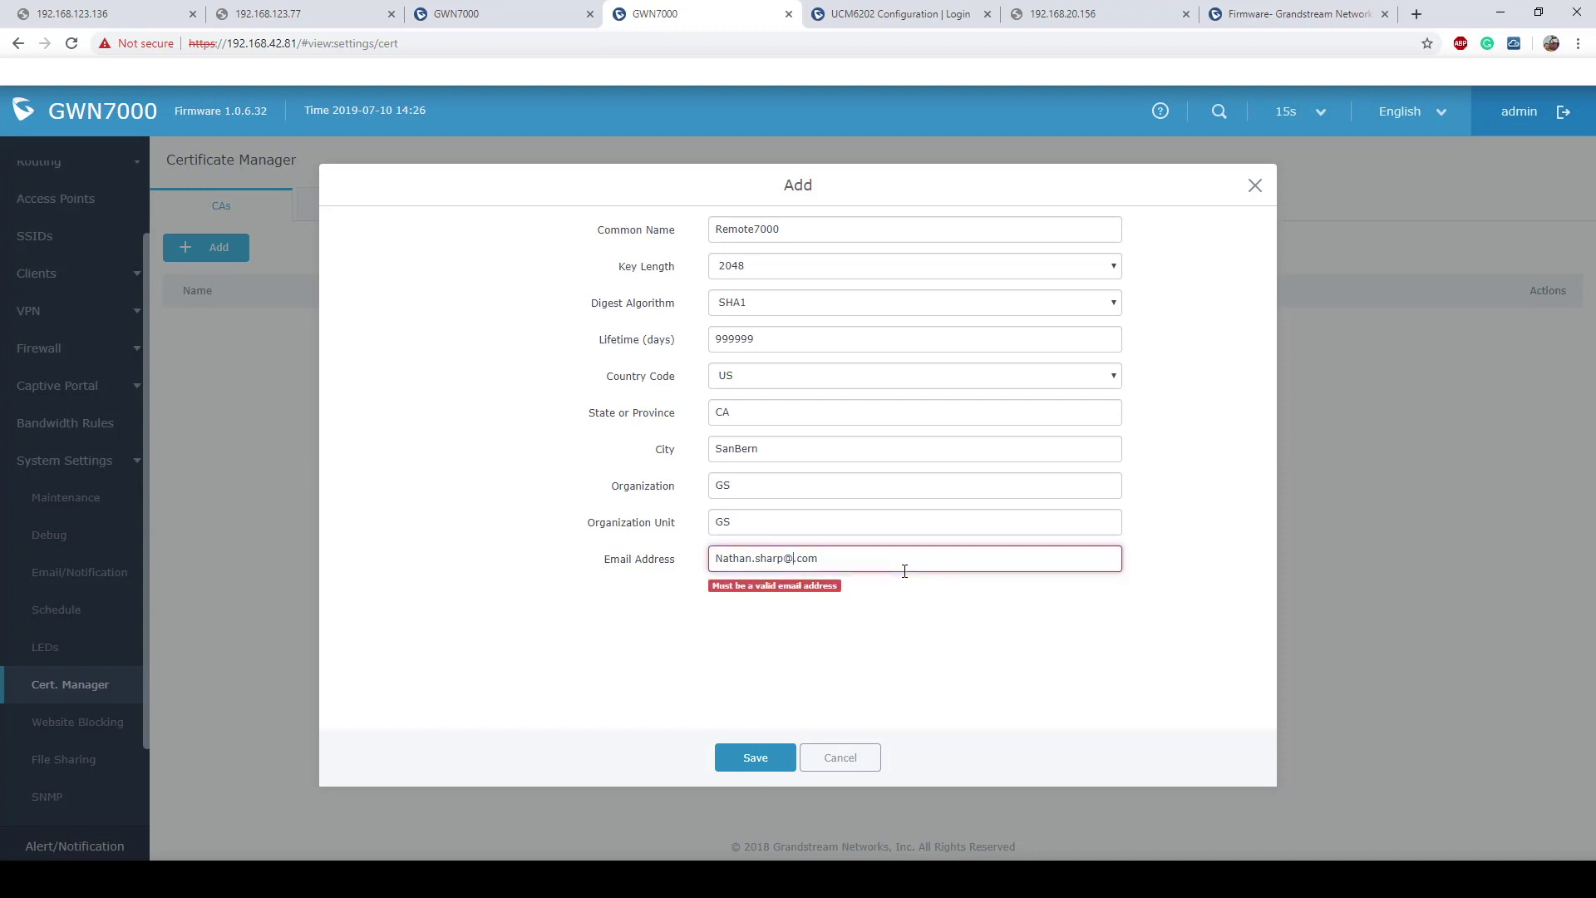
pyautogui.write('grandstrea')
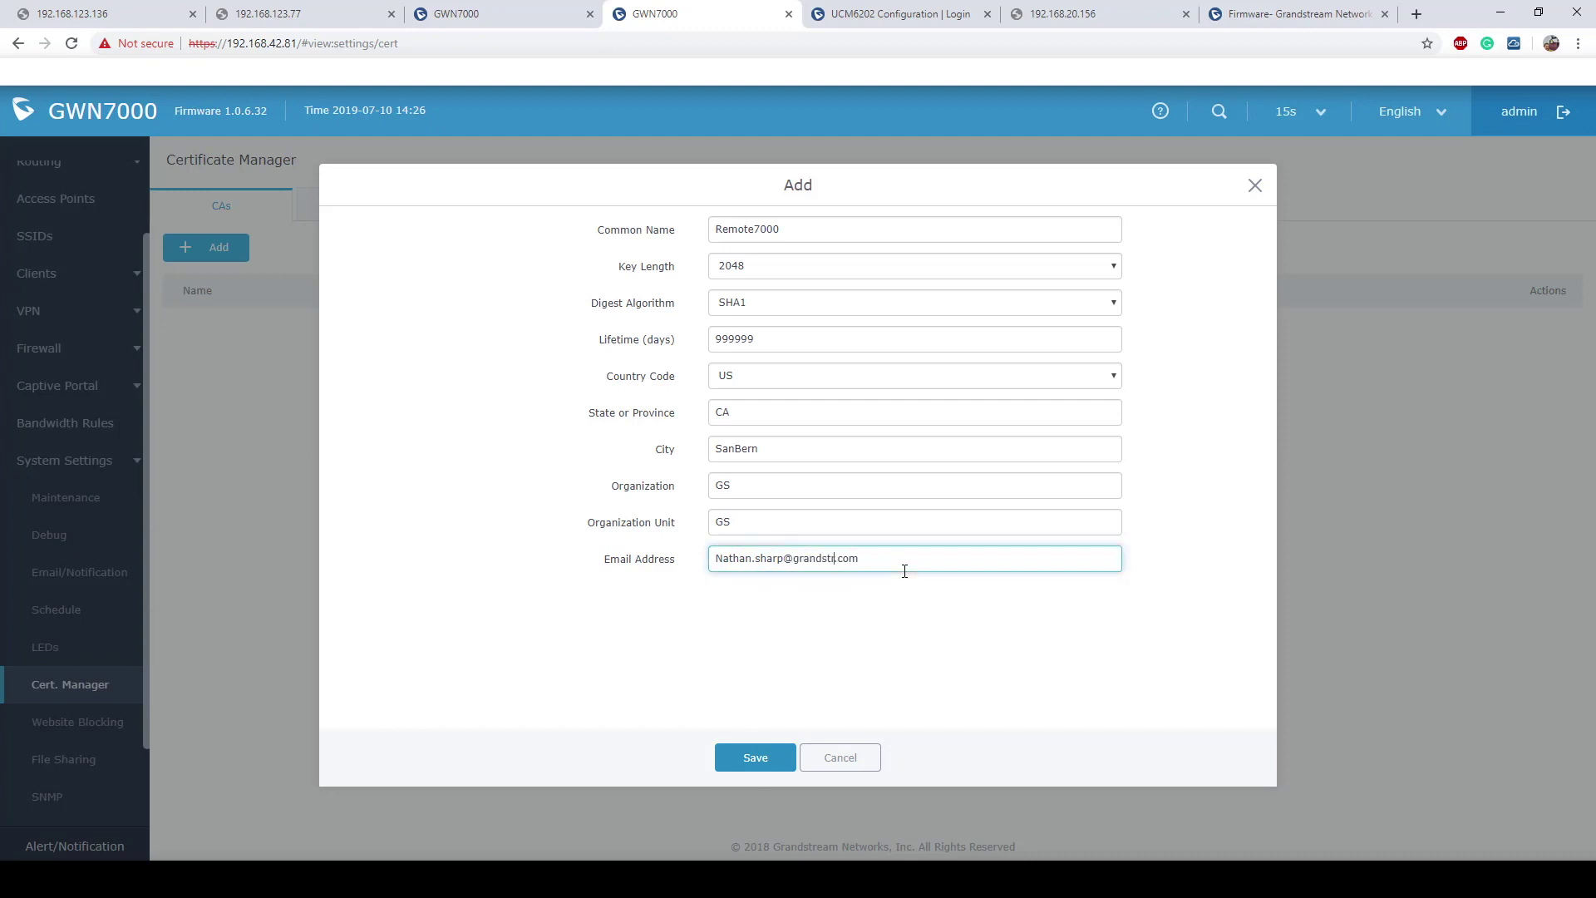
pyautogui.write('m.com')
pyautogui.press('BackSpace')
pyautogui.press('BackSpace')
pyautogui.press('BackSpace')
pyautogui.press('BackSpace')
pyautogui.click(746, 758)
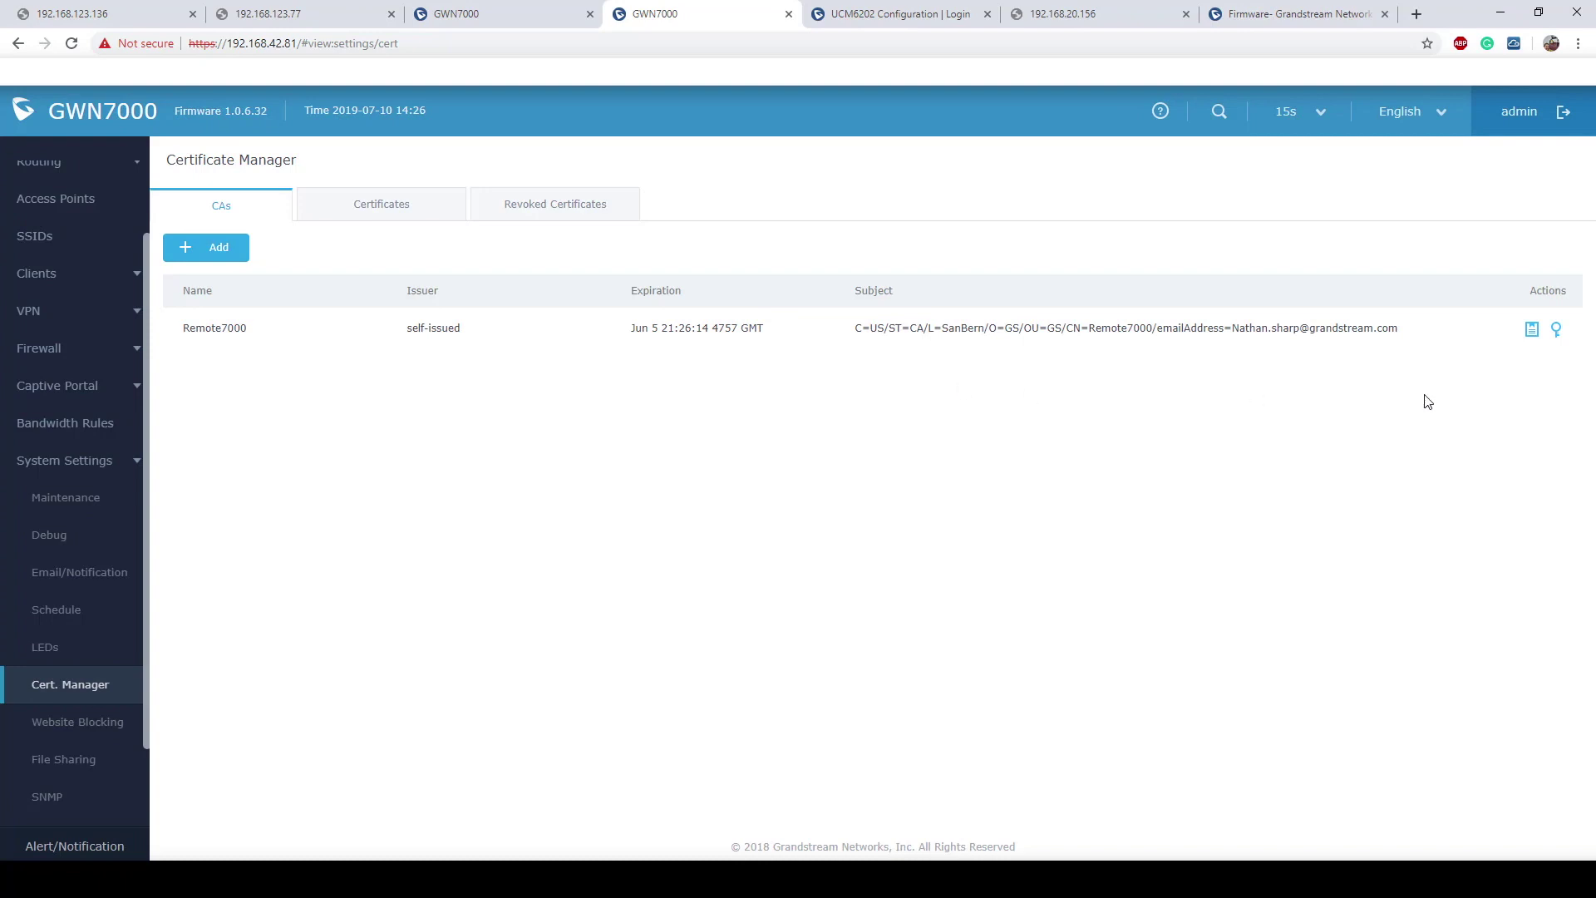
# Step: Download the Remote7000 CA as ca0.crt, then view the empty Certificates list
pyautogui.click(1529, 336)
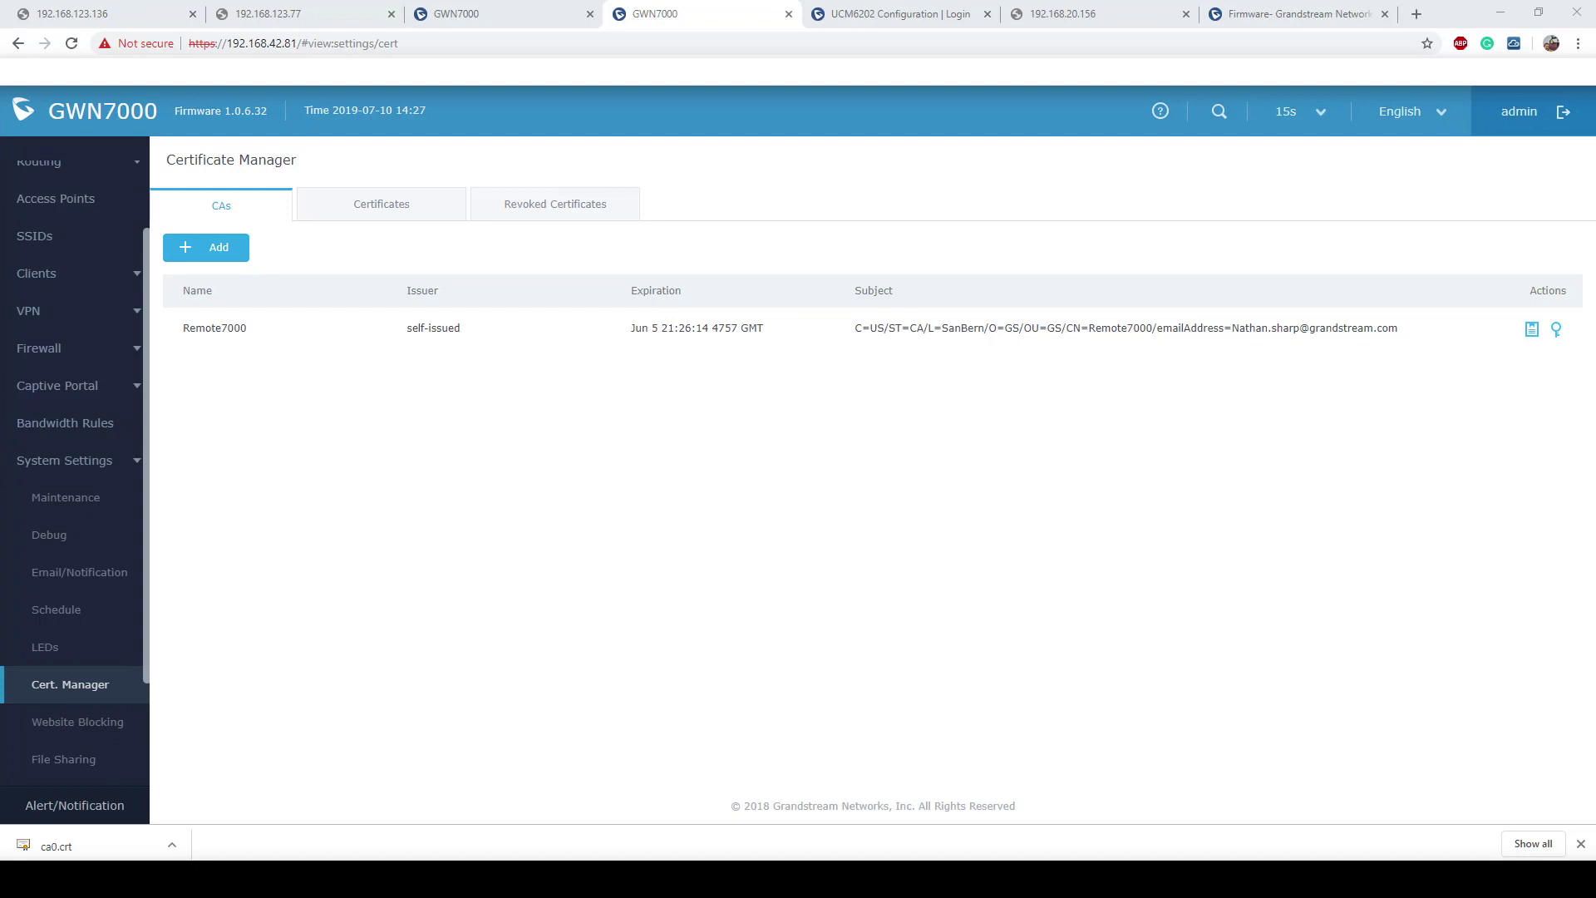
pyautogui.click(368, 206)
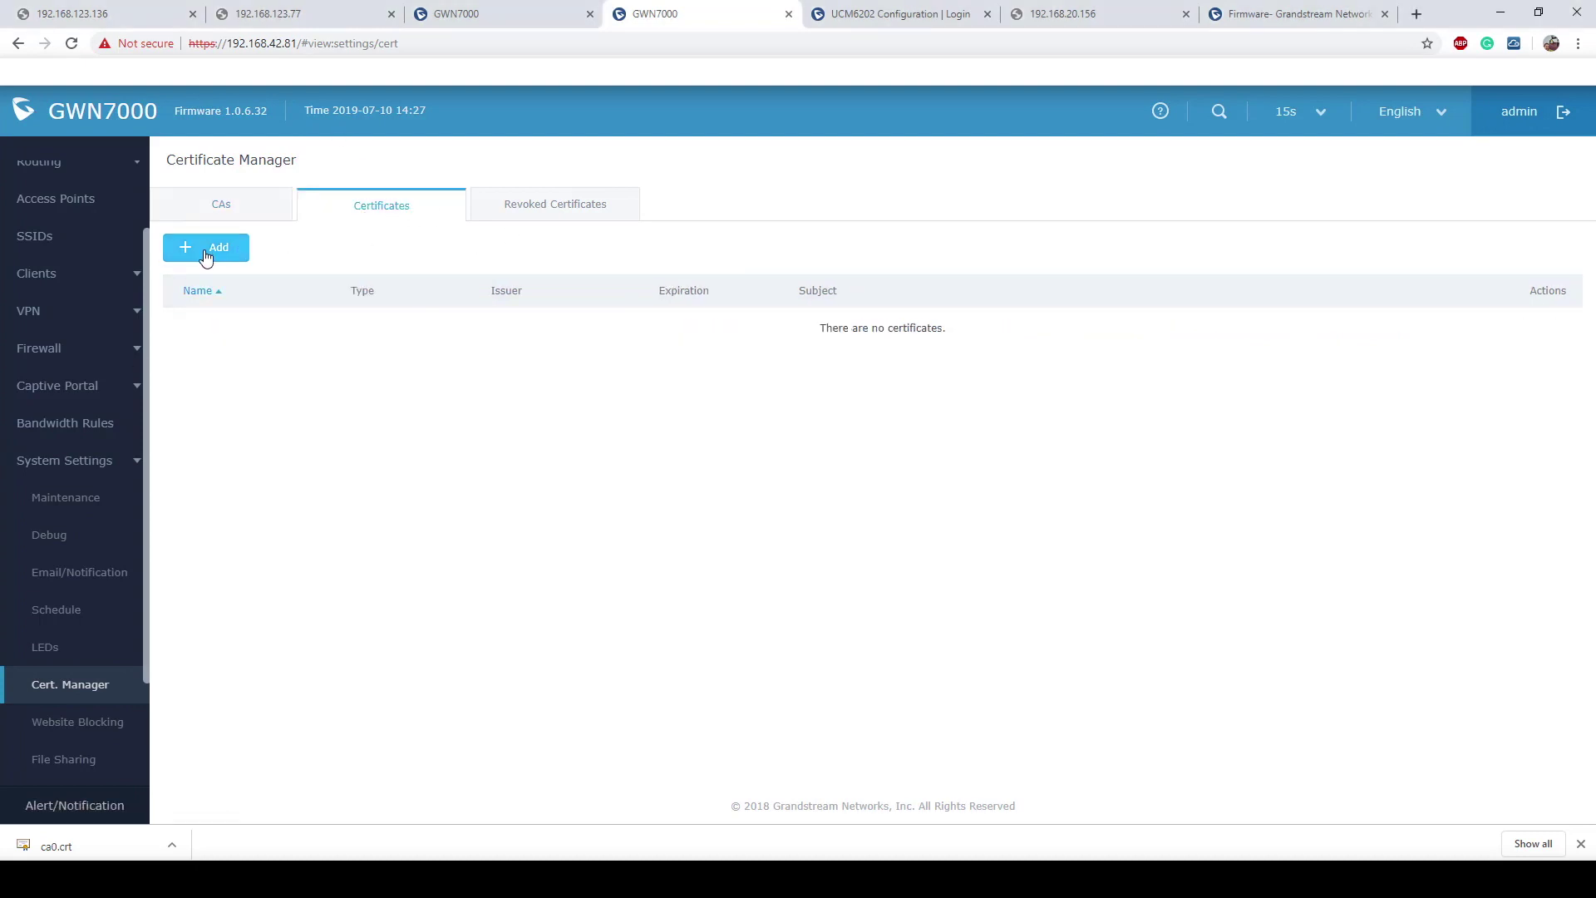
# Step: Add a certificate named STSOpenVPN signed by the Remote7000 CA
pyautogui.click(205, 249)
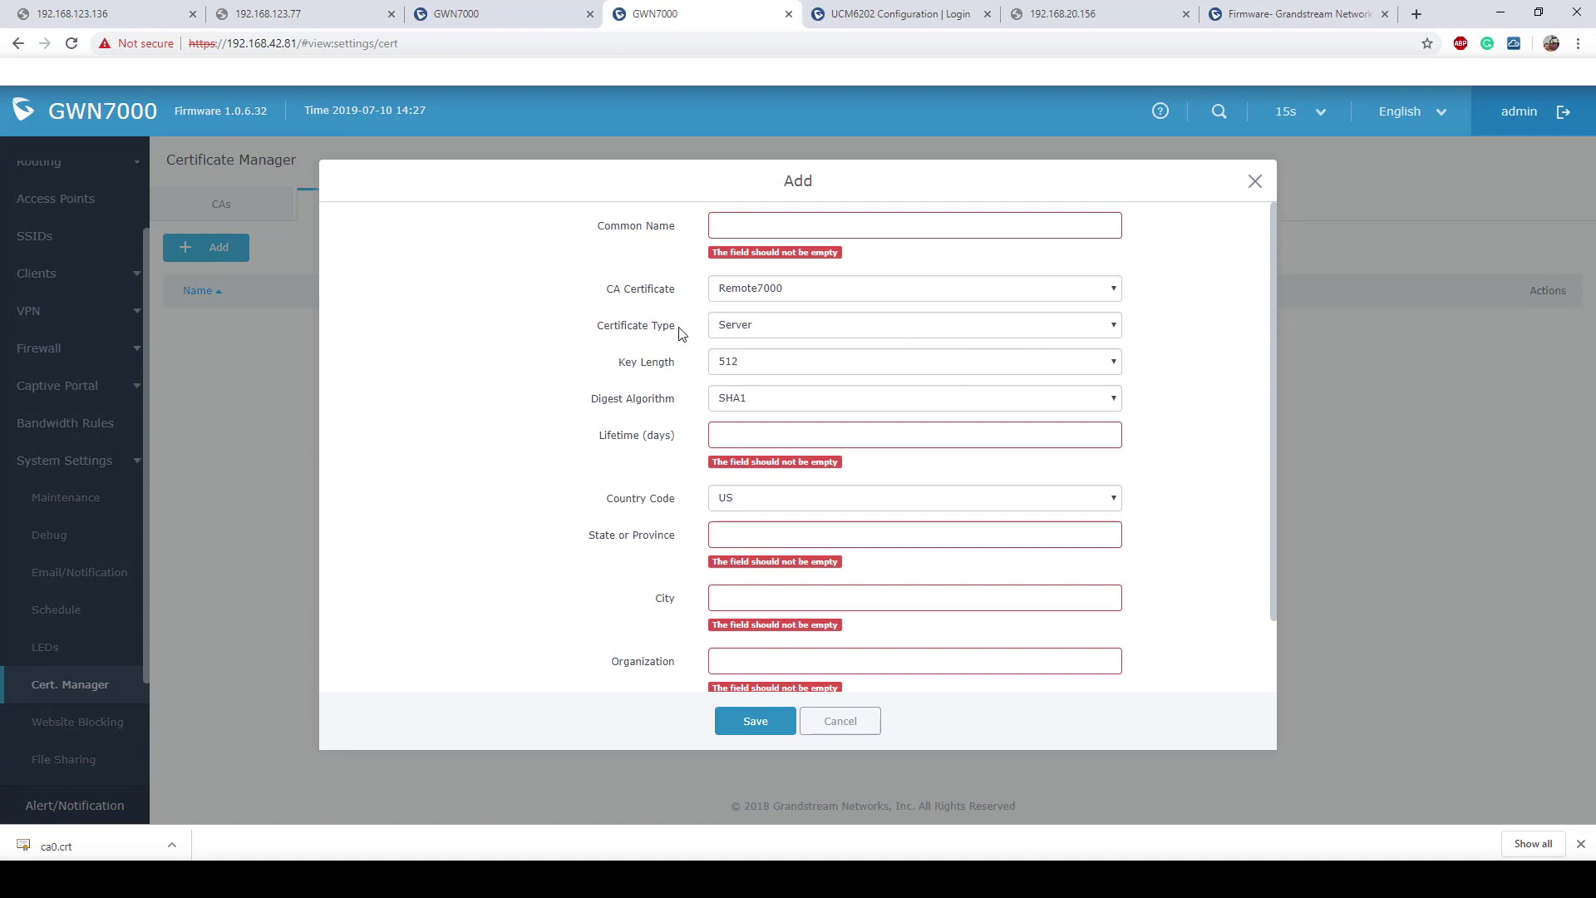
pyautogui.moveTo(680, 331); pyautogui.dragTo(596, 326)
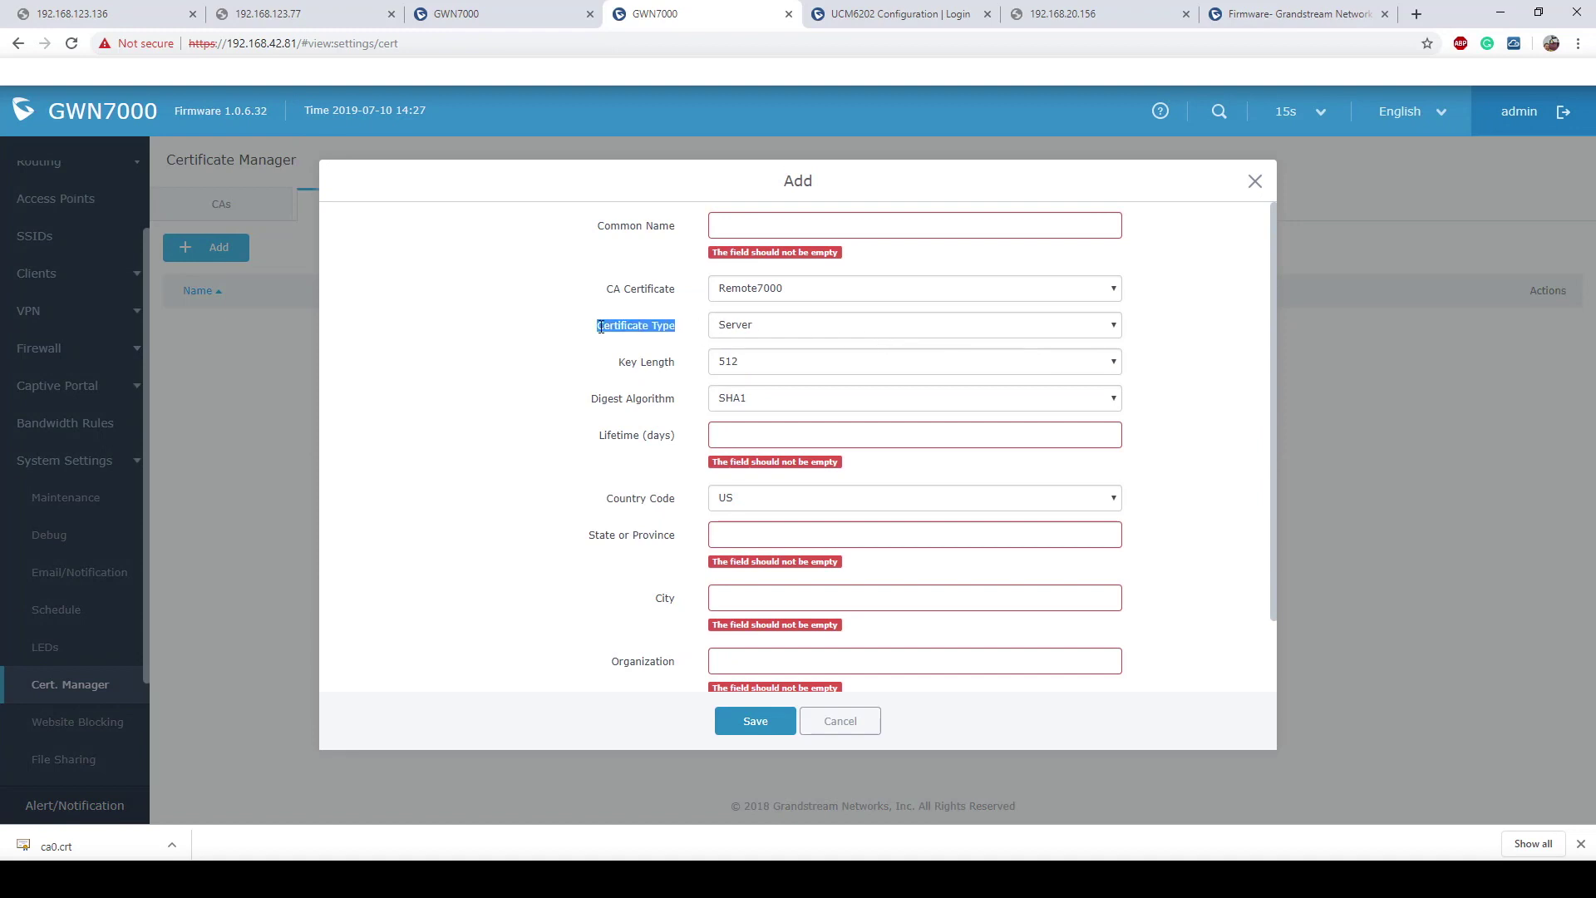
pyautogui.click(783, 232)
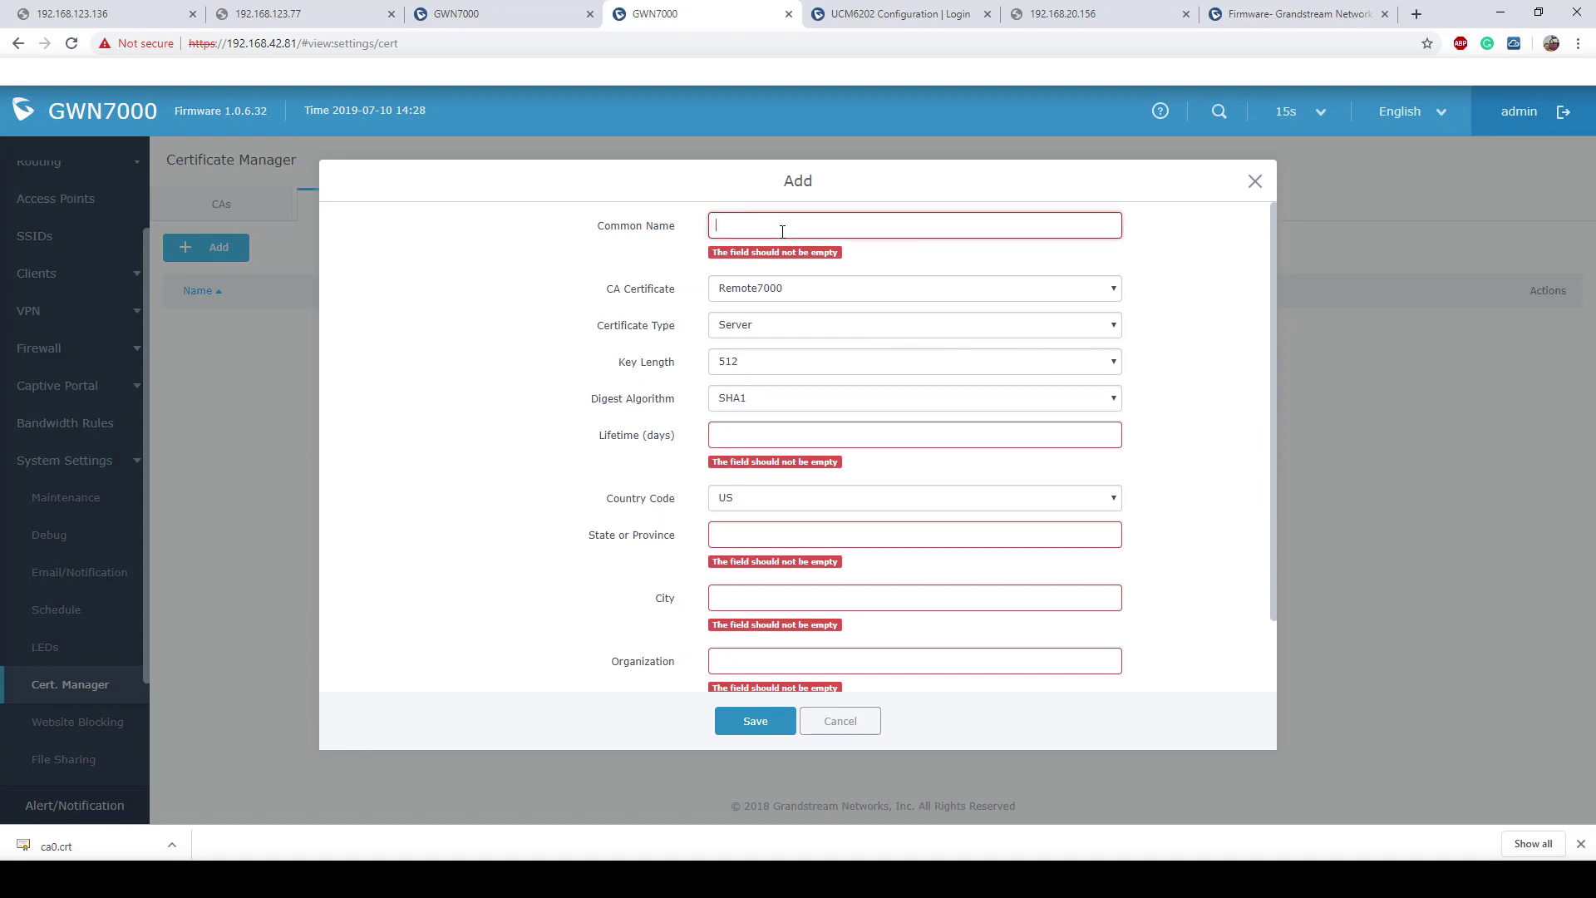
pyautogui.write('STS')
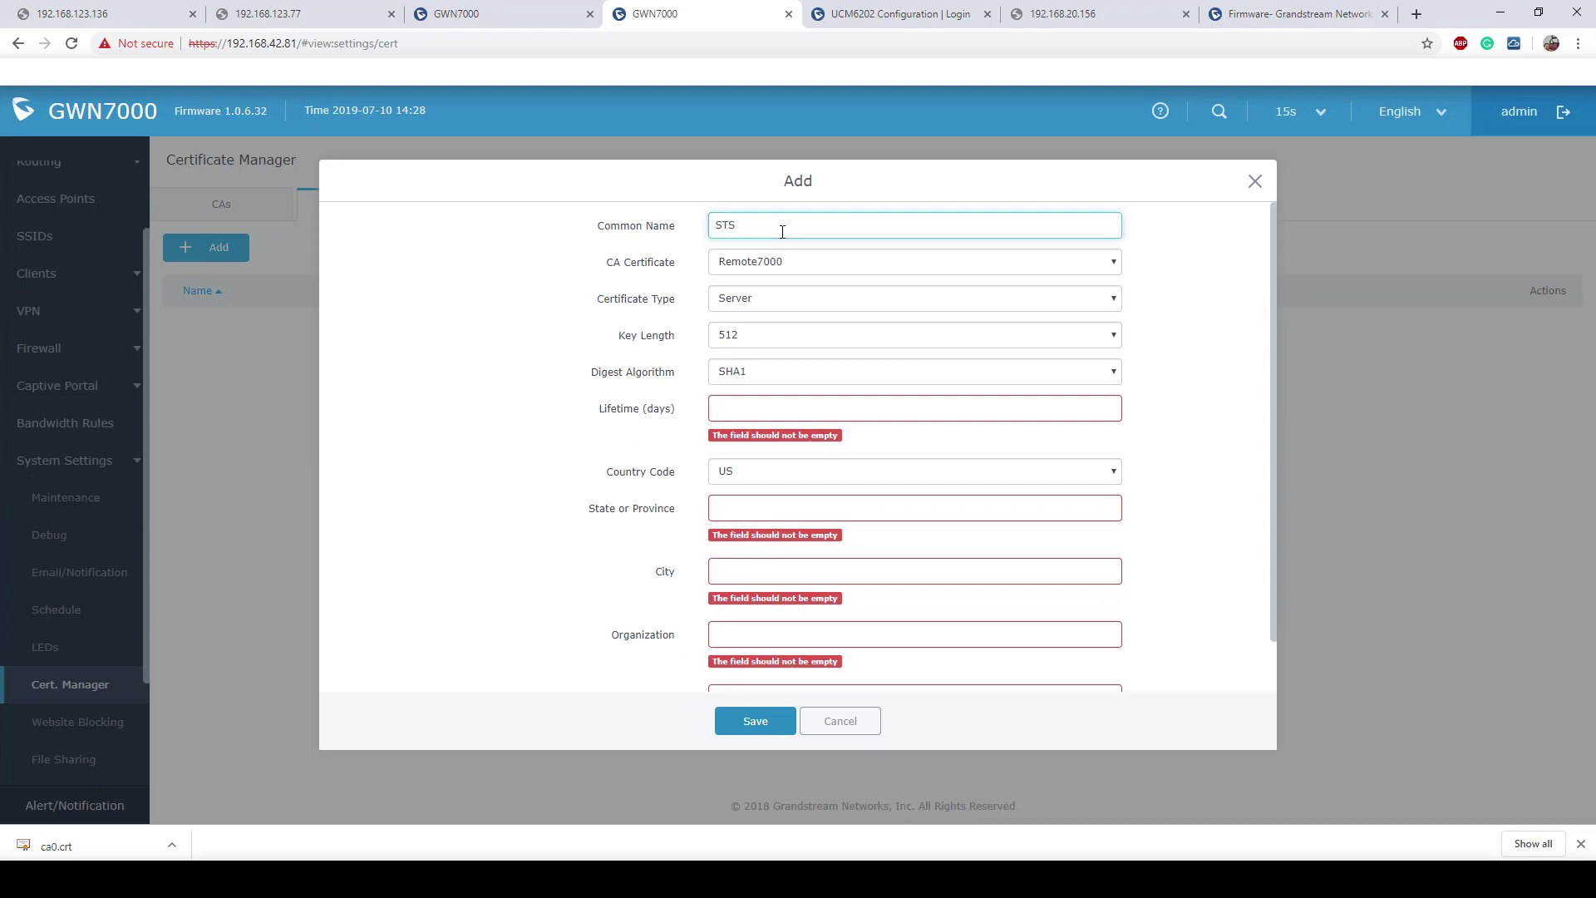
pyautogui.write('OpenVPN')
pyautogui.click(815, 263)
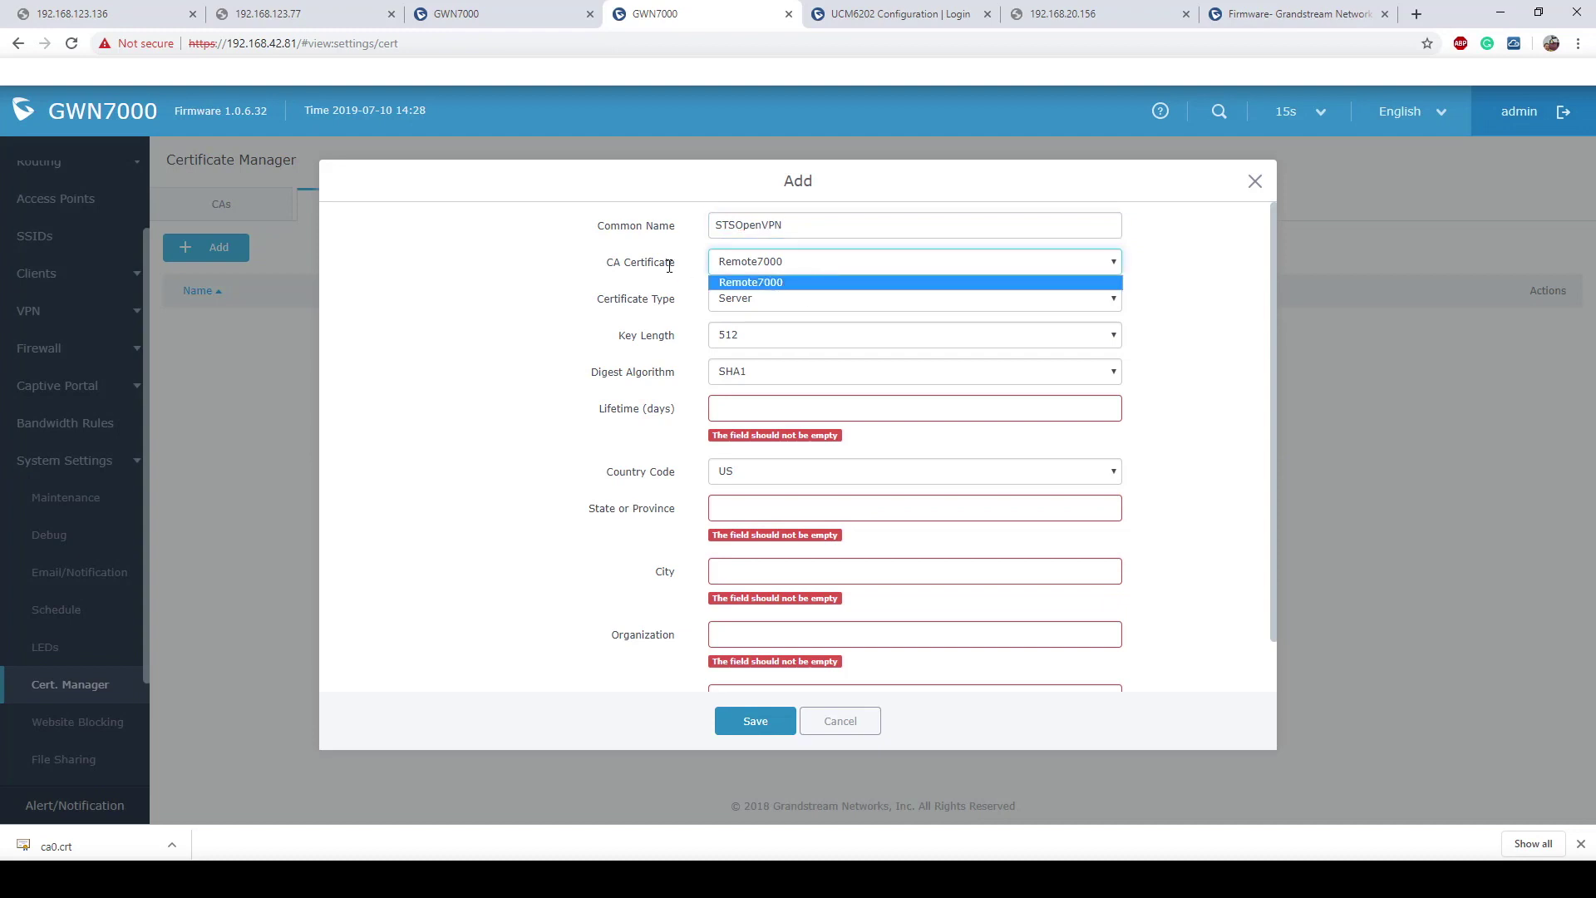
pyautogui.click(786, 283)
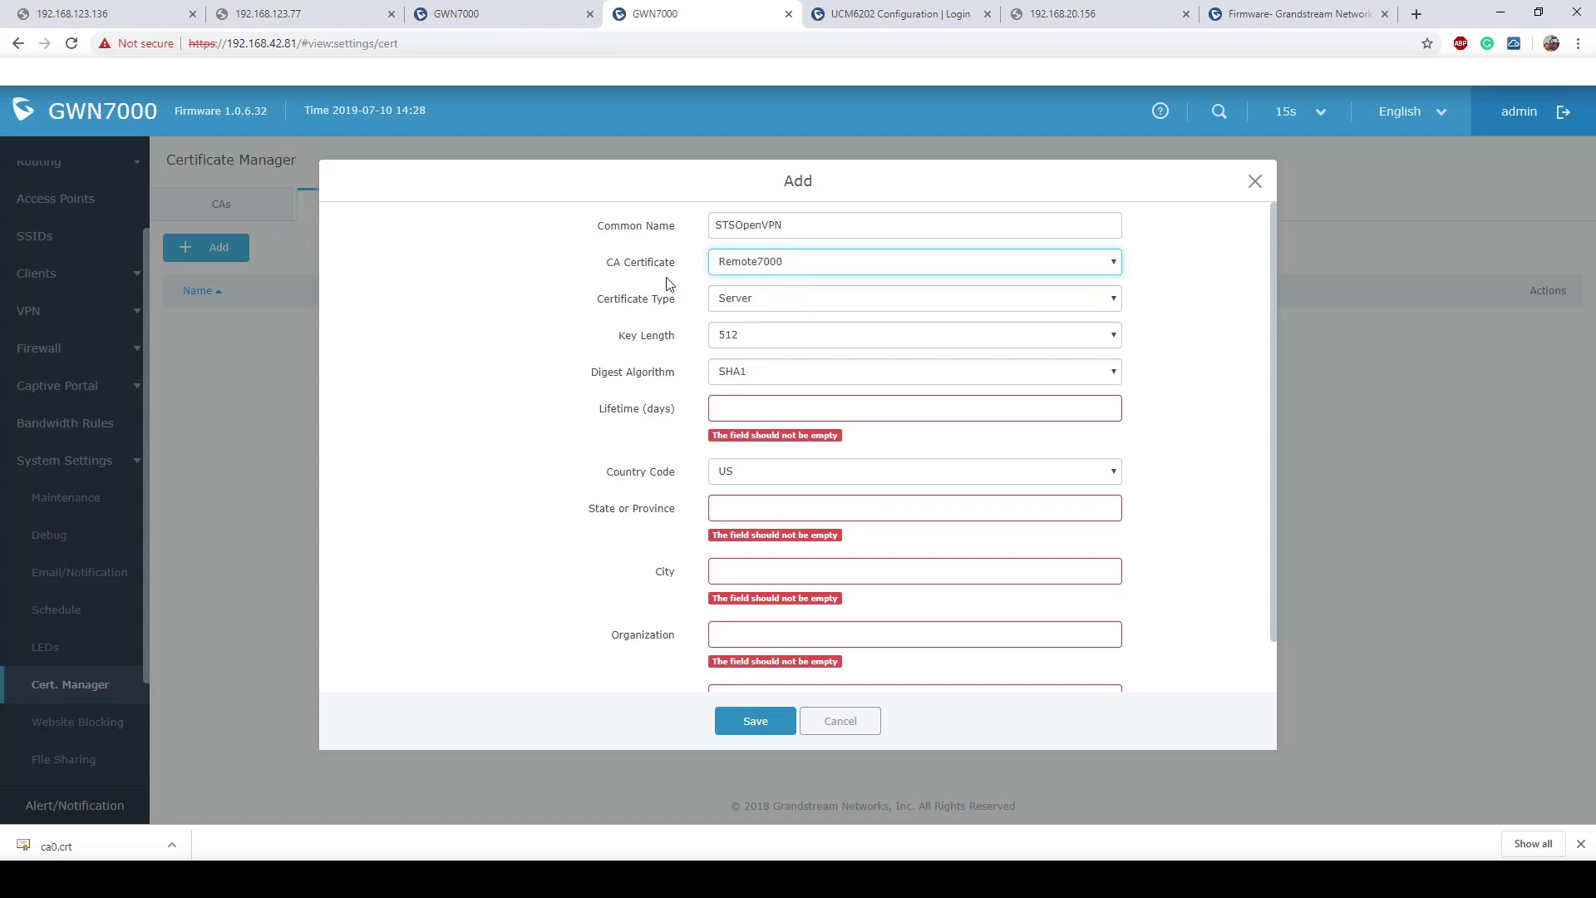
# Step: Give the certificate a 2048-bit key and a 999999-day lifetime
pyautogui.moveTo(680, 302); pyautogui.dragTo(580, 306)
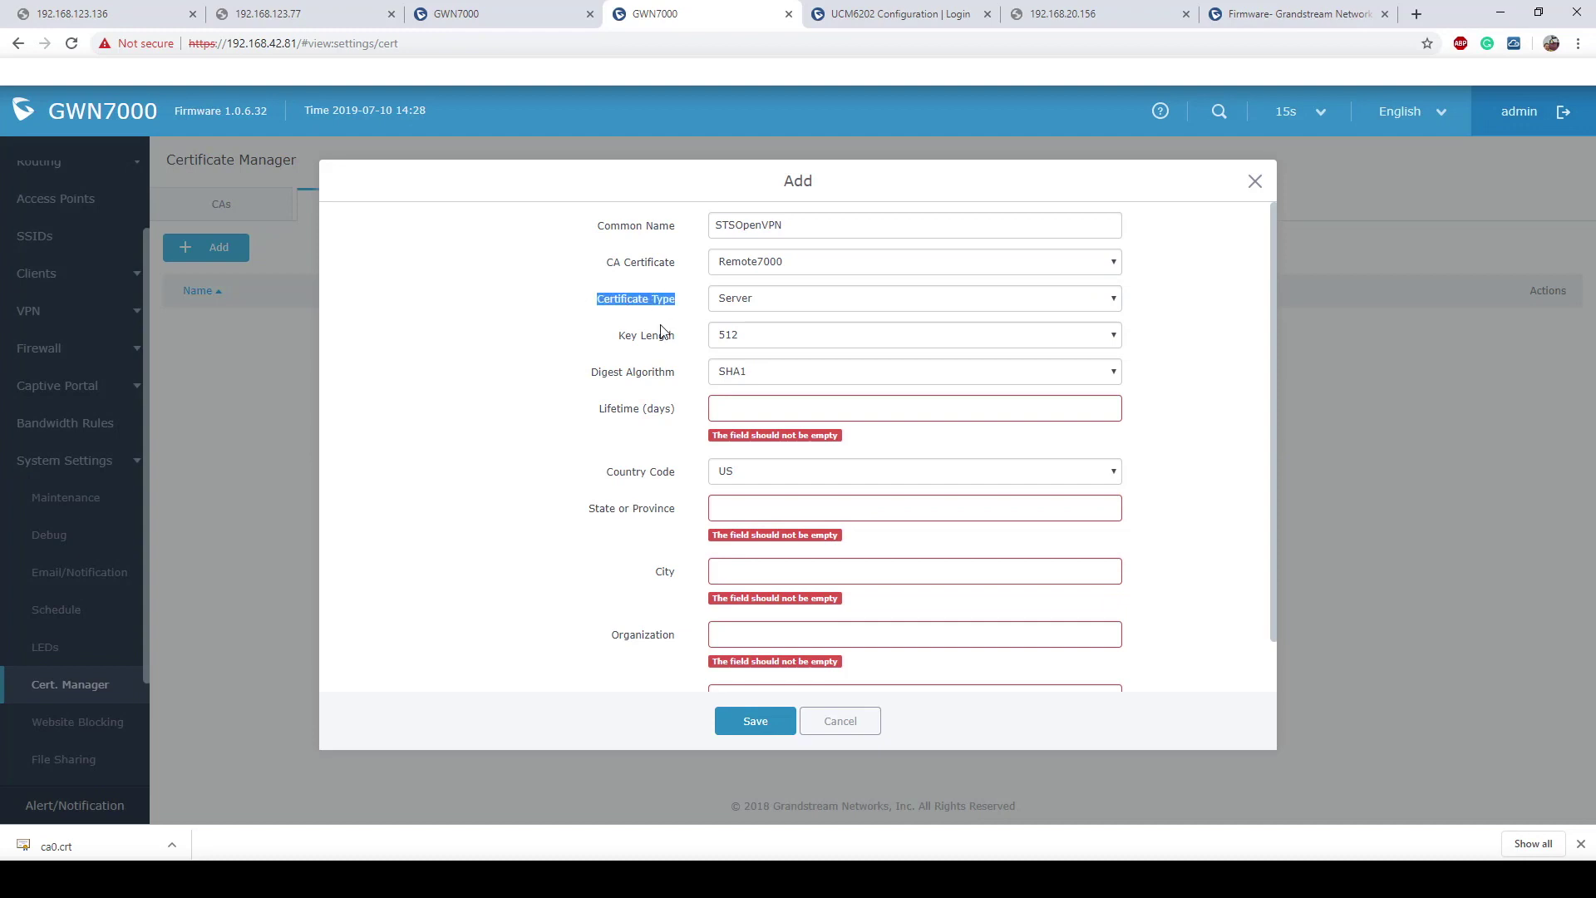
pyautogui.click(809, 336)
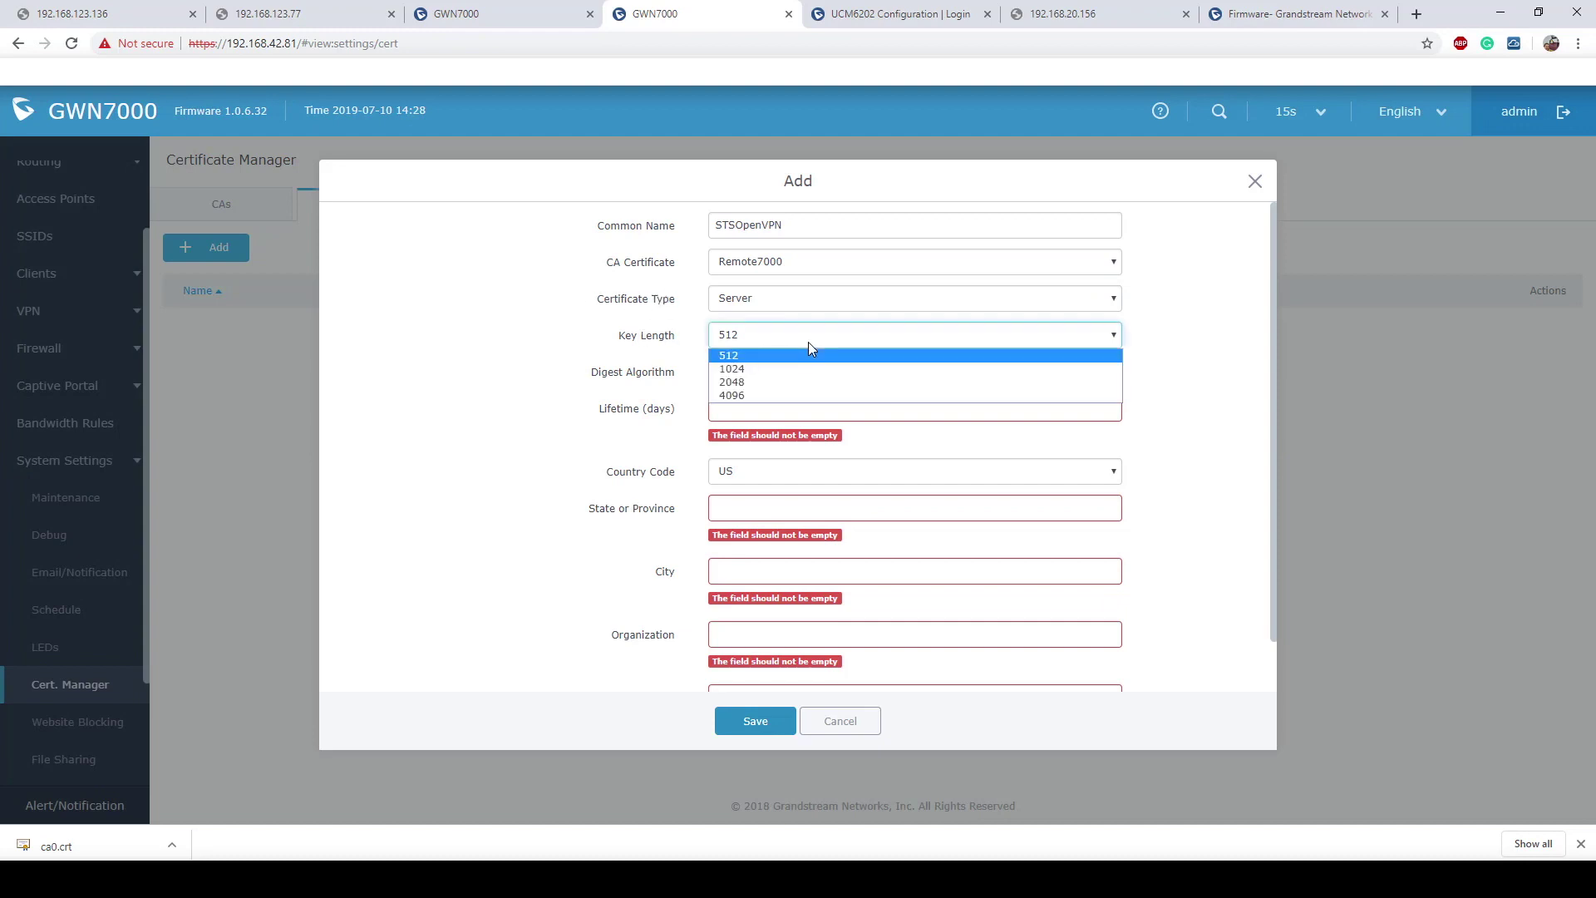
pyautogui.click(748, 382)
pyautogui.scroll(-1, 806, 356)
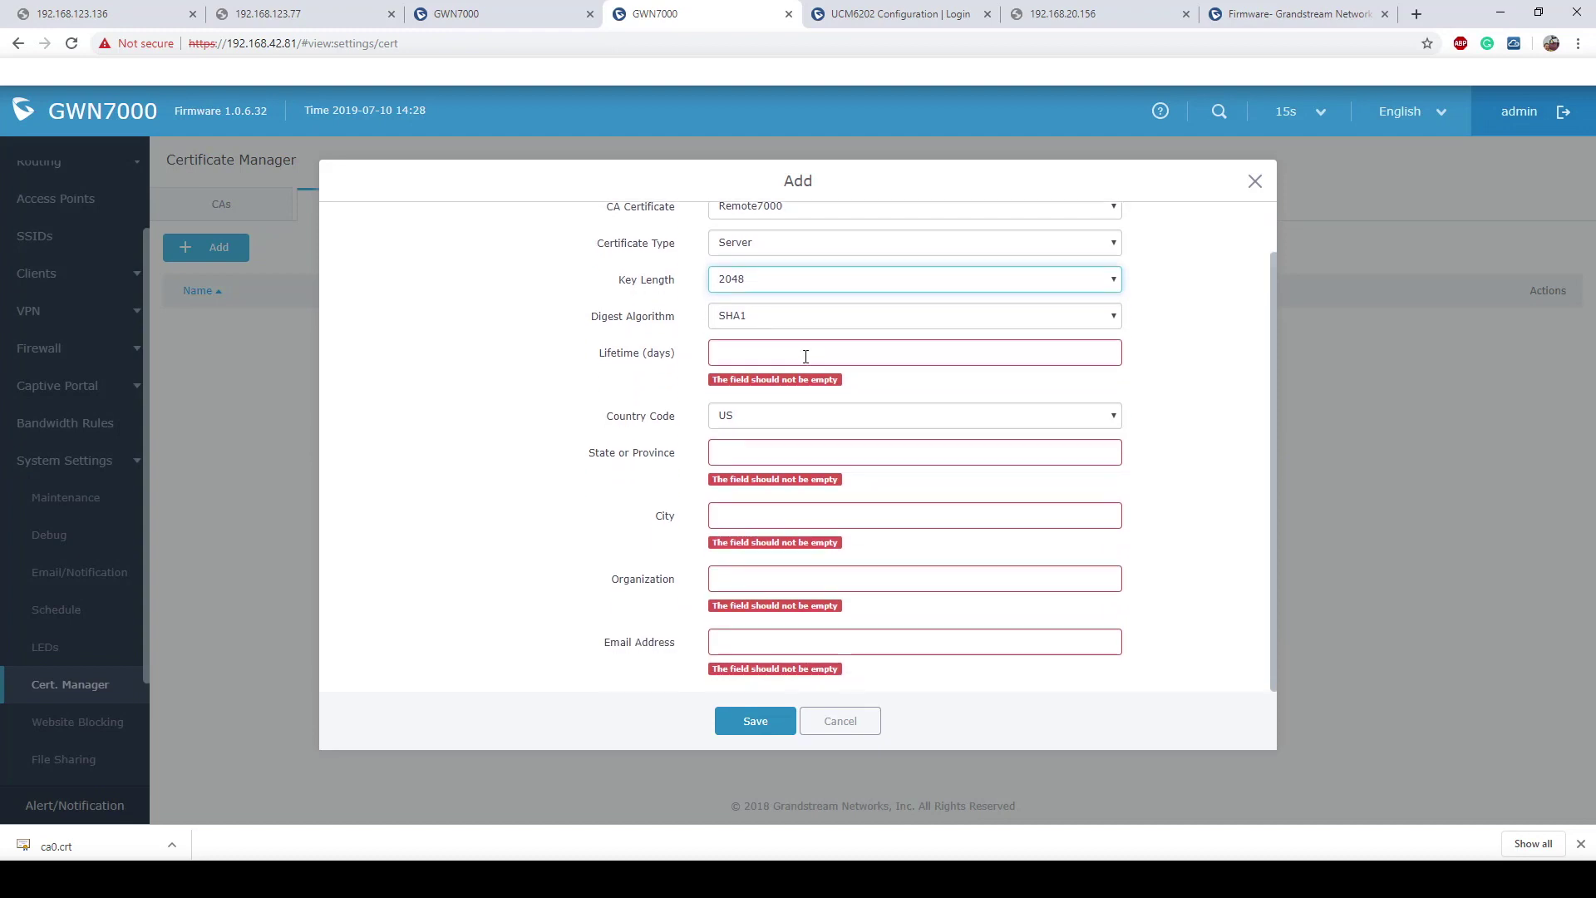
pyautogui.click(806, 356)
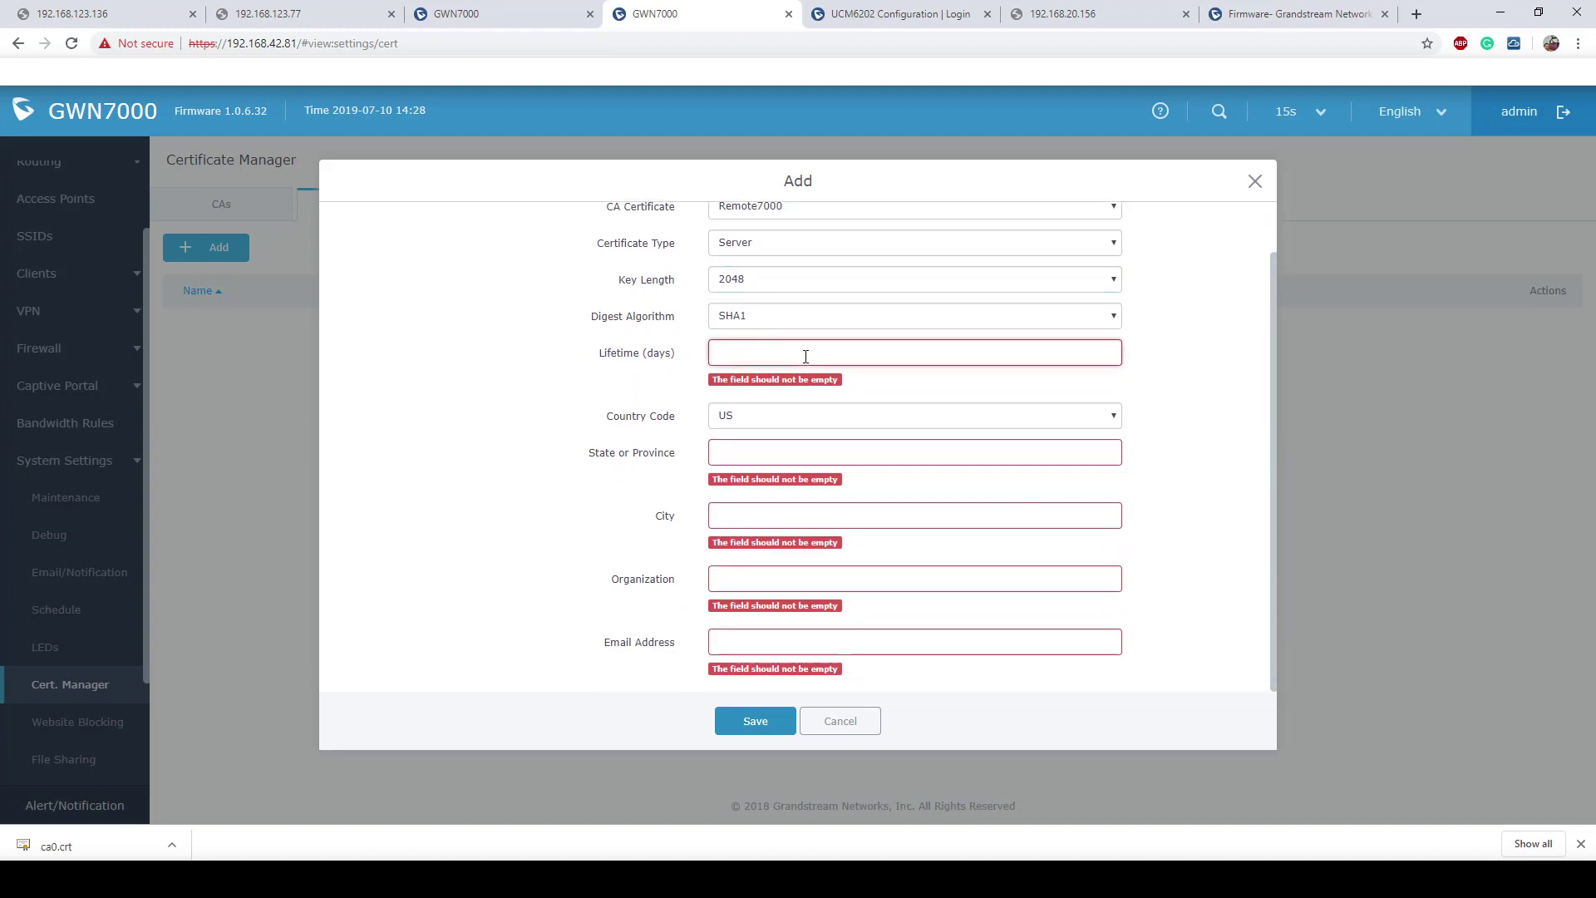
pyautogui.write('9999999')
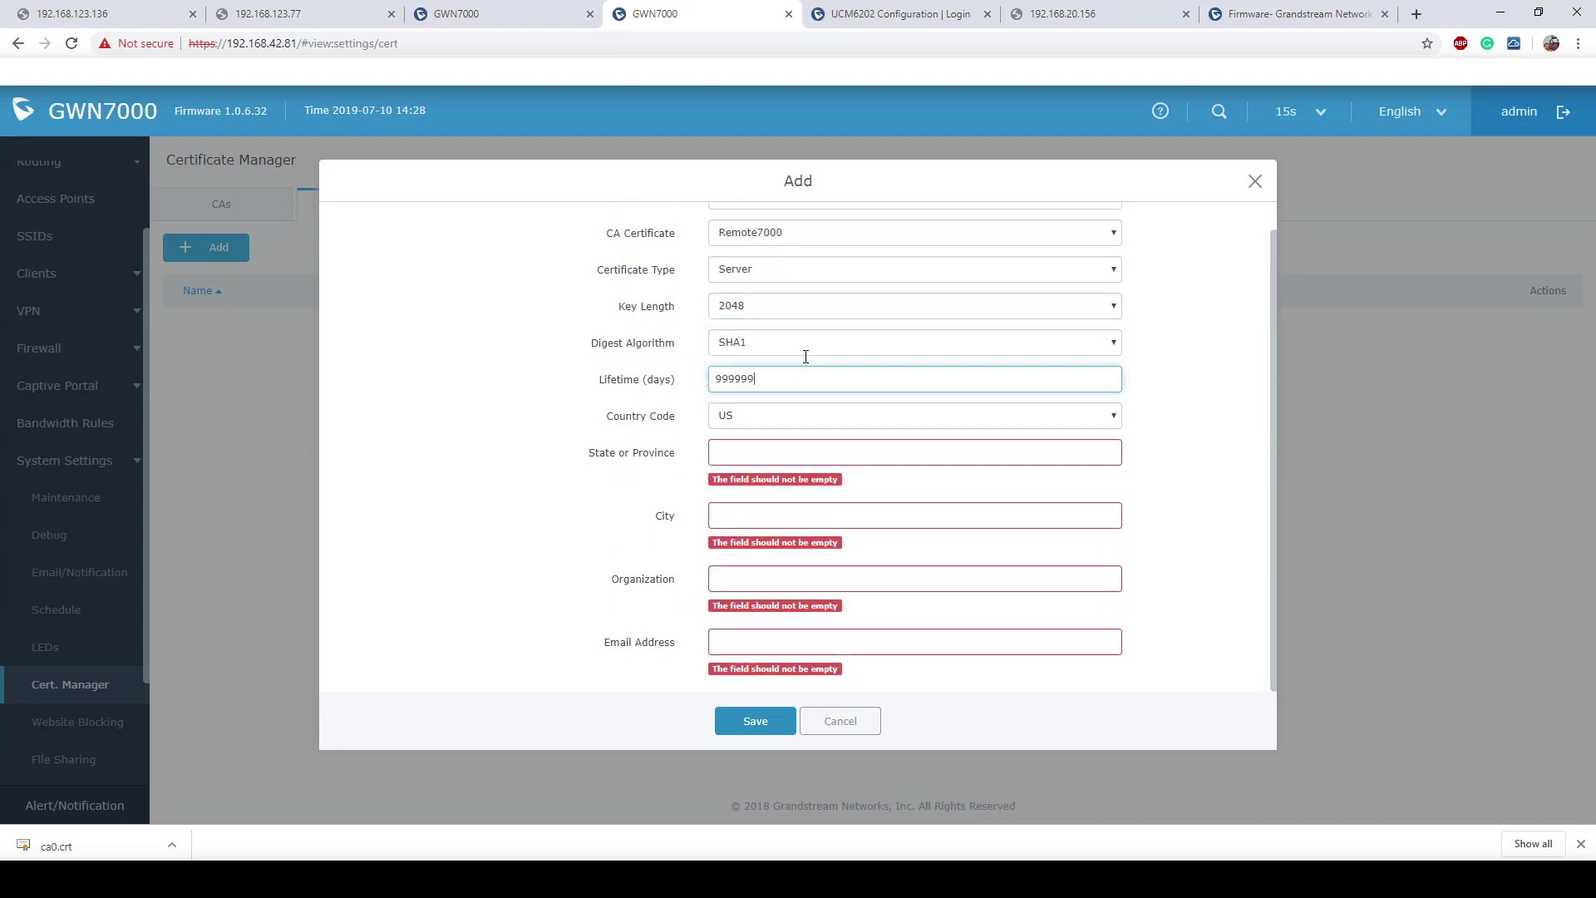
pyautogui.scroll(1, 806, 356)
# Step: Fill in State CA, City SanBern, Organization GS and the contact's e-mail address
pyautogui.click(753, 450)
pyautogui.write('CA')
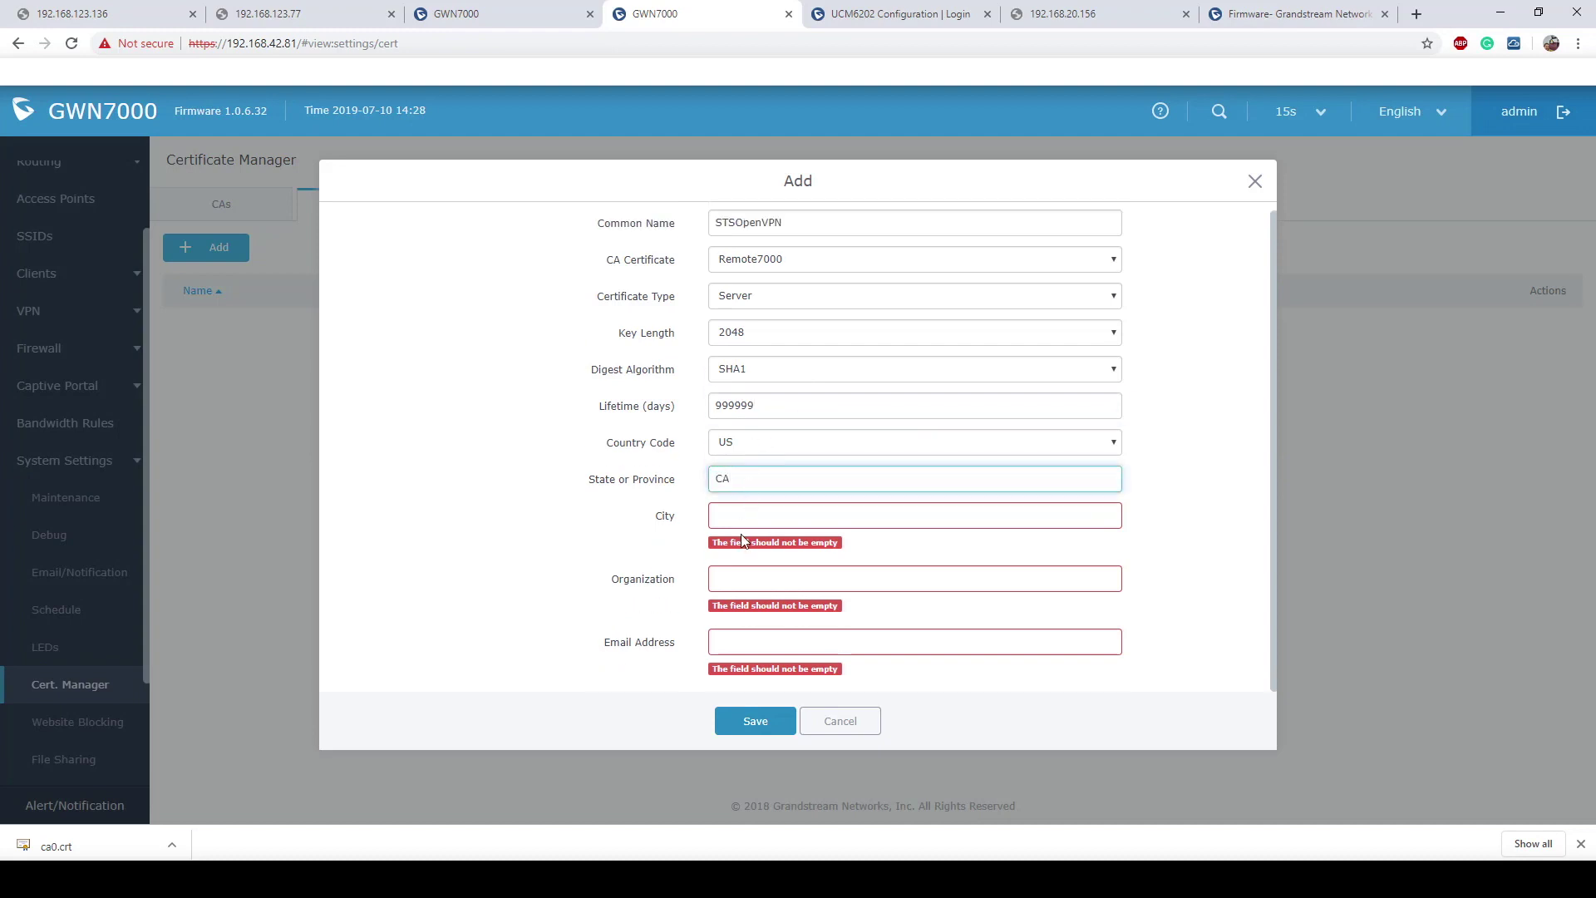
pyautogui.click(746, 515)
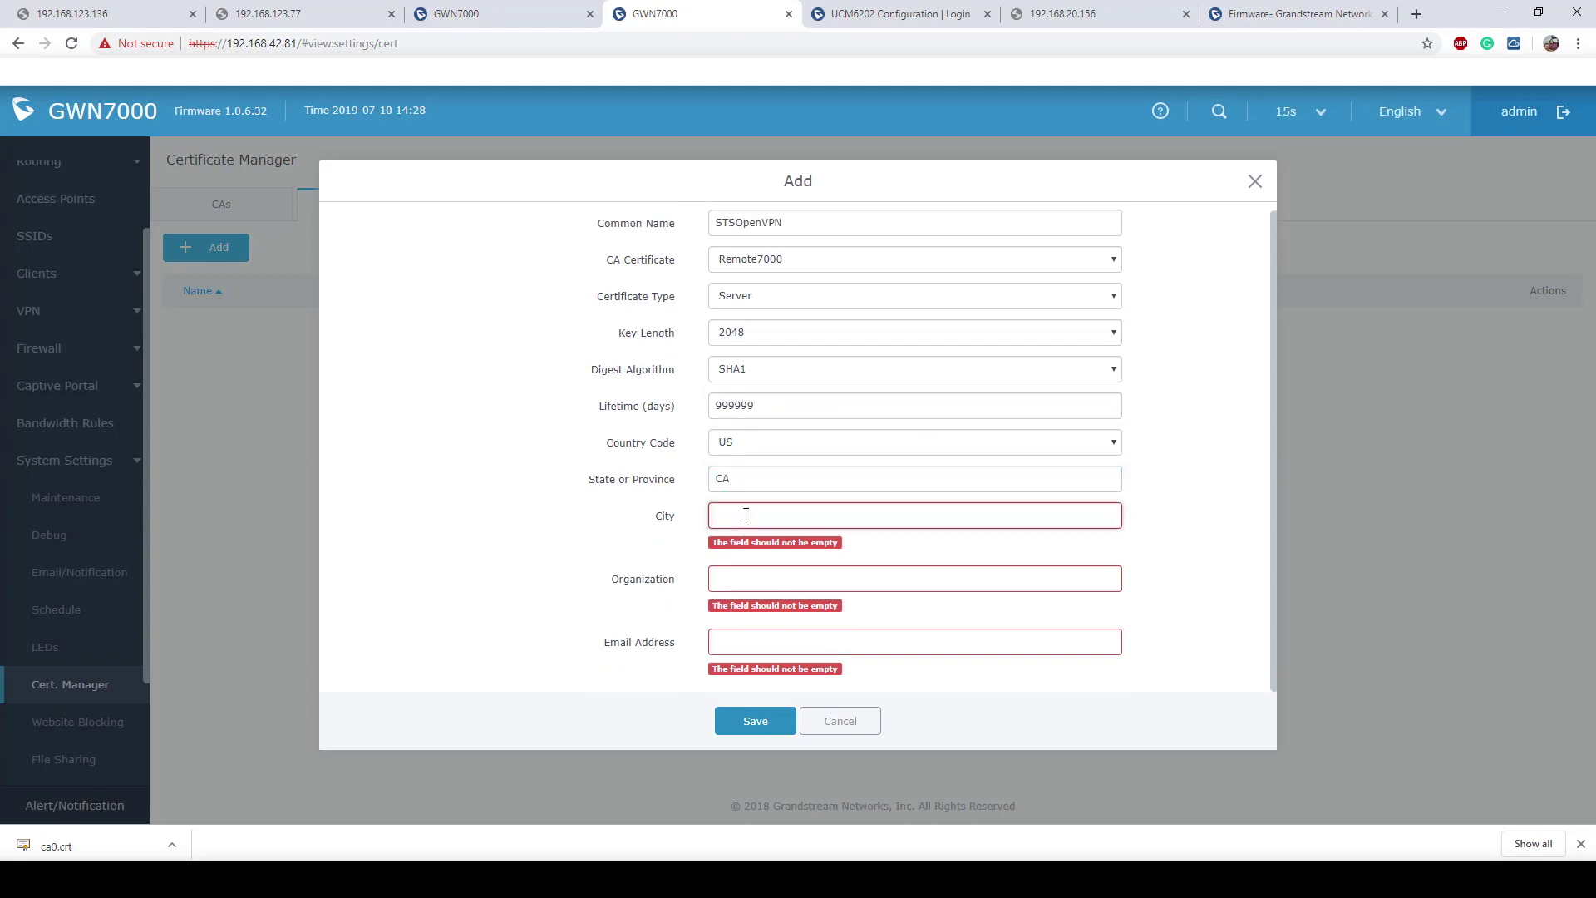
pyautogui.write('SanBern')
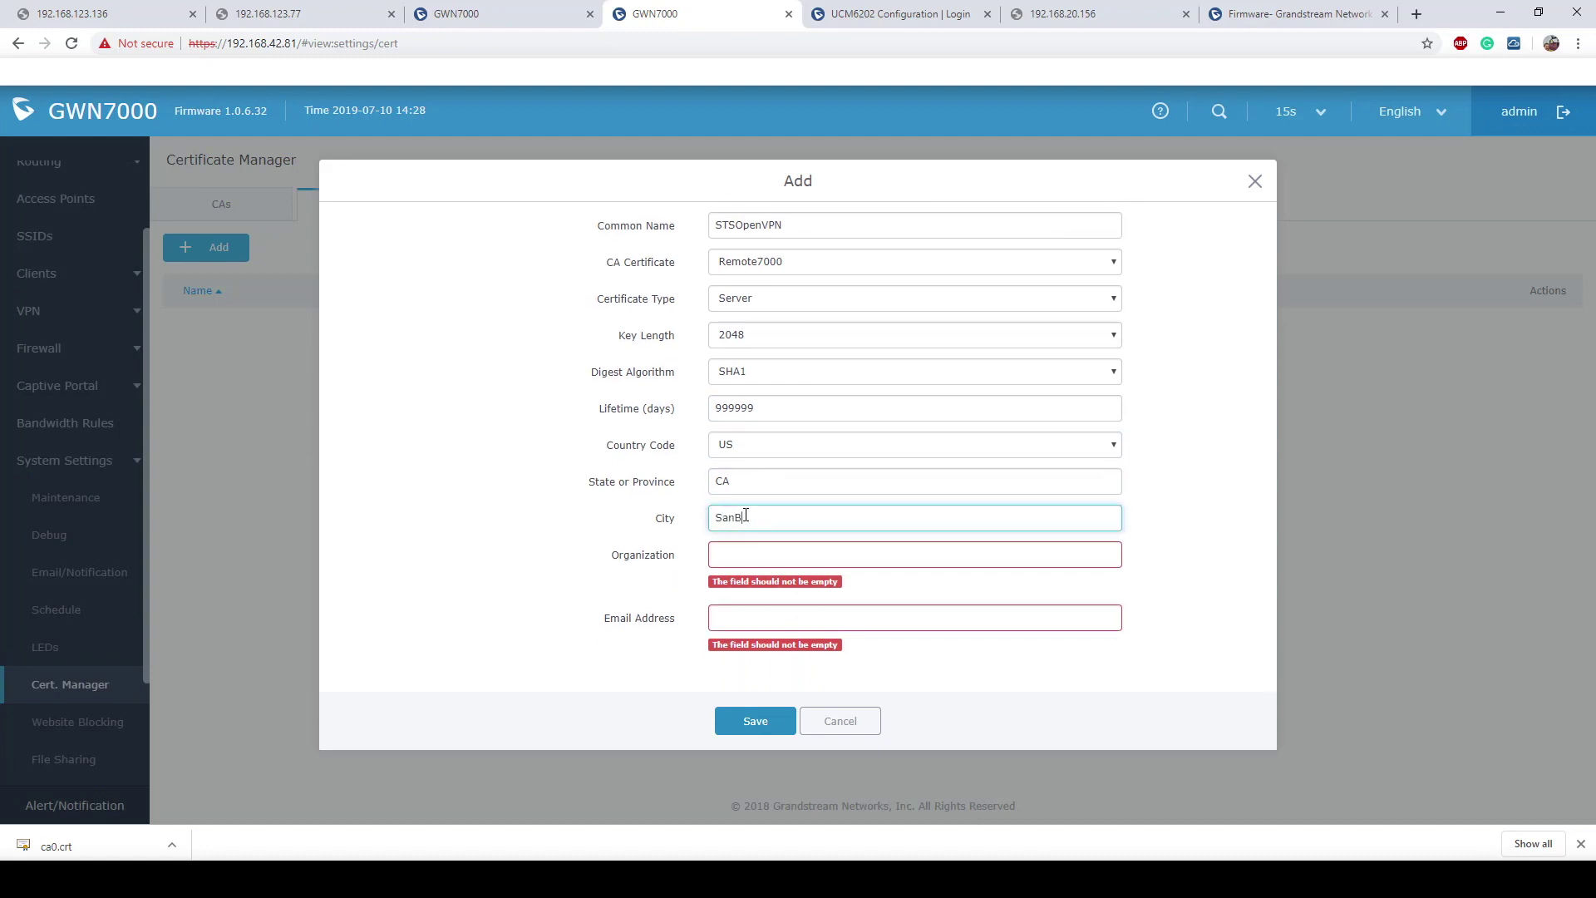
pyautogui.click(754, 554)
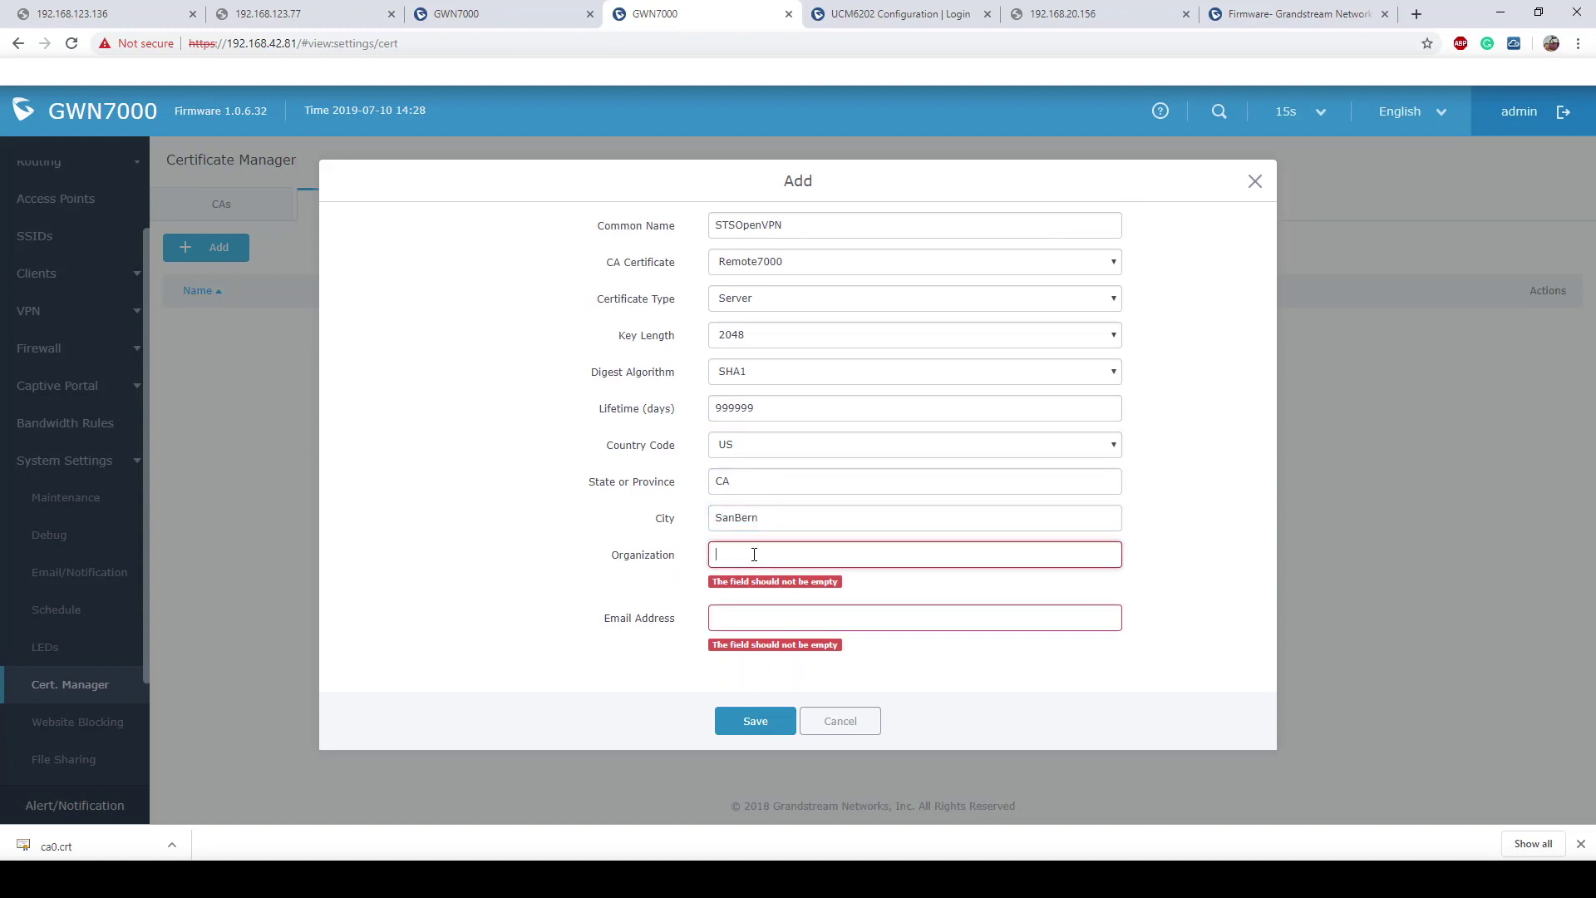
pyautogui.write('GS')
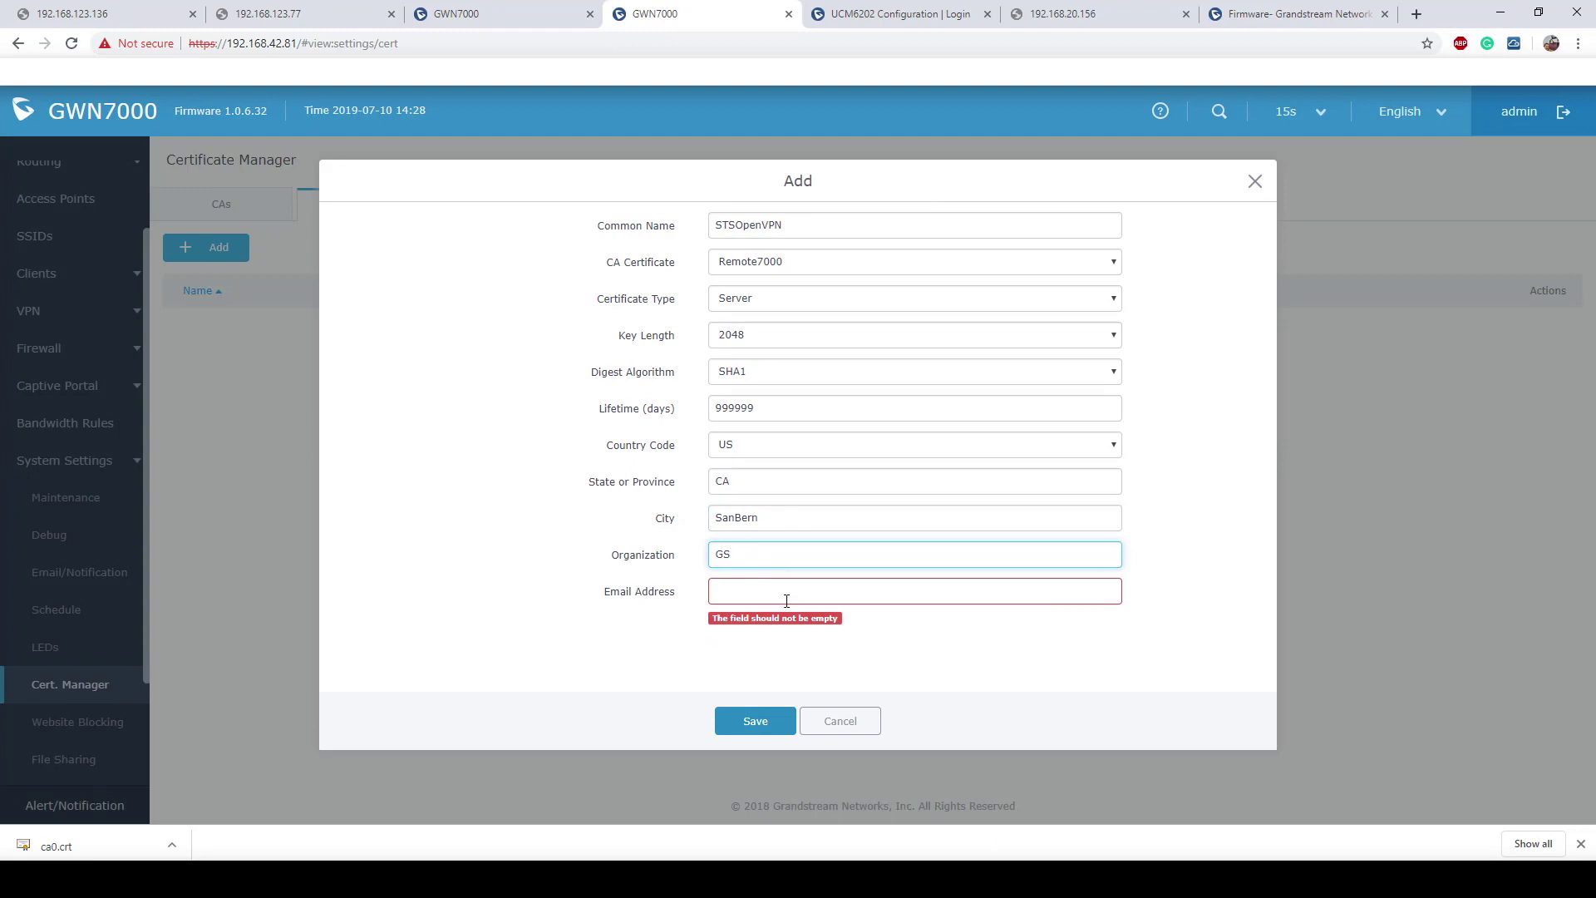
pyautogui.click(786, 598)
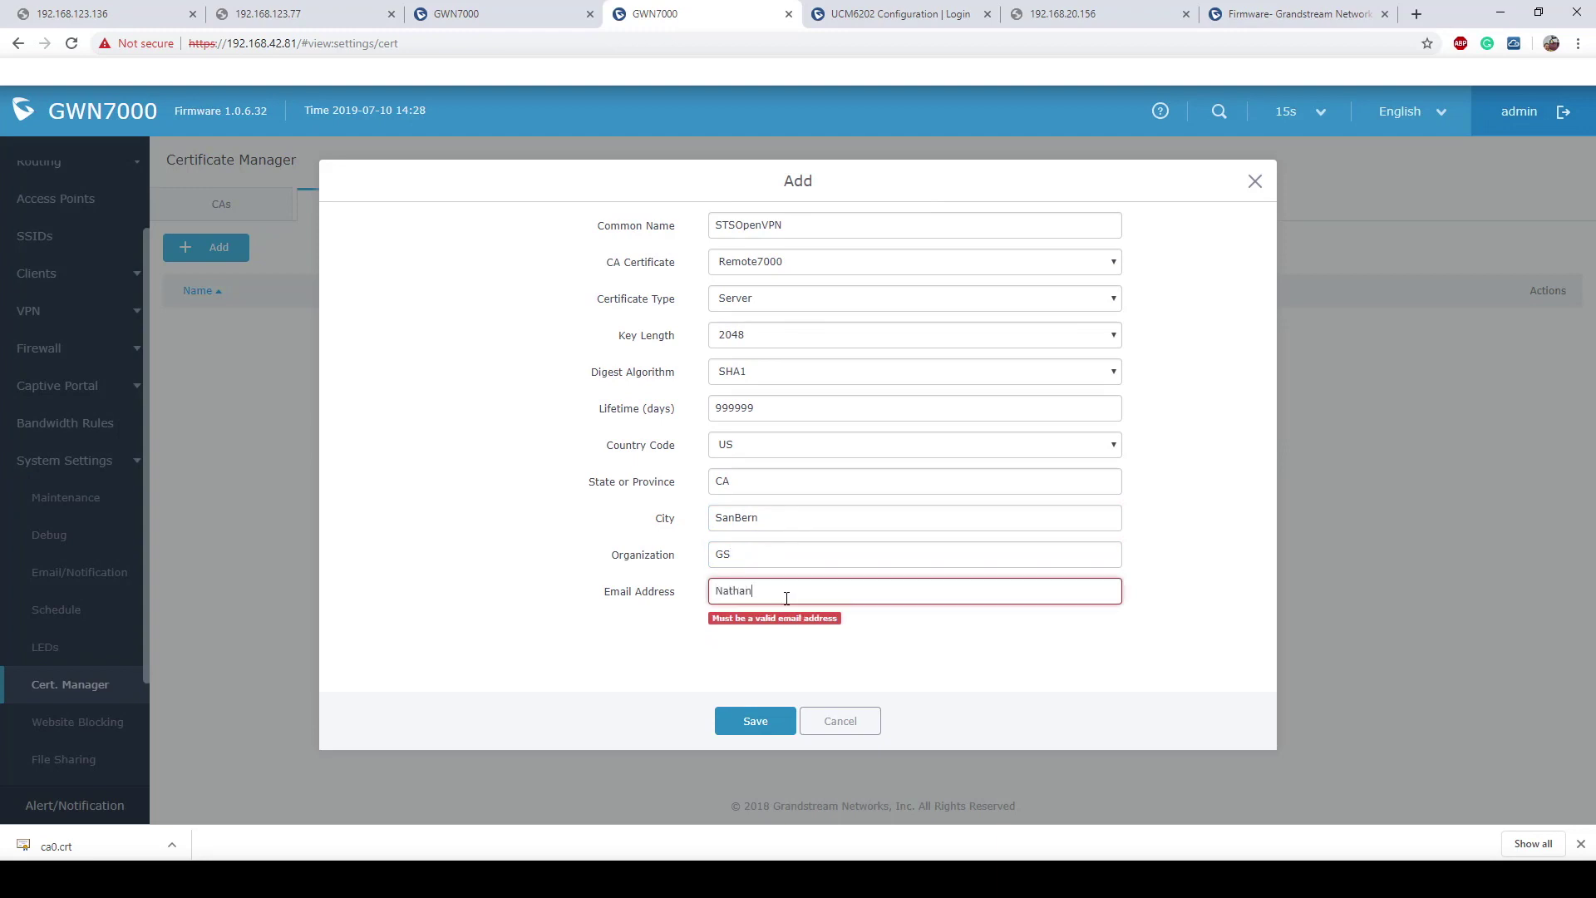
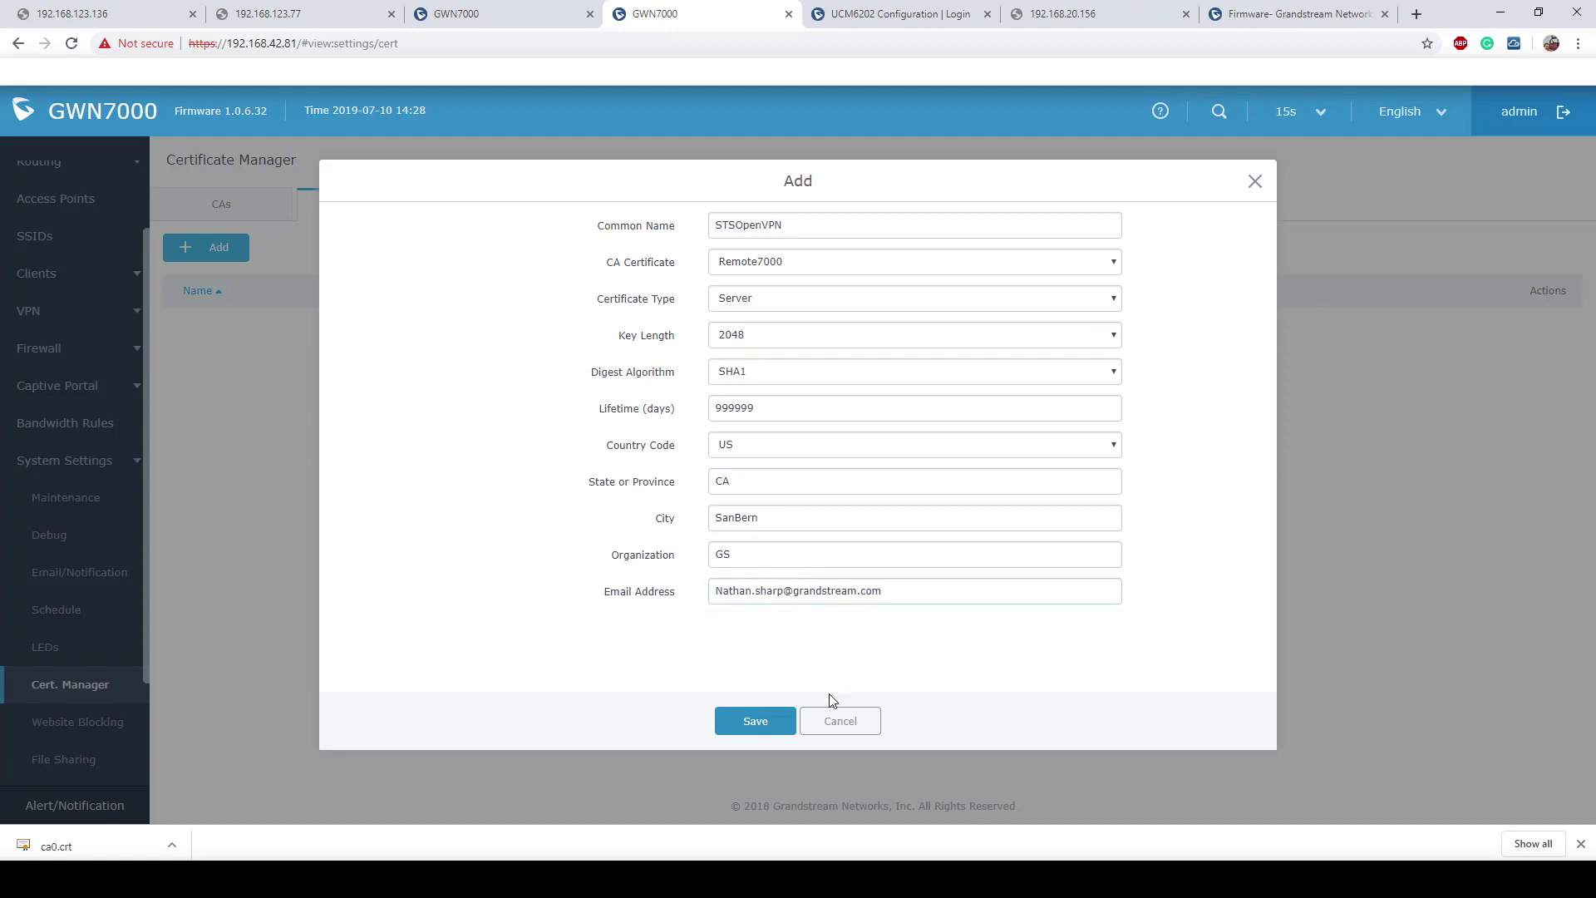
pyautogui.click(751, 723)
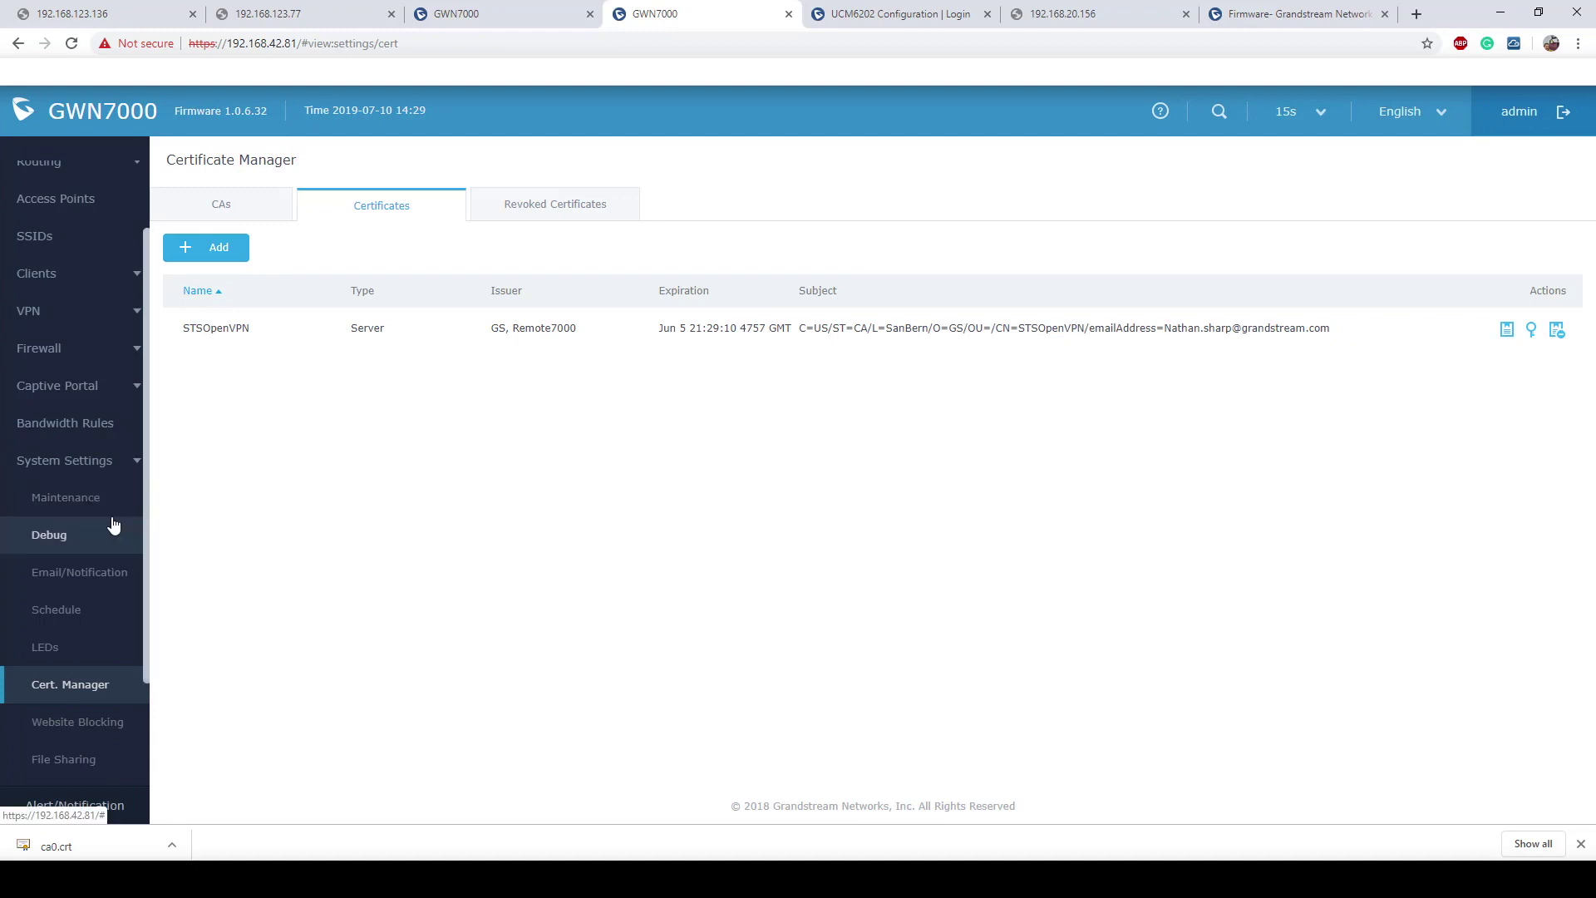
pyautogui.scroll(-2, 89, 524)
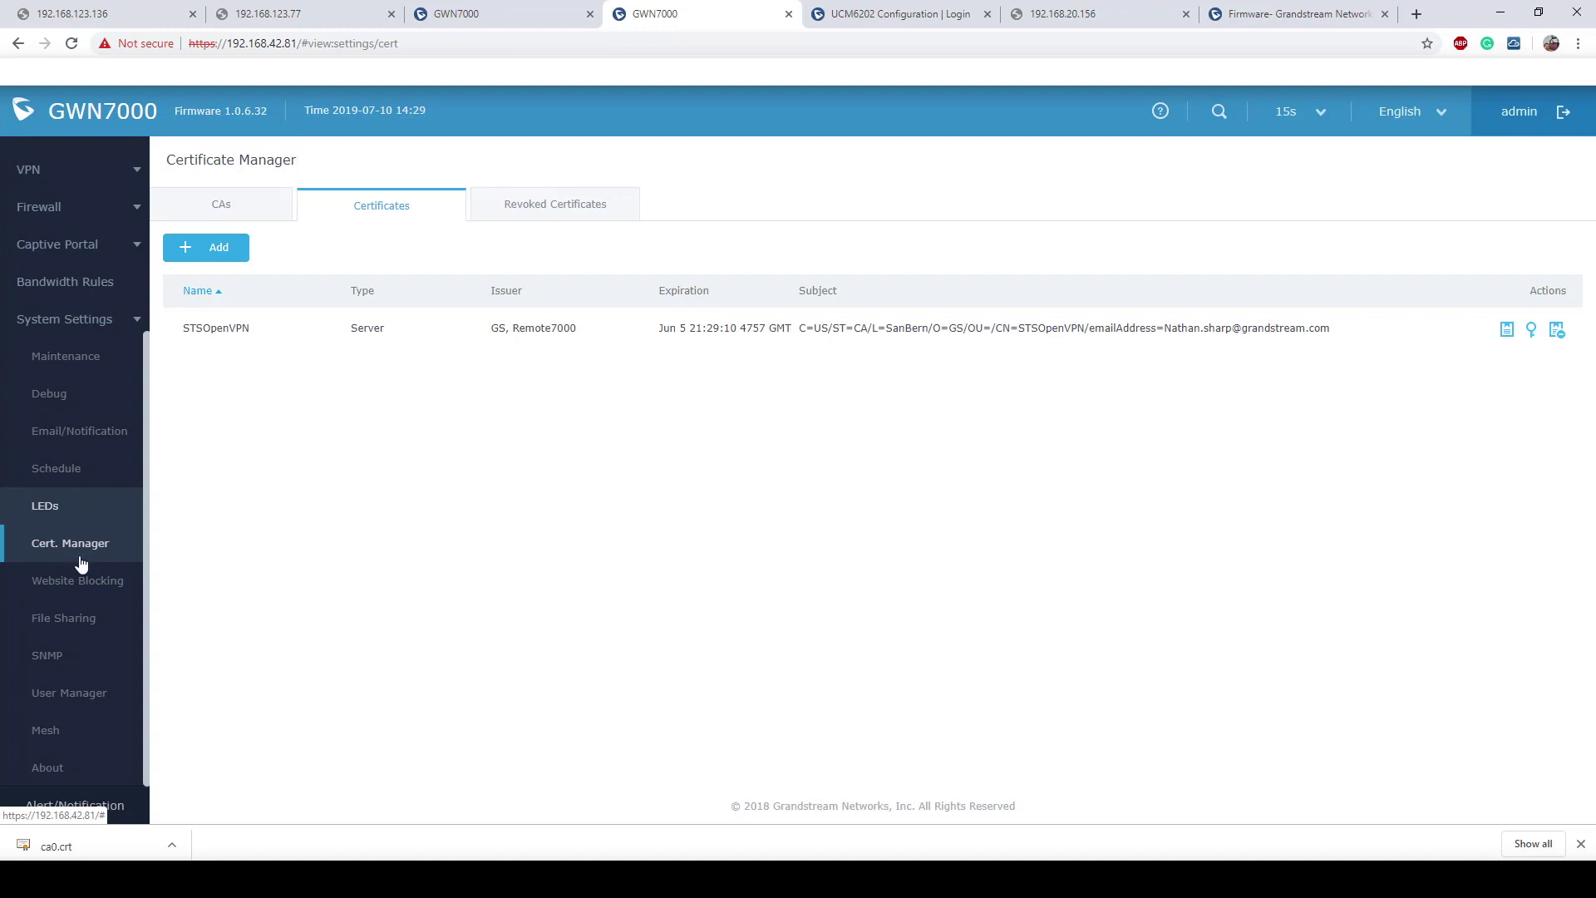
# Step: Add an enabled VPN user in User Manager with Full Name GWN7000Claint
pyautogui.click(77, 696)
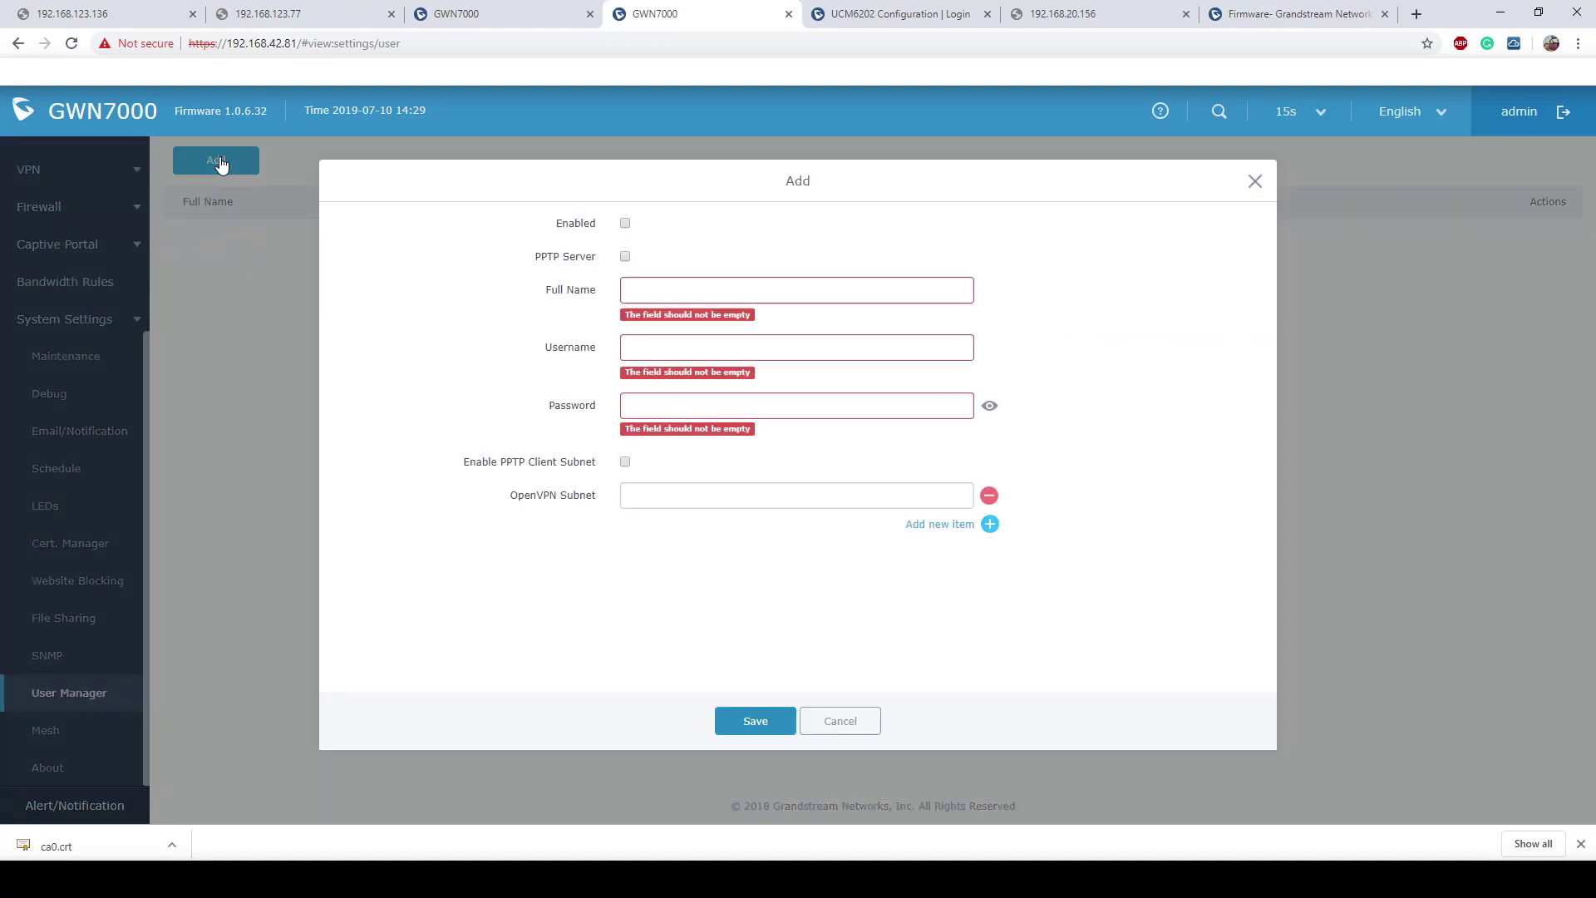
pyautogui.click(216, 161)
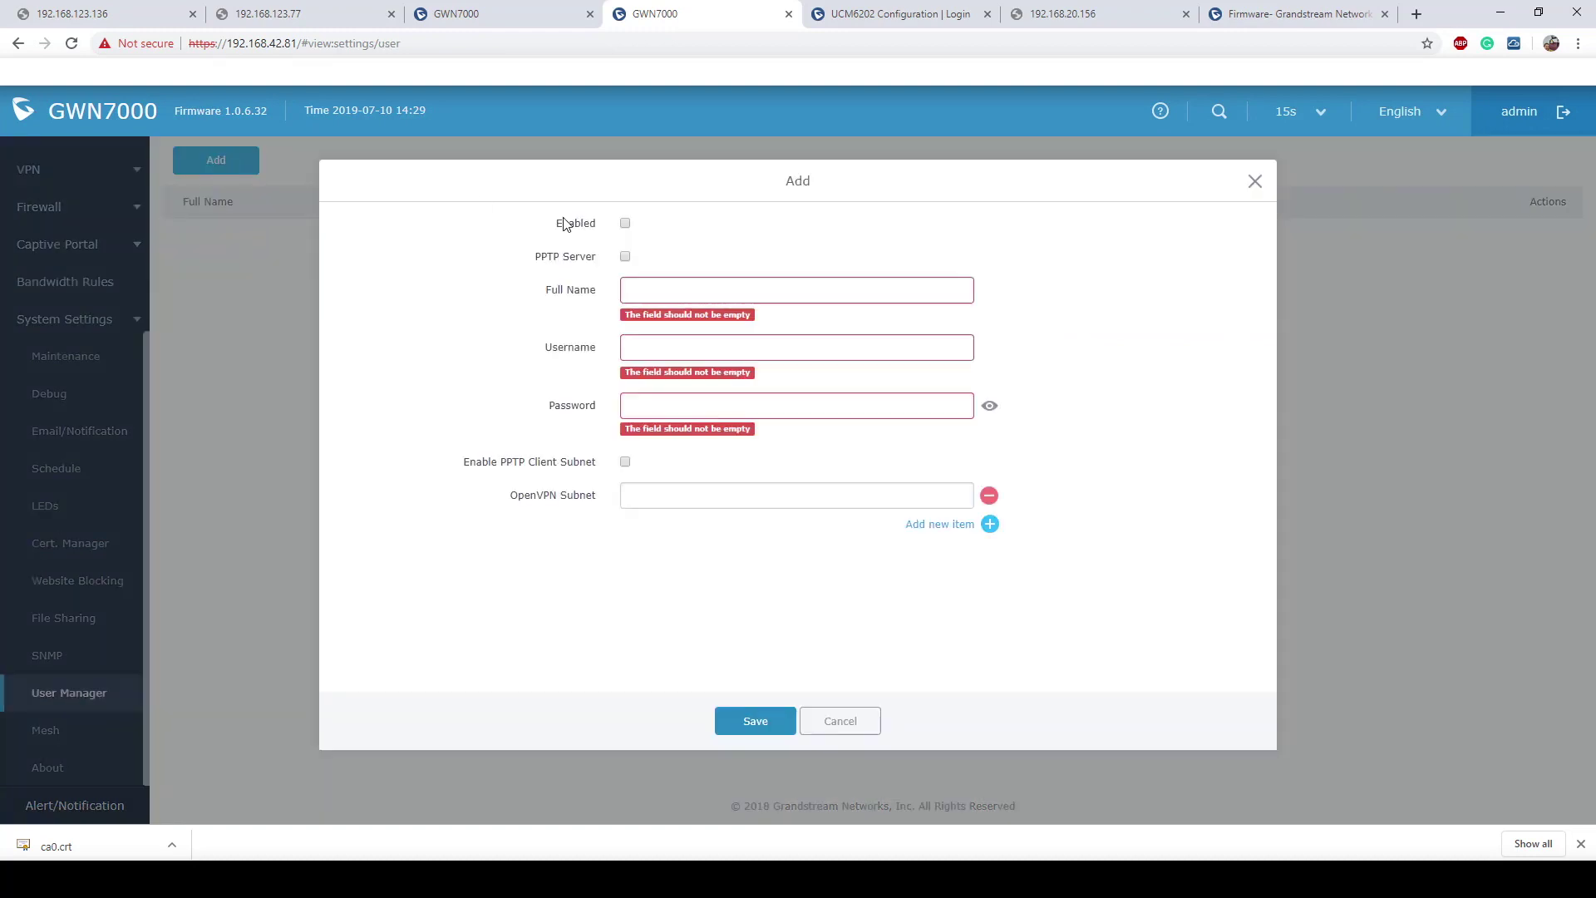
pyautogui.click(626, 222)
pyautogui.click(691, 288)
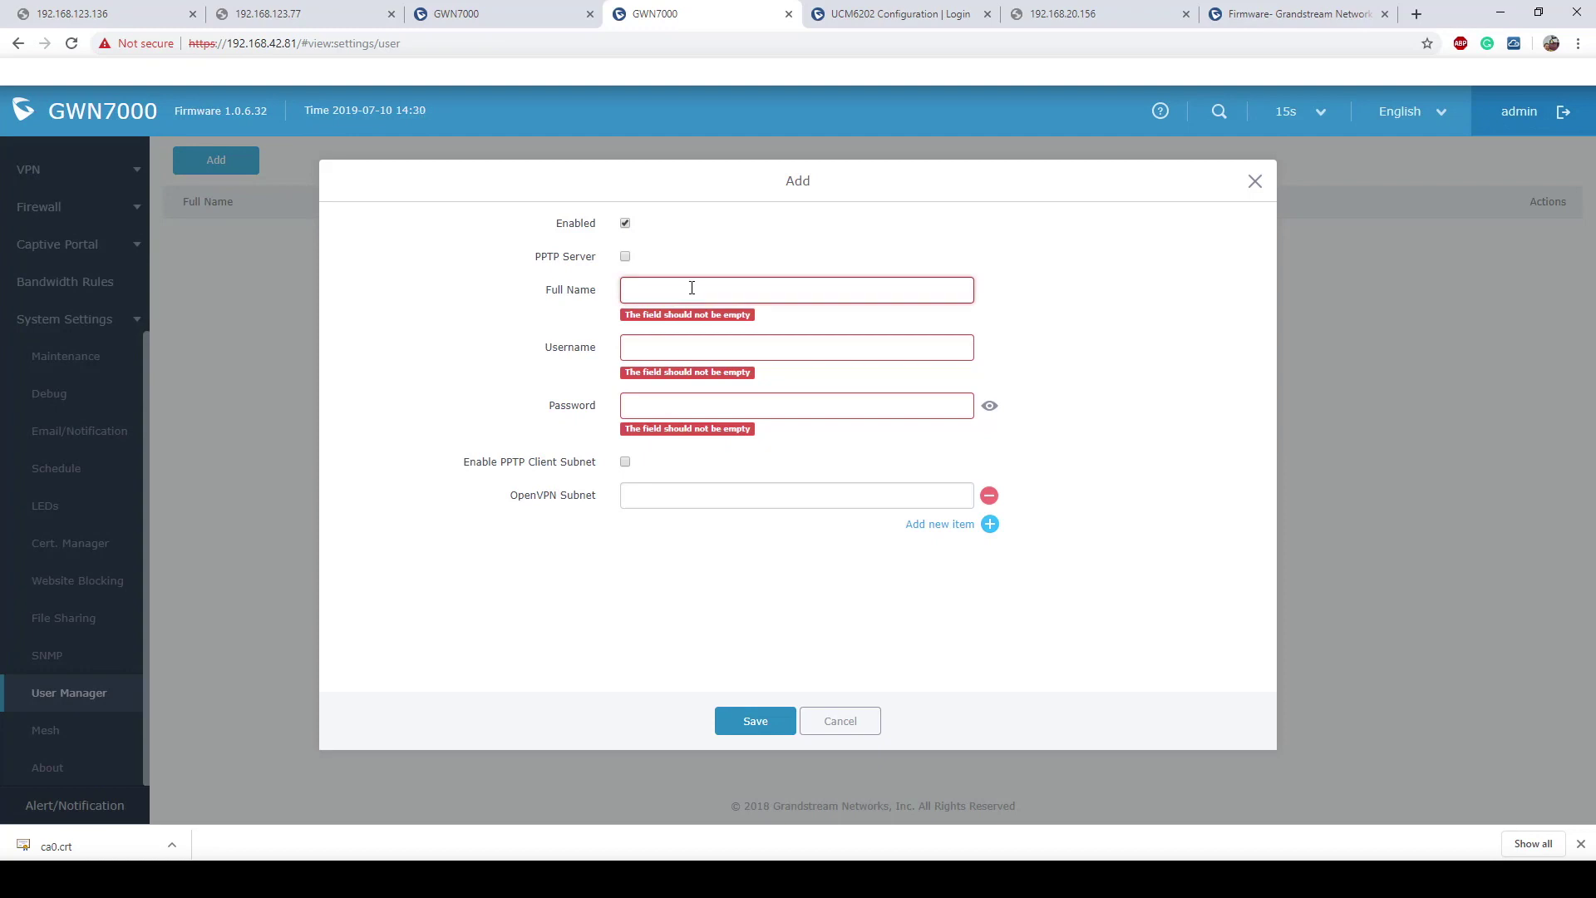
pyautogui.write('Nathan')
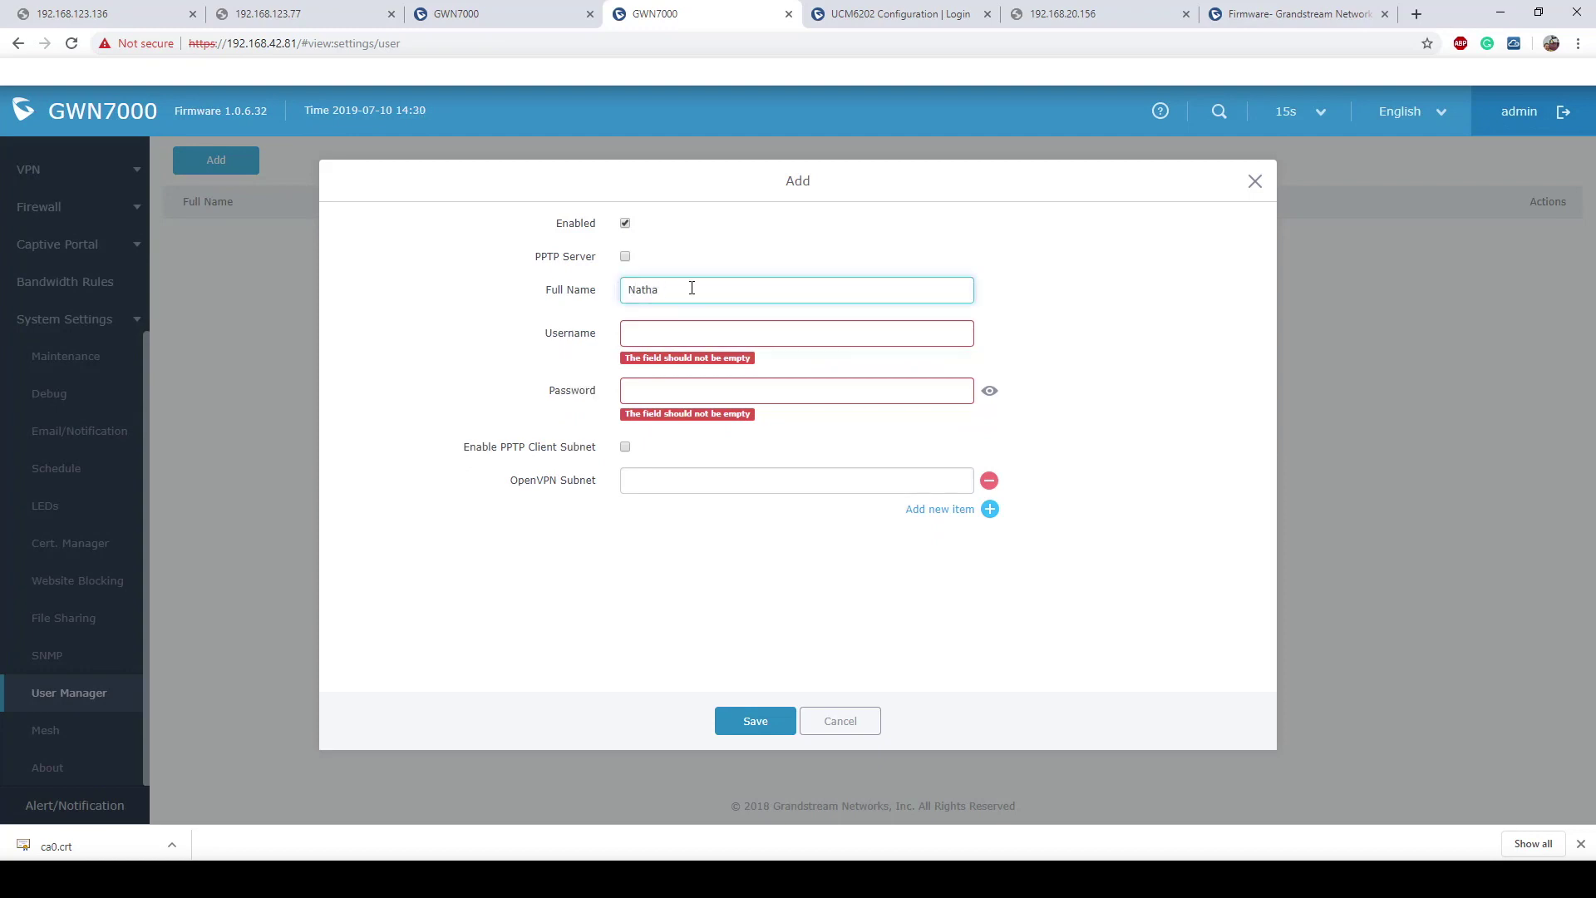
pyautogui.press('BackSpace')
pyautogui.press('BackSpace')
pyautogui.press('BackSpace')
pyautogui.press('BackSpace')
pyautogui.press('BackSpace')
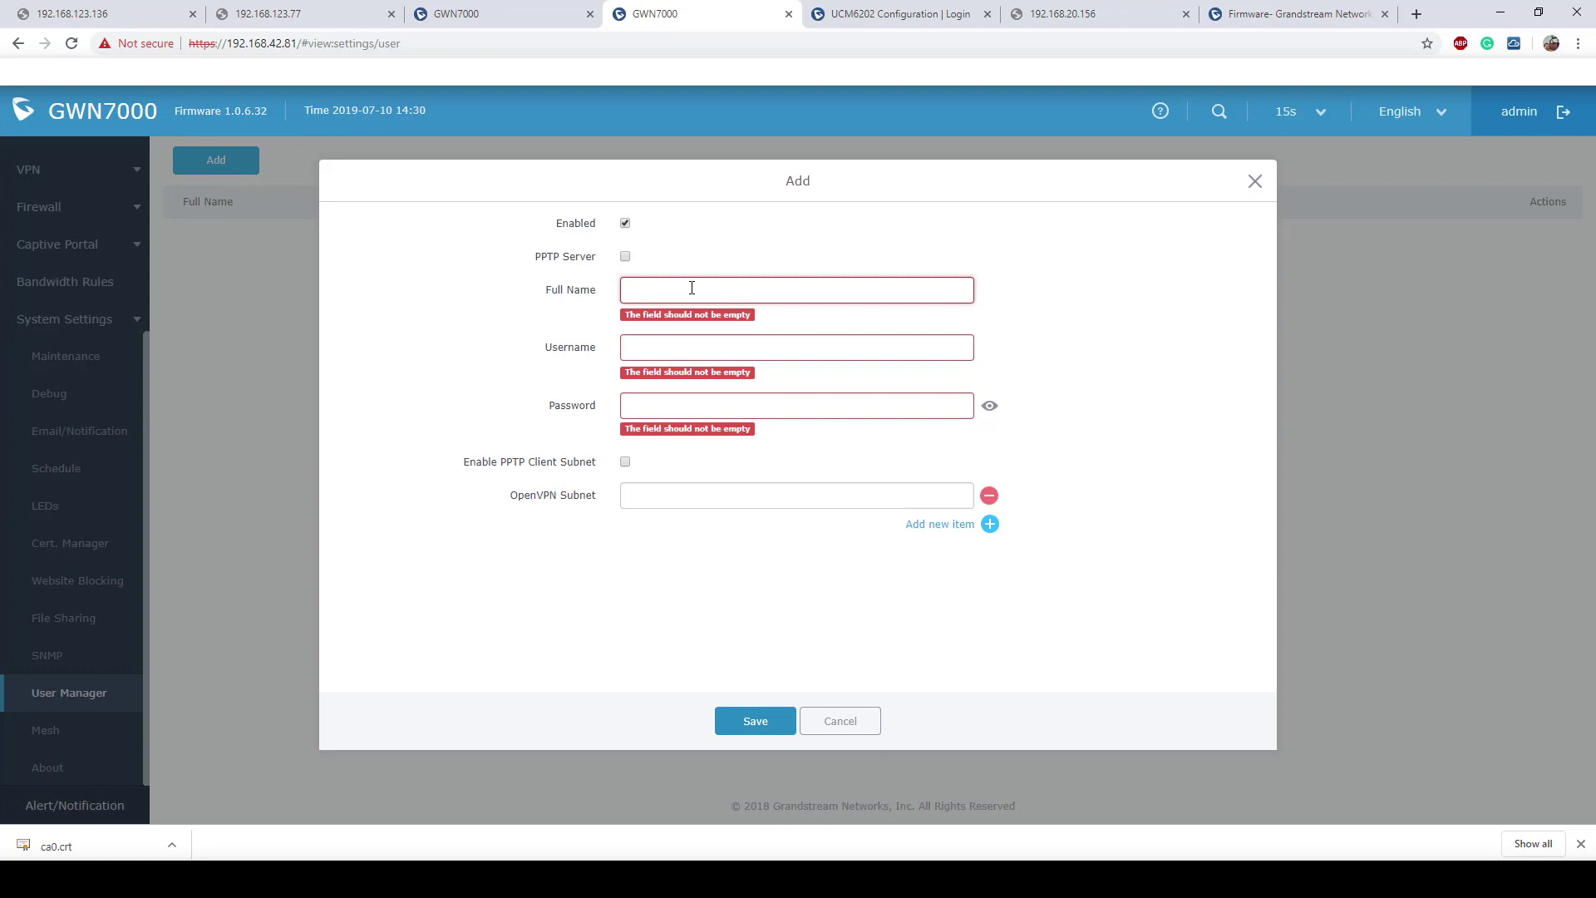
pyautogui.write('GW')
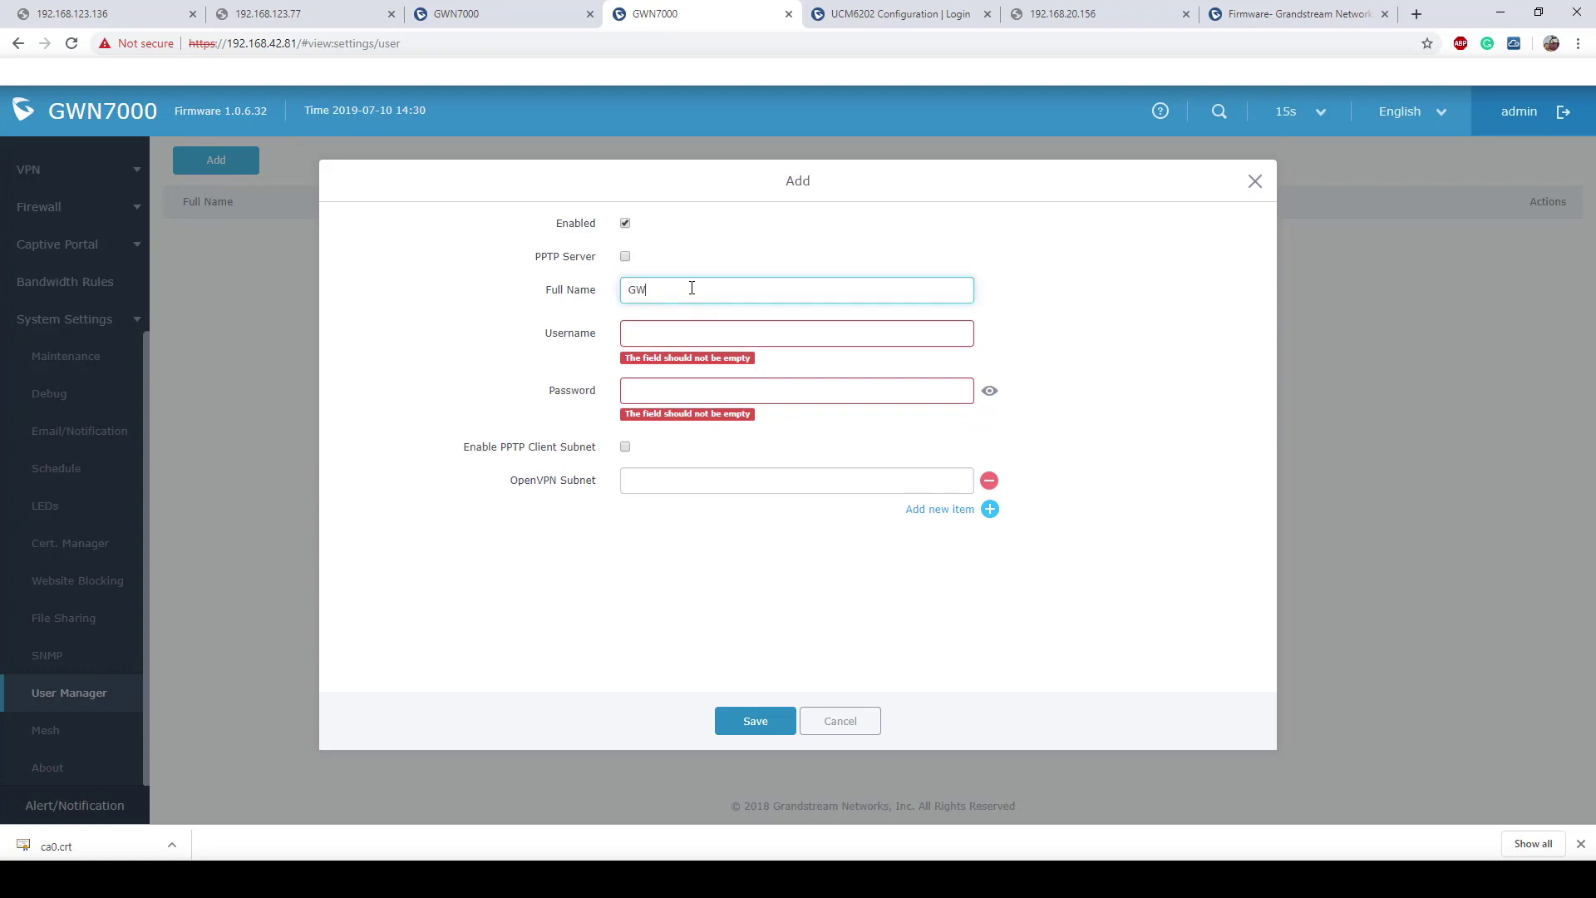
pyautogui.write('N7000Client')
# Step: Enter the account's user name and password
pyautogui.click(674, 334)
pyautogui.write('Nat')
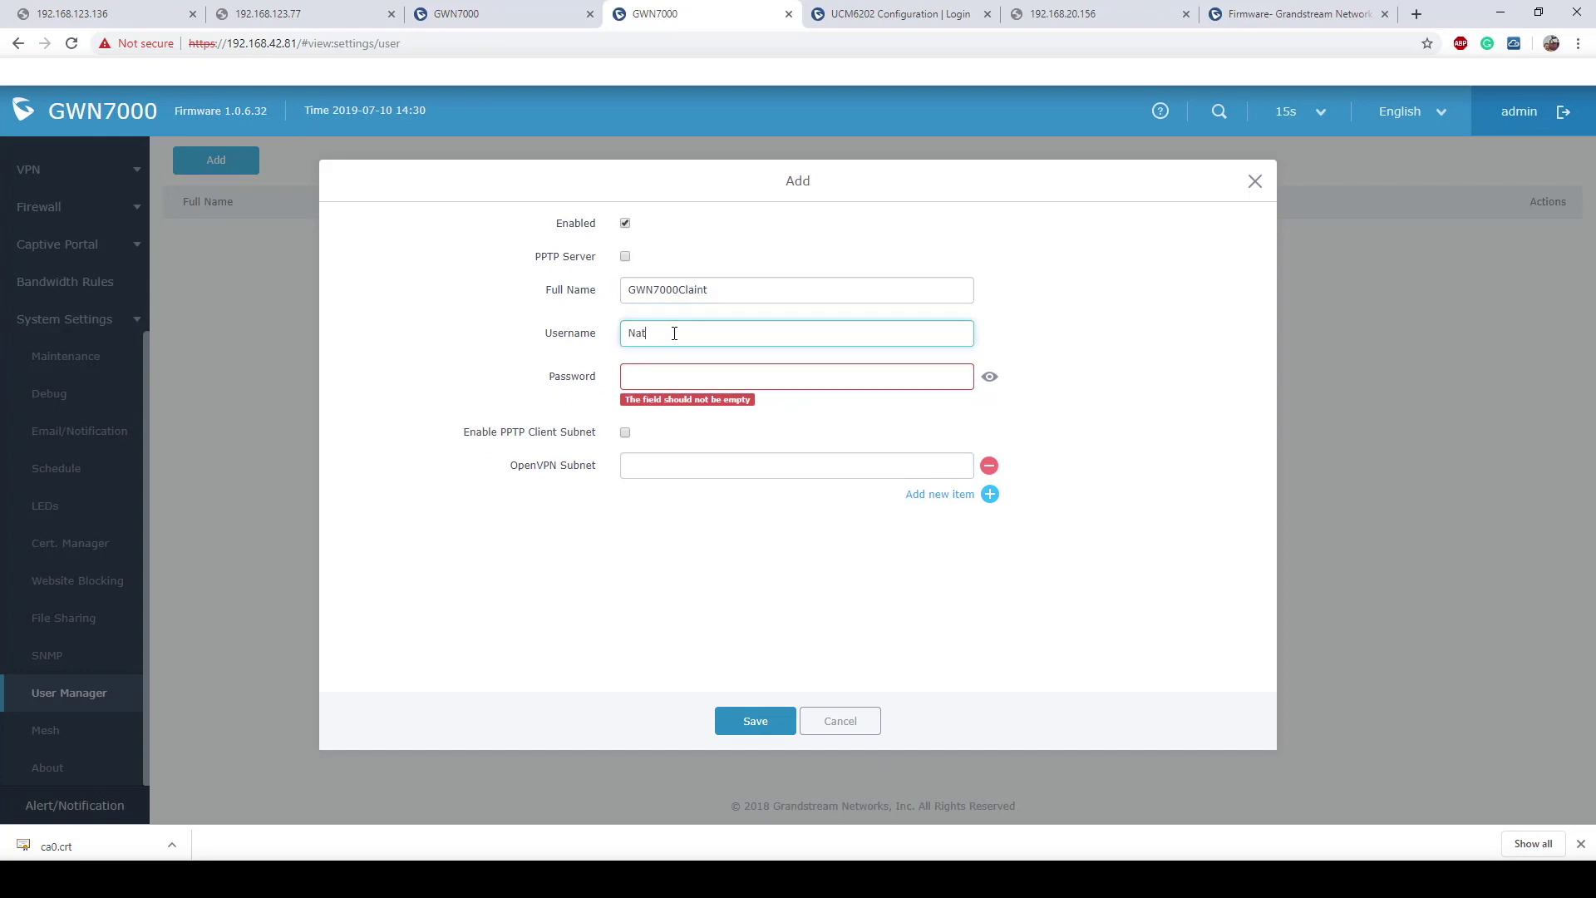
pyautogui.write('han')
pyautogui.press('Tab')
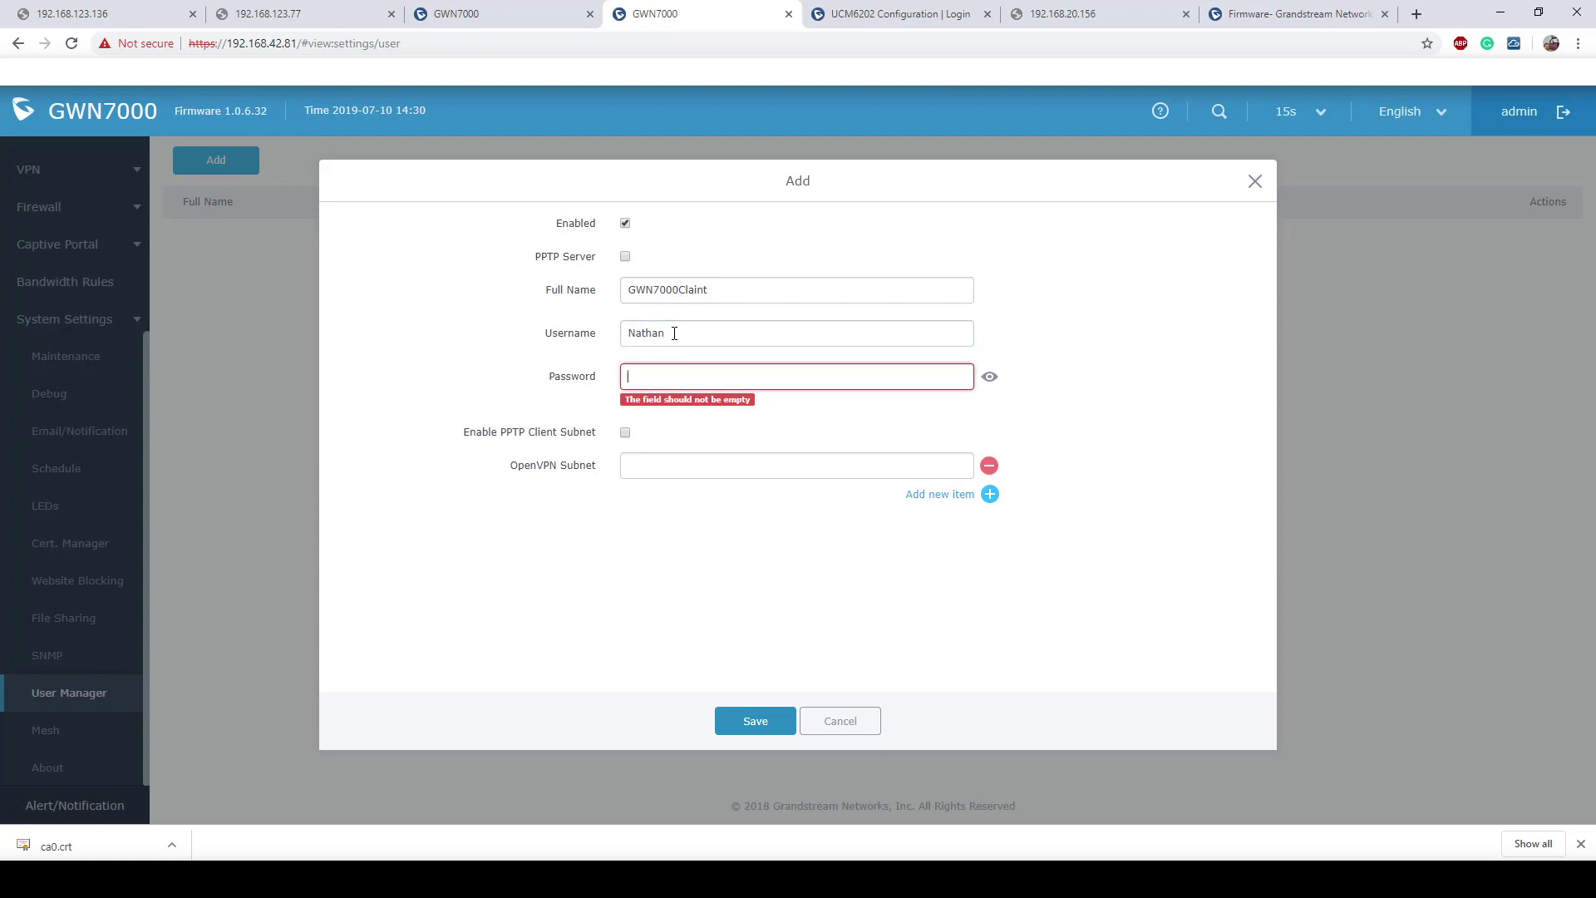
pyautogui.write('*******')
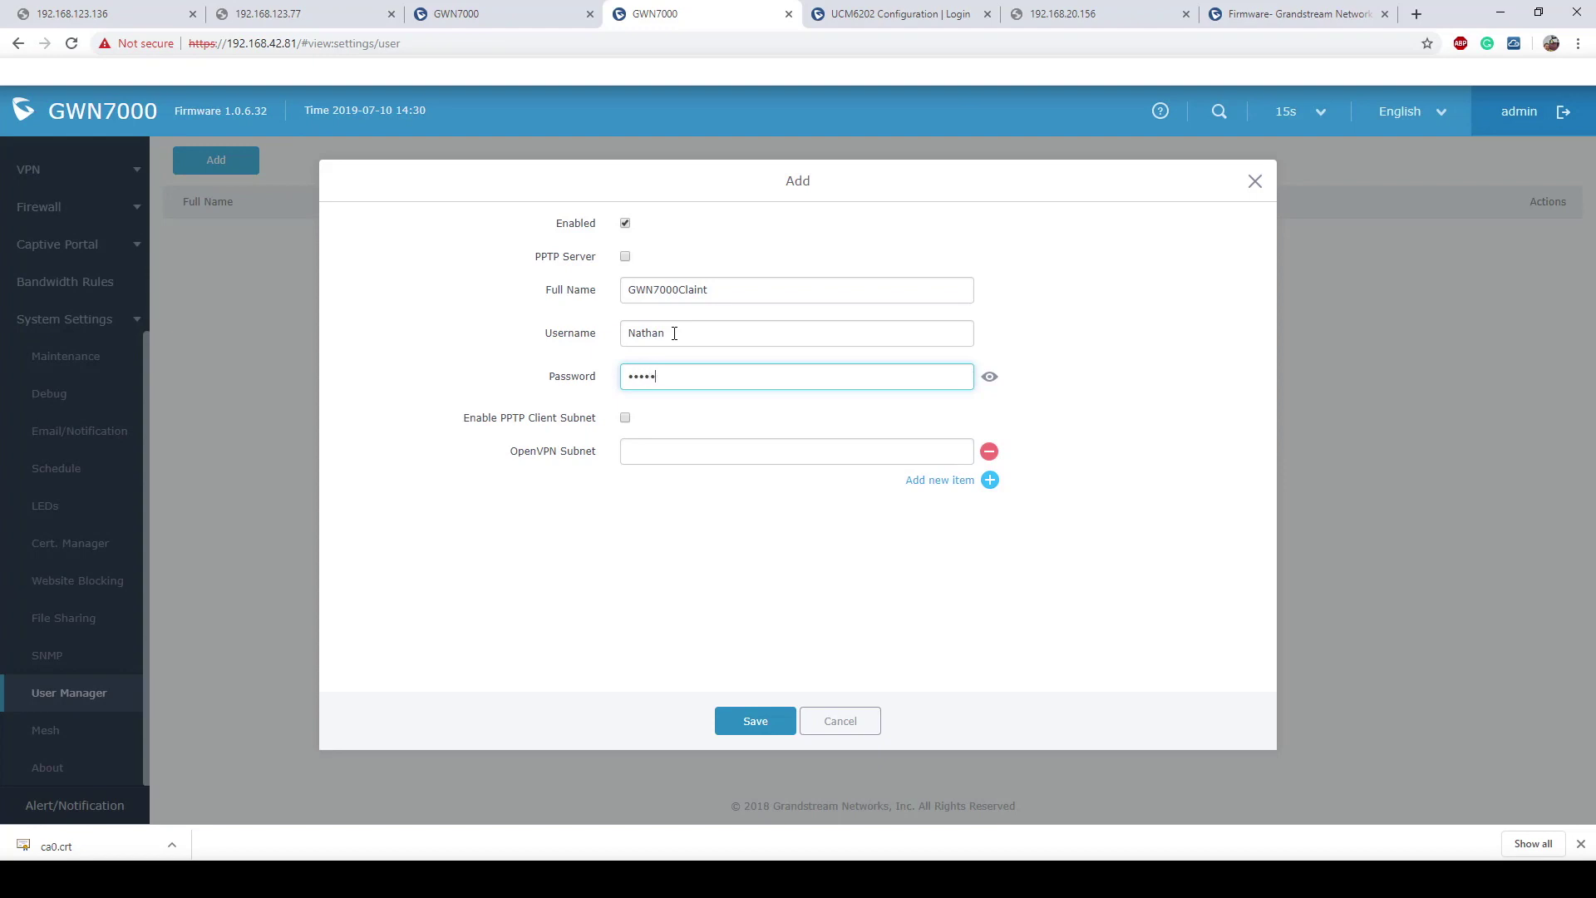
pyautogui.write('*')
pyautogui.doubleClick(623, 385)
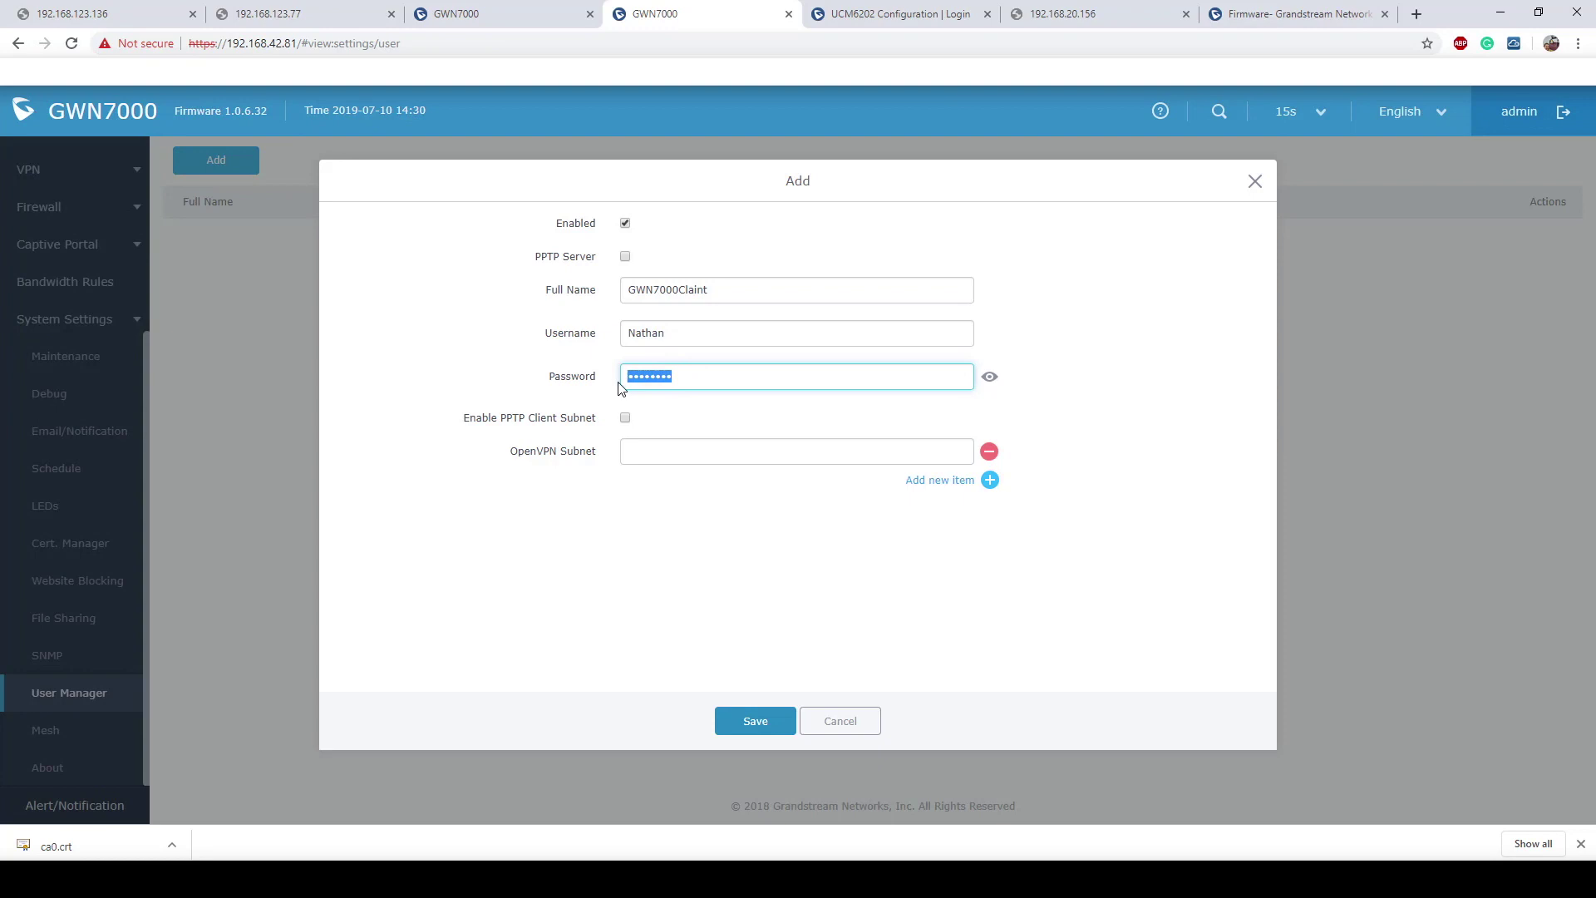
pyautogui.click(790, 418)
# Step: Set the OpenVPN subnet to 192.168.123.0/24 and save the user
pyautogui.click(672, 456)
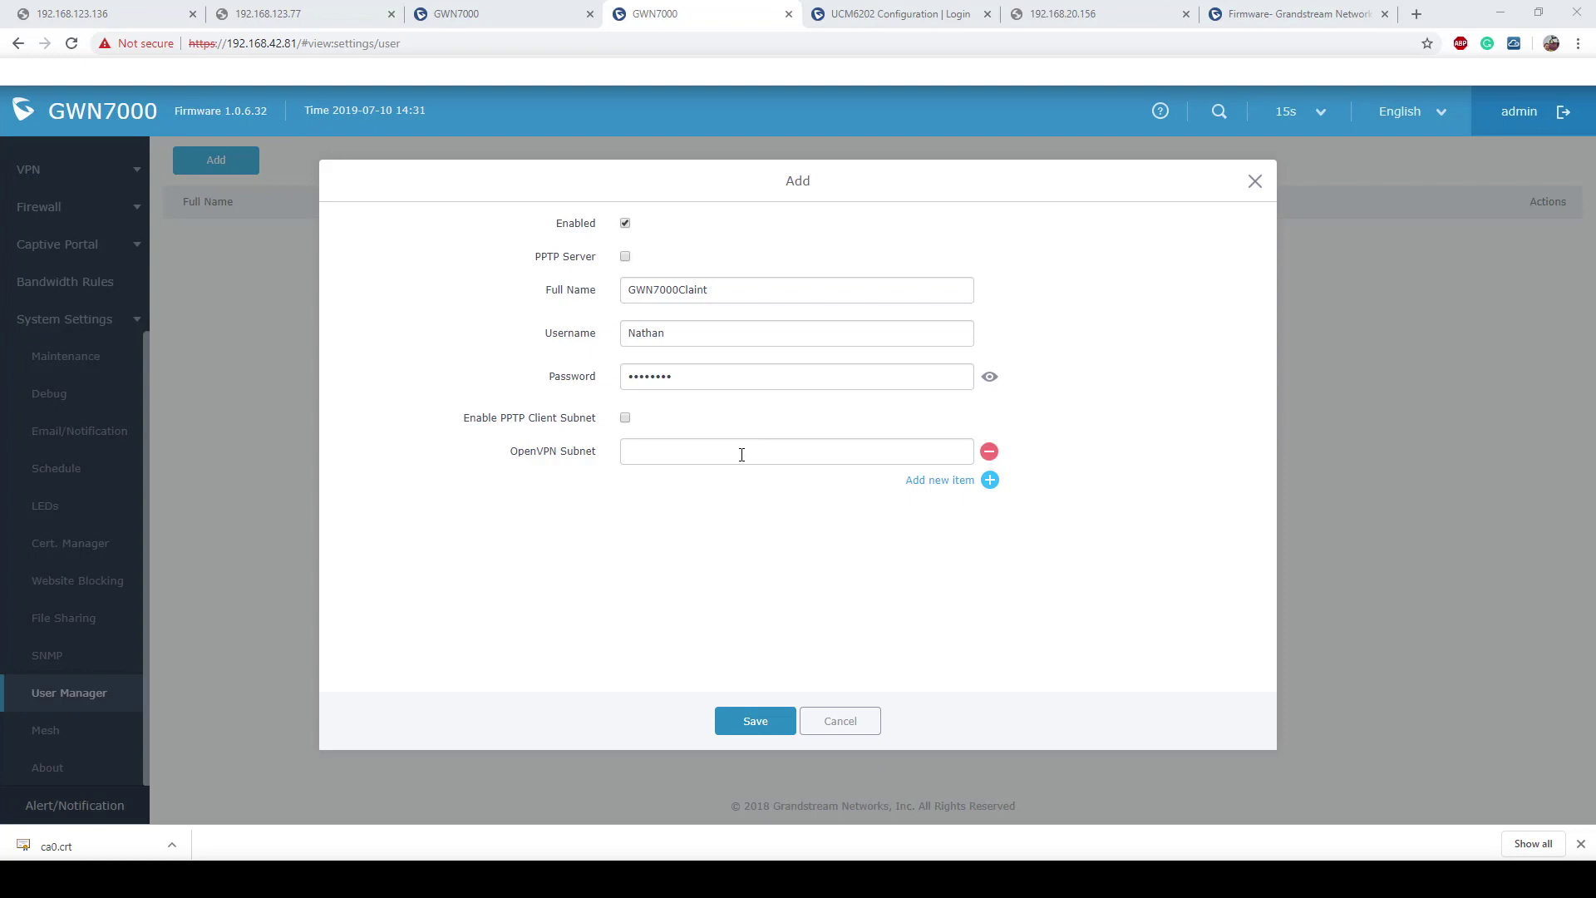
pyautogui.click(742, 455)
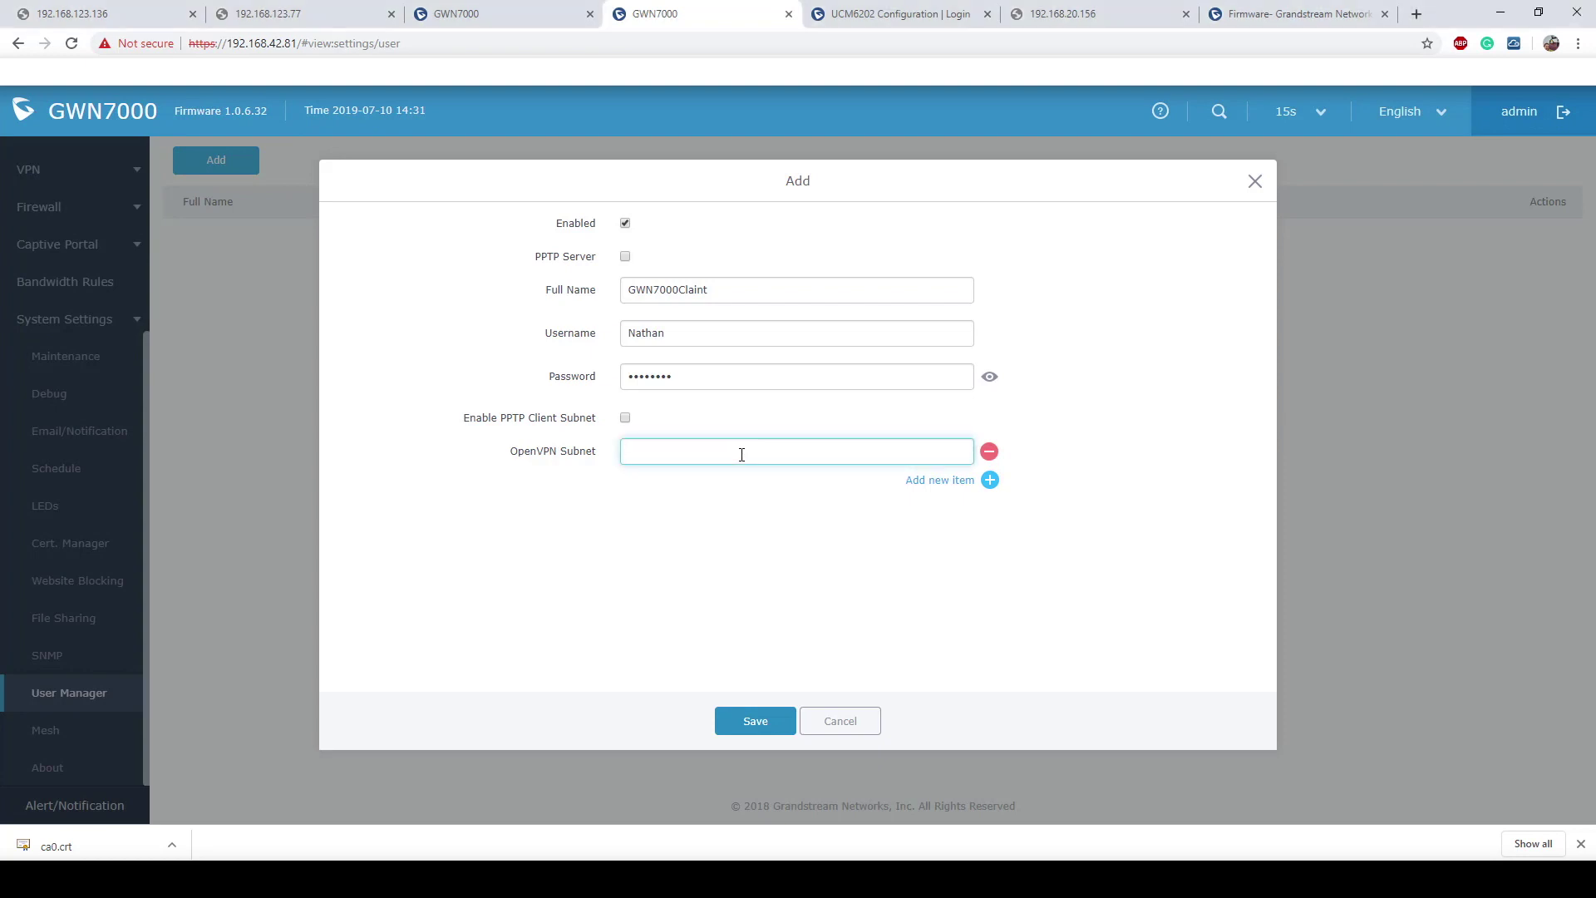
pyautogui.write('192.1')
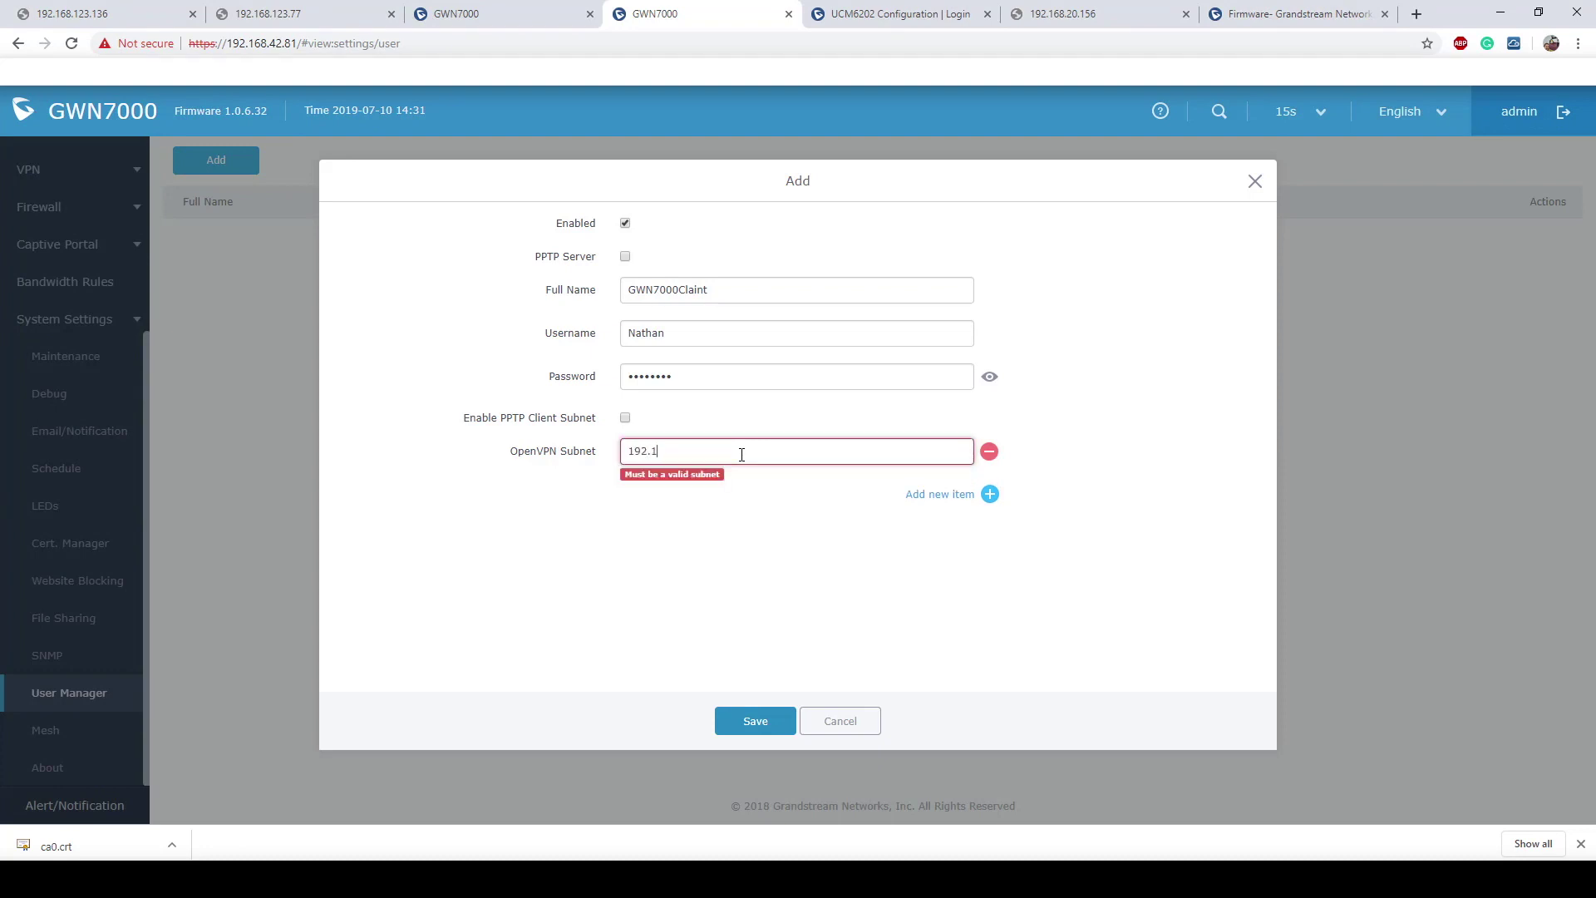
pyautogui.write('68.123.0/24')
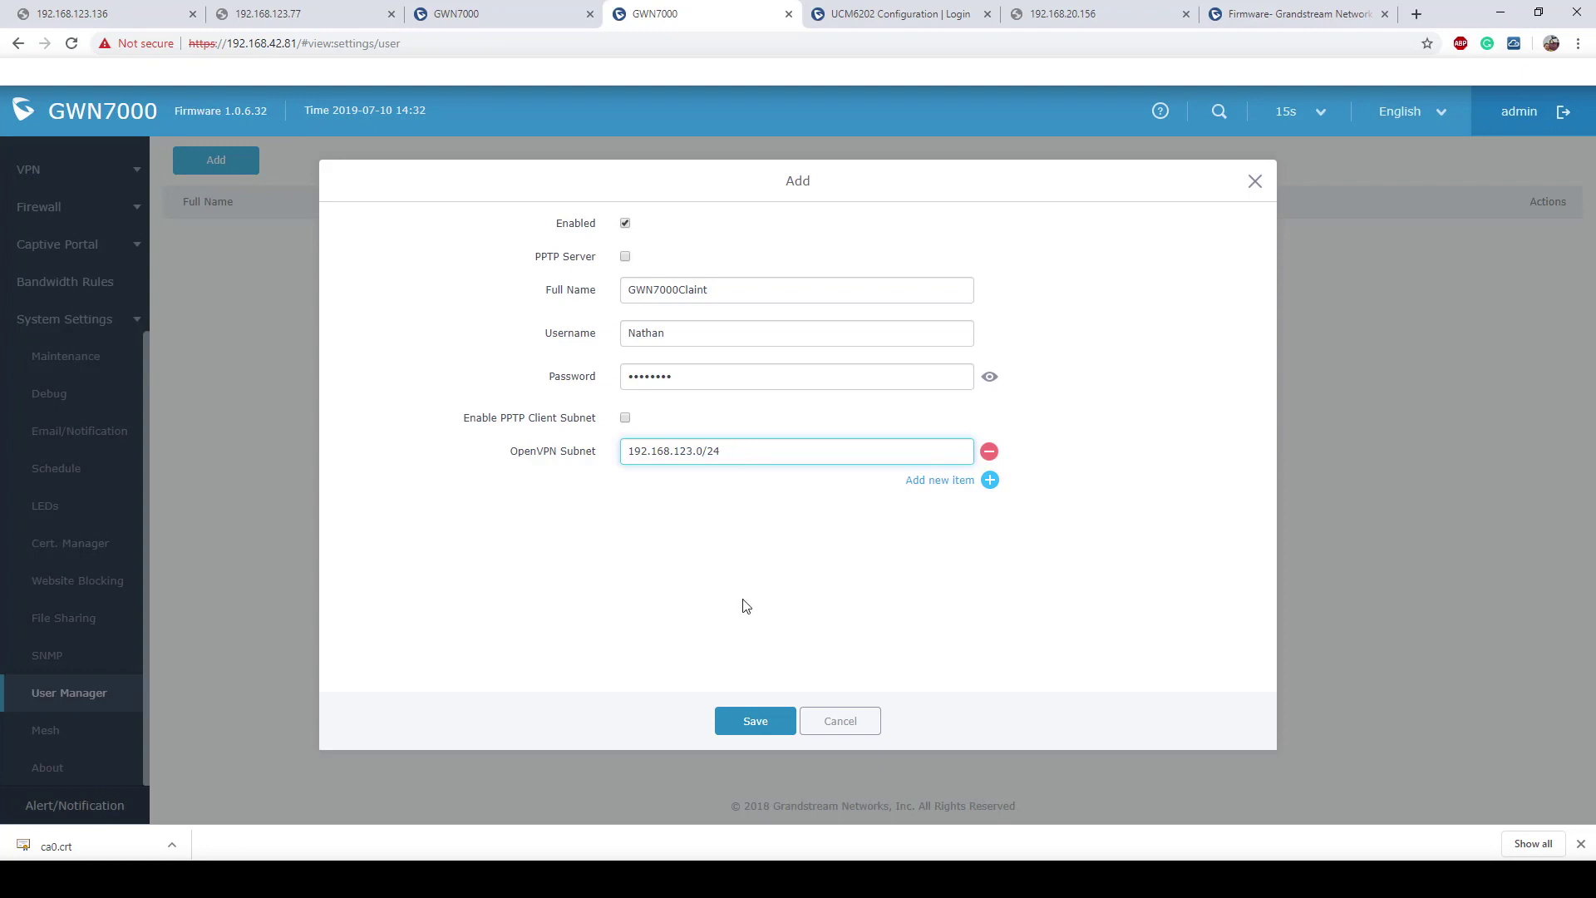
pyautogui.click(744, 722)
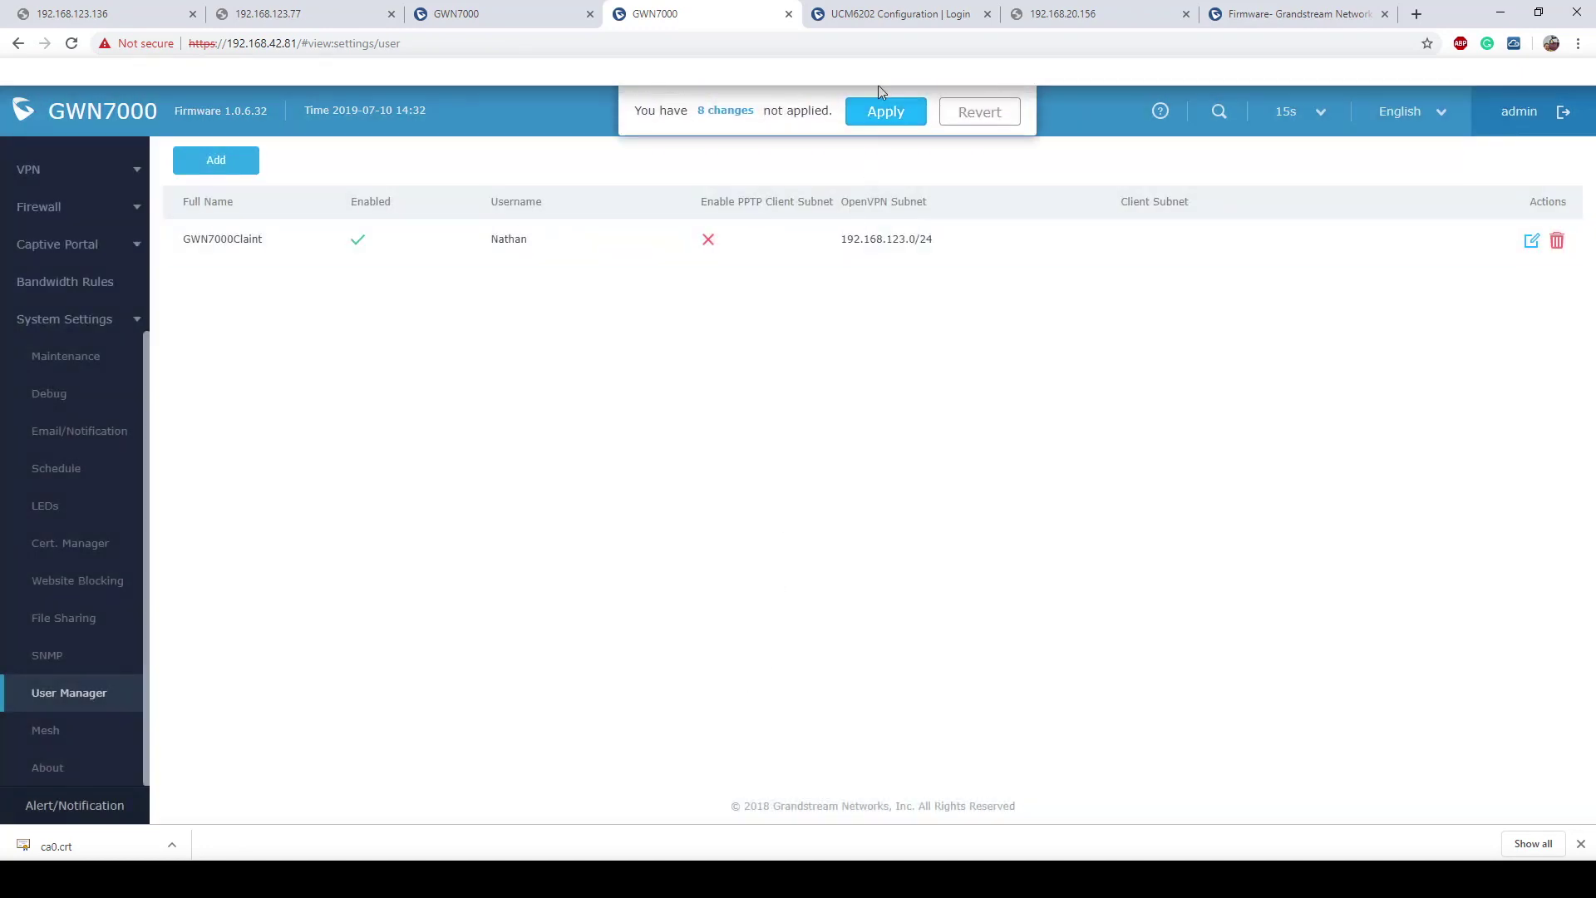
# Step: Apply the 8 pending changes and return to the Cert. Manager Certificates list
pyautogui.click(885, 99)
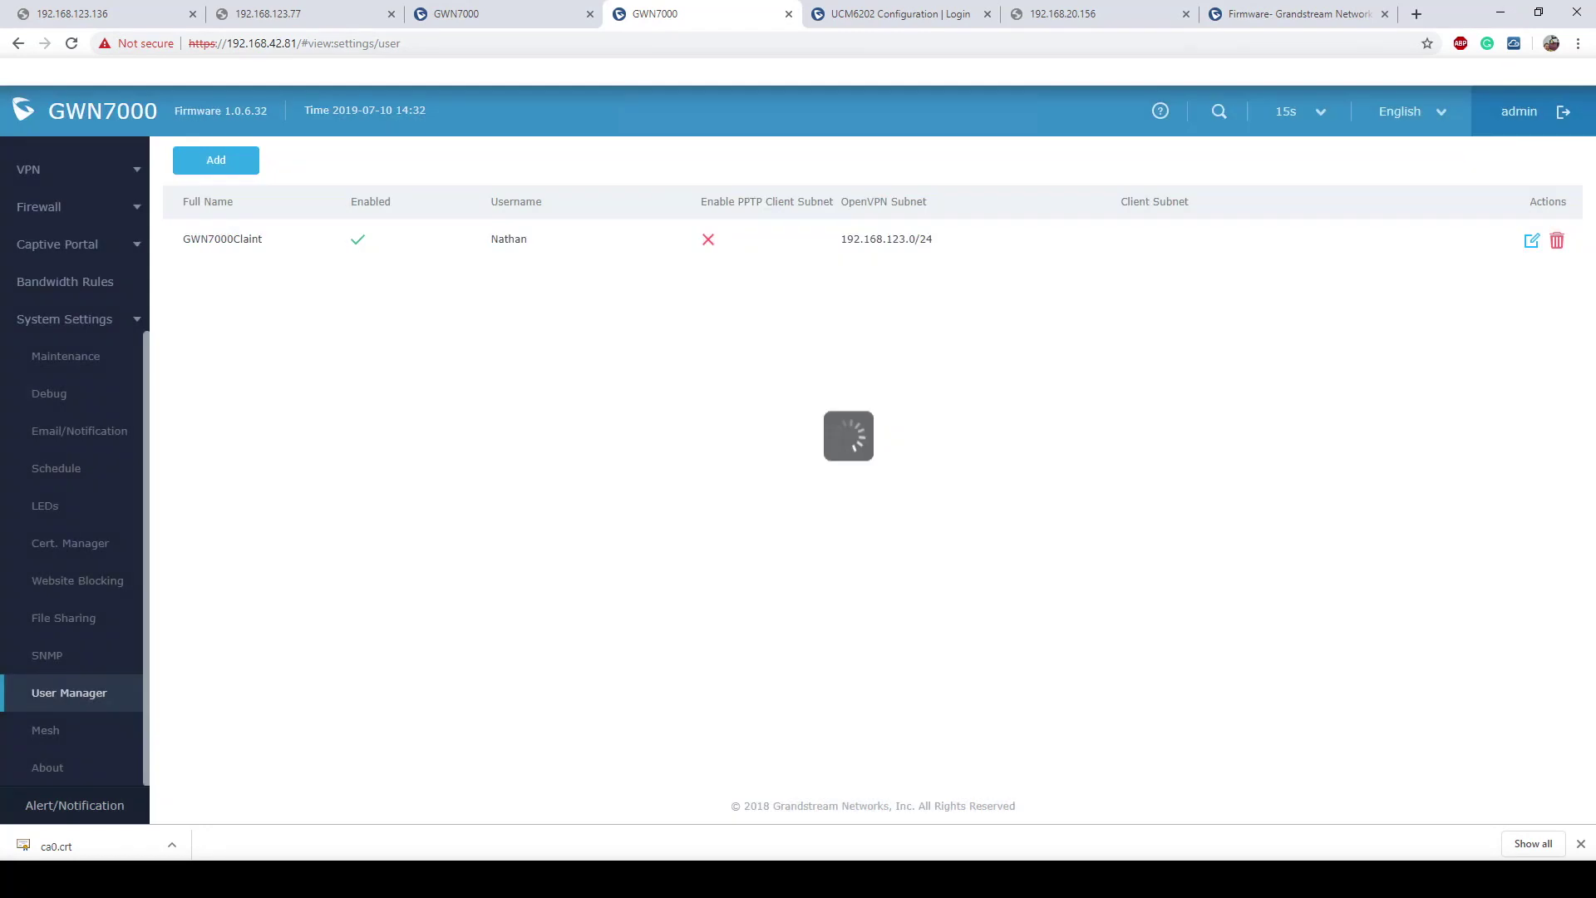
pyautogui.click(88, 561)
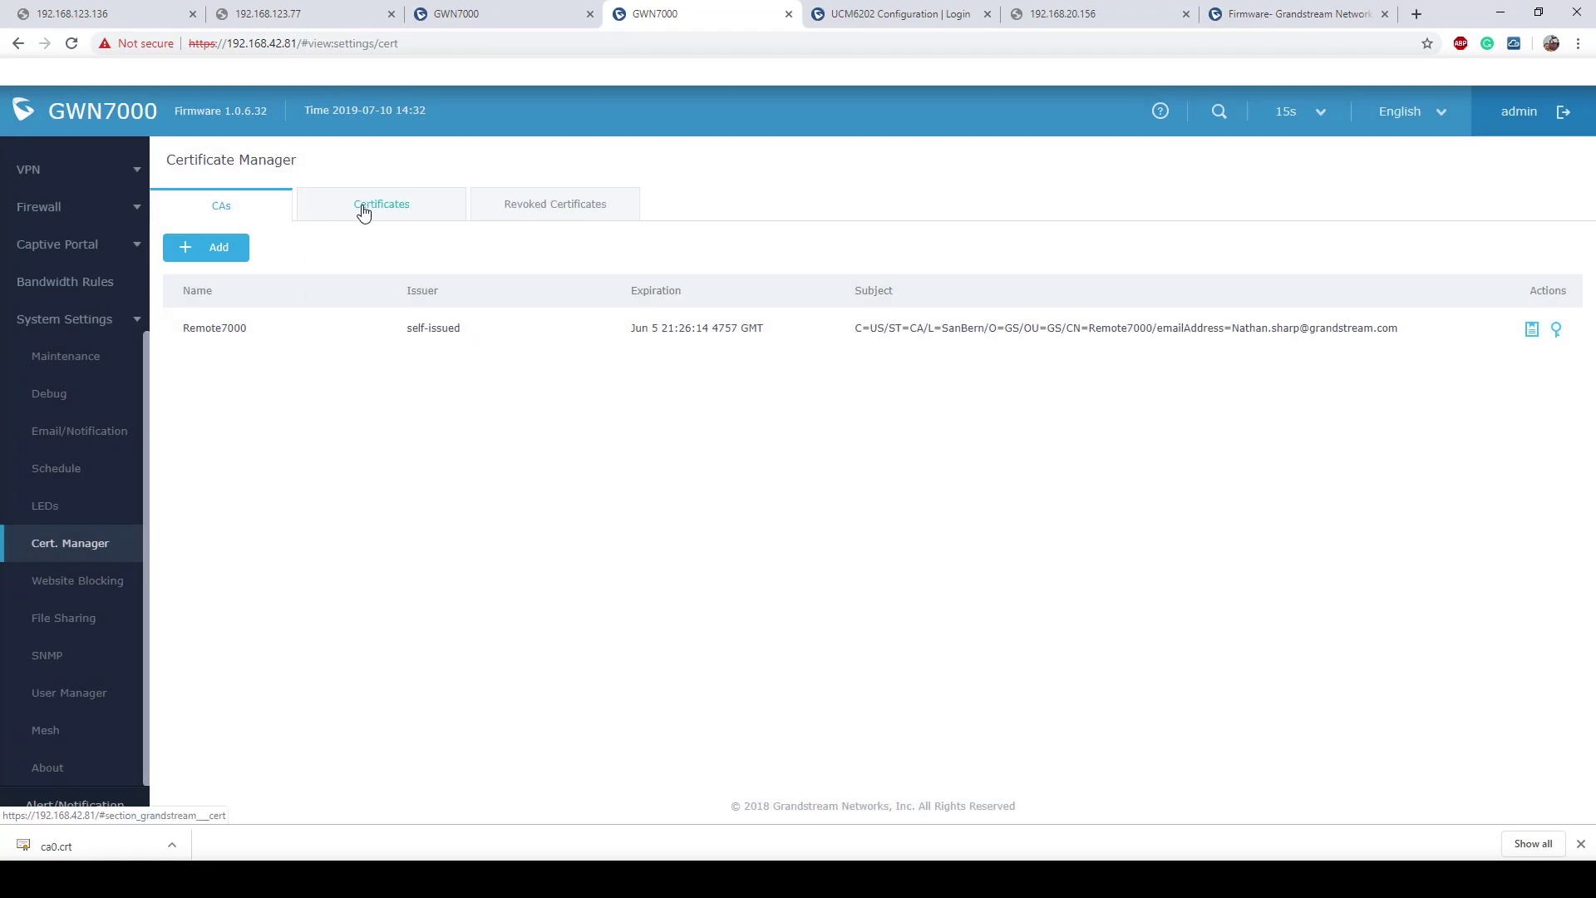
pyautogui.click(363, 214)
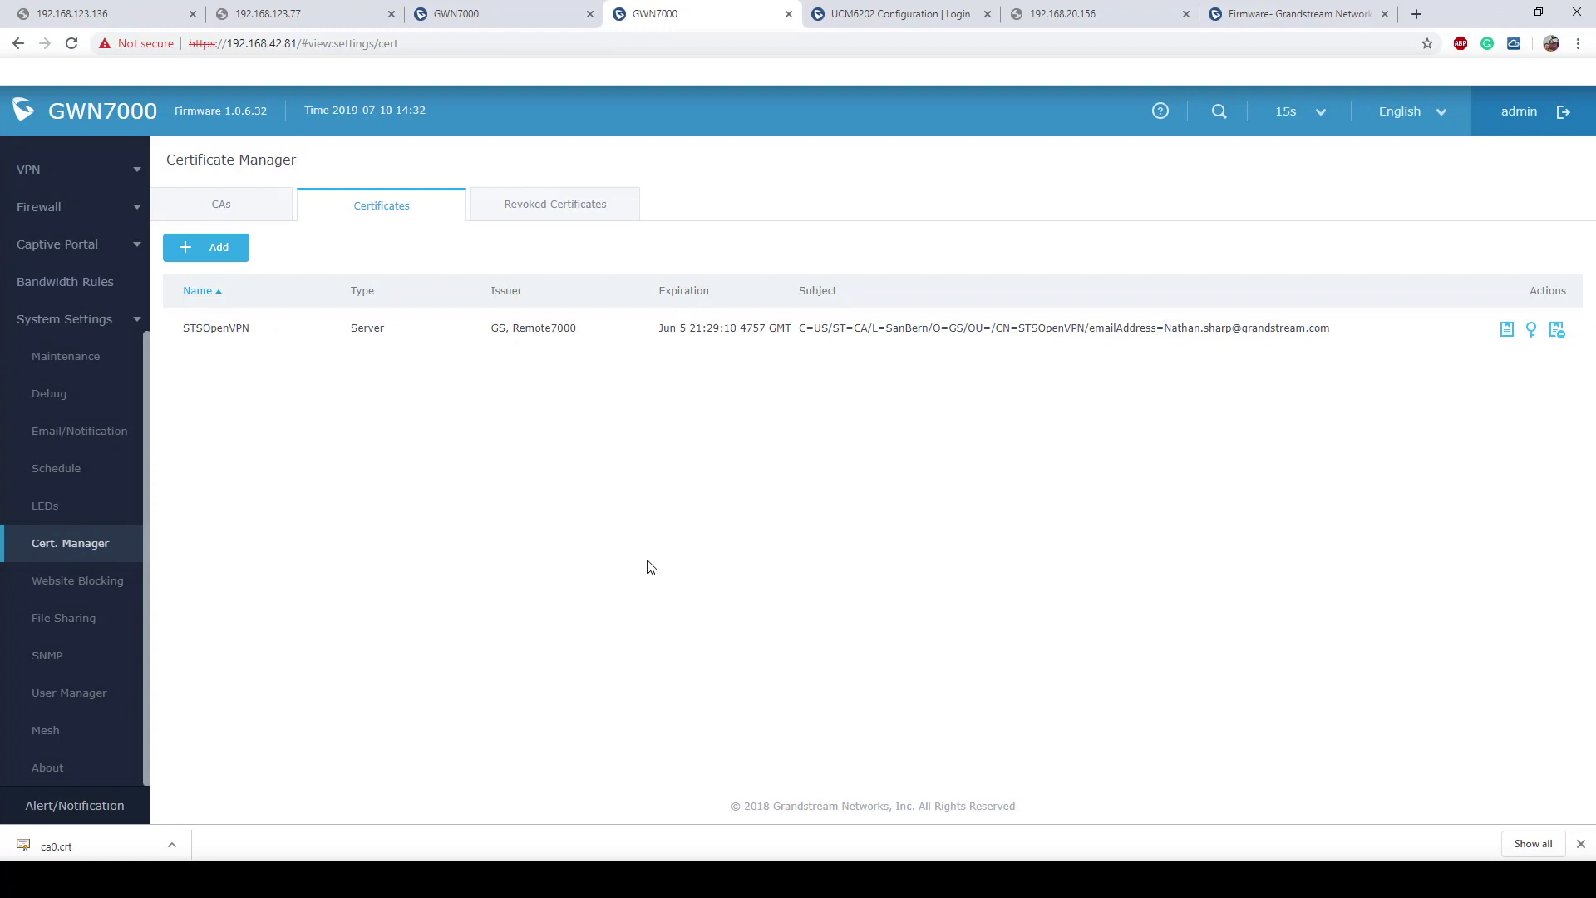
# Step: Add a client certificate GWN7000STS for user GWN7000Claint, signed by Remote7000
pyautogui.click(220, 251)
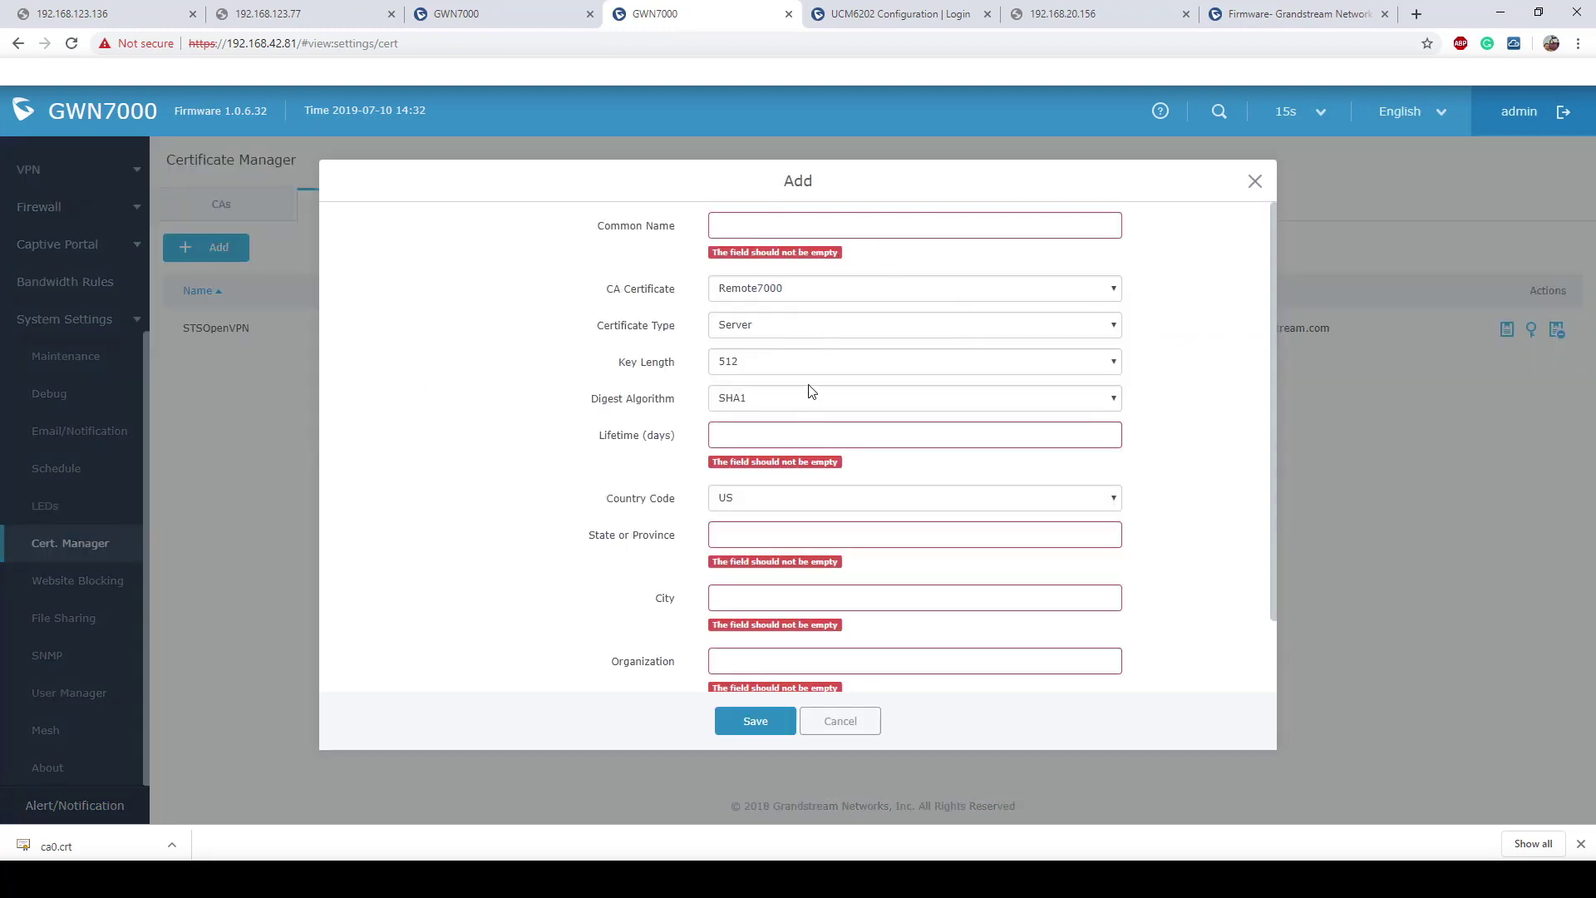
pyautogui.click(803, 328)
pyautogui.click(787, 358)
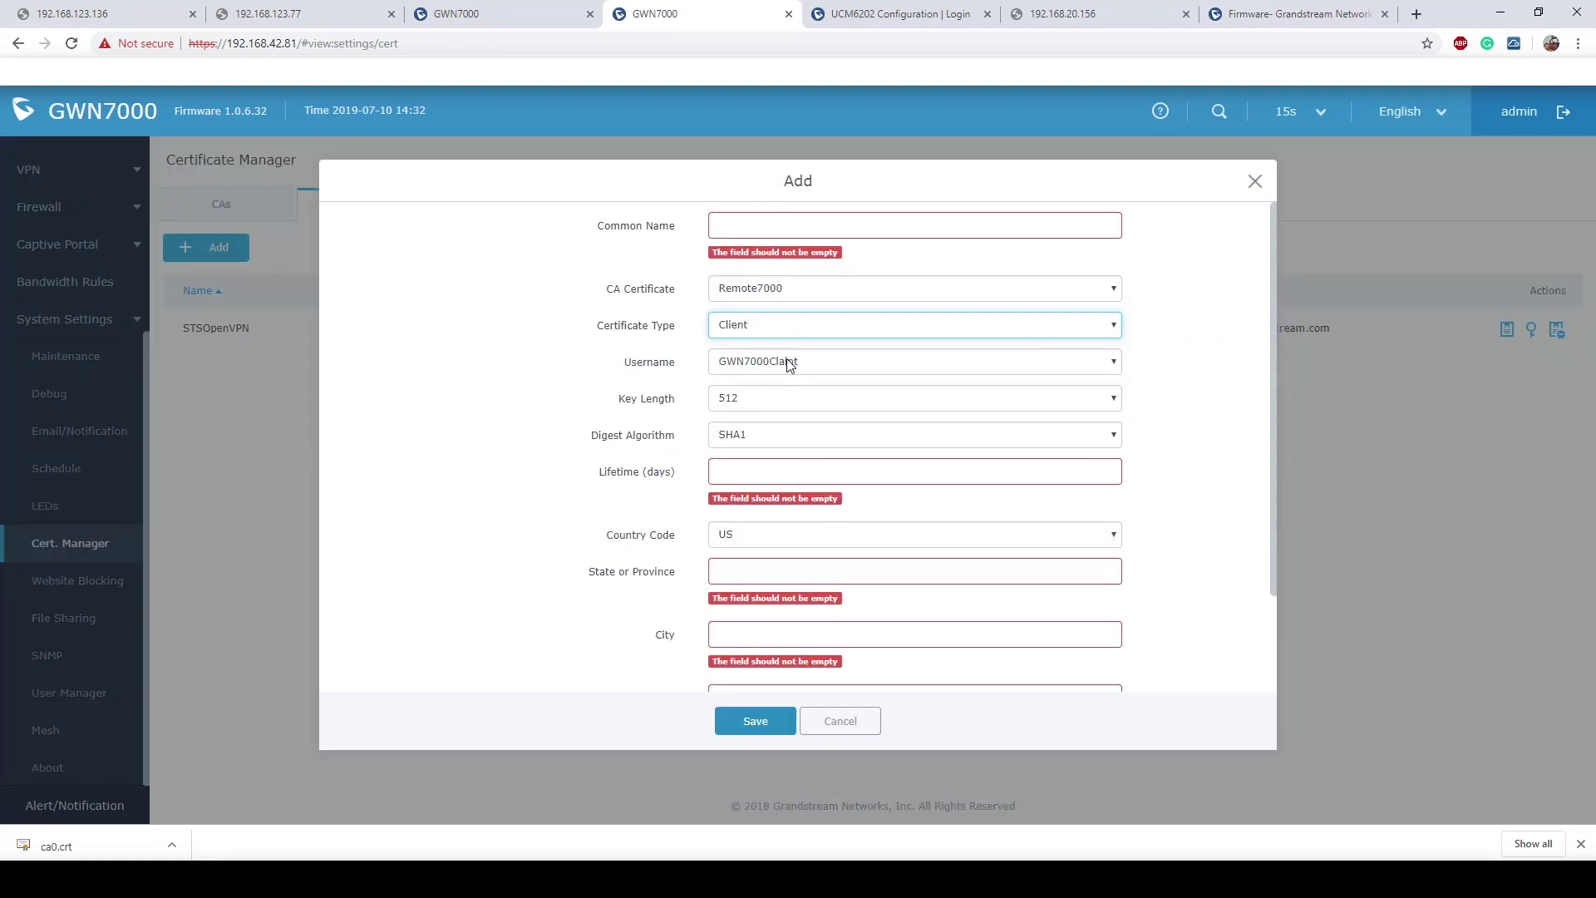
pyautogui.click(851, 366)
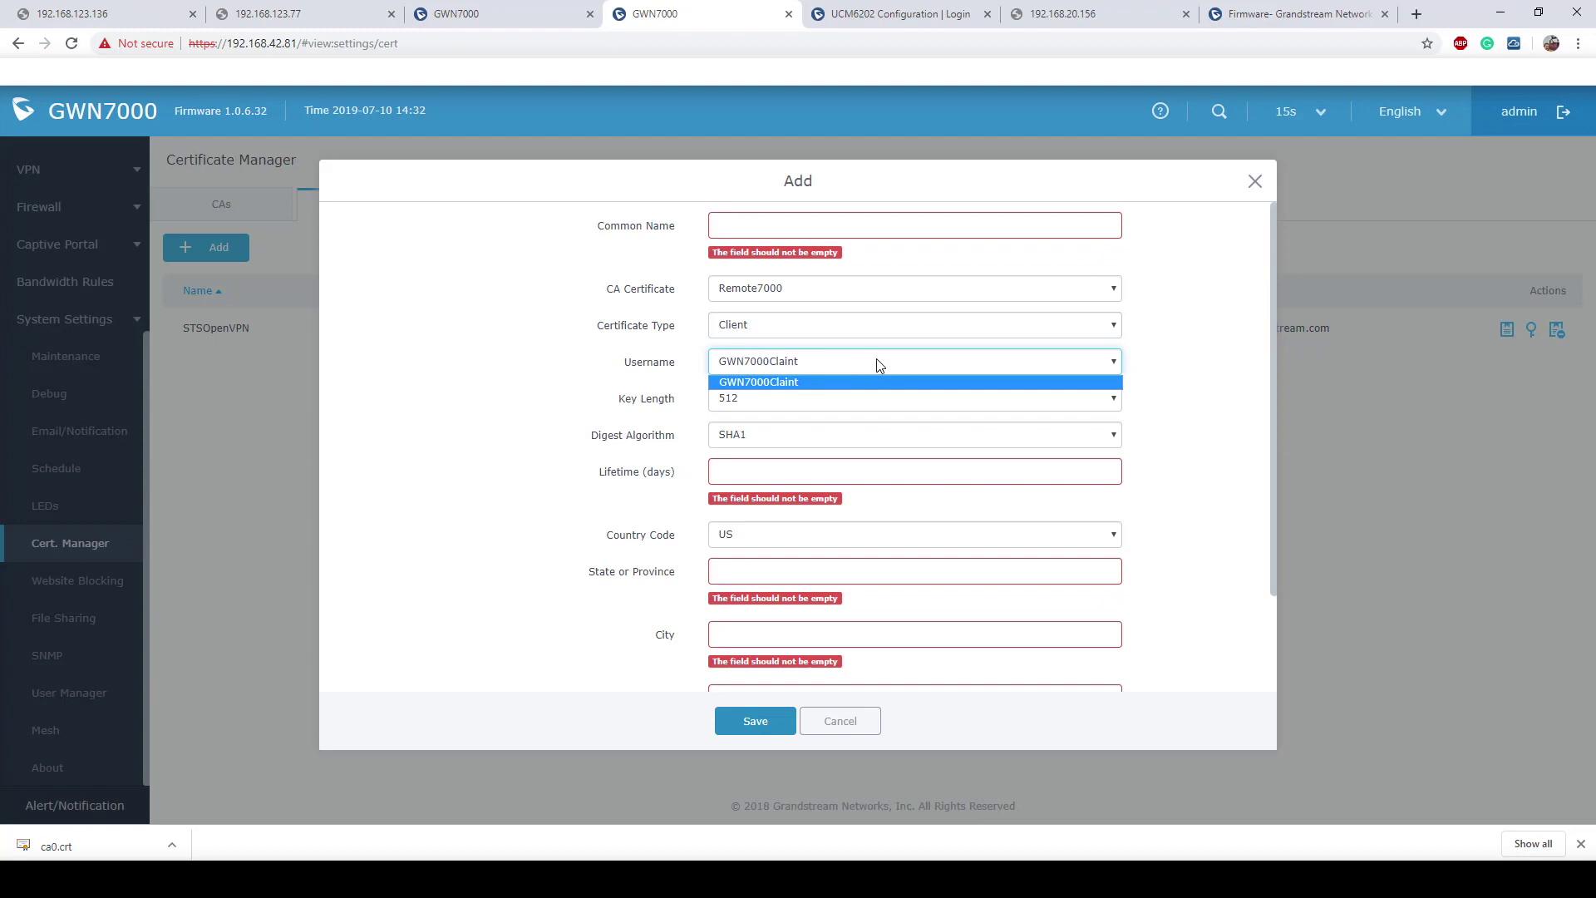
pyautogui.click(1178, 387)
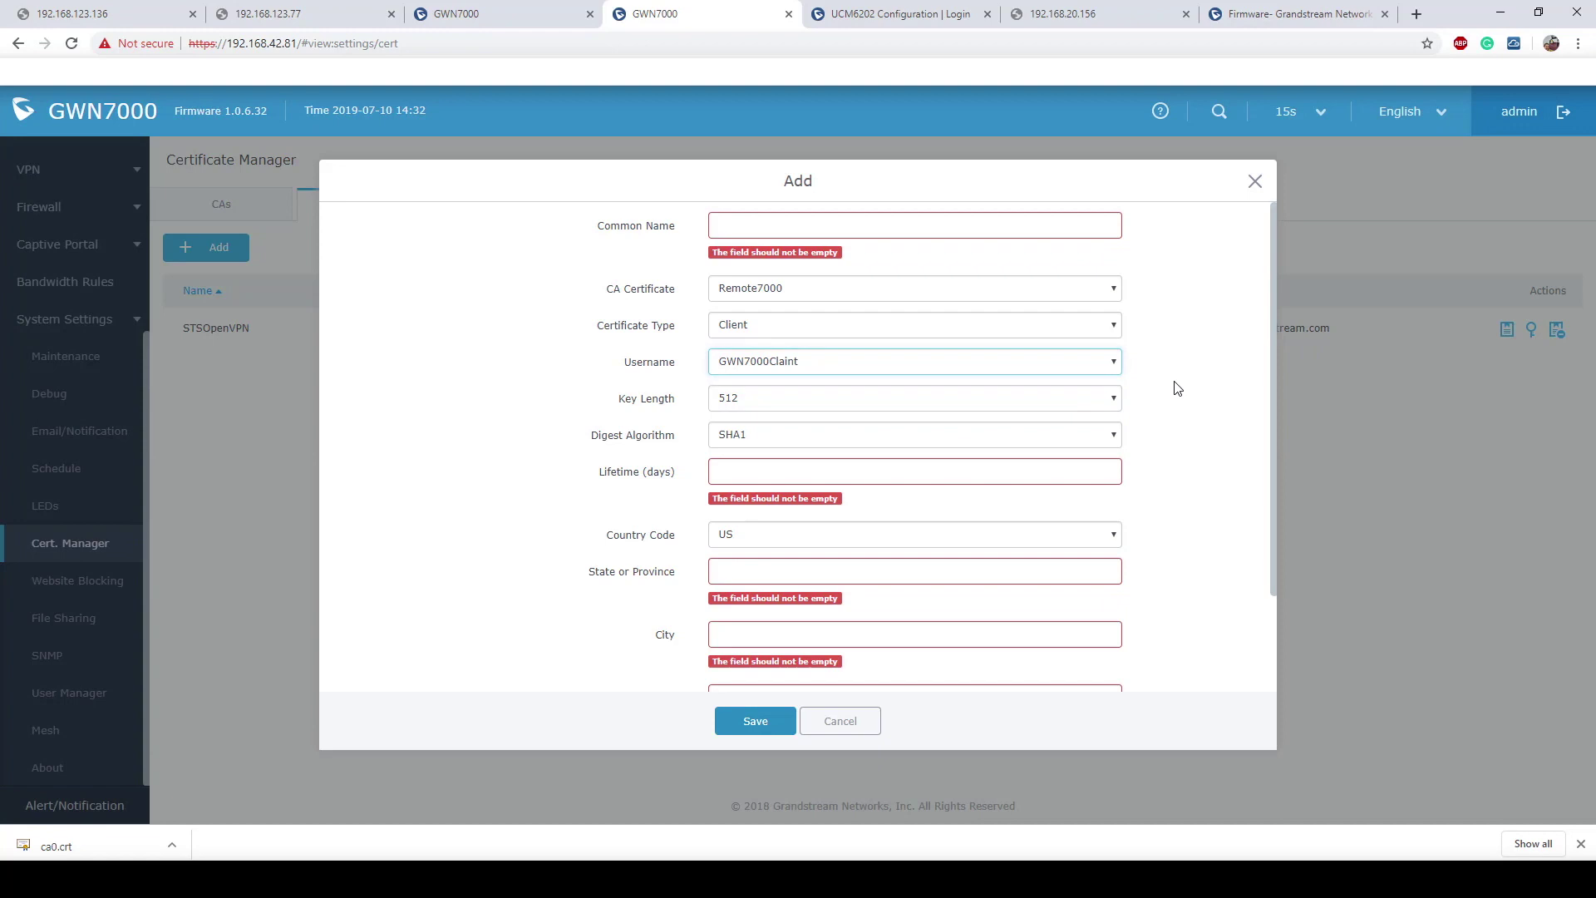
pyautogui.click(784, 226)
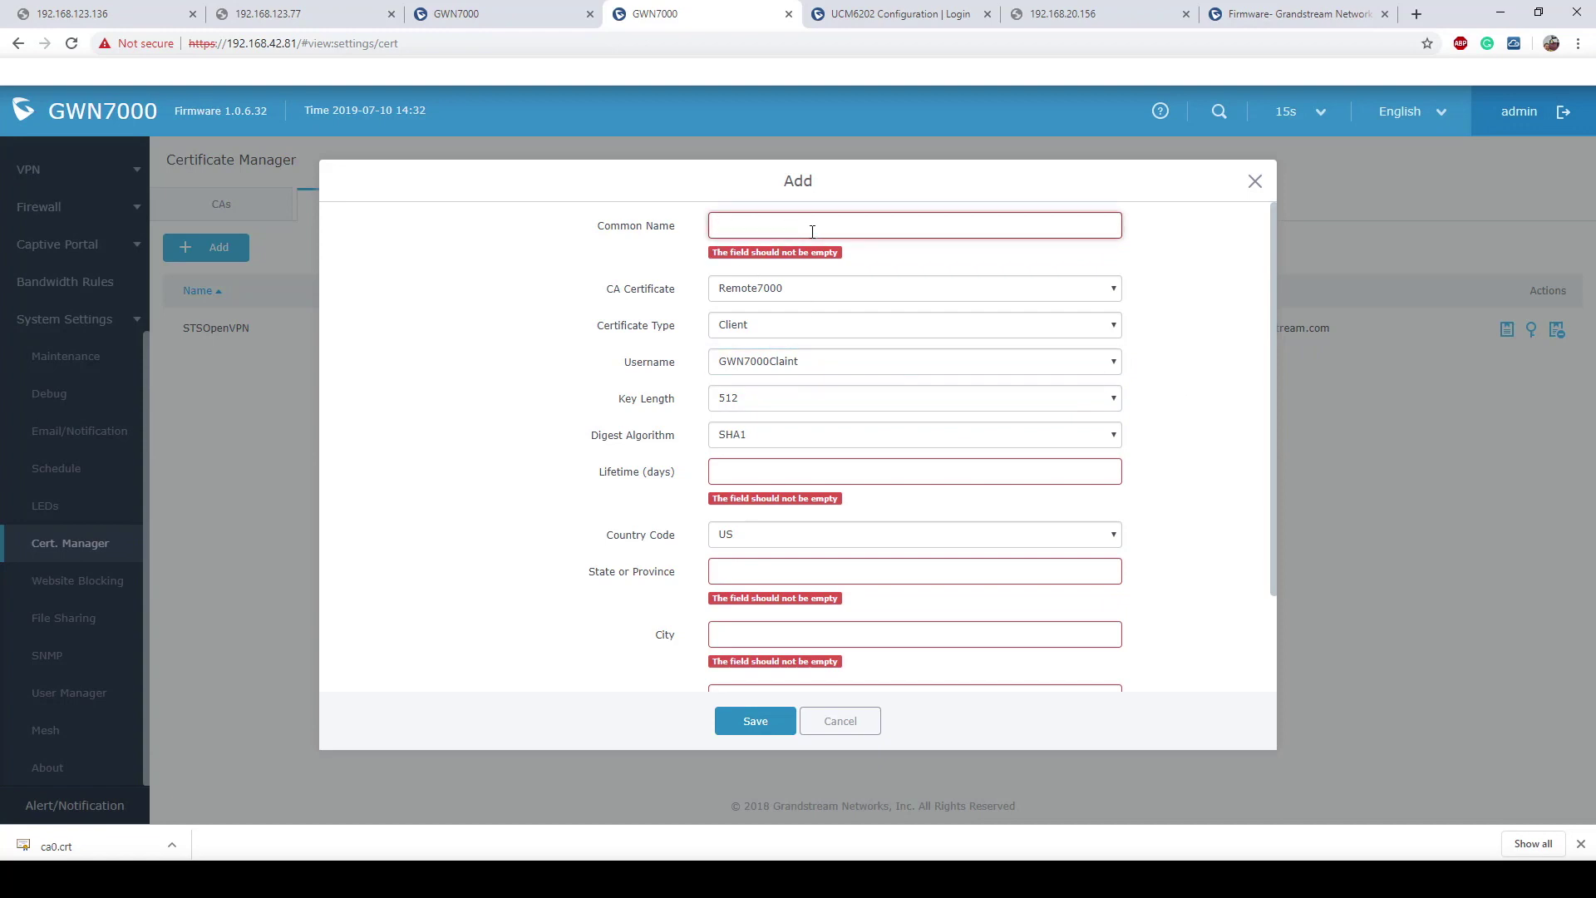
pyautogui.write('GWN7000')
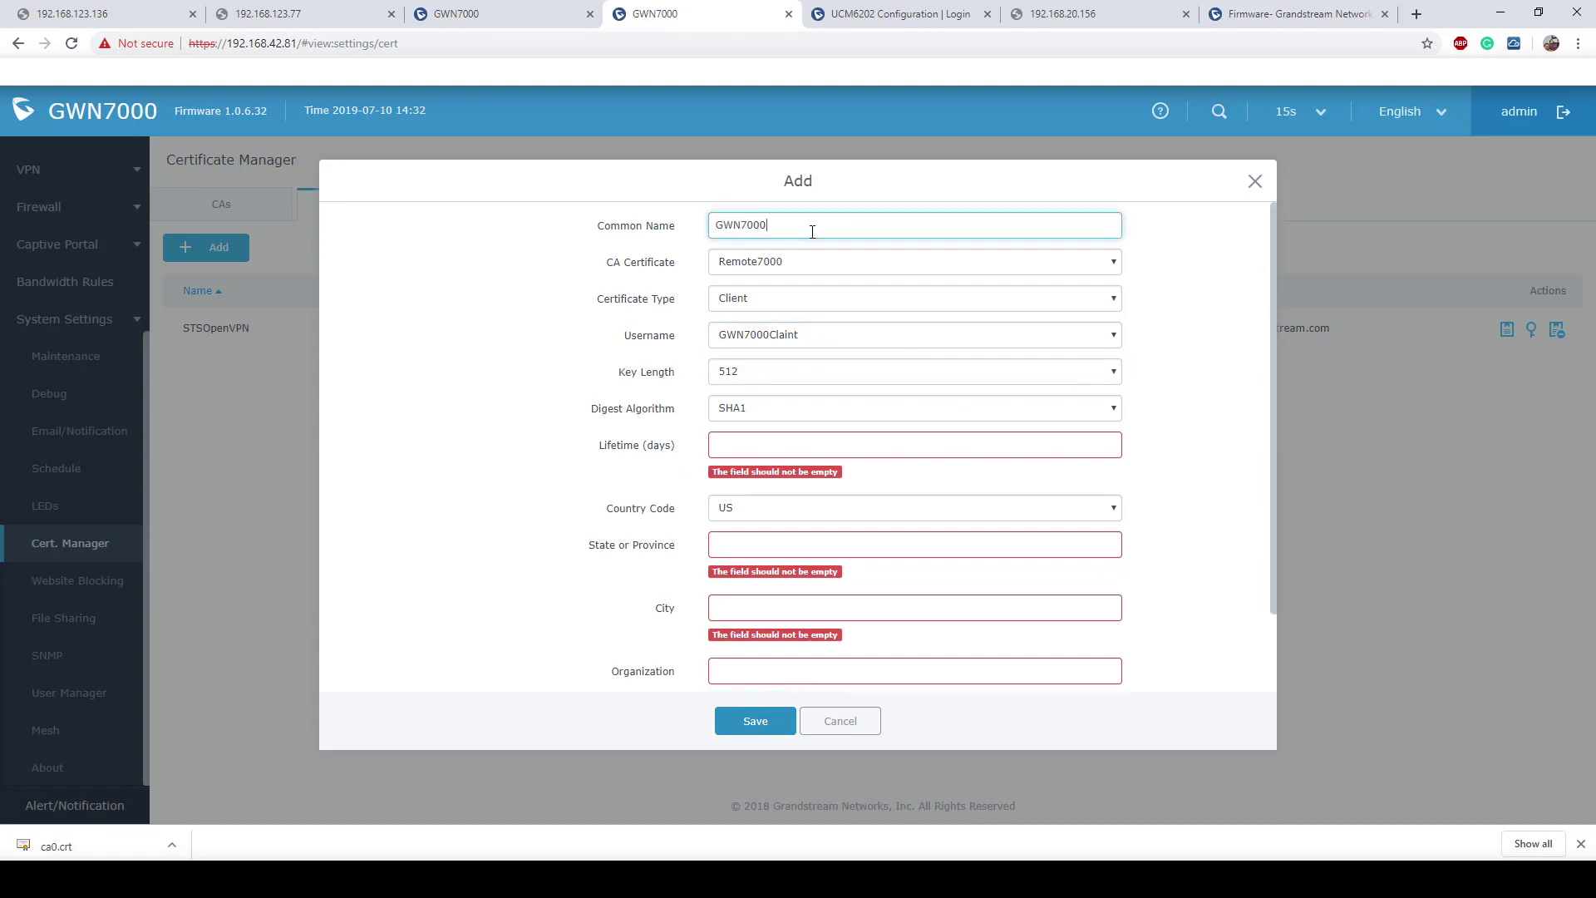
pyautogui.write('STS')
pyautogui.click(823, 263)
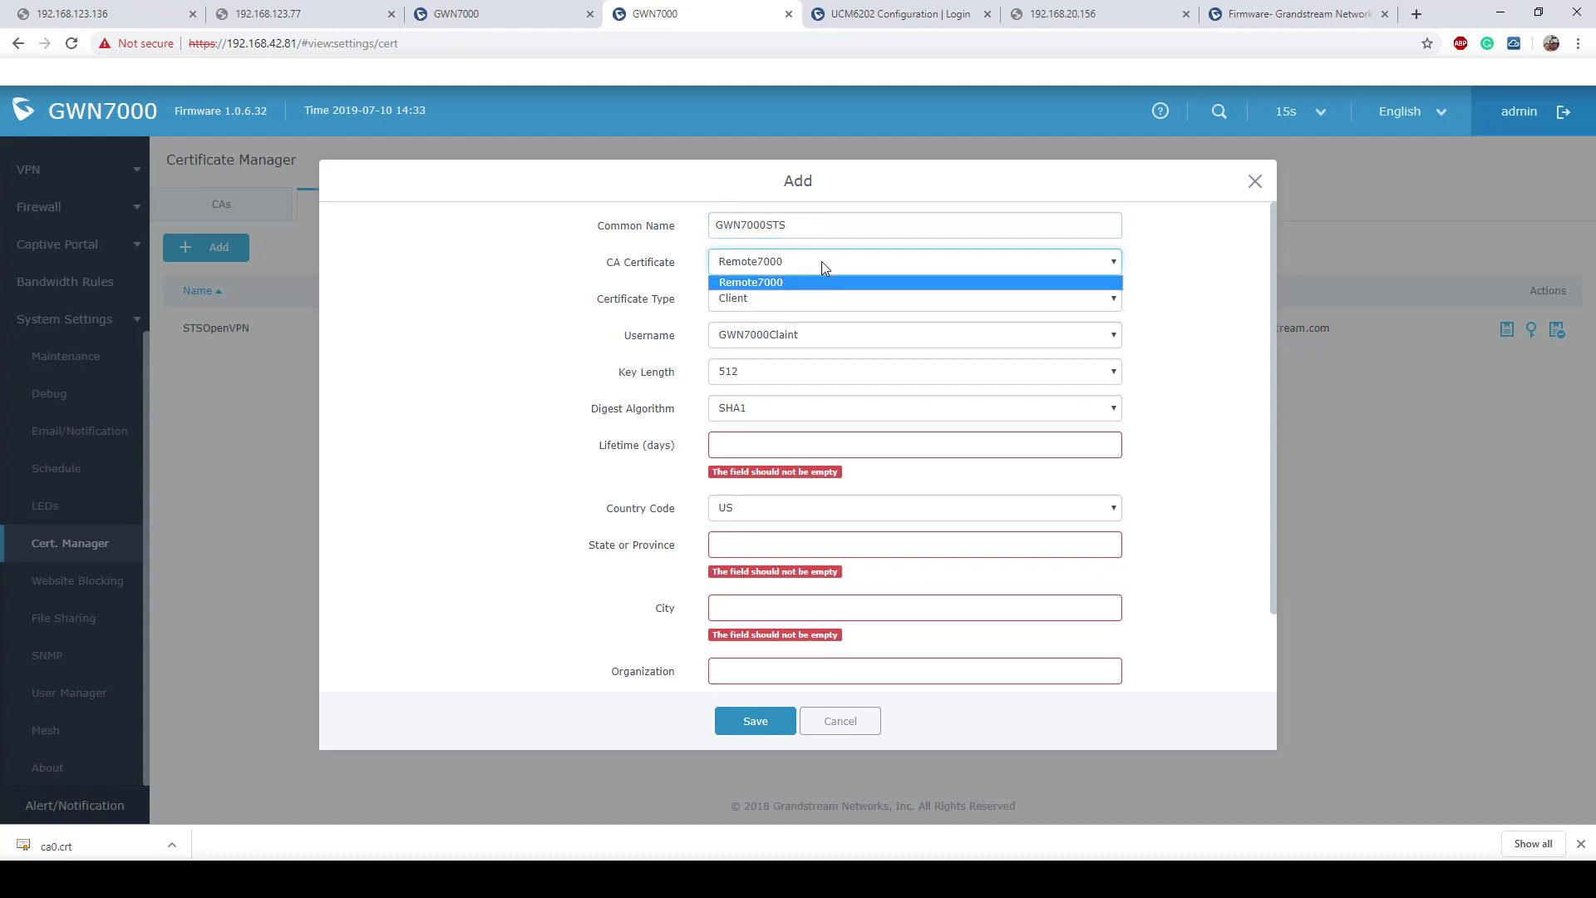
pyautogui.click(813, 337)
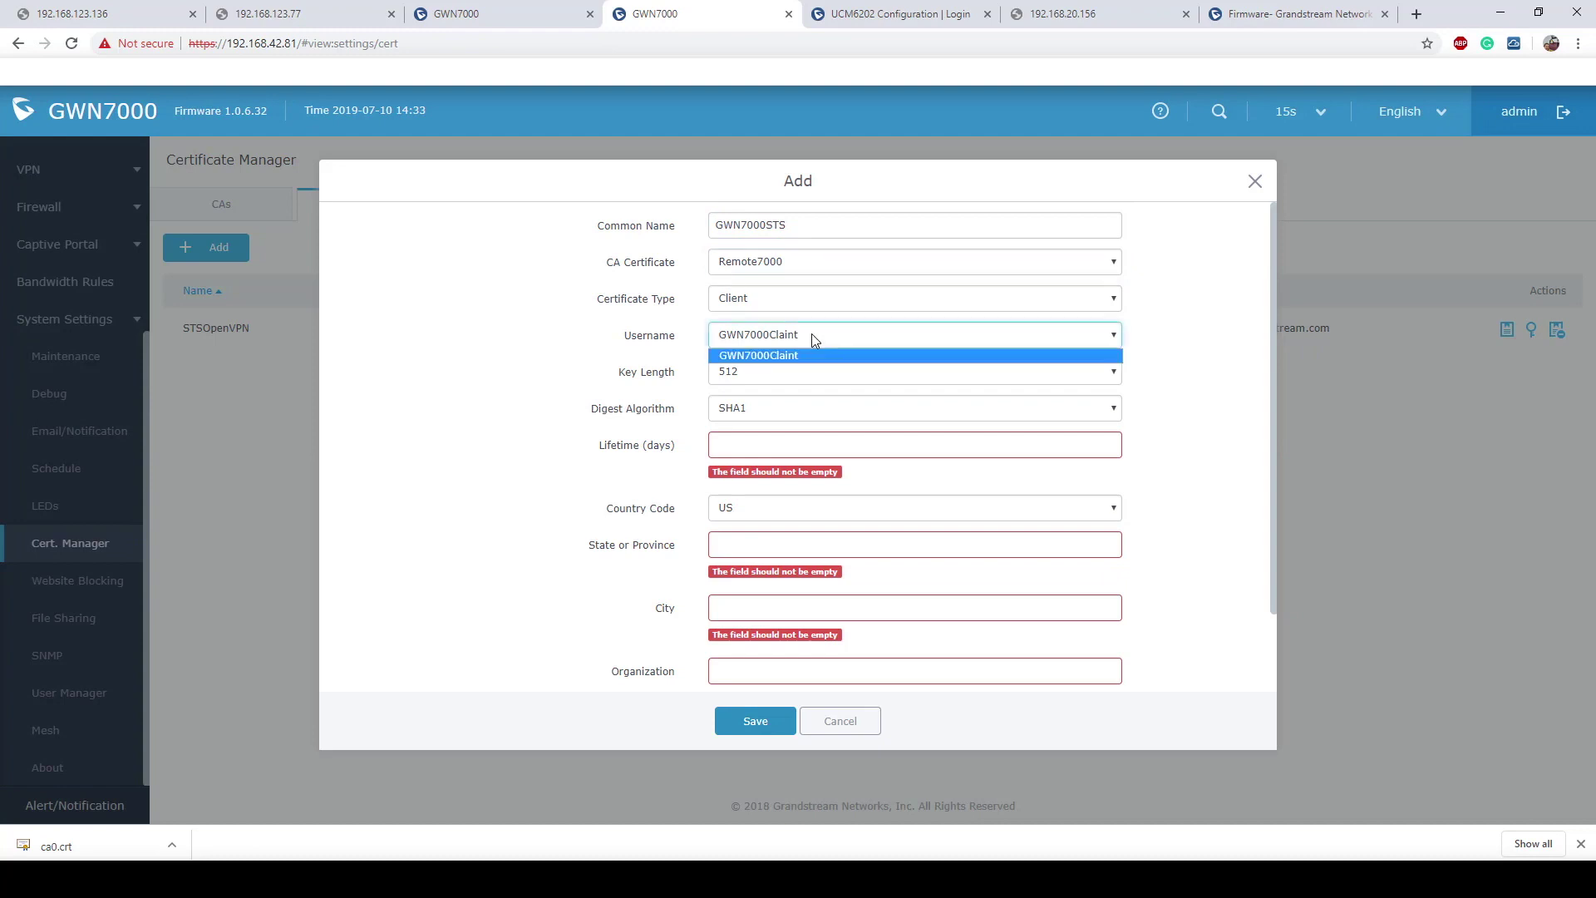
pyautogui.click(1214, 394)
# Step: Set the key length to 2048 and the lifetime to the maximum allowed days
pyautogui.click(1077, 374)
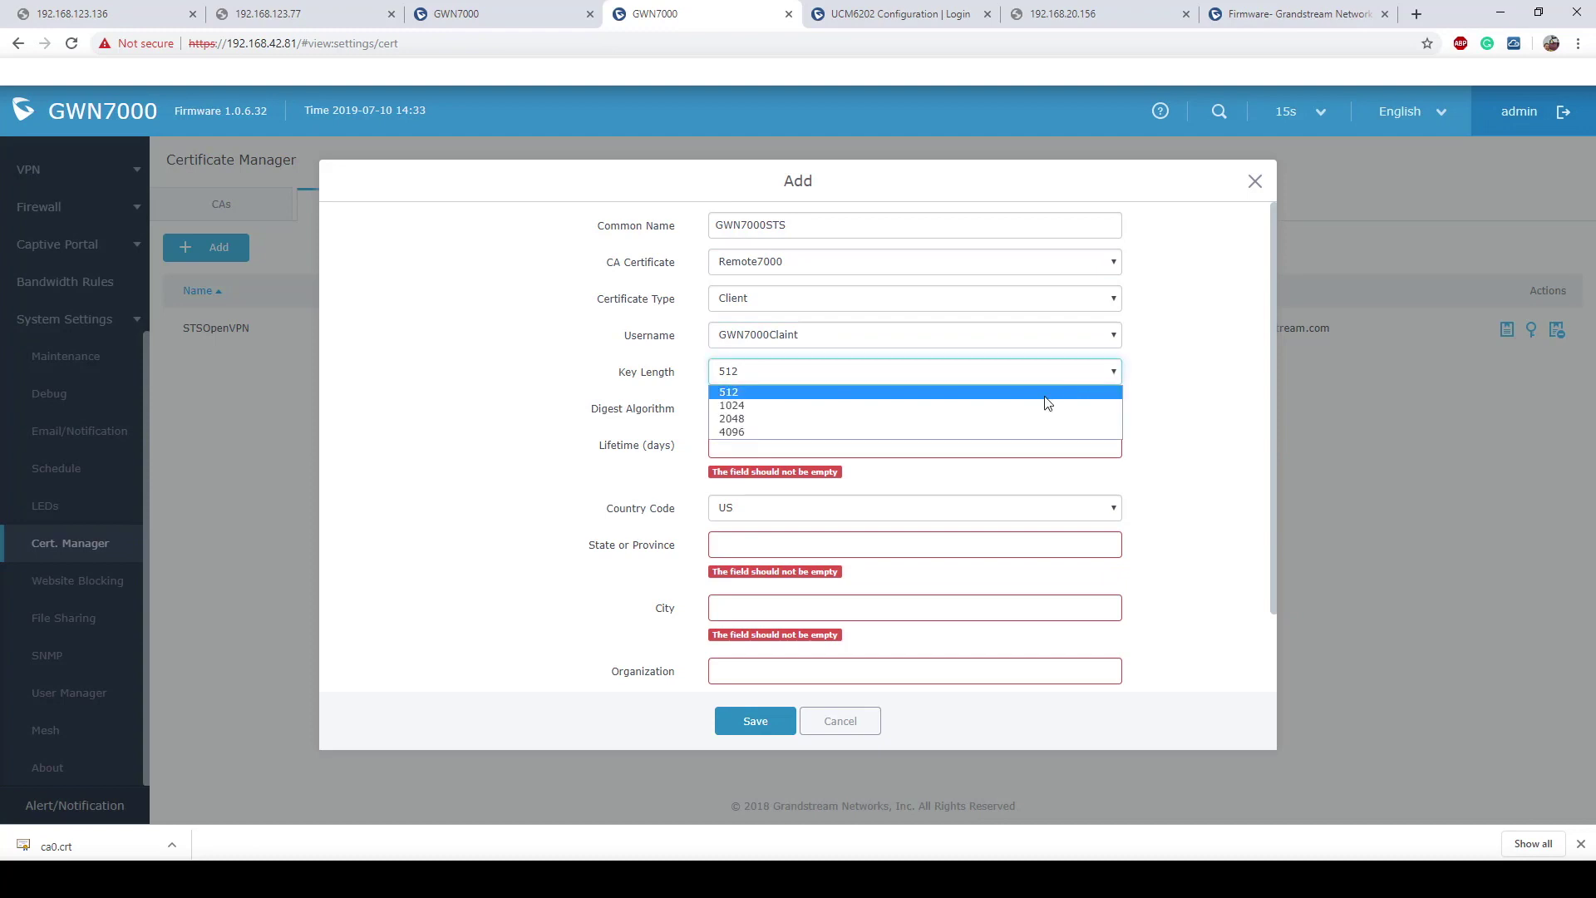
pyautogui.click(789, 418)
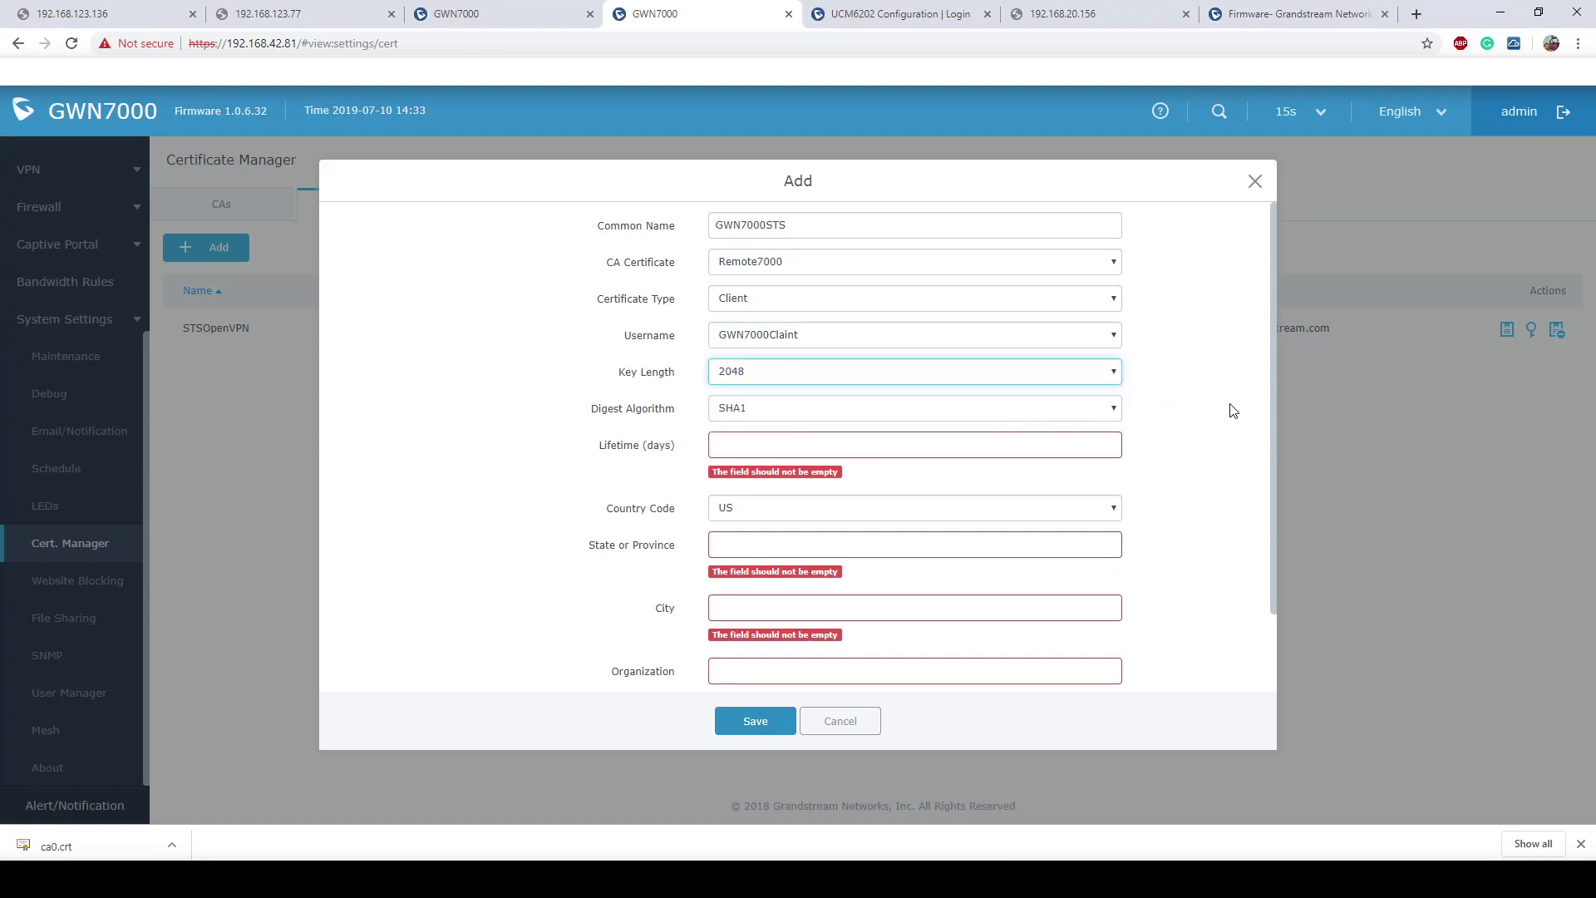
pyautogui.click(920, 445)
pyautogui.write('999999999')
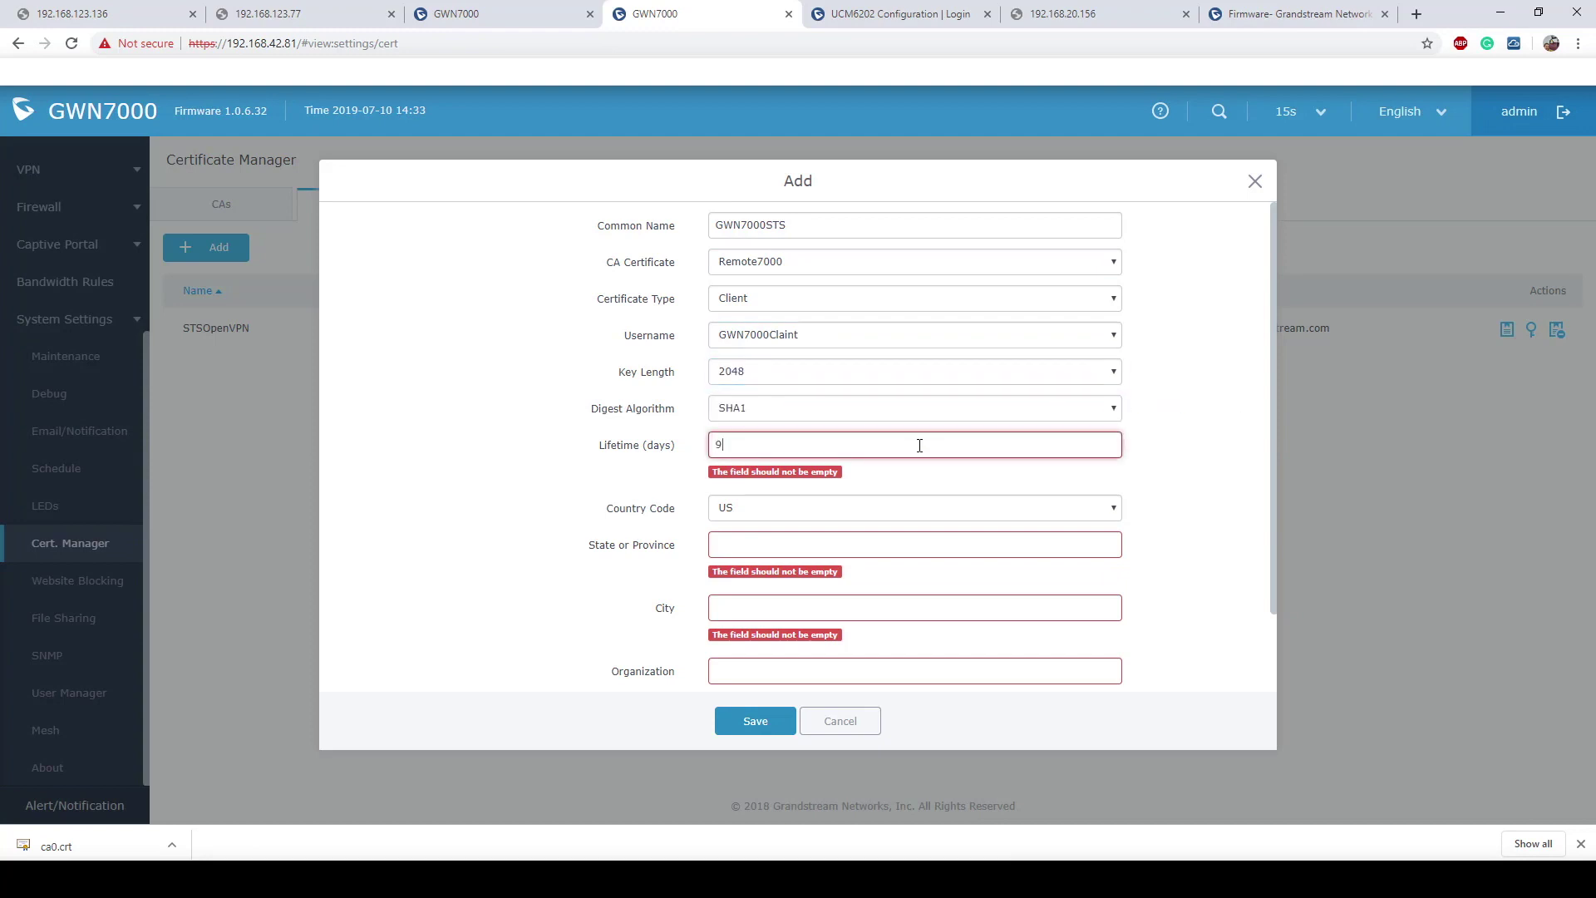
pyautogui.press('BackSpace')
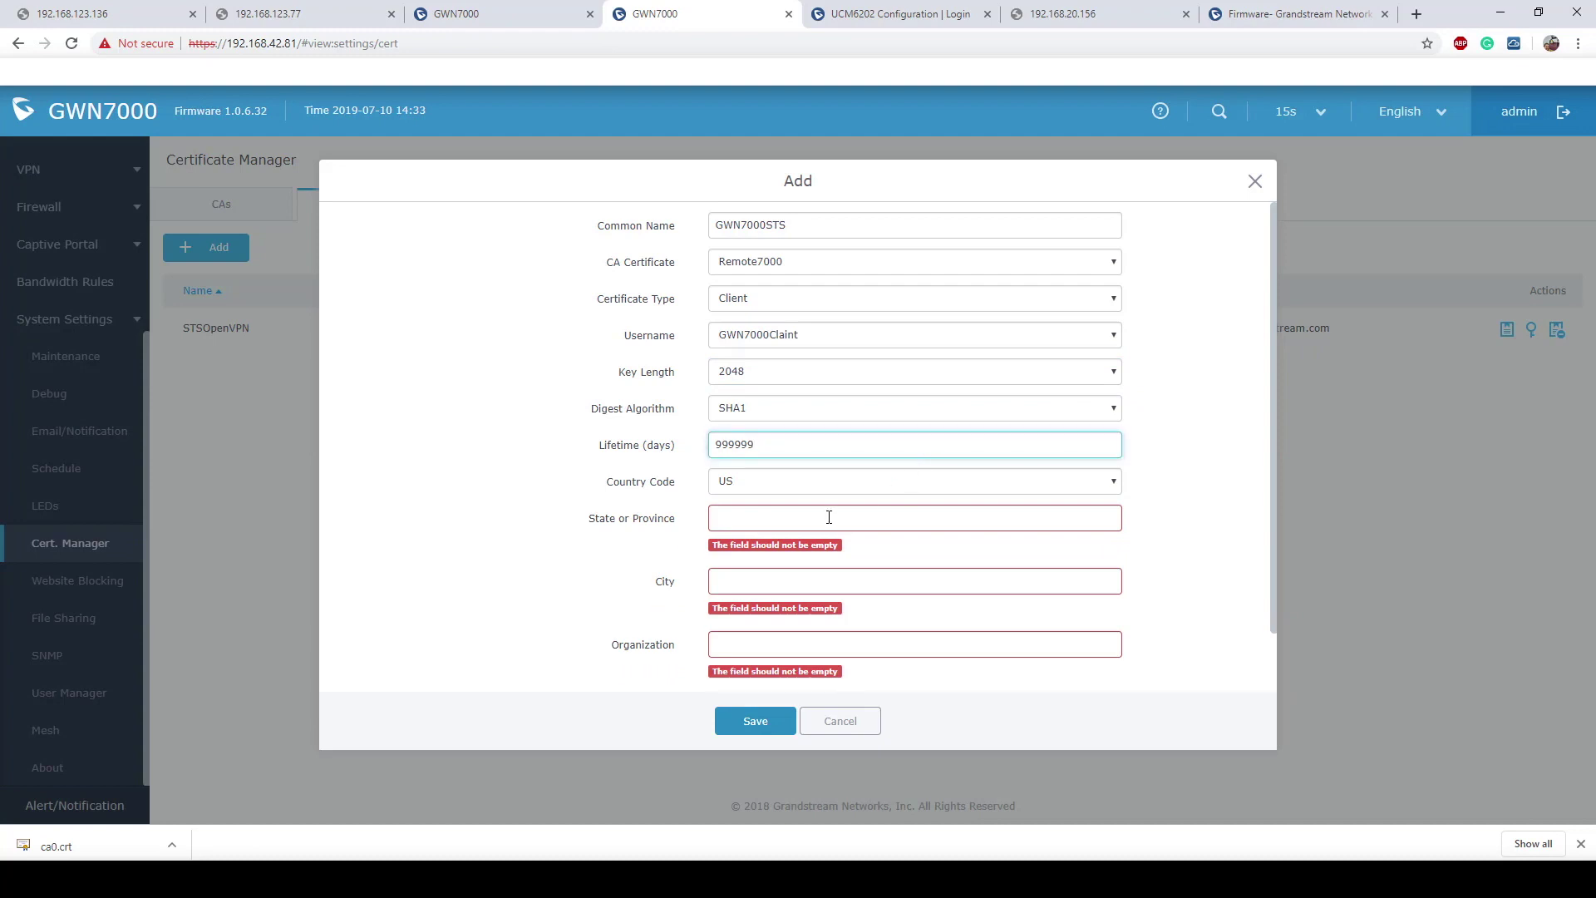
# Step: Fill in State CA, City SB, Organization GS and the contact's e-mail, then save
pyautogui.click(828, 517)
pyautogui.write('CA')
pyautogui.press('Tab')
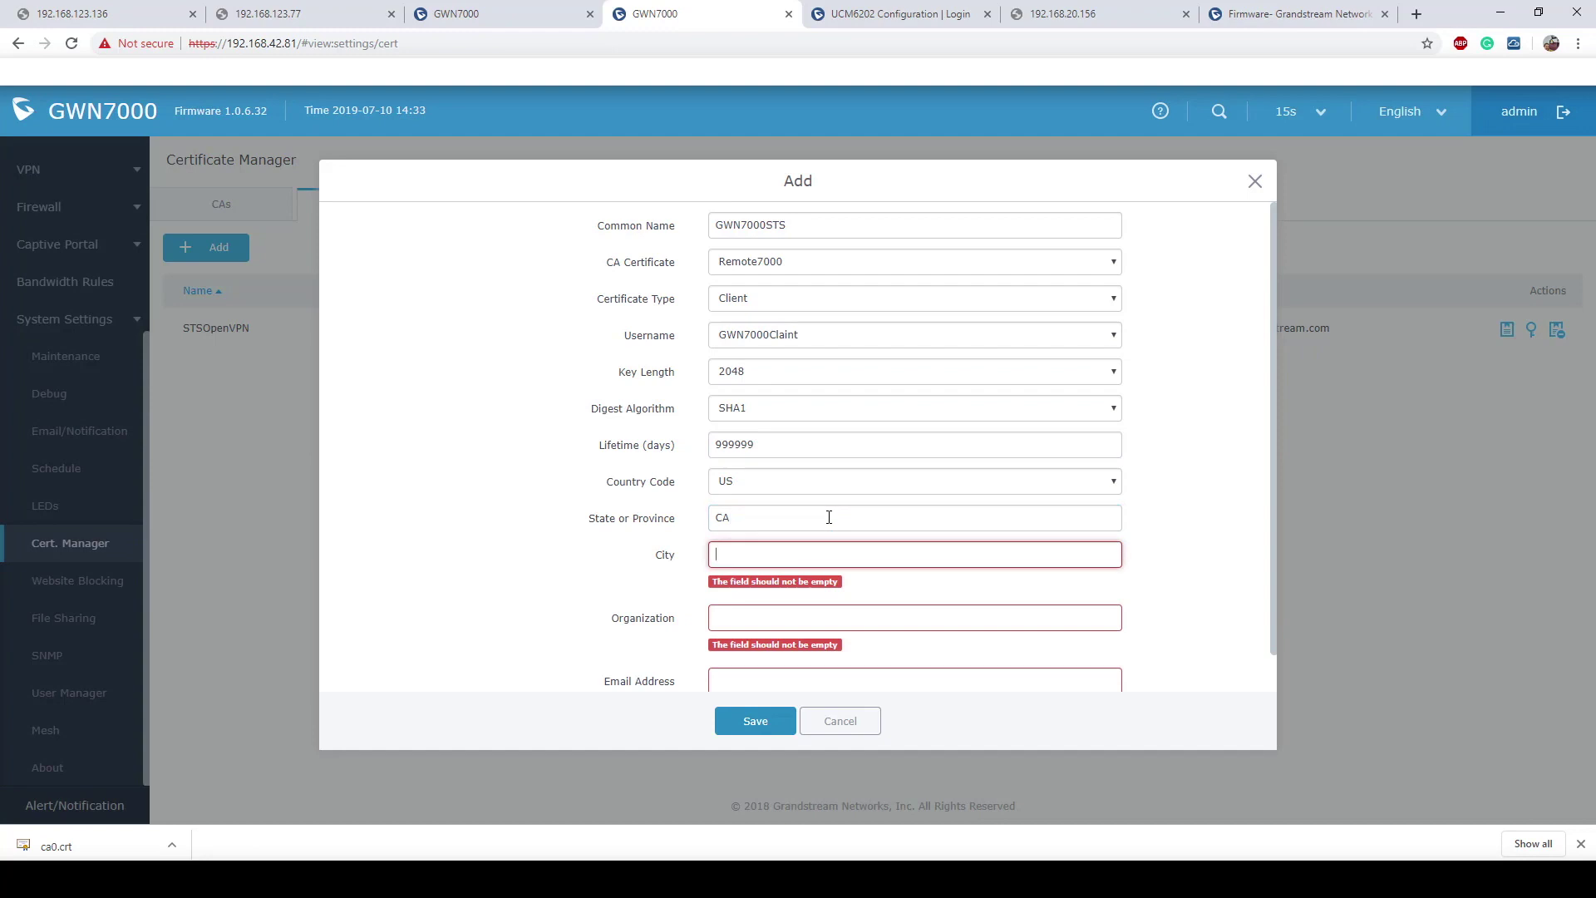
pyautogui.write('SB')
pyautogui.press('Tab')
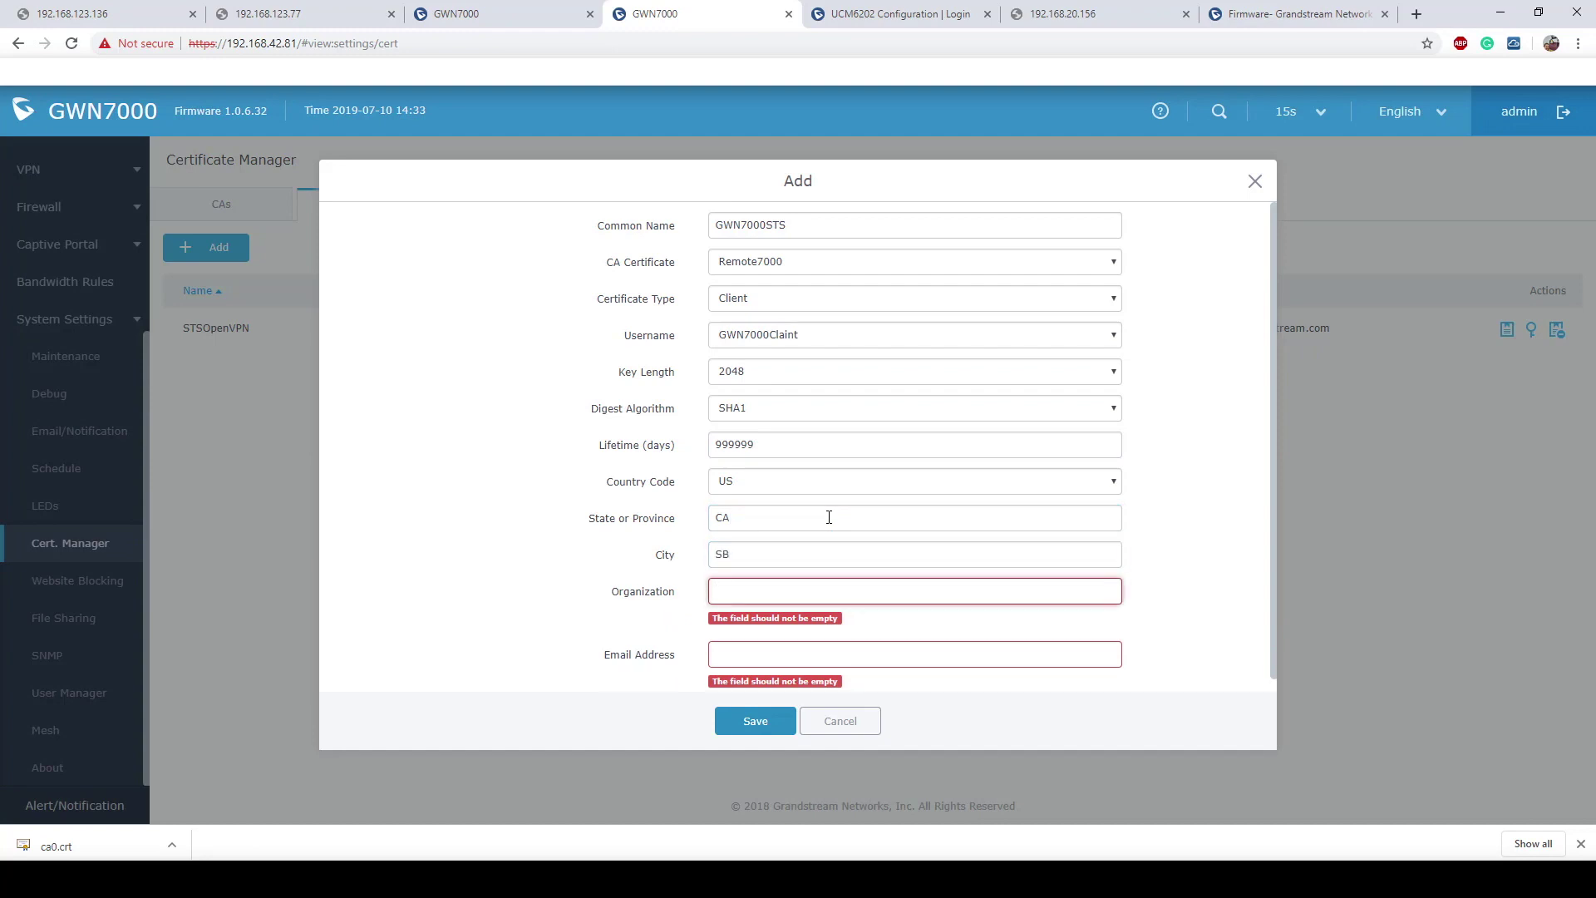
pyautogui.write('GS')
pyautogui.press('Tab')
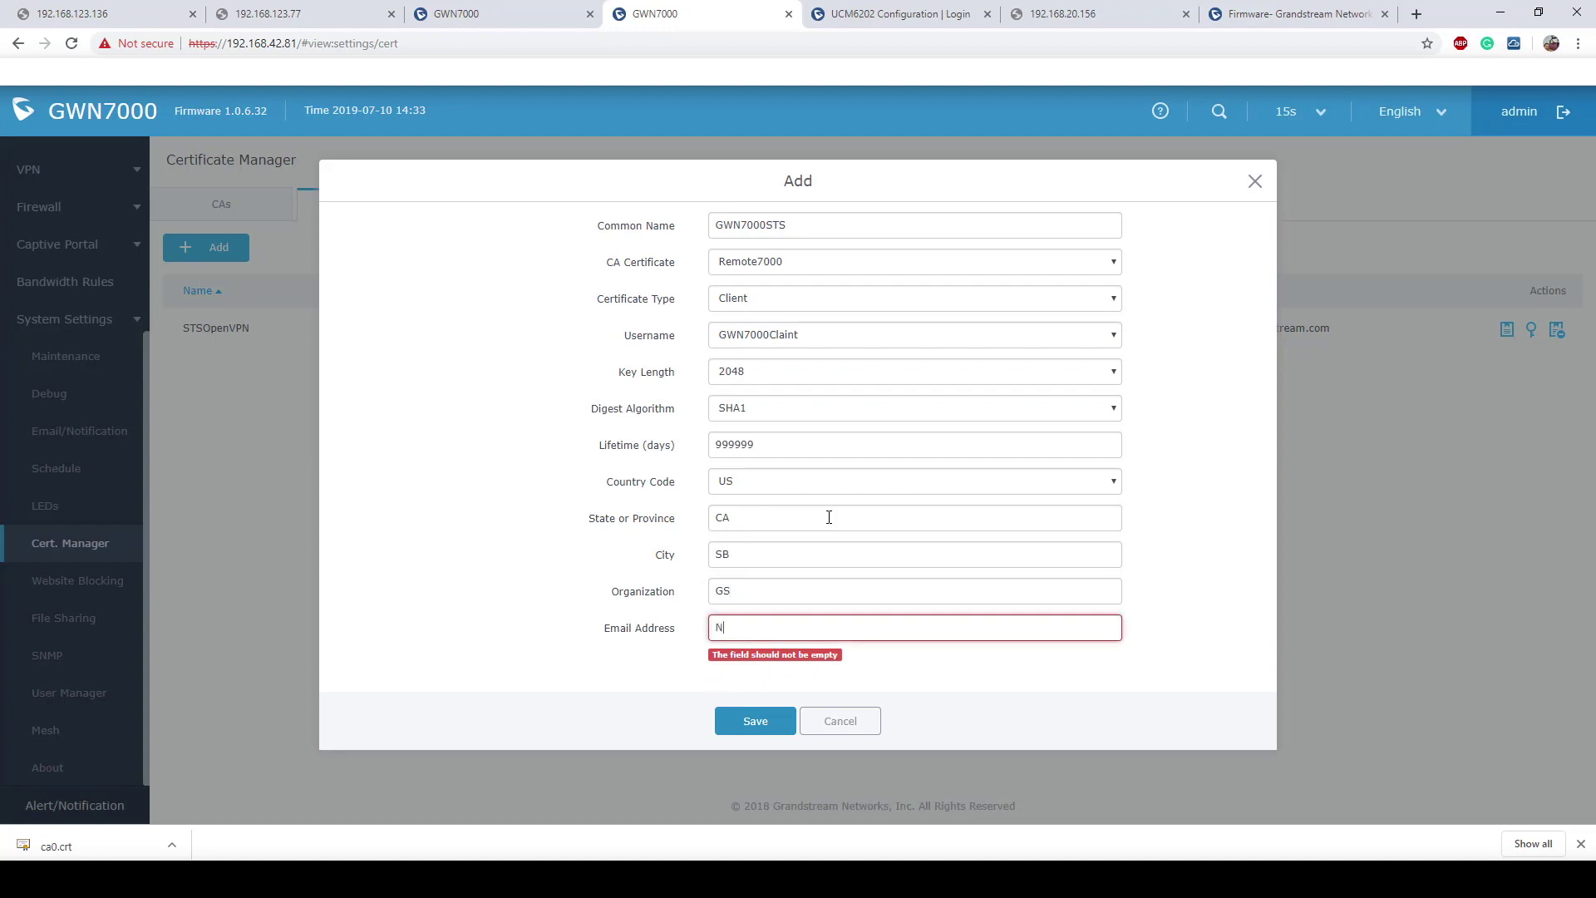
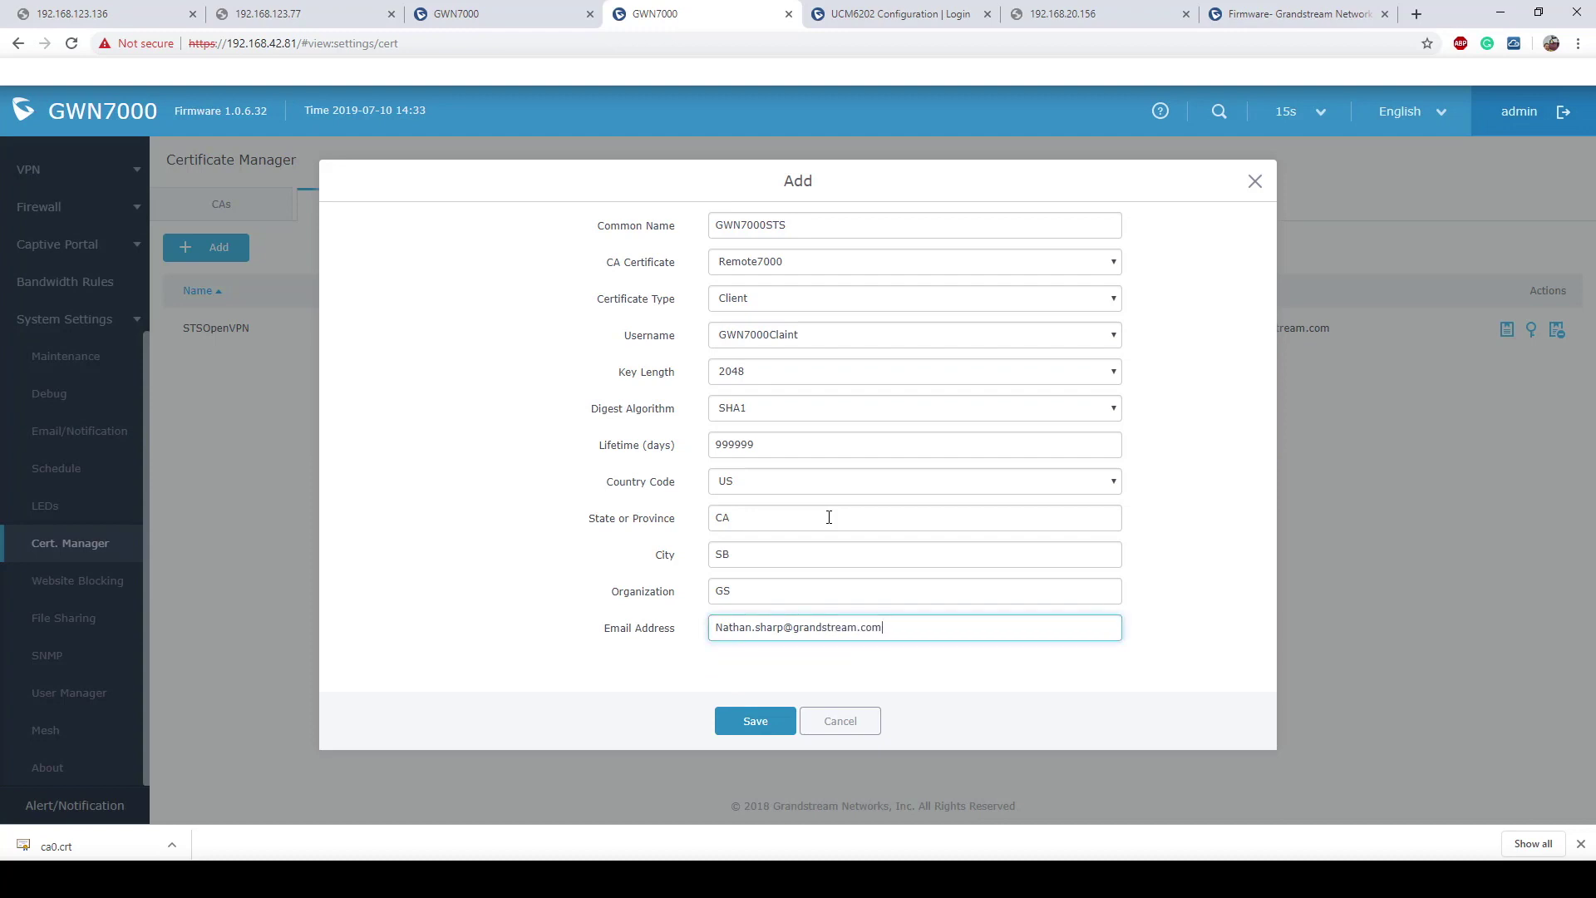
pyautogui.click(754, 721)
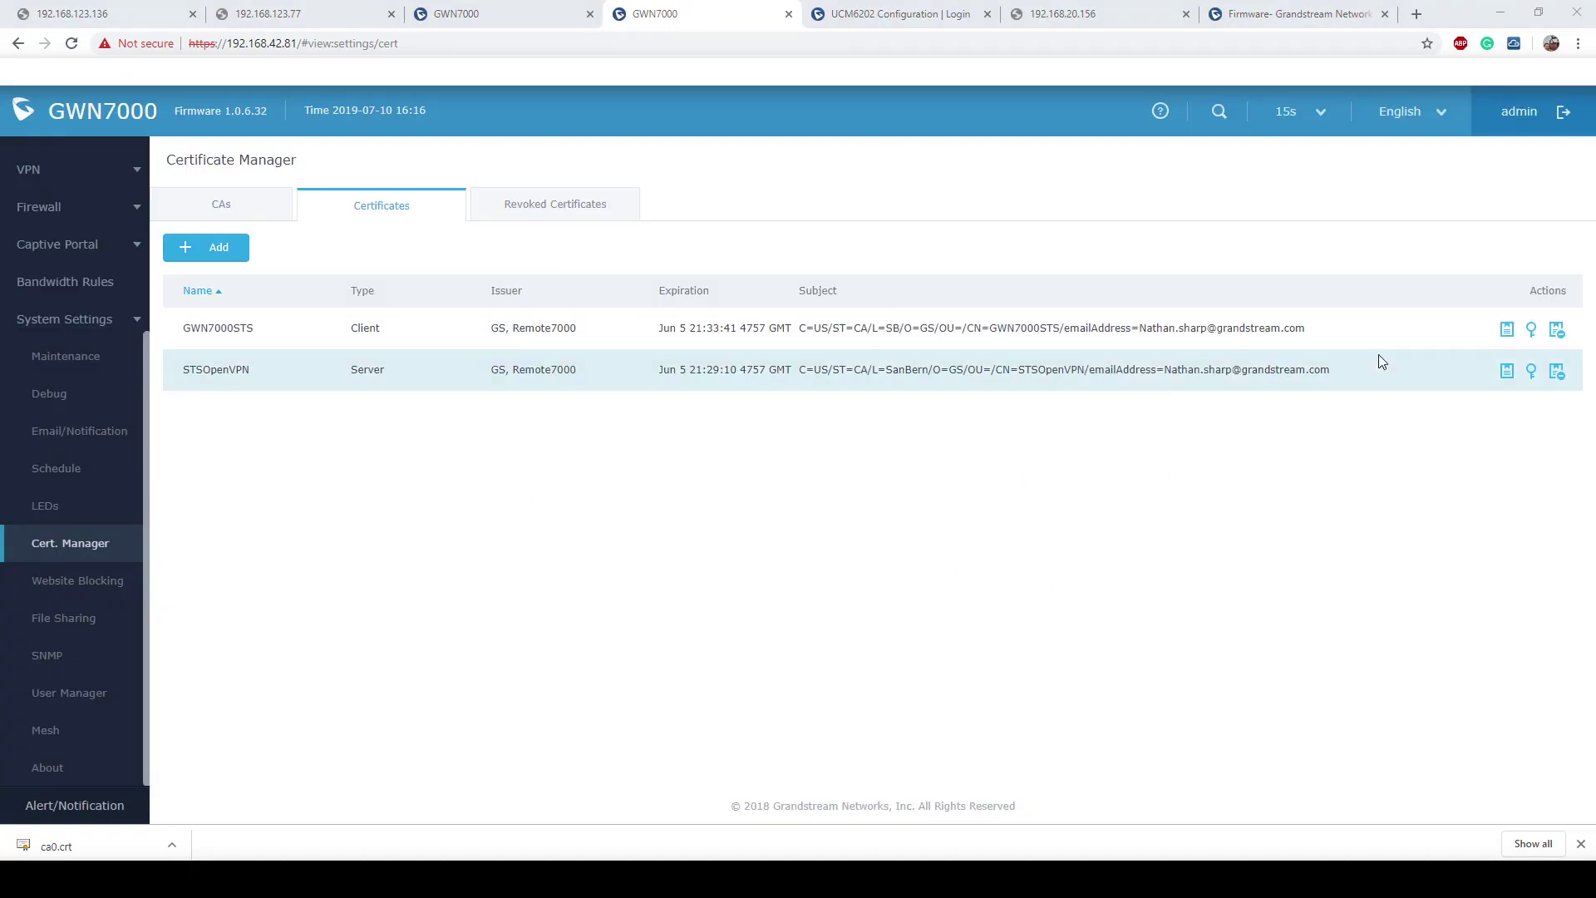
# Step: Export the GWN7000STS certificate and its private key
pyautogui.click(1508, 332)
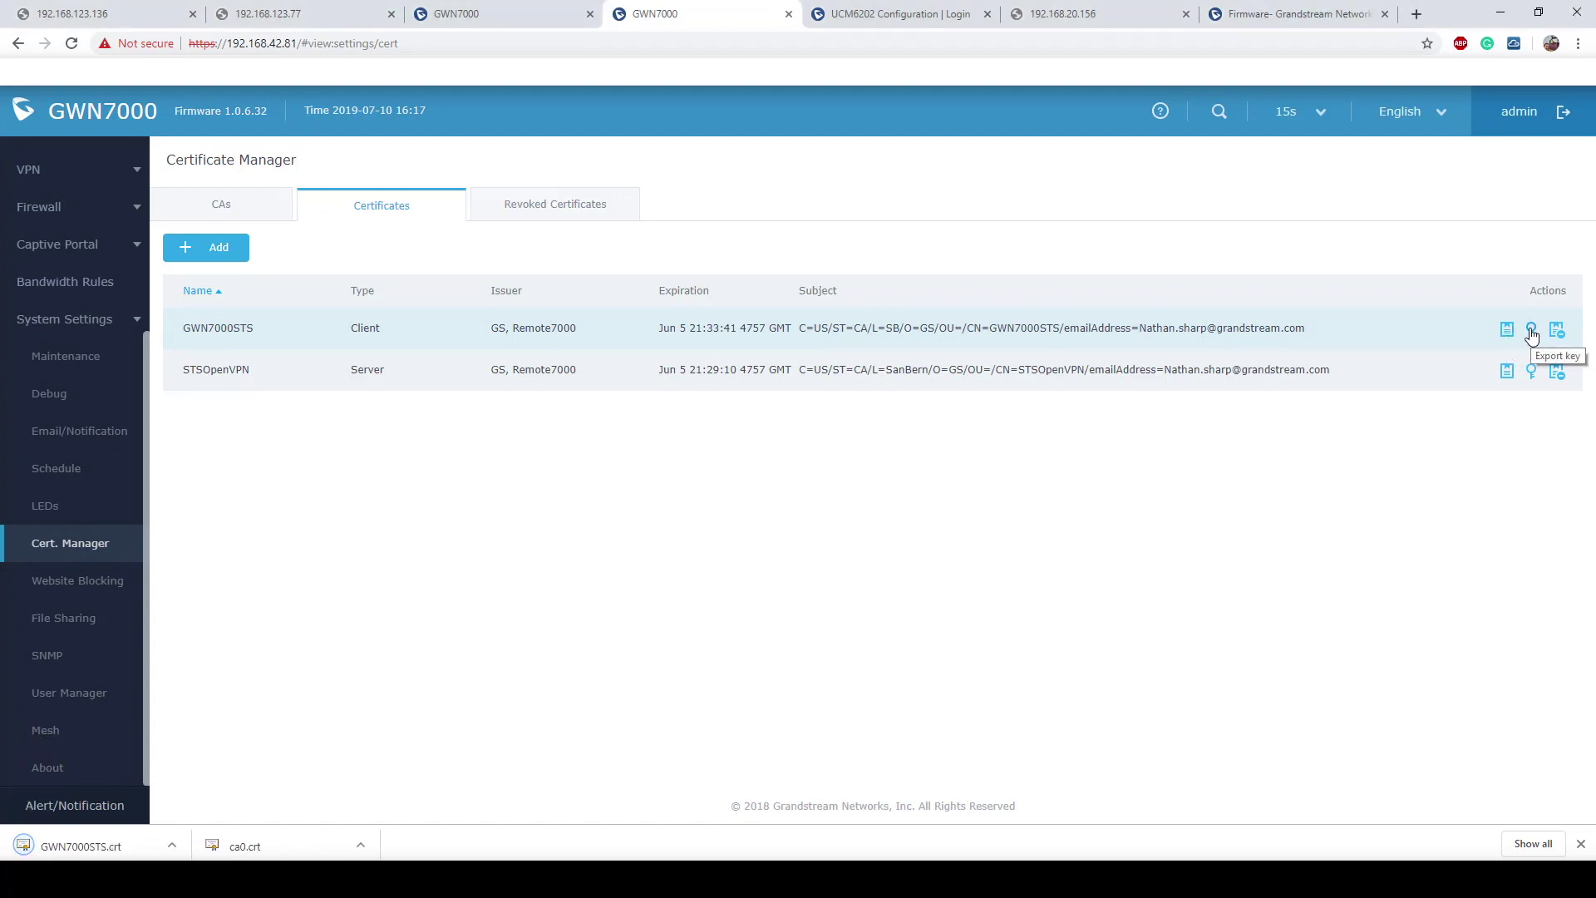
pyautogui.click(1532, 333)
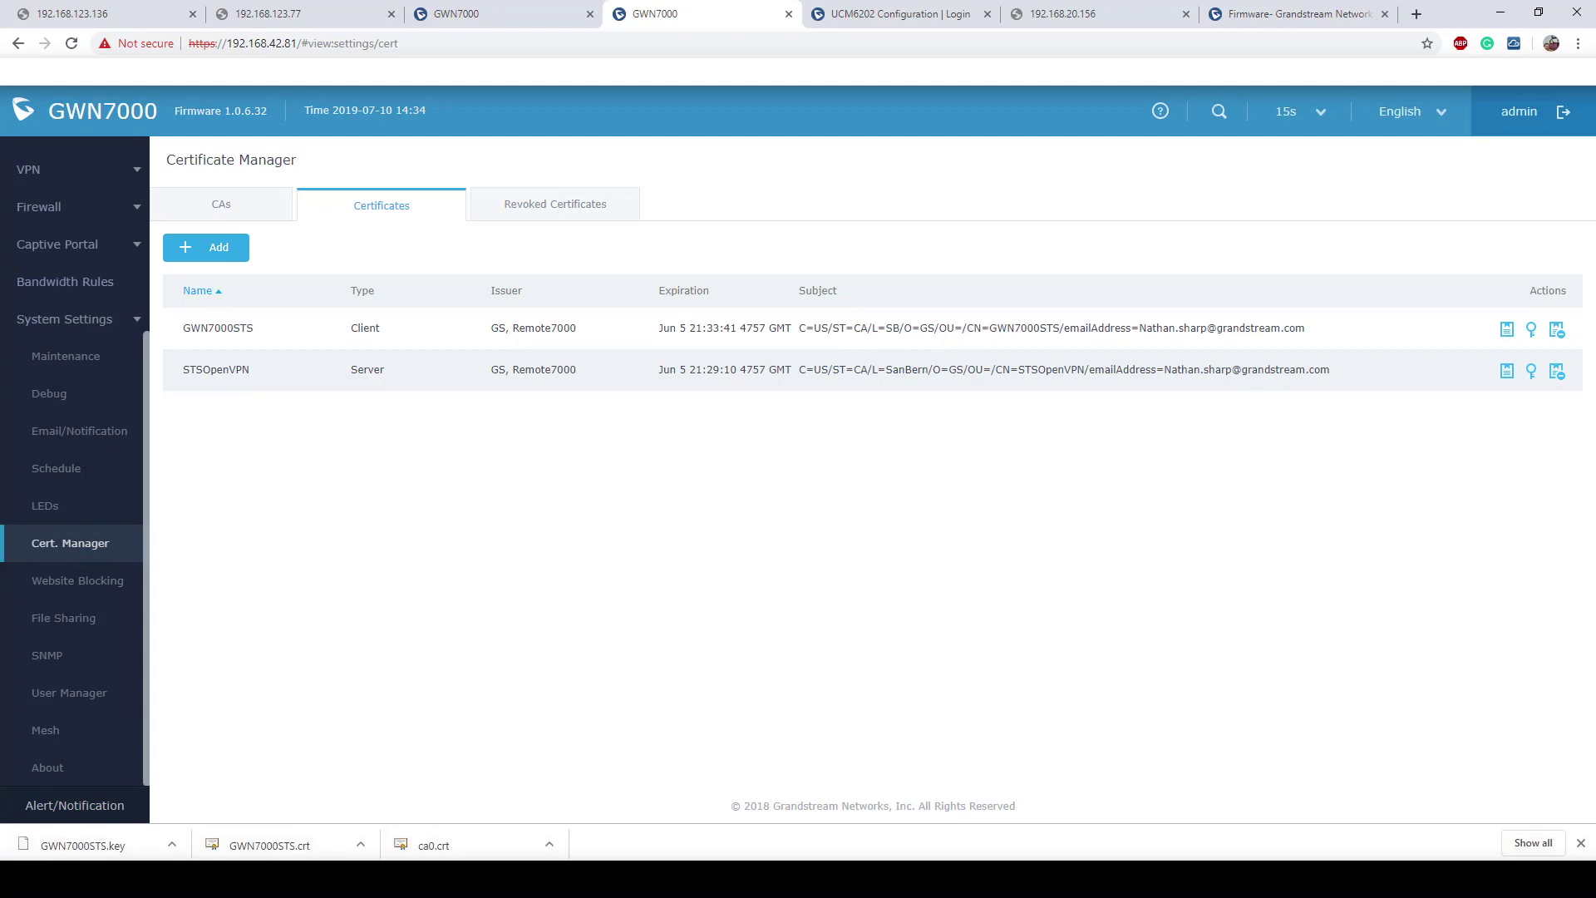
# Step: Go to VPN > OpenVPN® server list and start adding a new OpenVPN server
pyautogui.scroll(-1, 125, 613)
pyautogui.scroll(4, 33, 499)
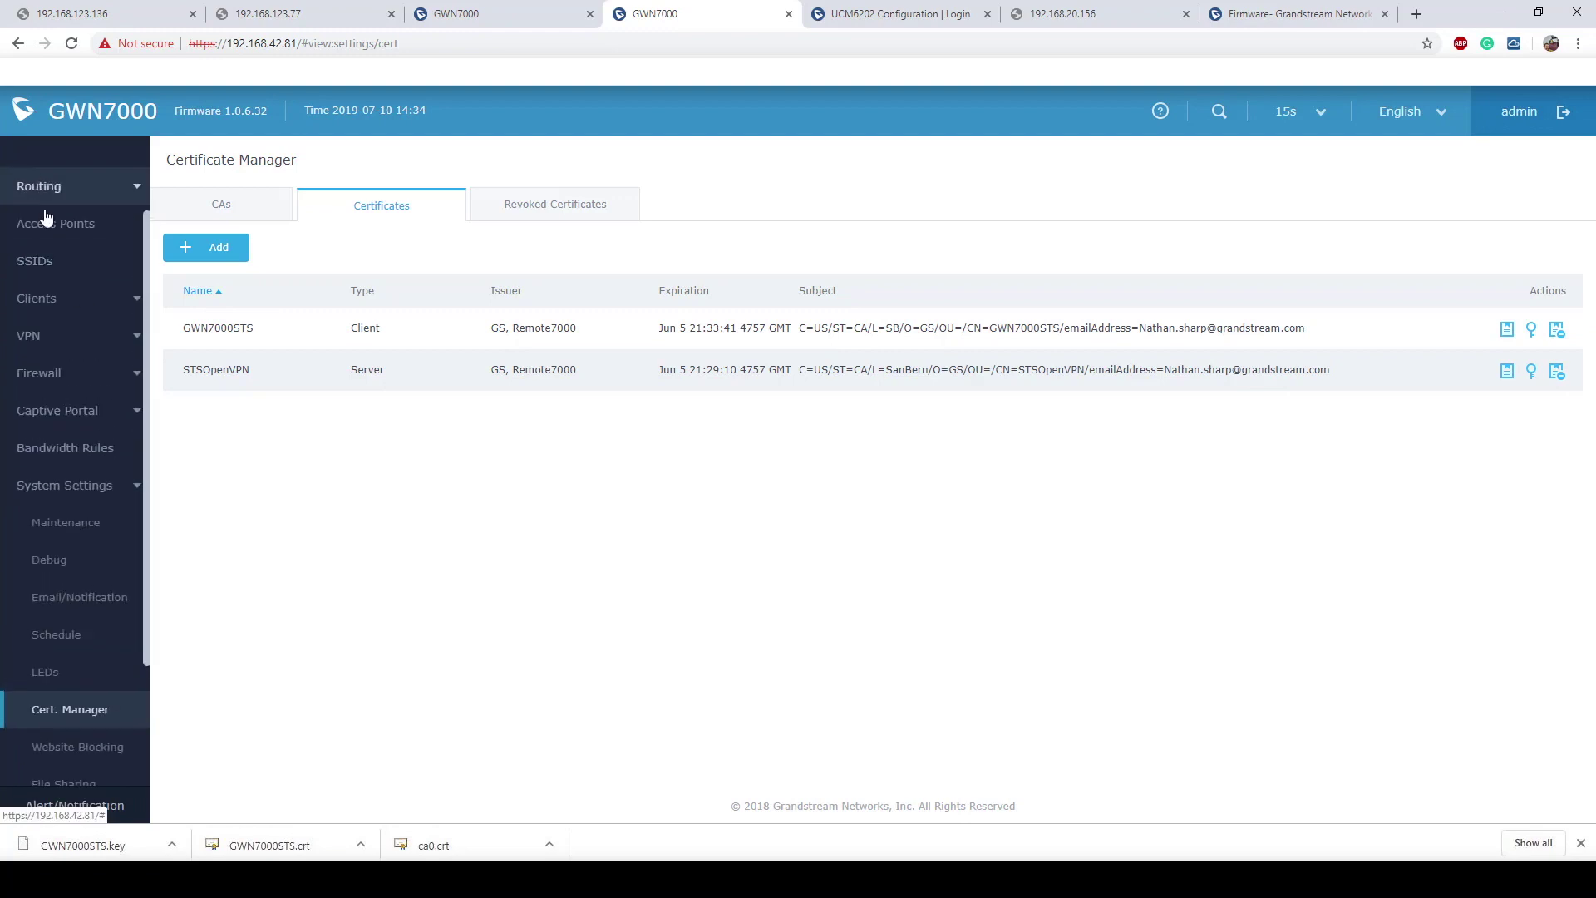
pyautogui.click(32, 333)
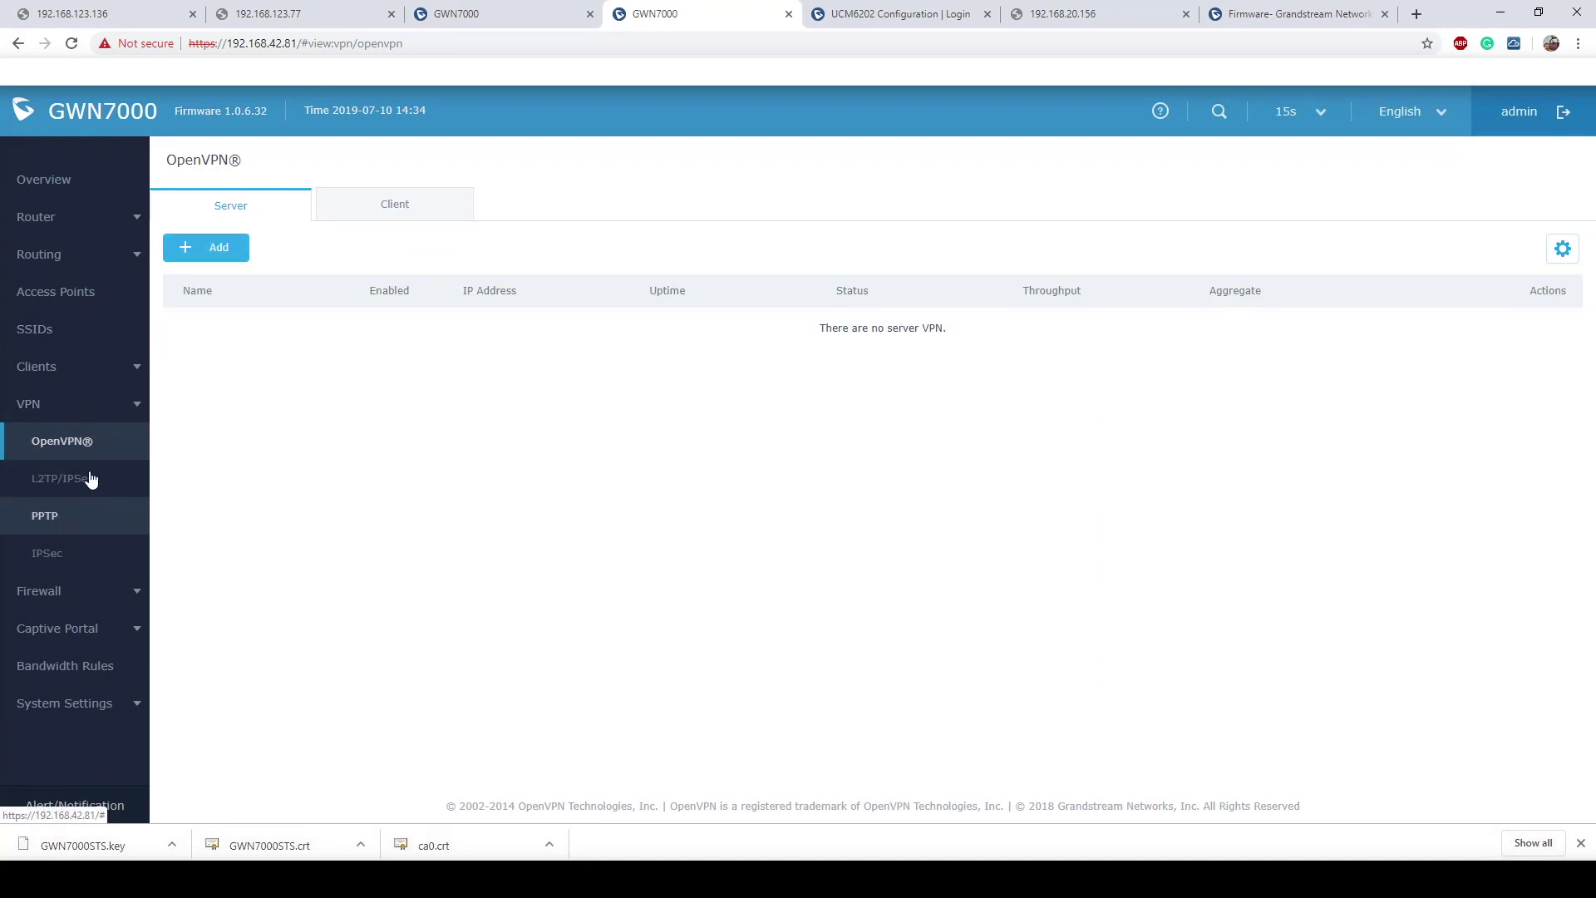
pyautogui.click(76, 444)
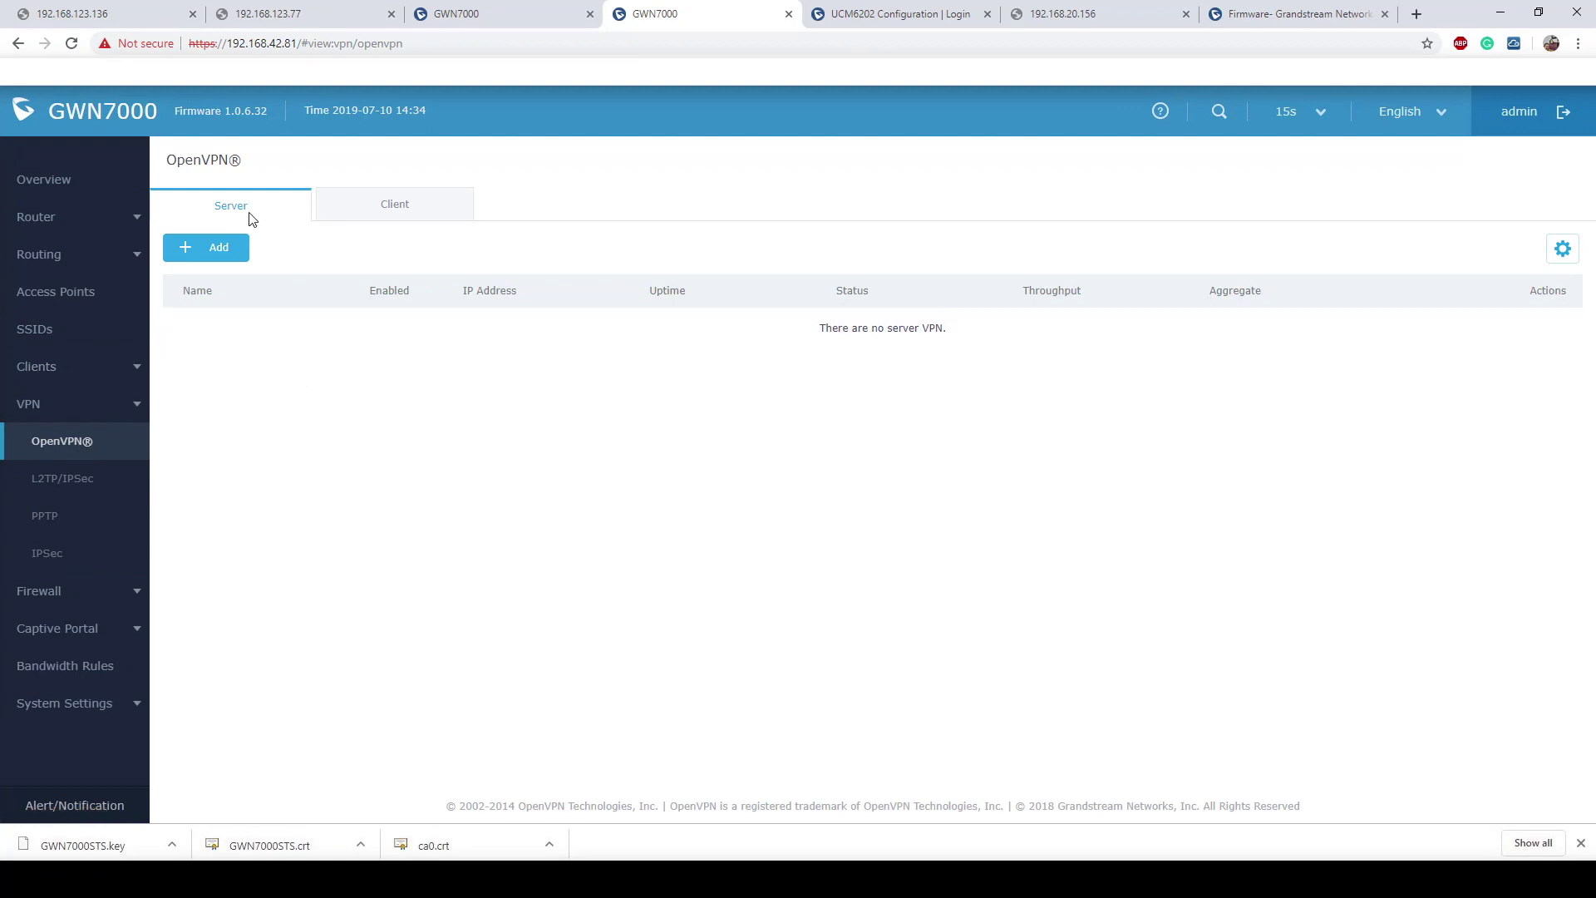
pyautogui.click(213, 249)
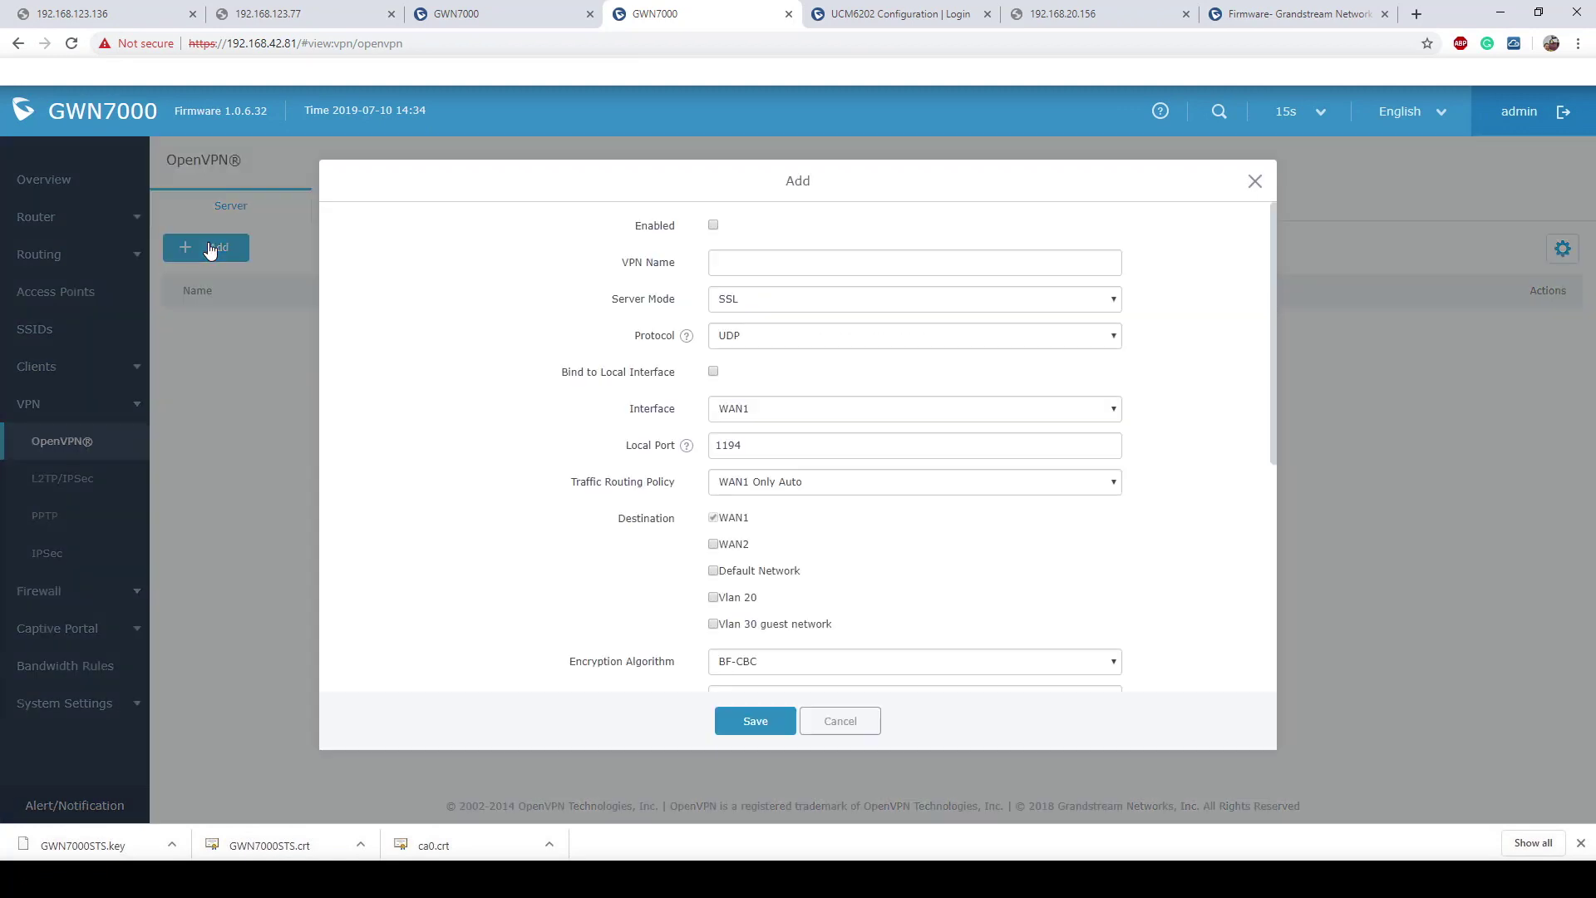
# Step: Enable the new server, name it STSOpenVPN, and confirm local port stays 1194
pyautogui.click(713, 225)
pyautogui.click(779, 264)
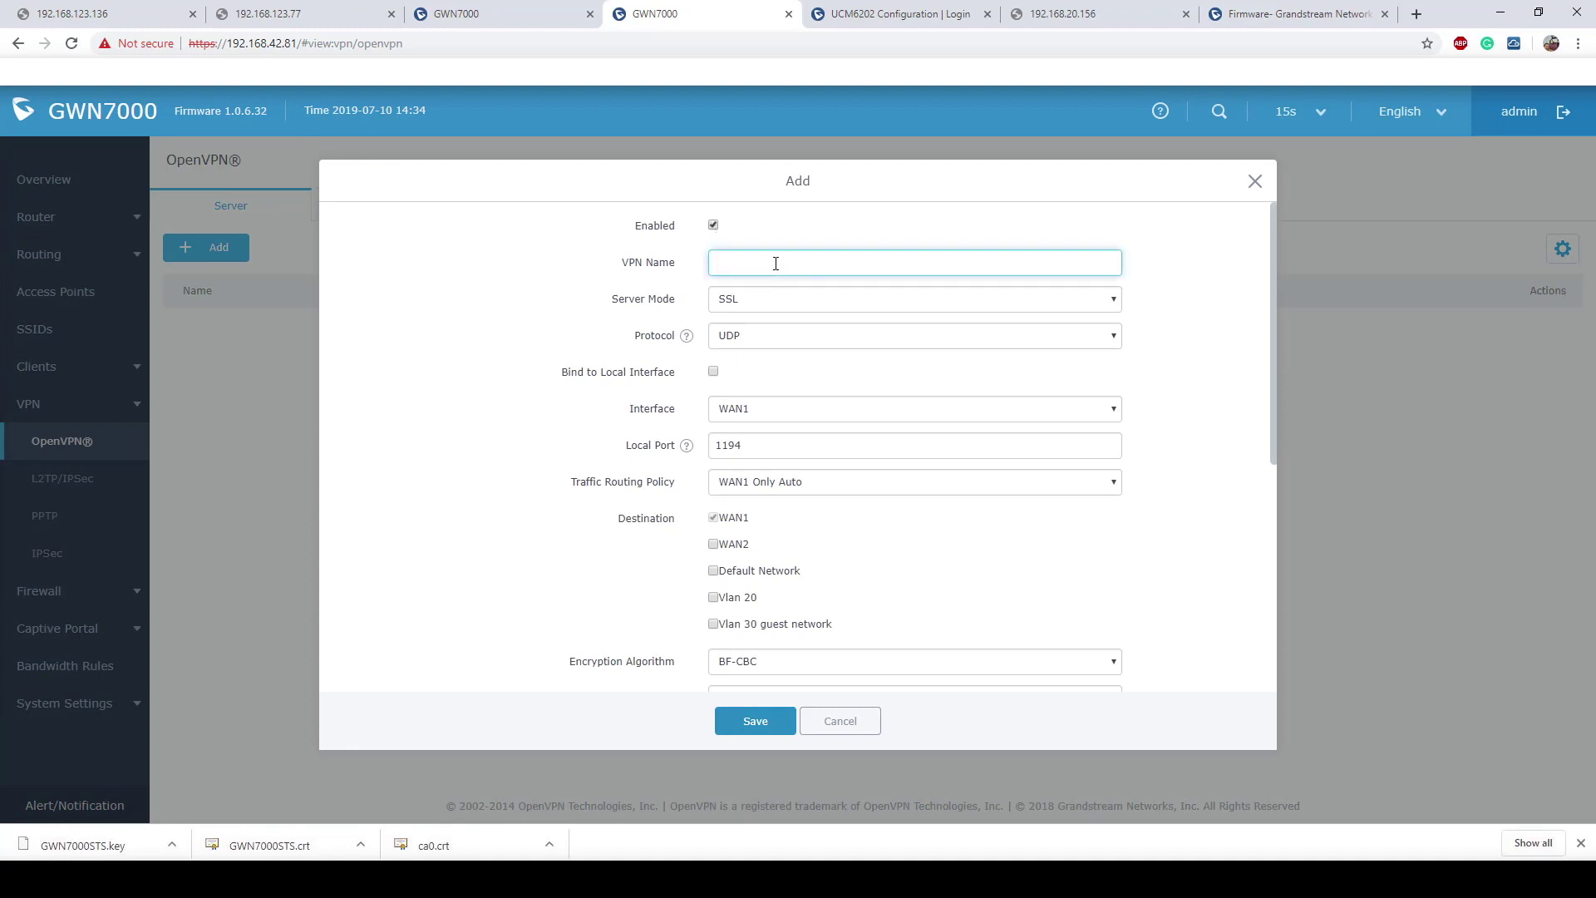
pyautogui.write('STSOpenVPN')
pyautogui.click(876, 366)
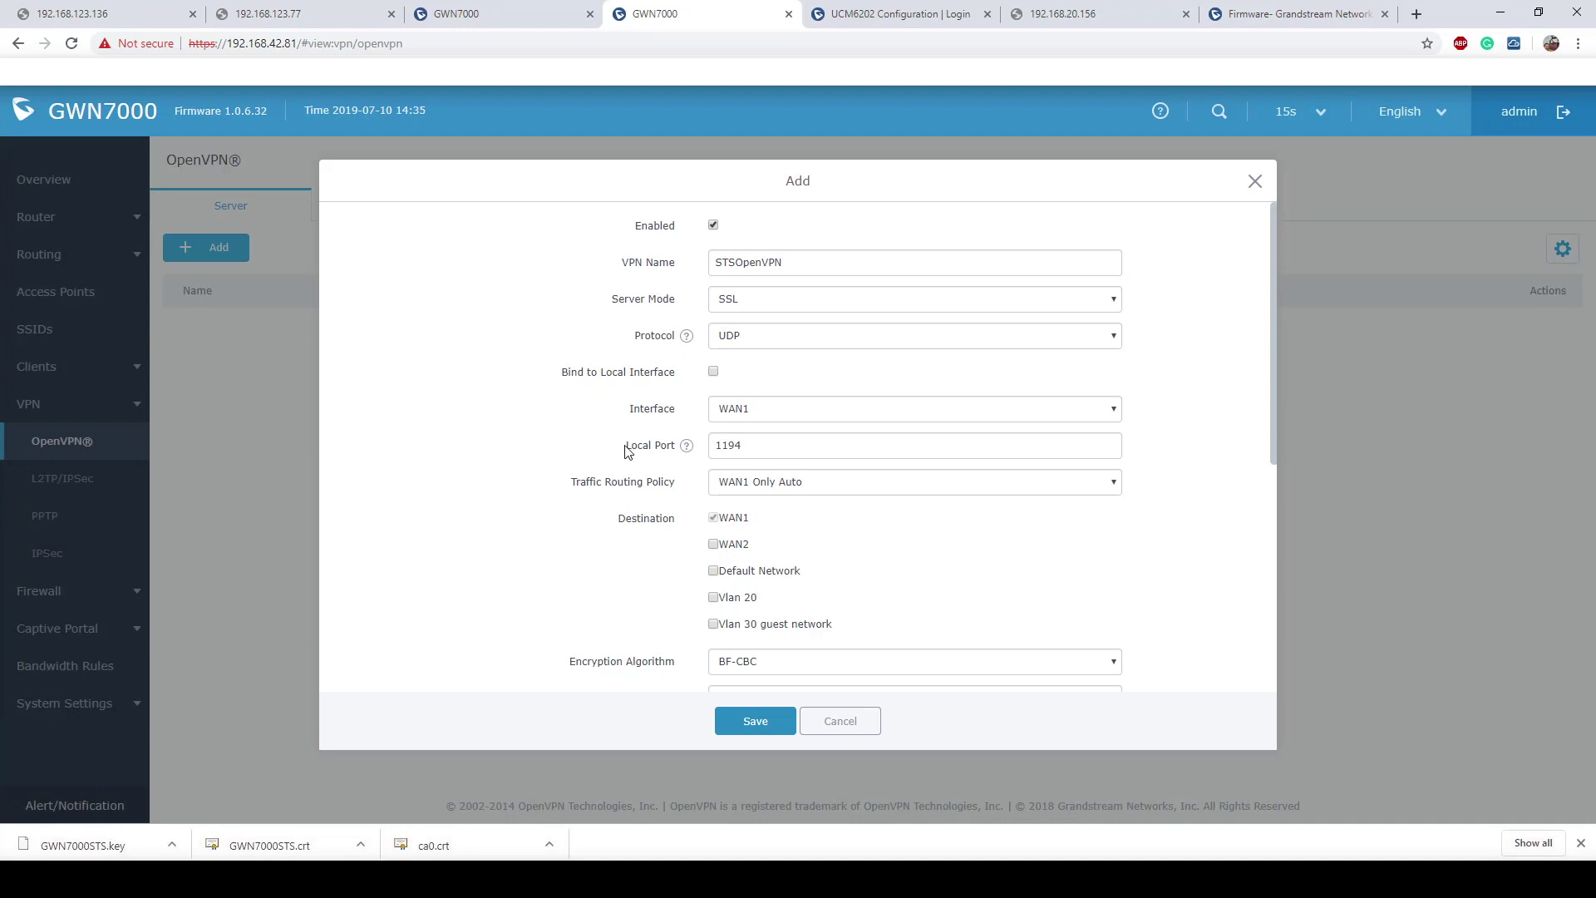
pyautogui.moveTo(625, 447); pyautogui.dragTo(680, 453)
pyautogui.doubleClick(748, 444)
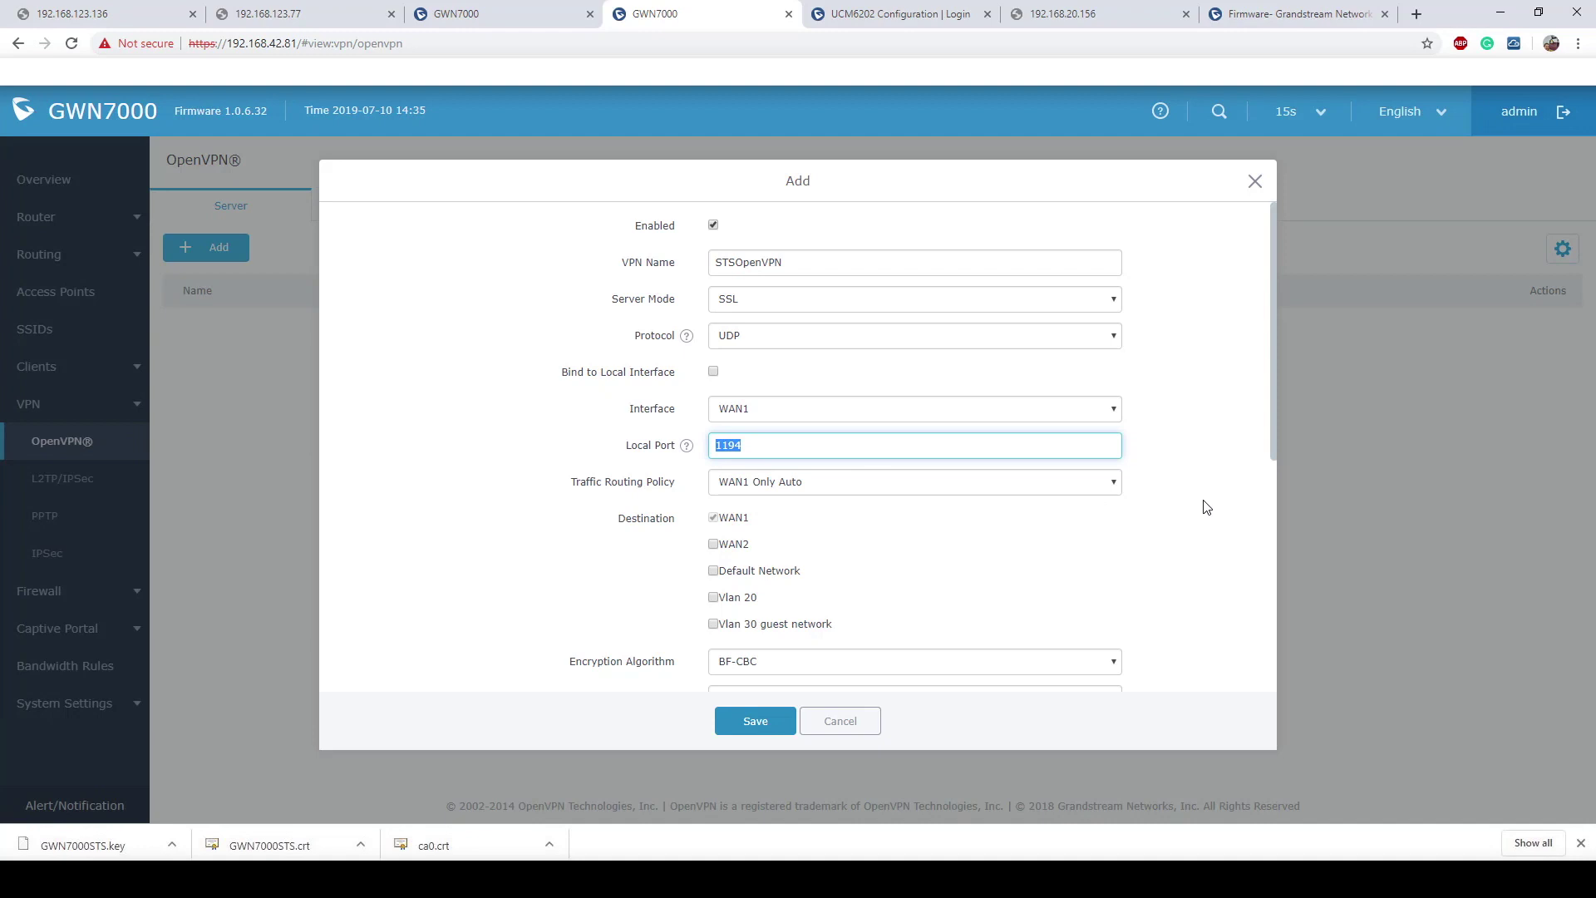
pyautogui.click(1181, 498)
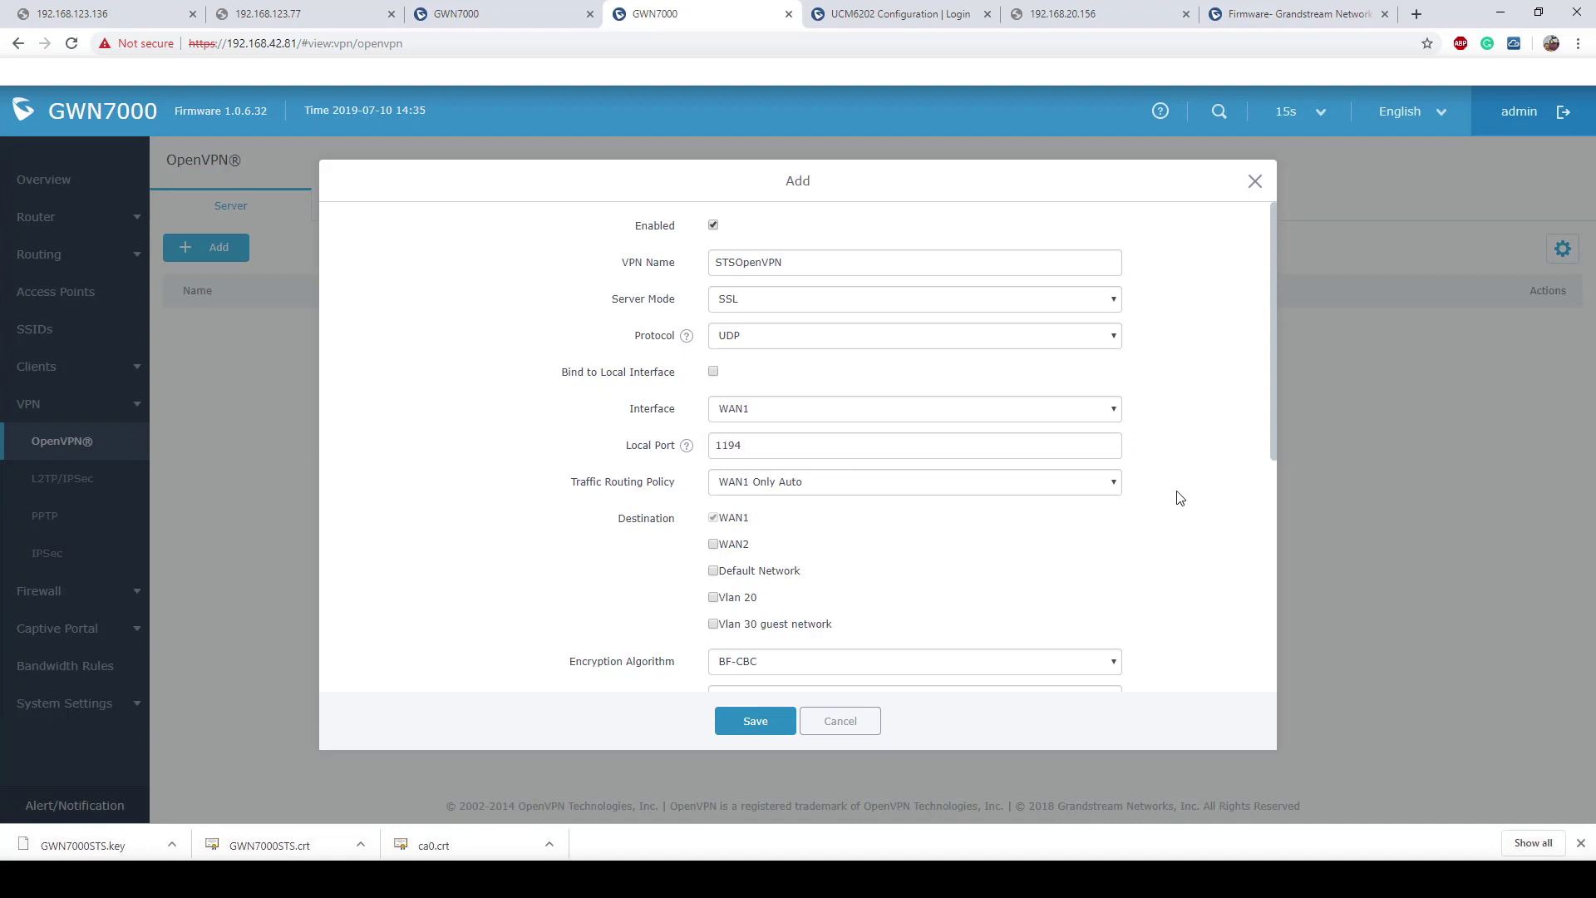
pyautogui.scroll(-2, 1181, 498)
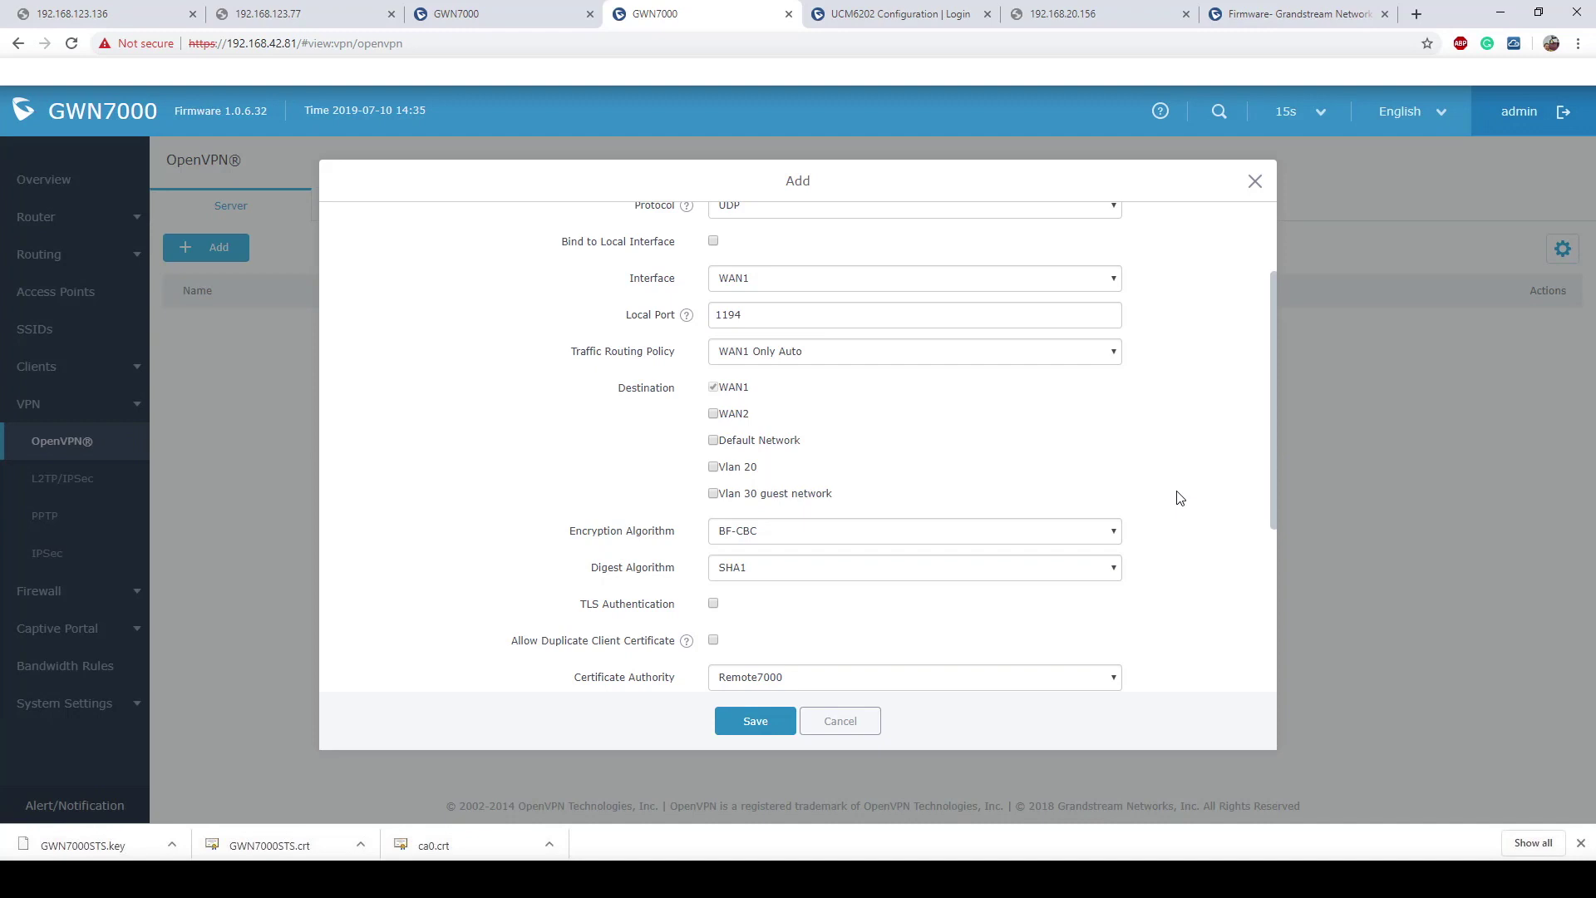
# Step: Tick Default Network and Vlan 20 as destinations alongside WAN1
pyautogui.click(713, 440)
pyautogui.click(713, 468)
pyautogui.click(713, 443)
pyautogui.moveTo(834, 496); pyautogui.dragTo(695, 414)
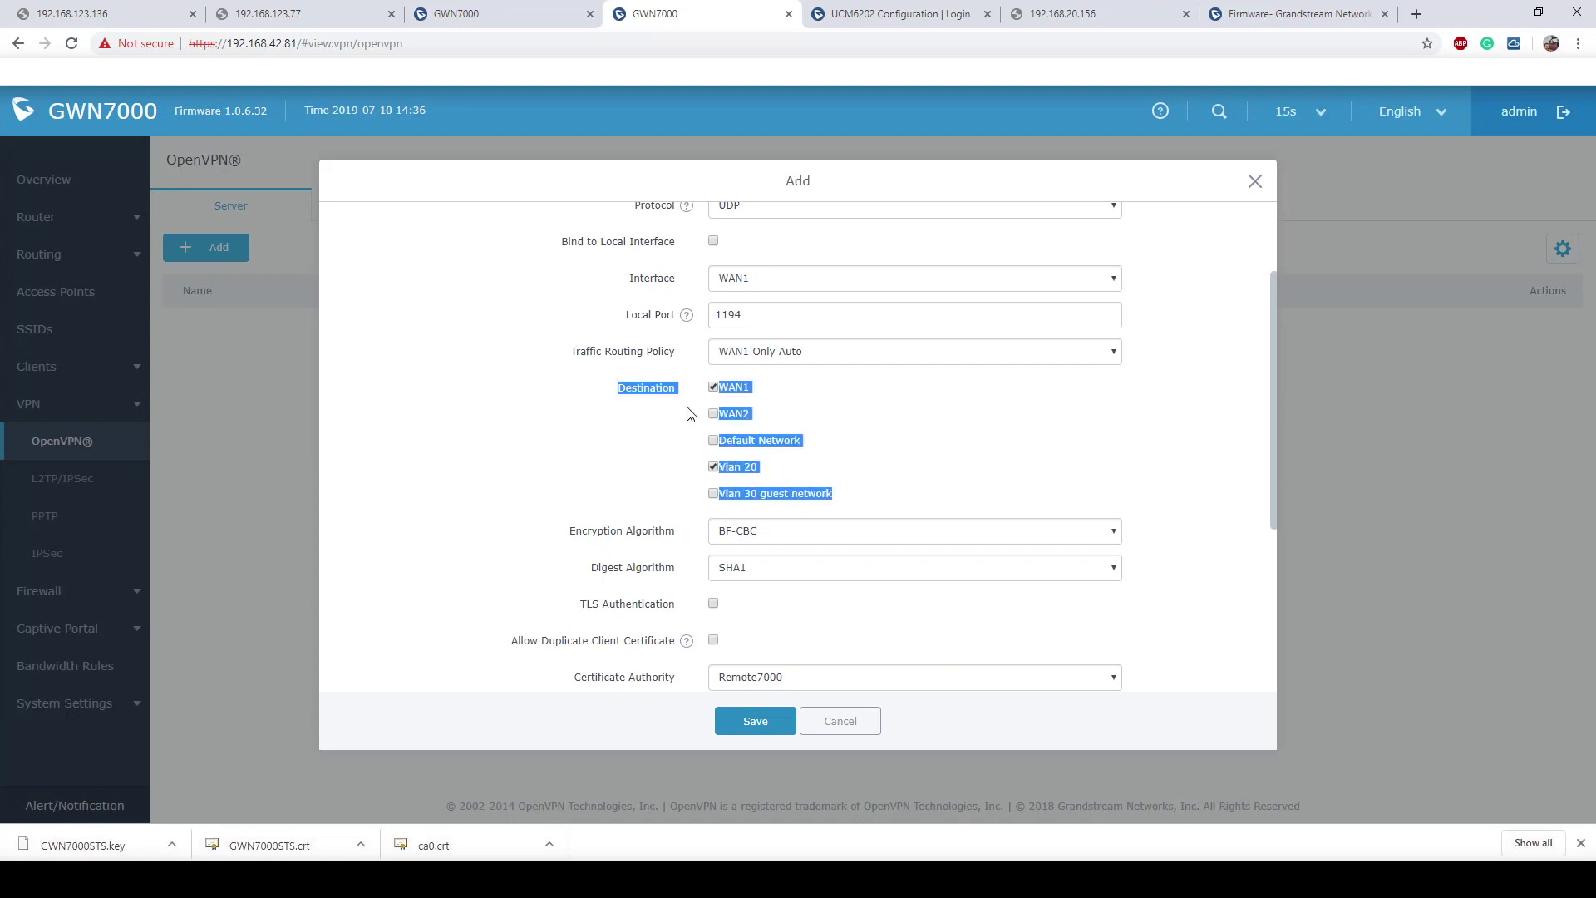
pyautogui.click(1022, 476)
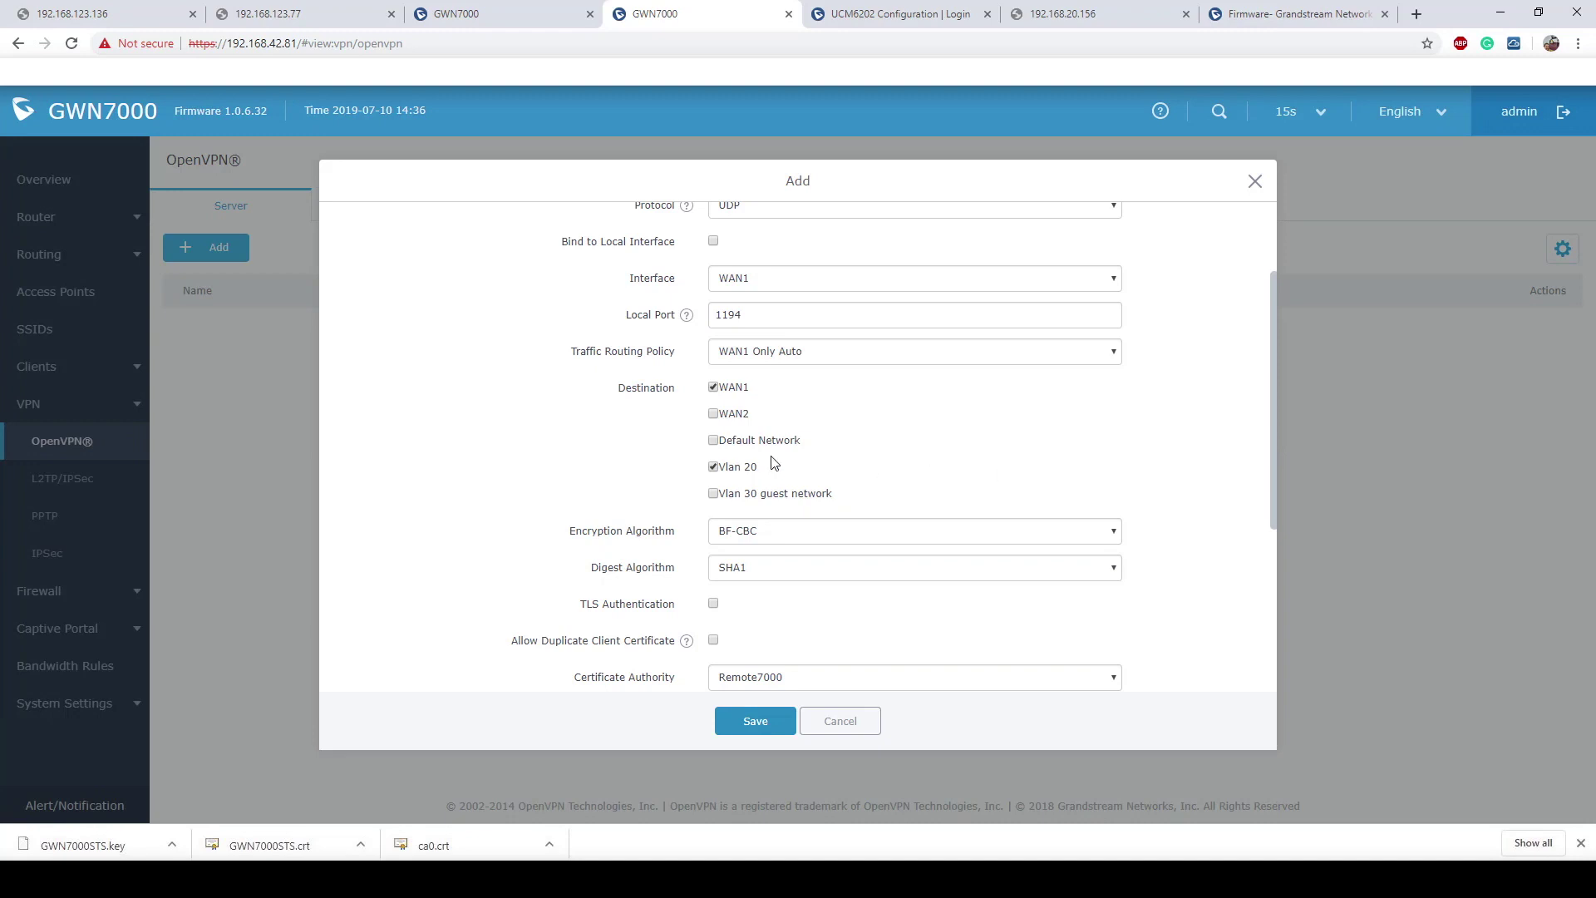
pyautogui.click(714, 443)
pyautogui.moveTo(759, 472); pyautogui.dragTo(718, 472)
pyautogui.click(897, 472)
pyautogui.scroll(-3, 951, 449)
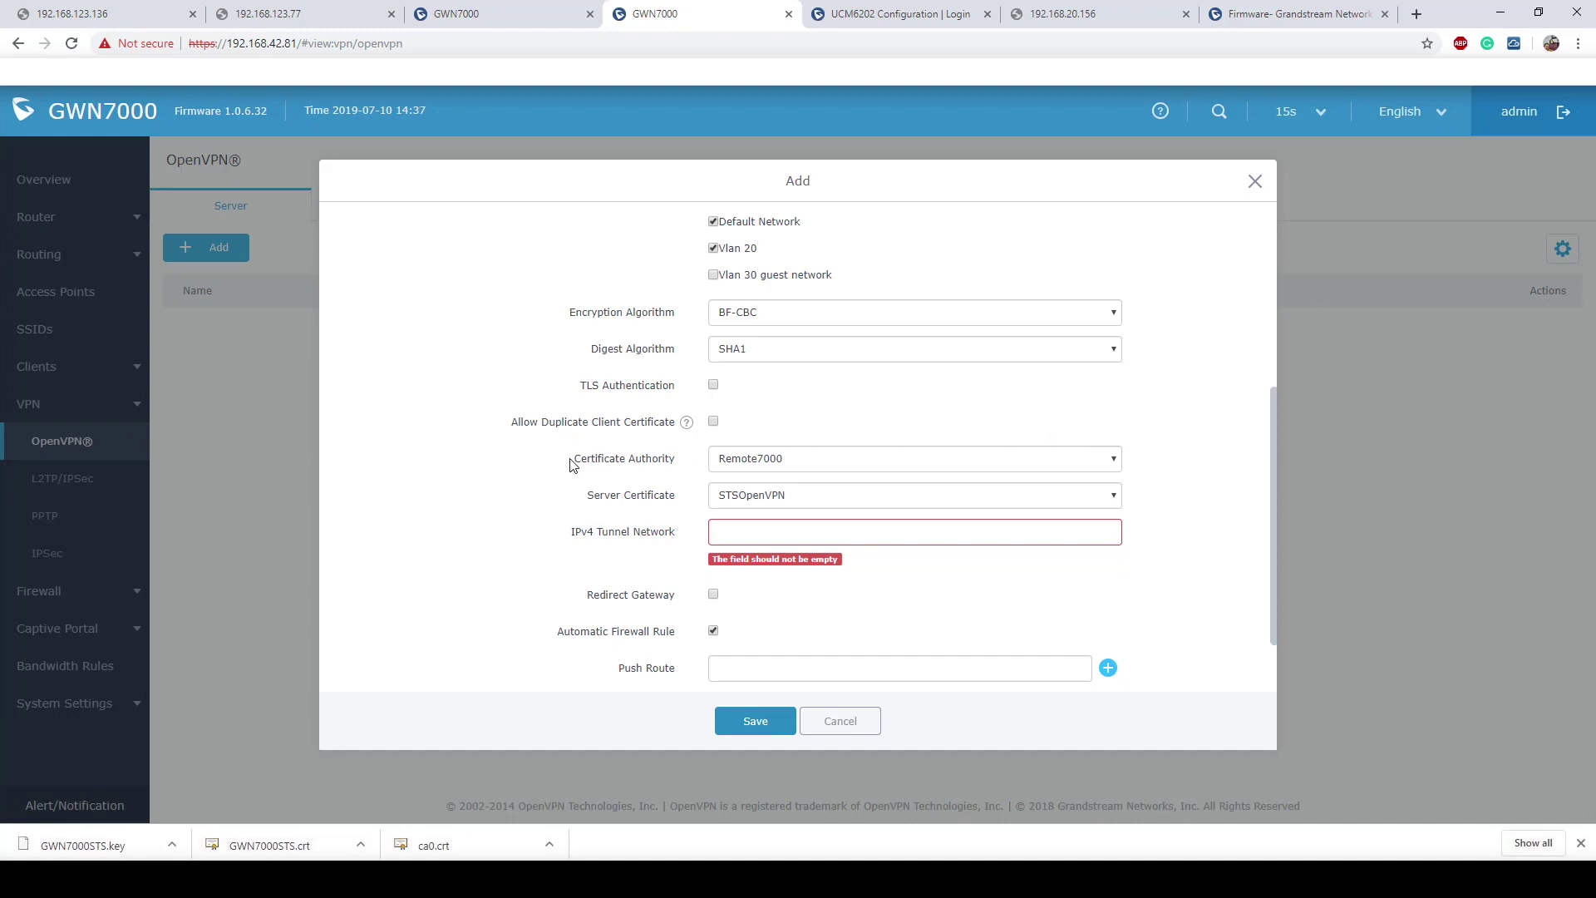
# Step: Keep Remote7000 as certificate authority and choose STSOpenVPN as server certificate
pyautogui.moveTo(568, 464); pyautogui.dragTo(674, 462)
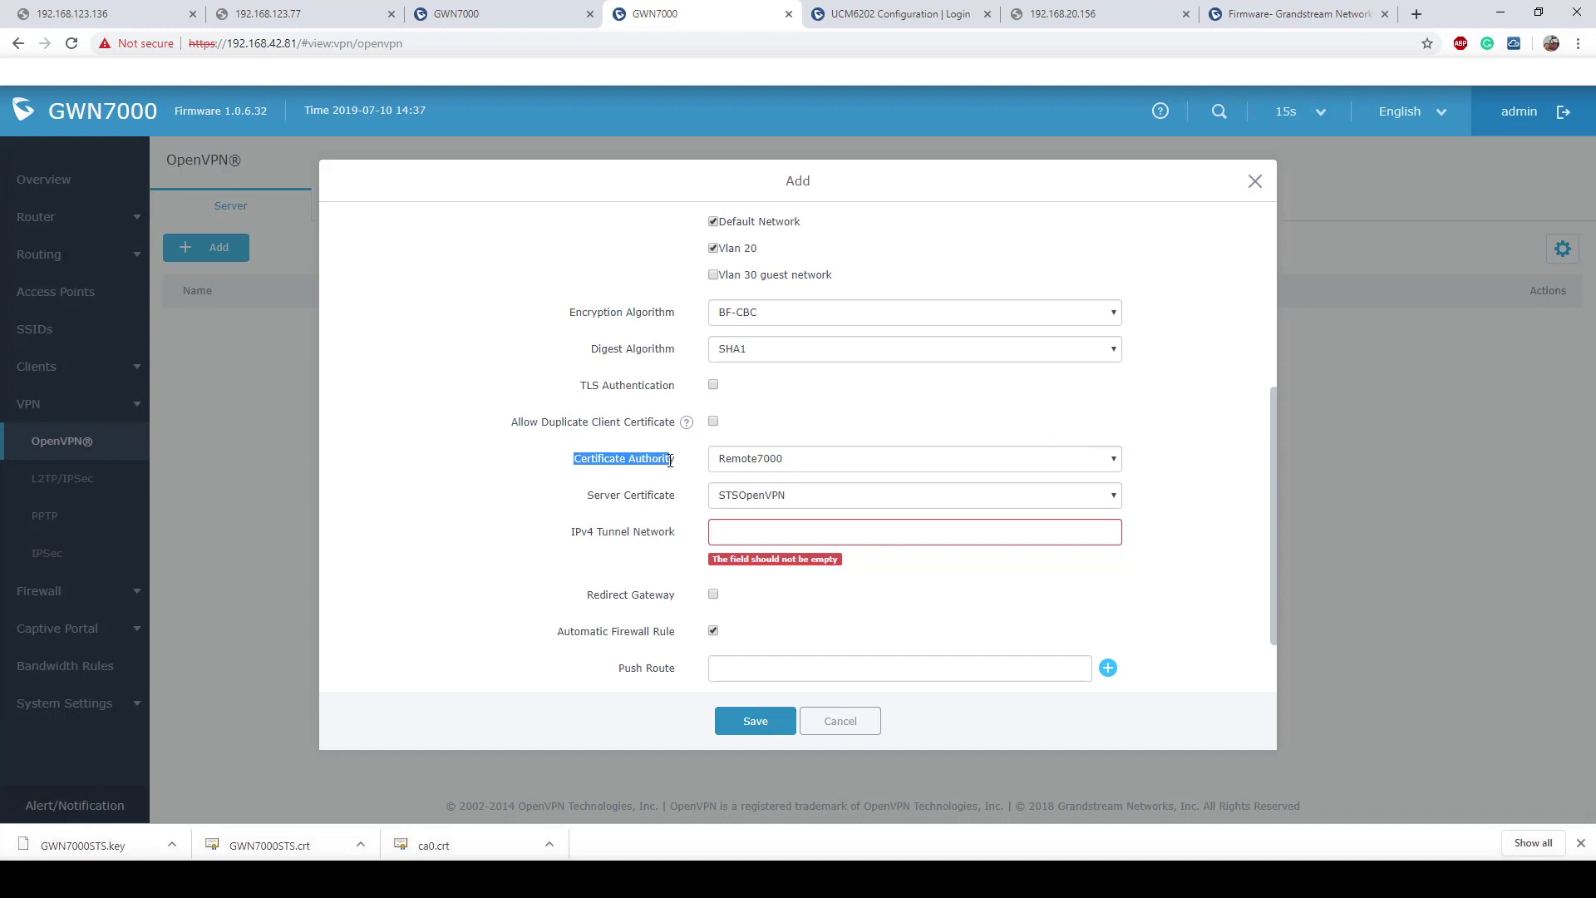
pyautogui.click(838, 459)
pyautogui.click(1028, 424)
pyautogui.click(831, 497)
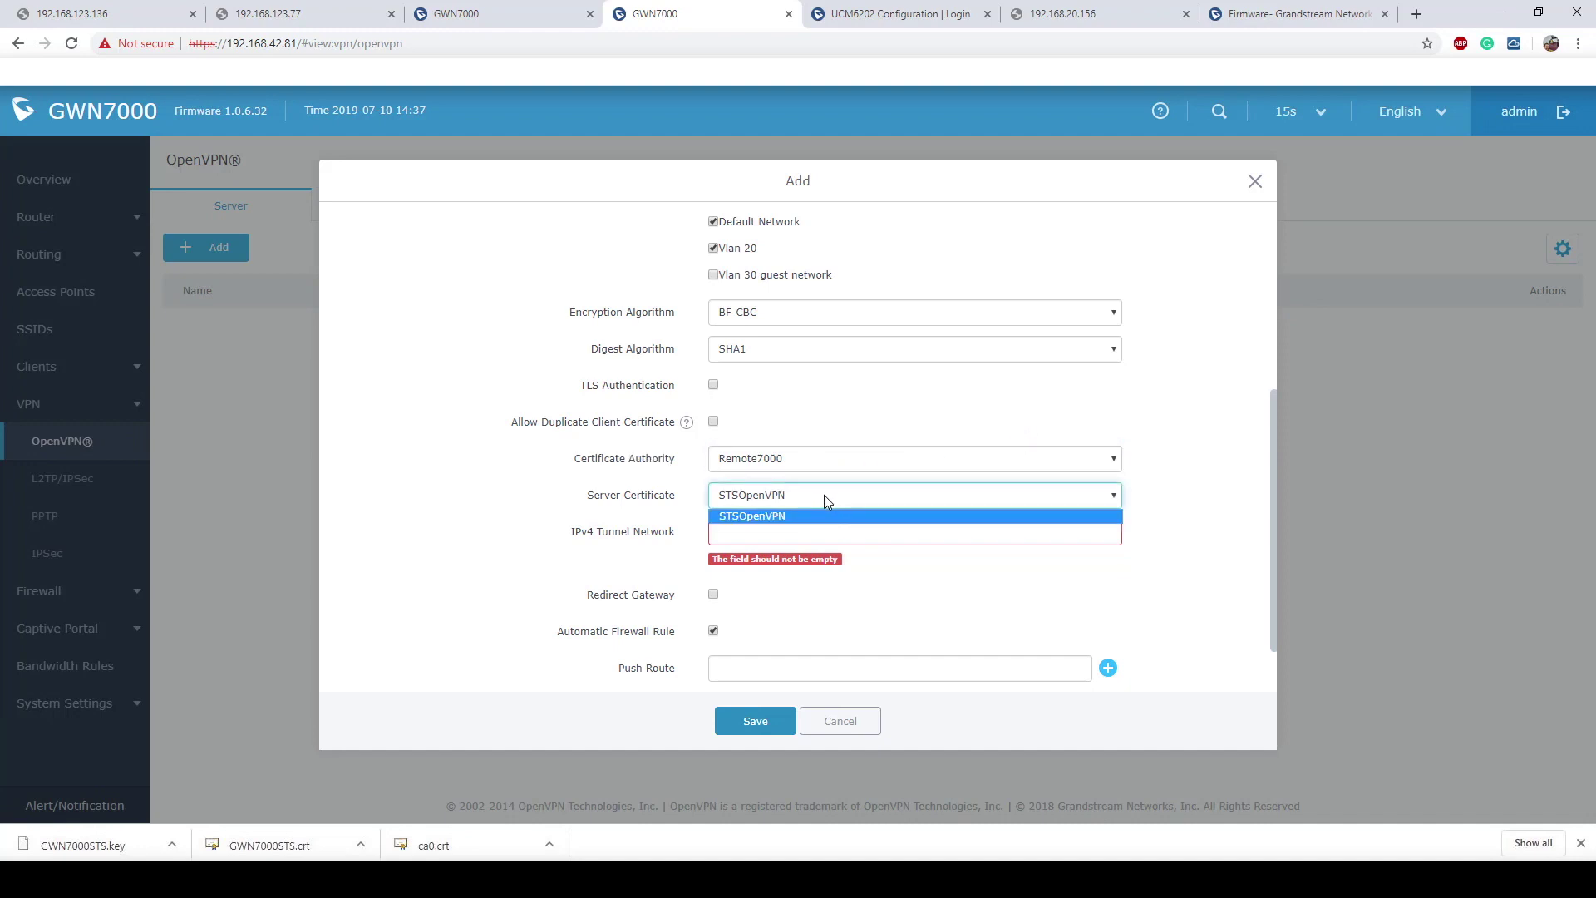
pyautogui.click(823, 516)
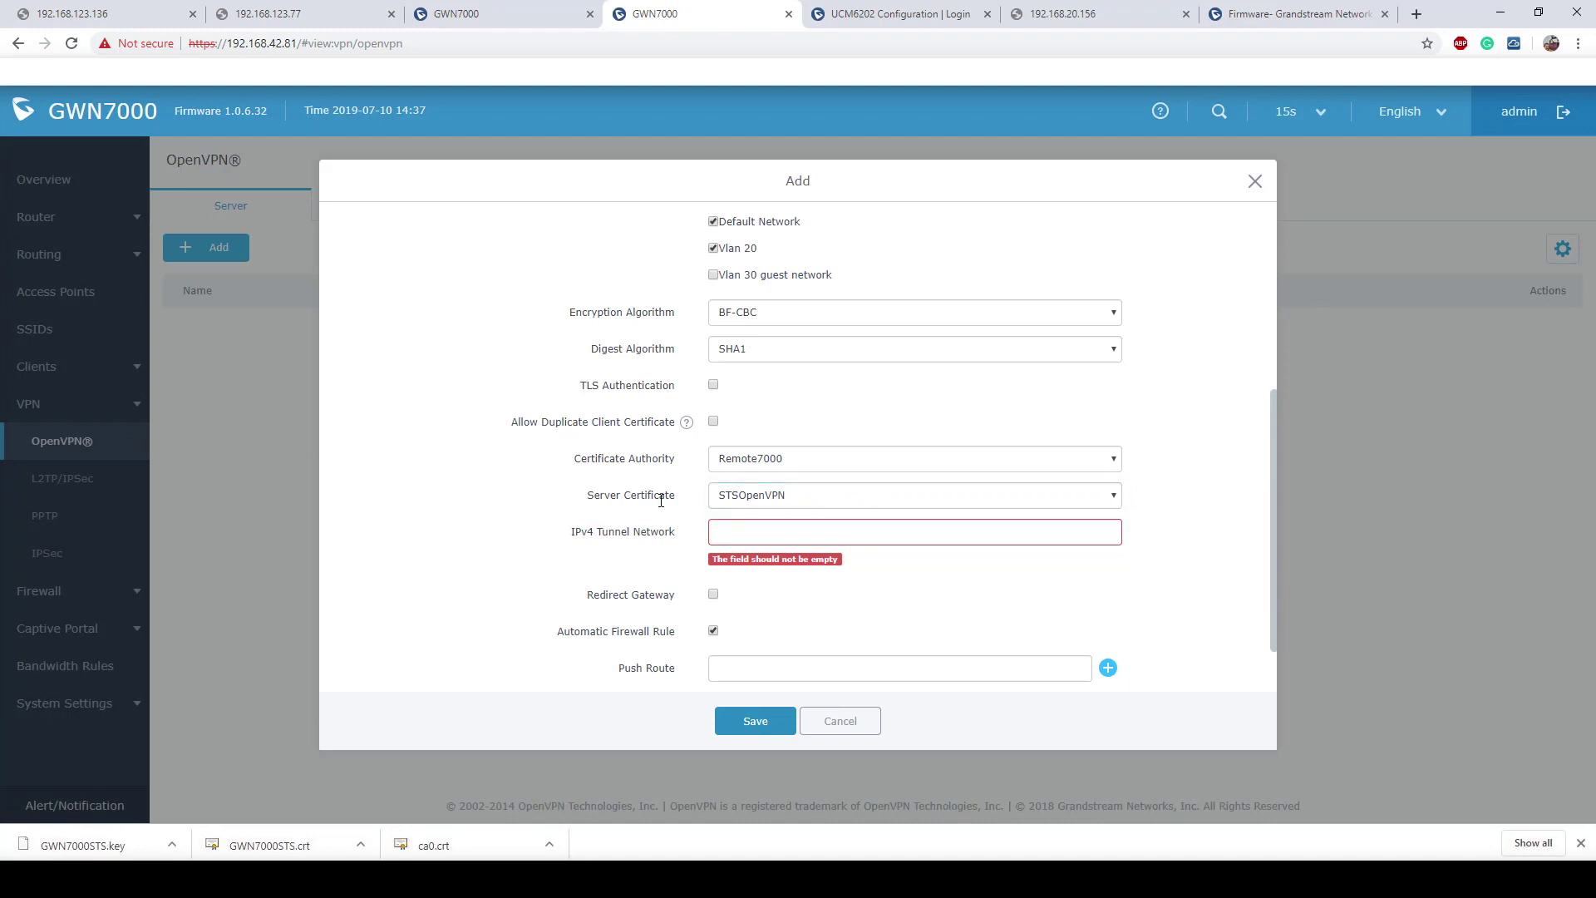
# Step: Set the IPv4 tunnel network to 10.0.10.0/24
pyautogui.click(769, 533)
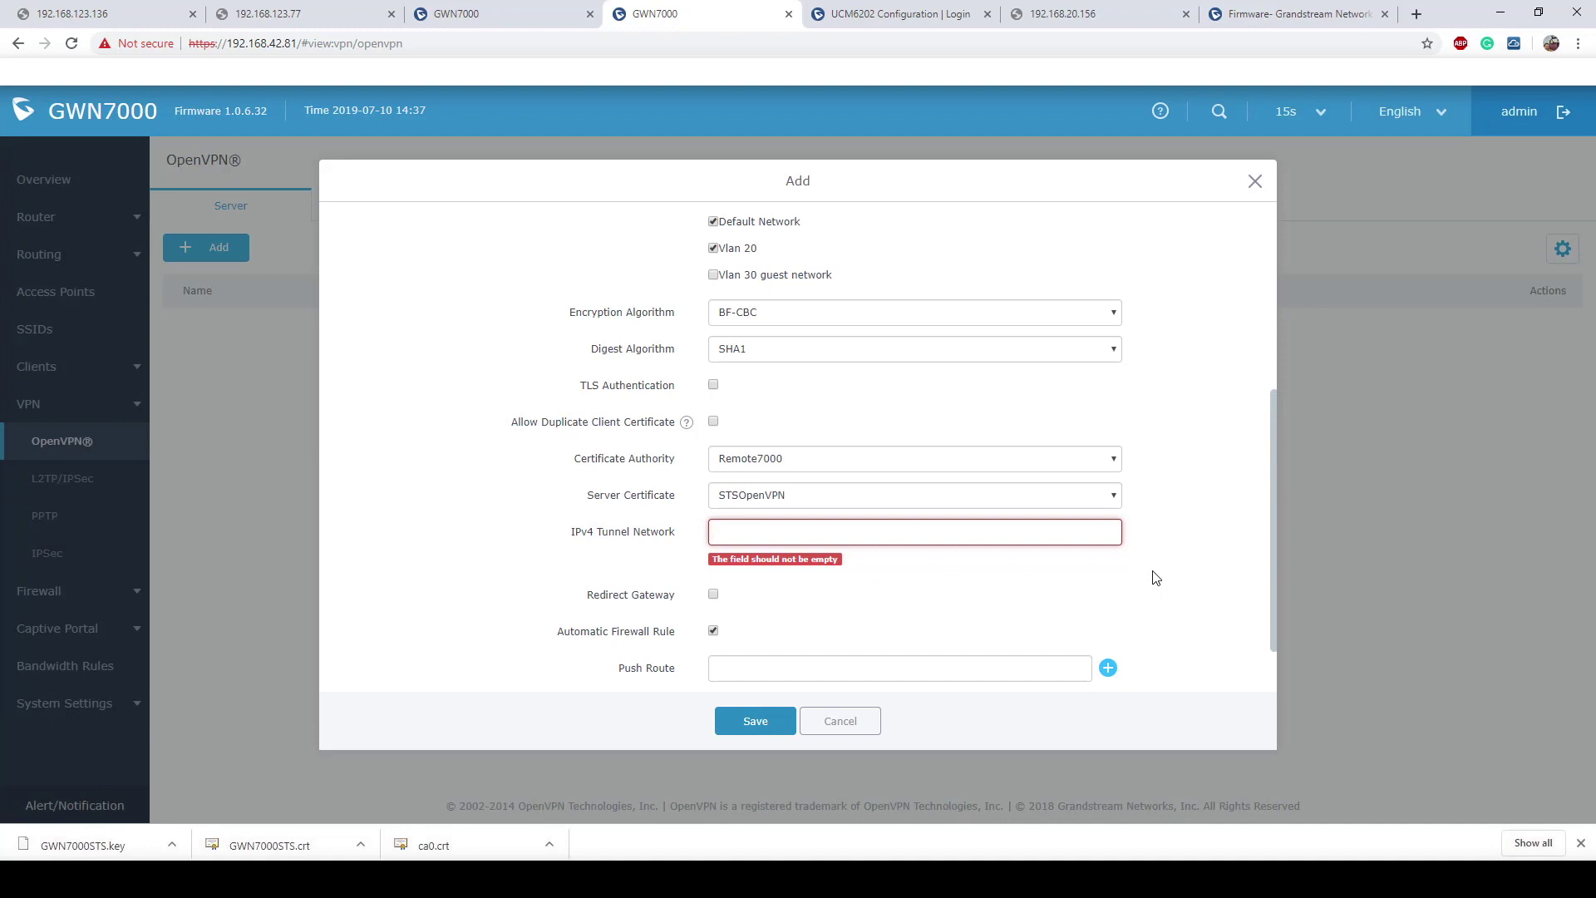
pyautogui.write('10.0.10')
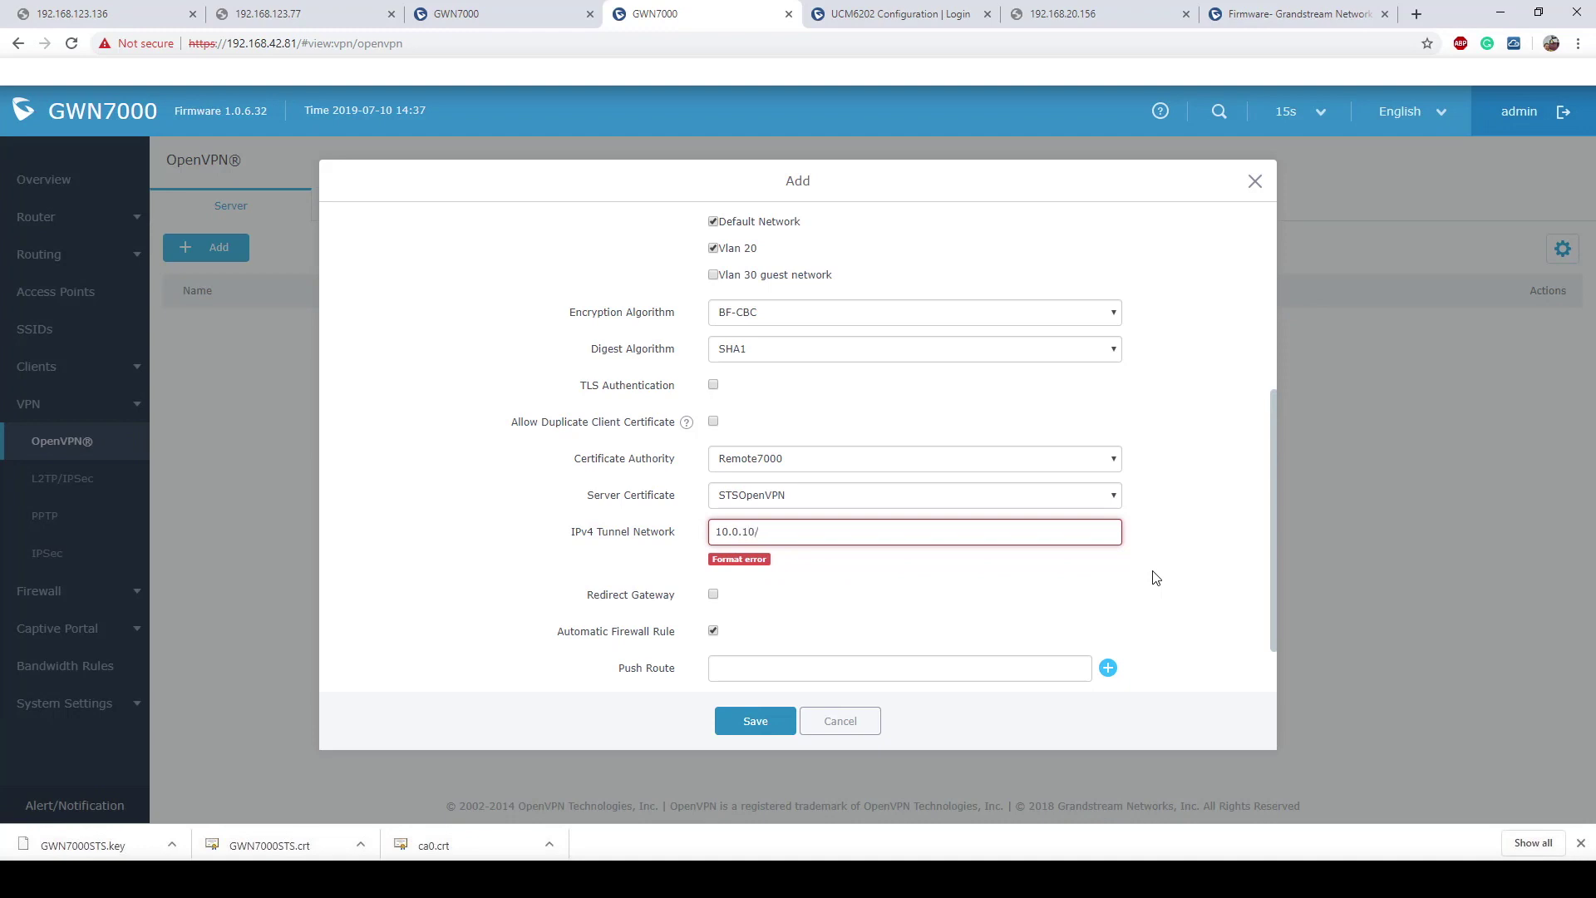
pyautogui.write('.0/24')
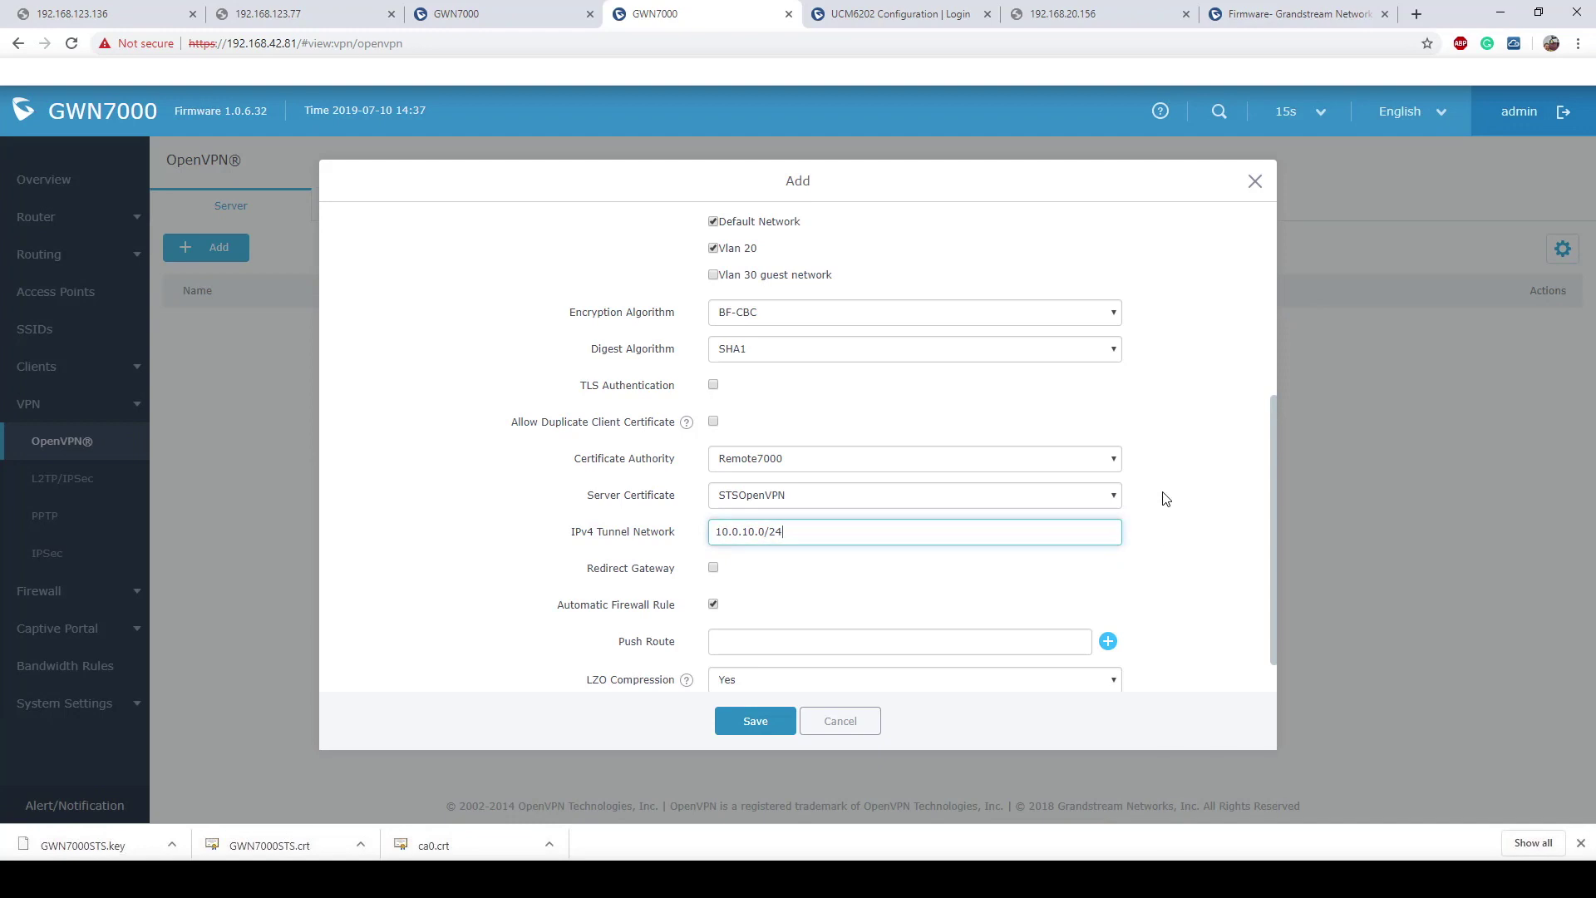
pyautogui.click(1169, 499)
pyautogui.scroll(-1, 1170, 499)
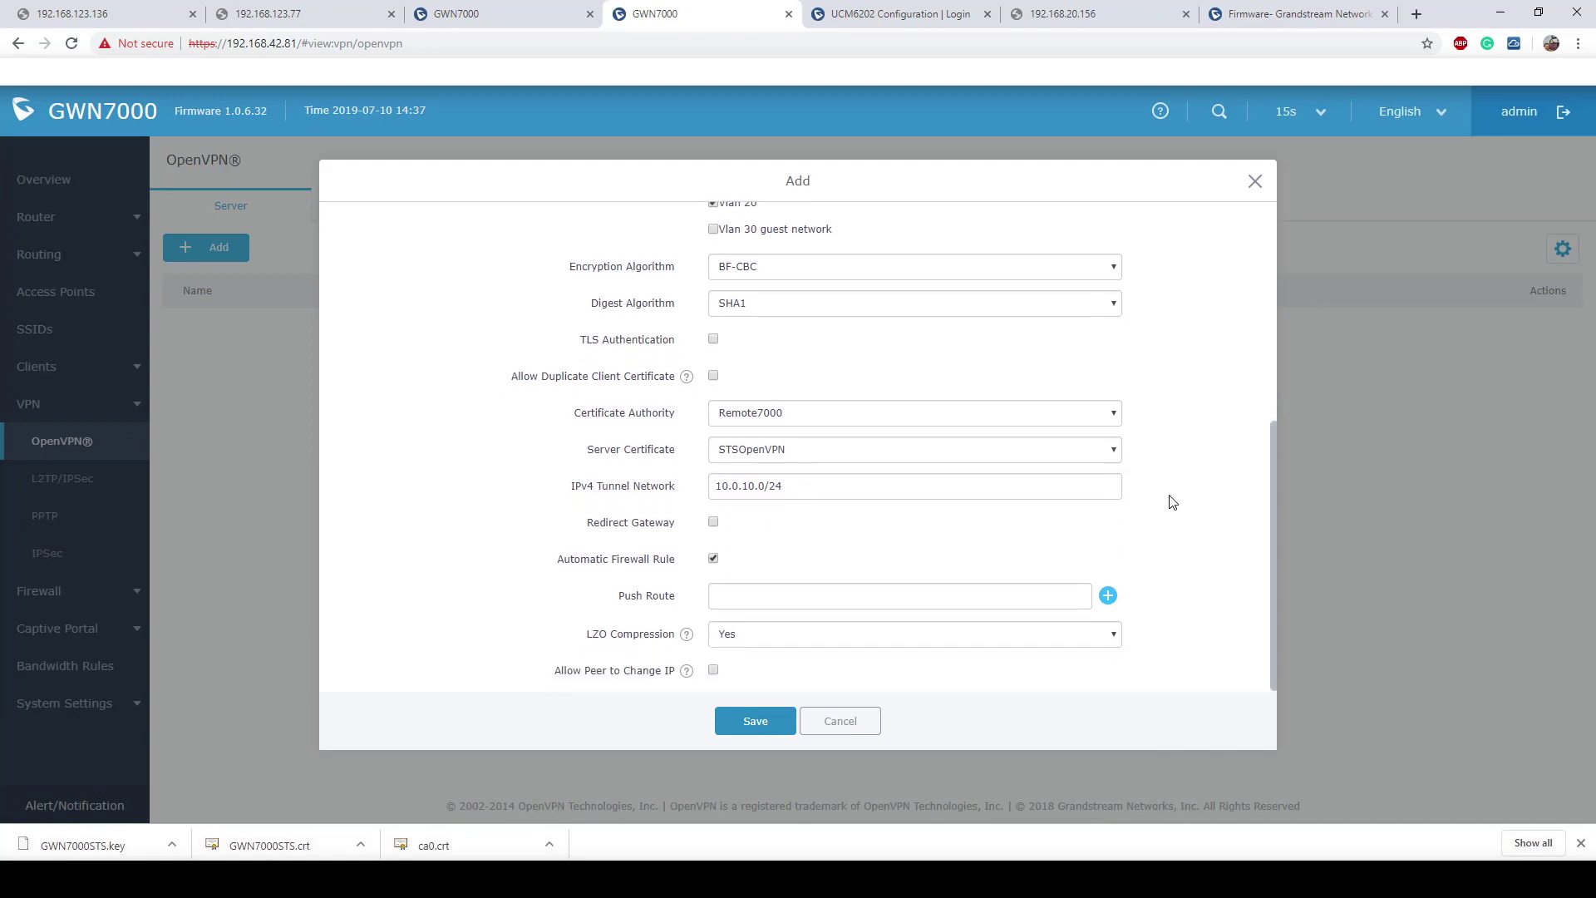
pyautogui.click(747, 591)
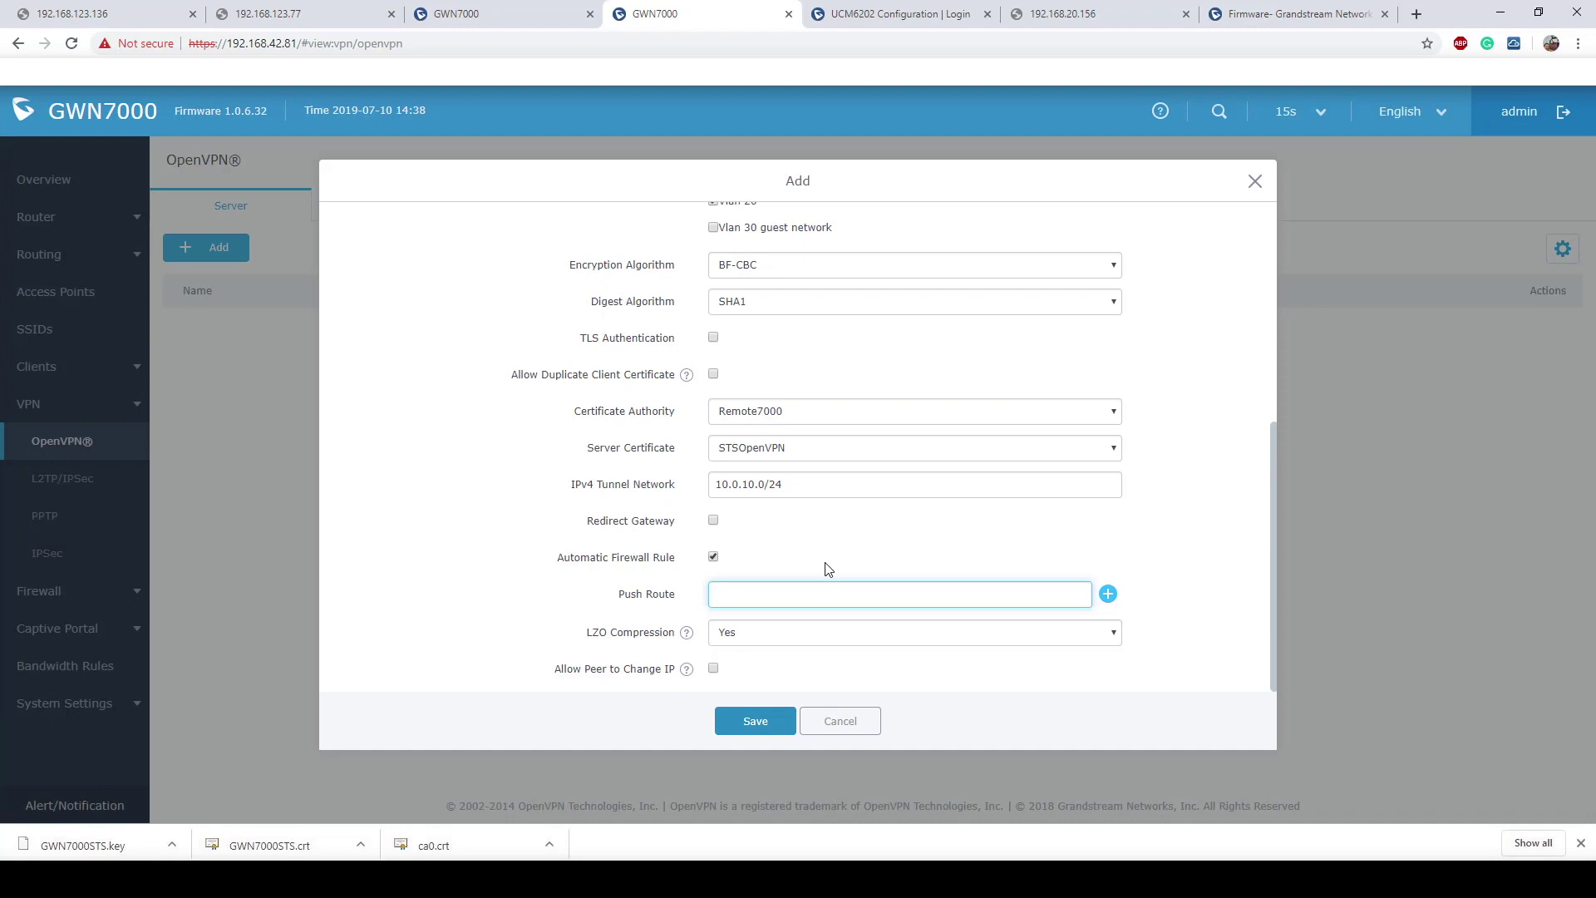
# Step: Add push routes 192.168.1.0/24 and 192.168.20.0/24
pyautogui.write('192.168')
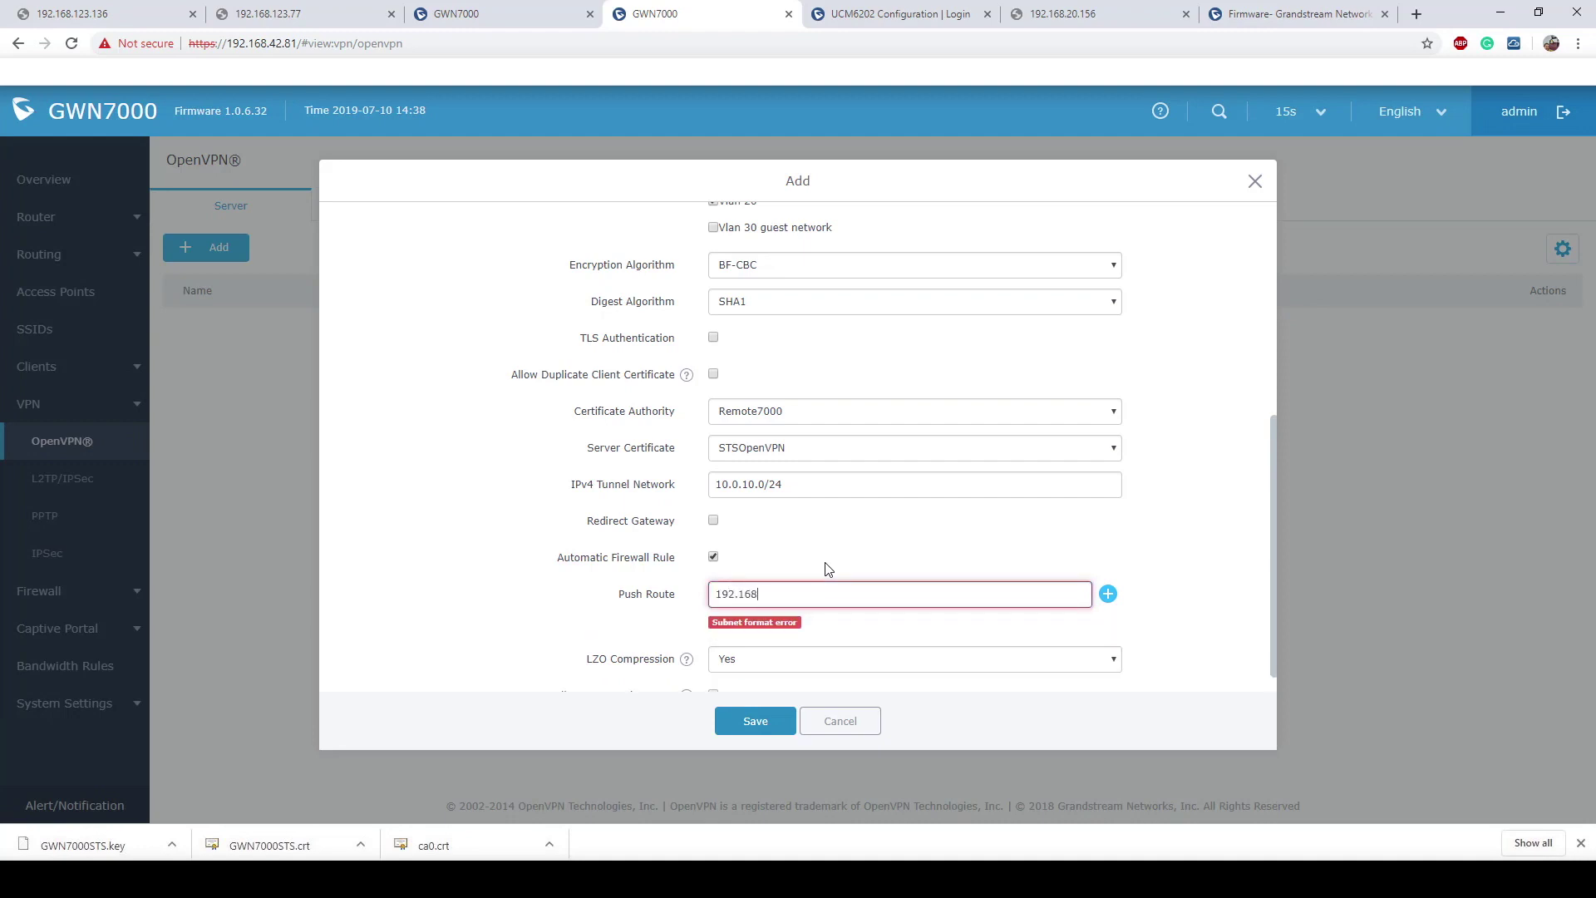
pyautogui.write('.1.0/24')
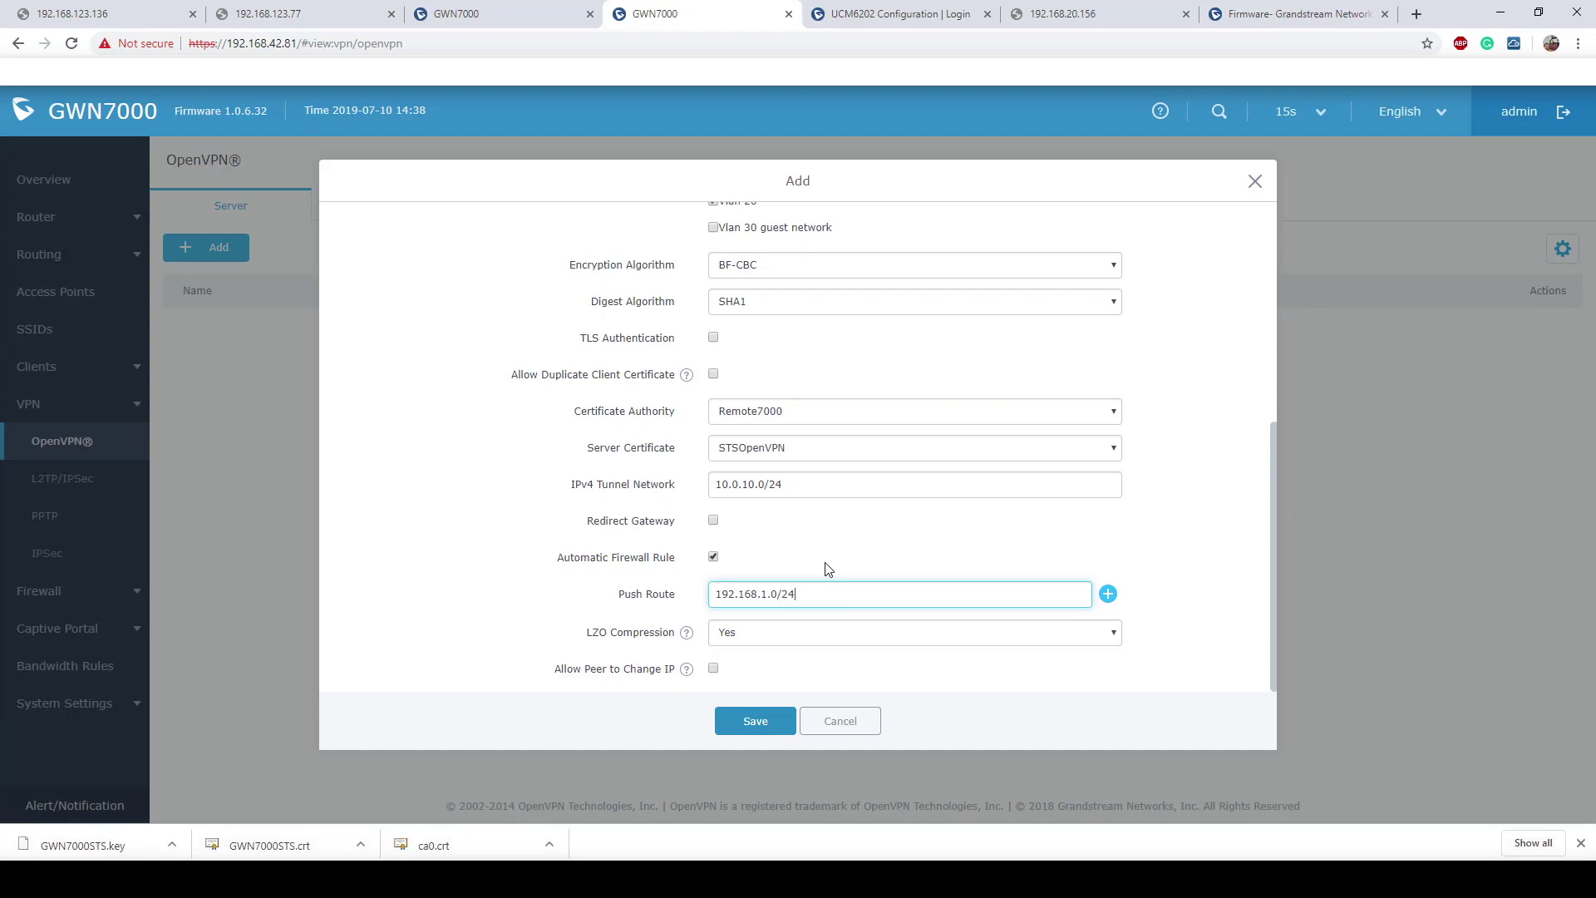
pyautogui.click(1107, 593)
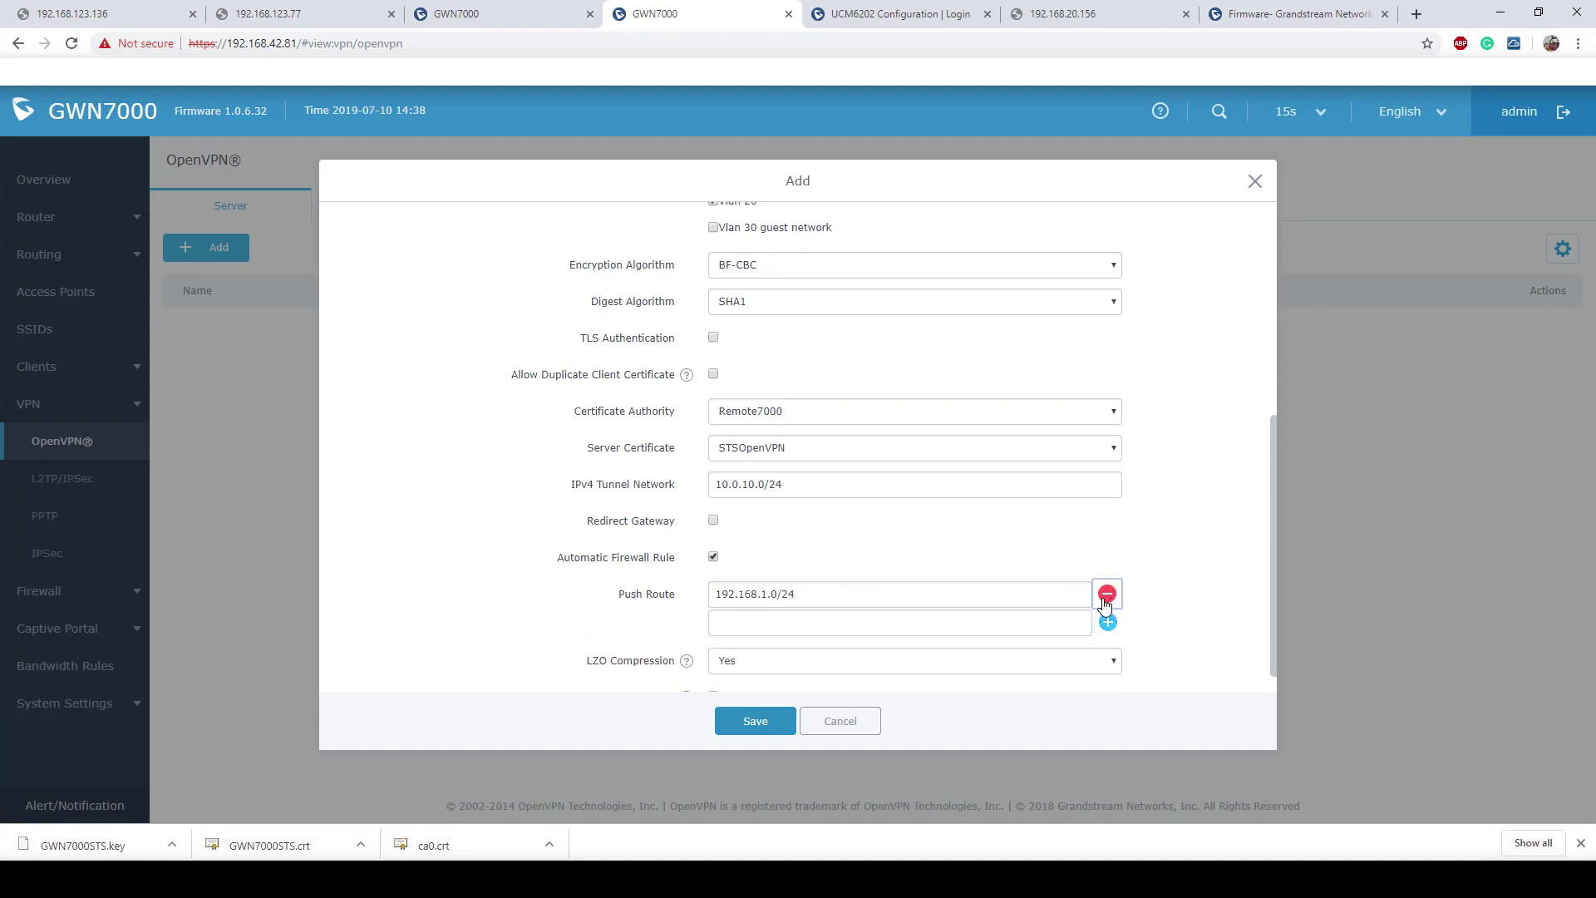
pyautogui.click(930, 628)
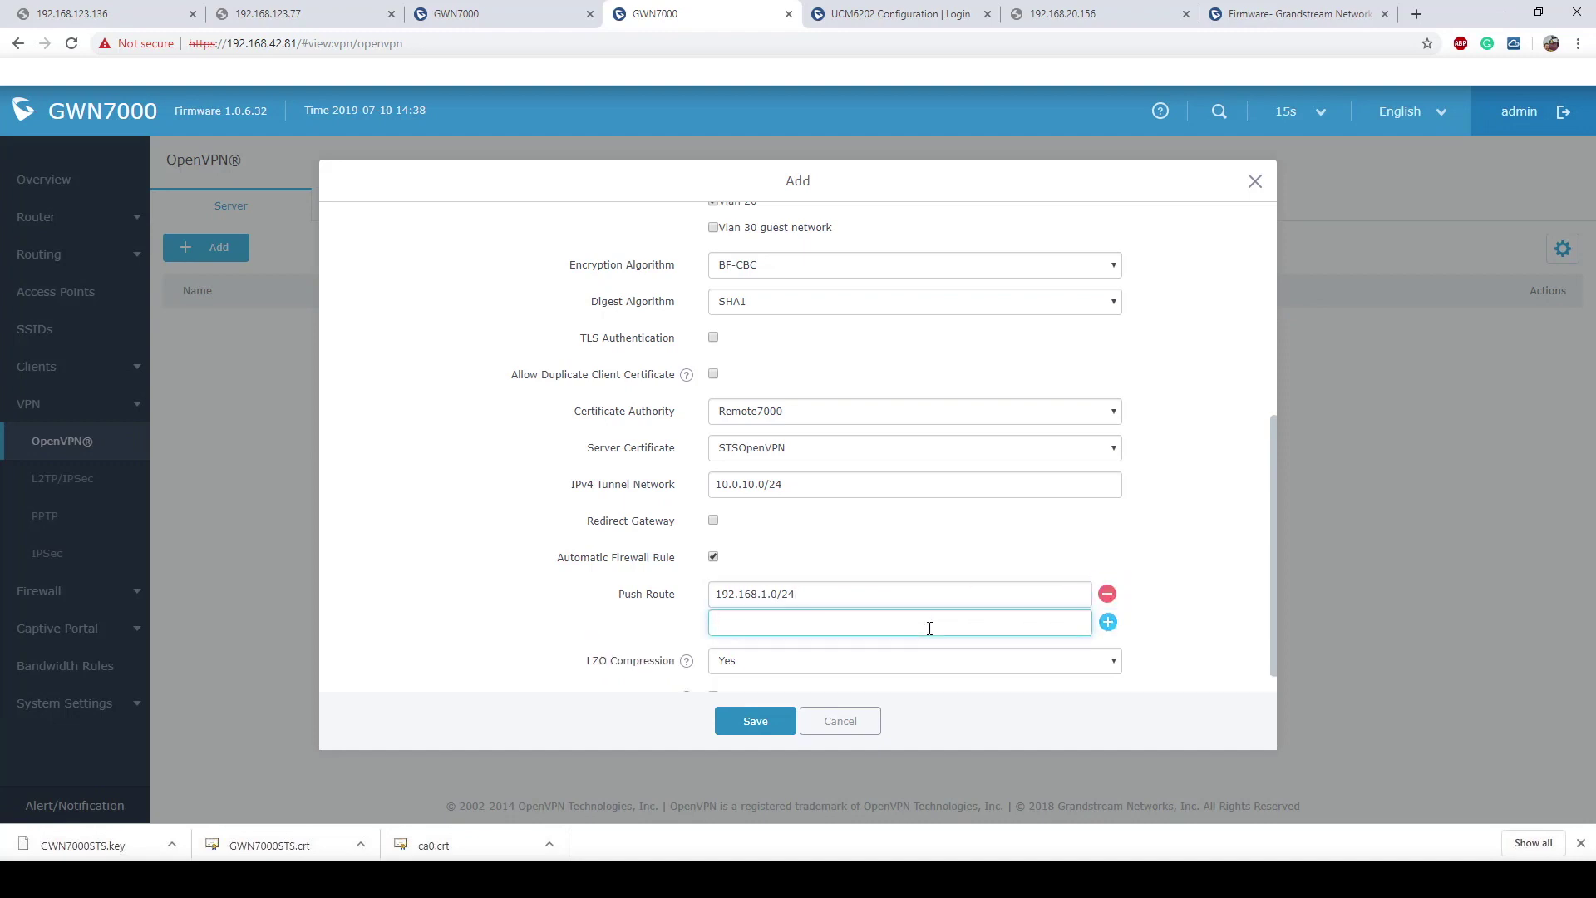
pyautogui.write('192')
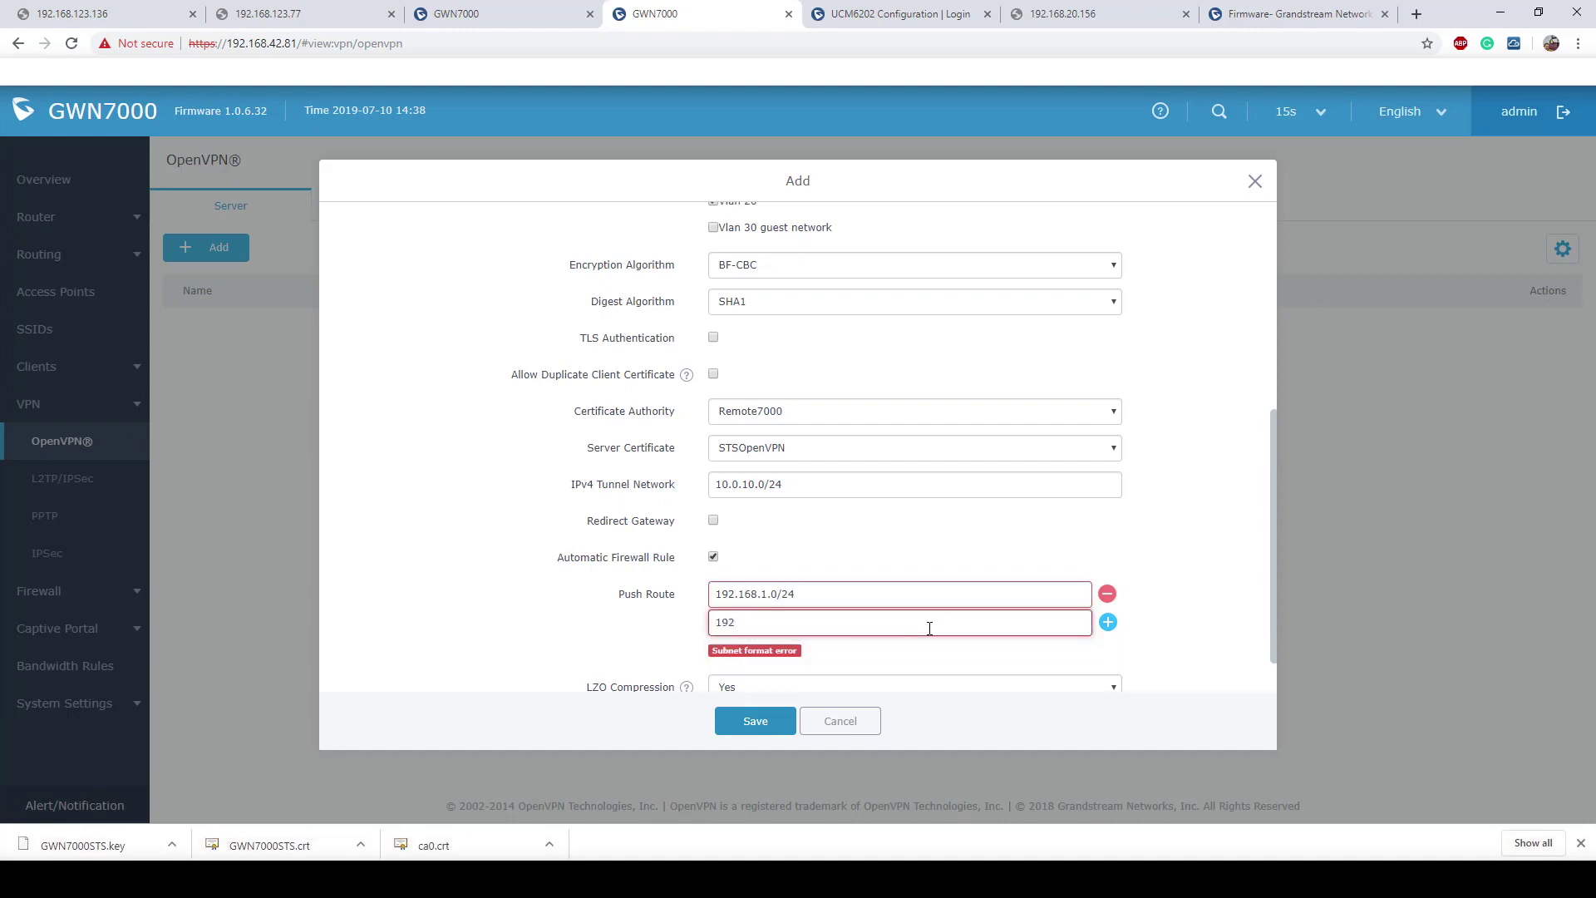
pyautogui.write('1168.20.0/24')
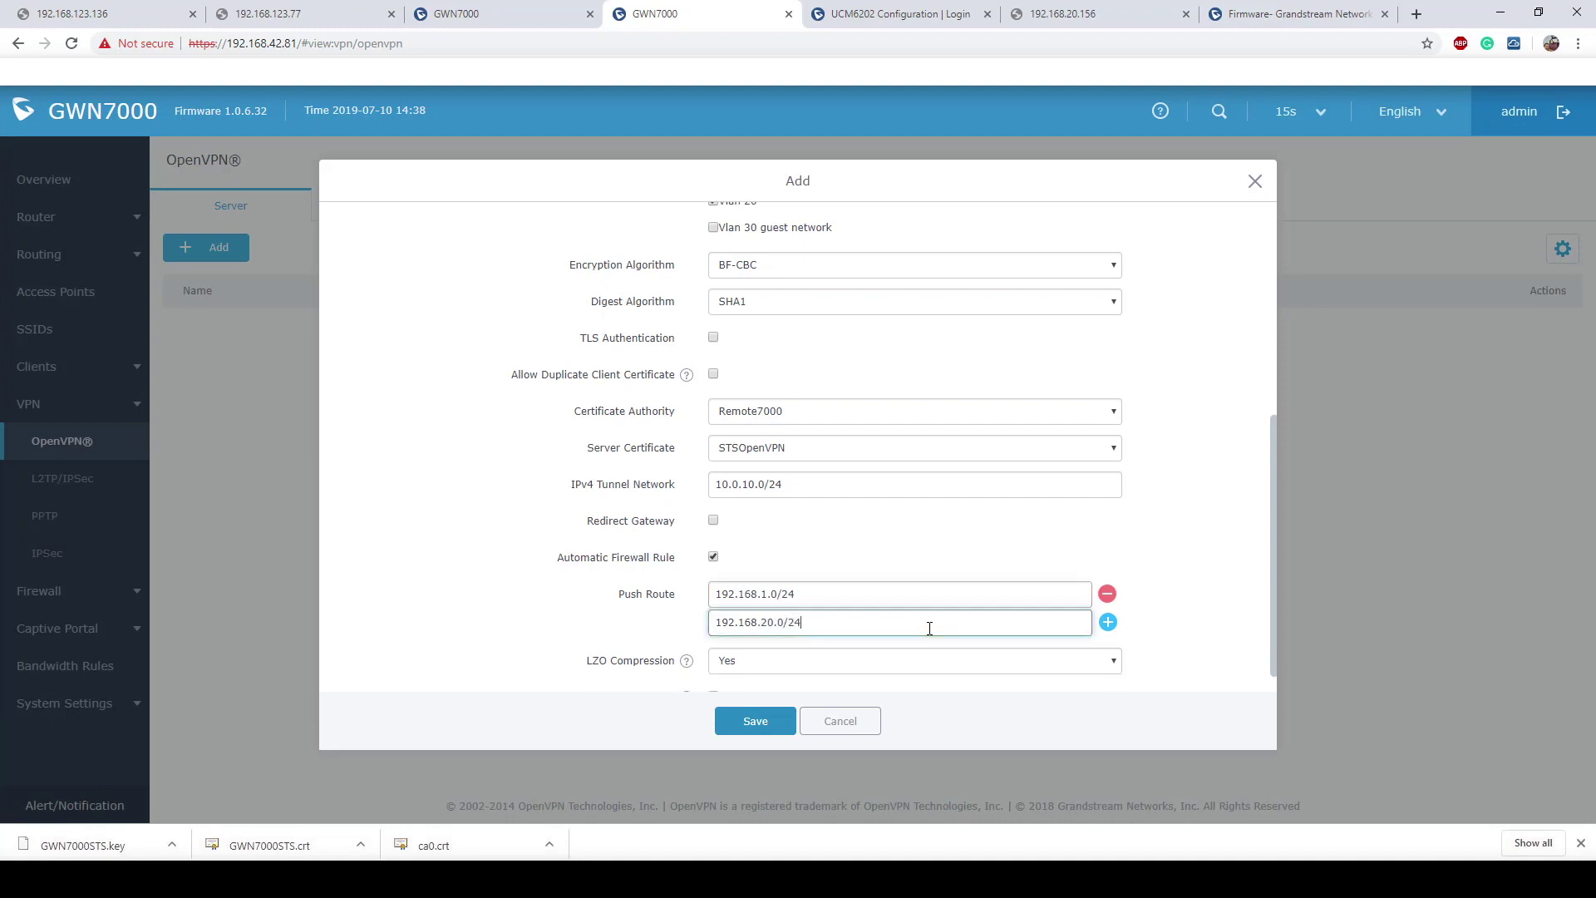
pyautogui.click(1108, 622)
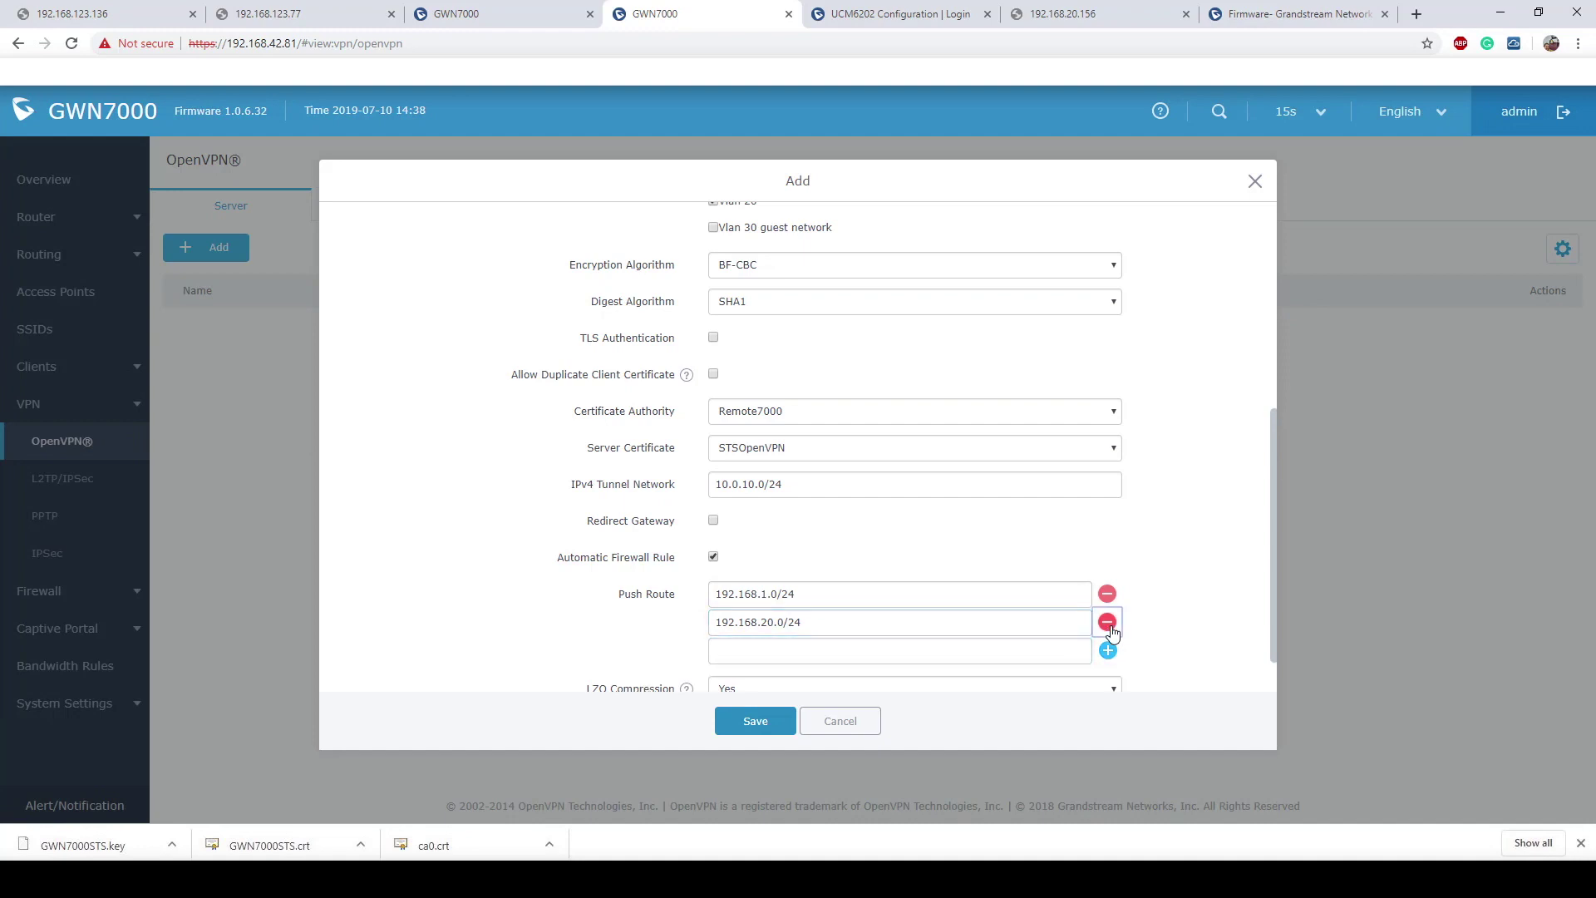
pyautogui.click(910, 650)
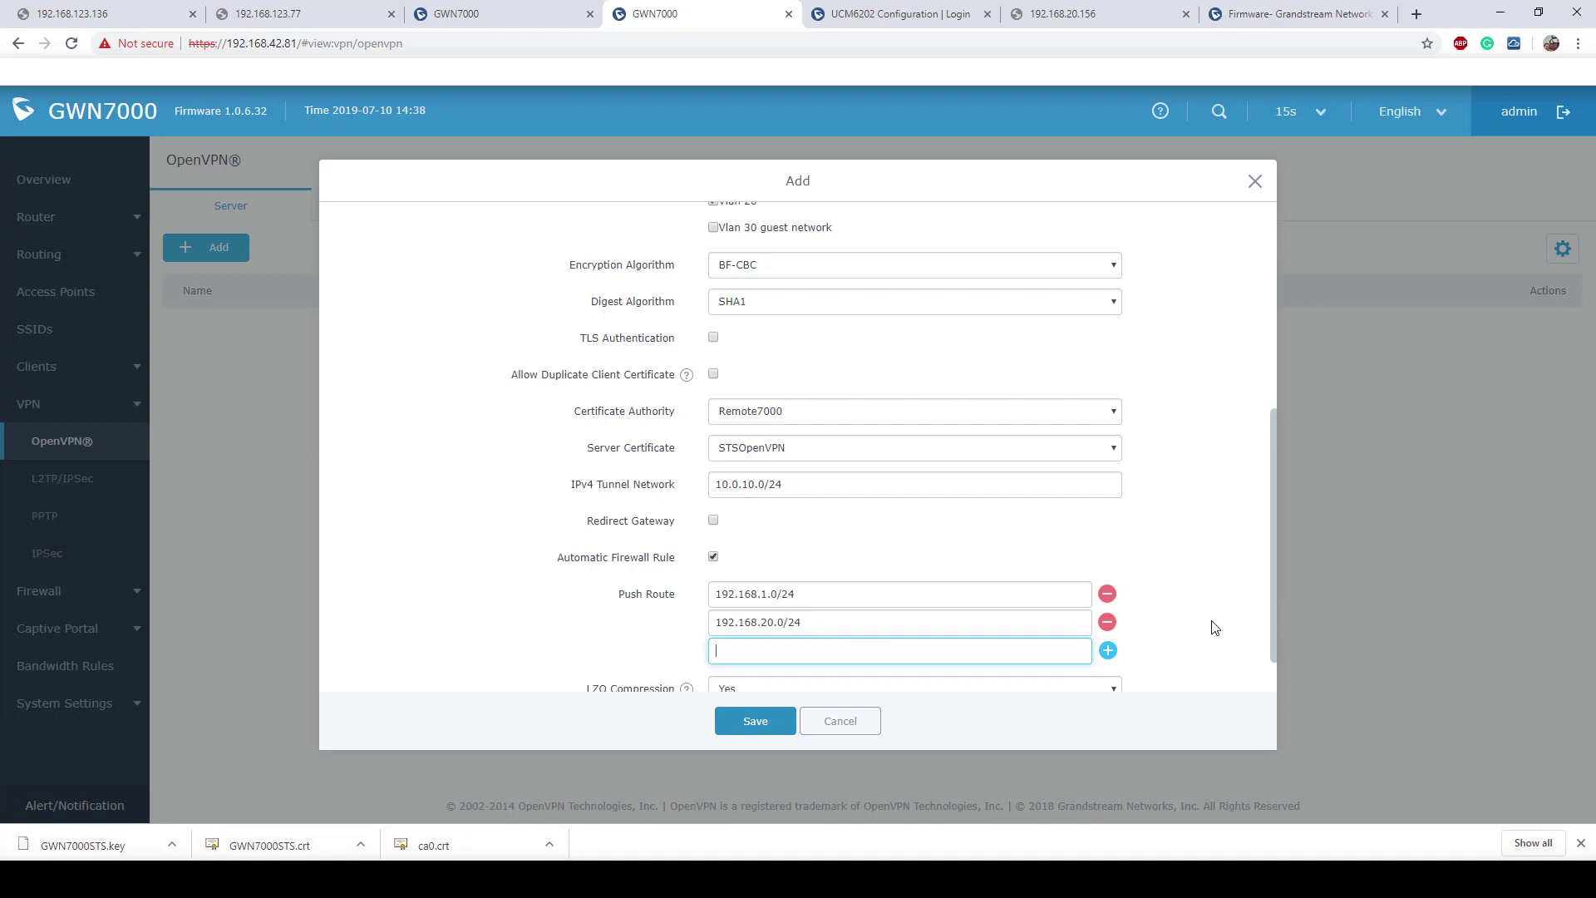
pyautogui.scroll(-1, 1215, 629)
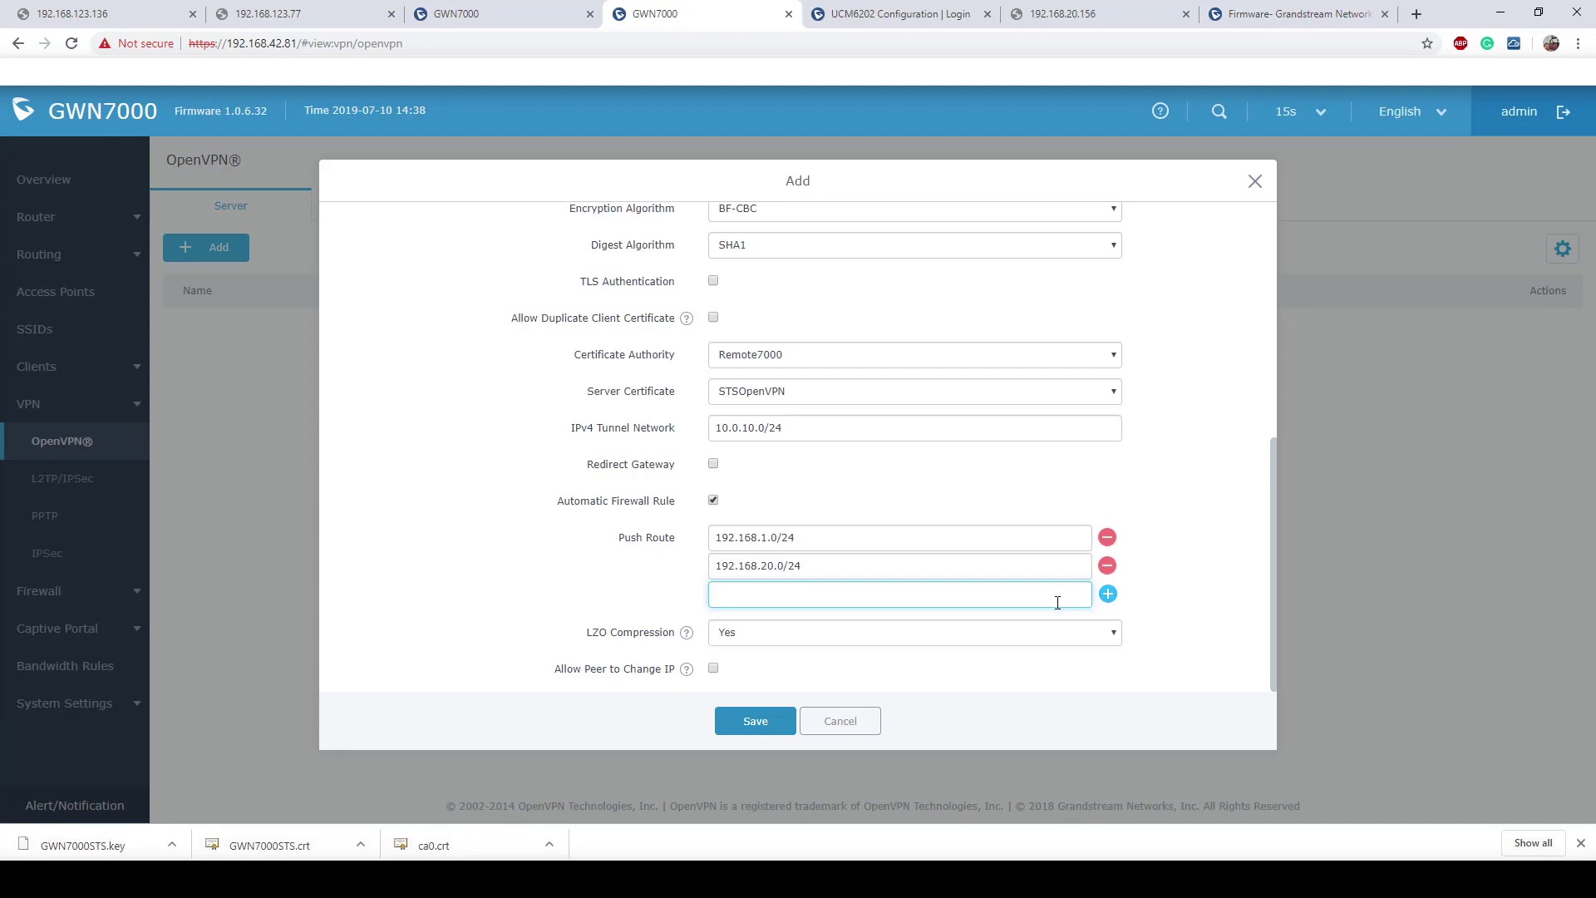
# Step: Set LZO compression to No and save the STSOpenVPN server
pyautogui.click(1185, 590)
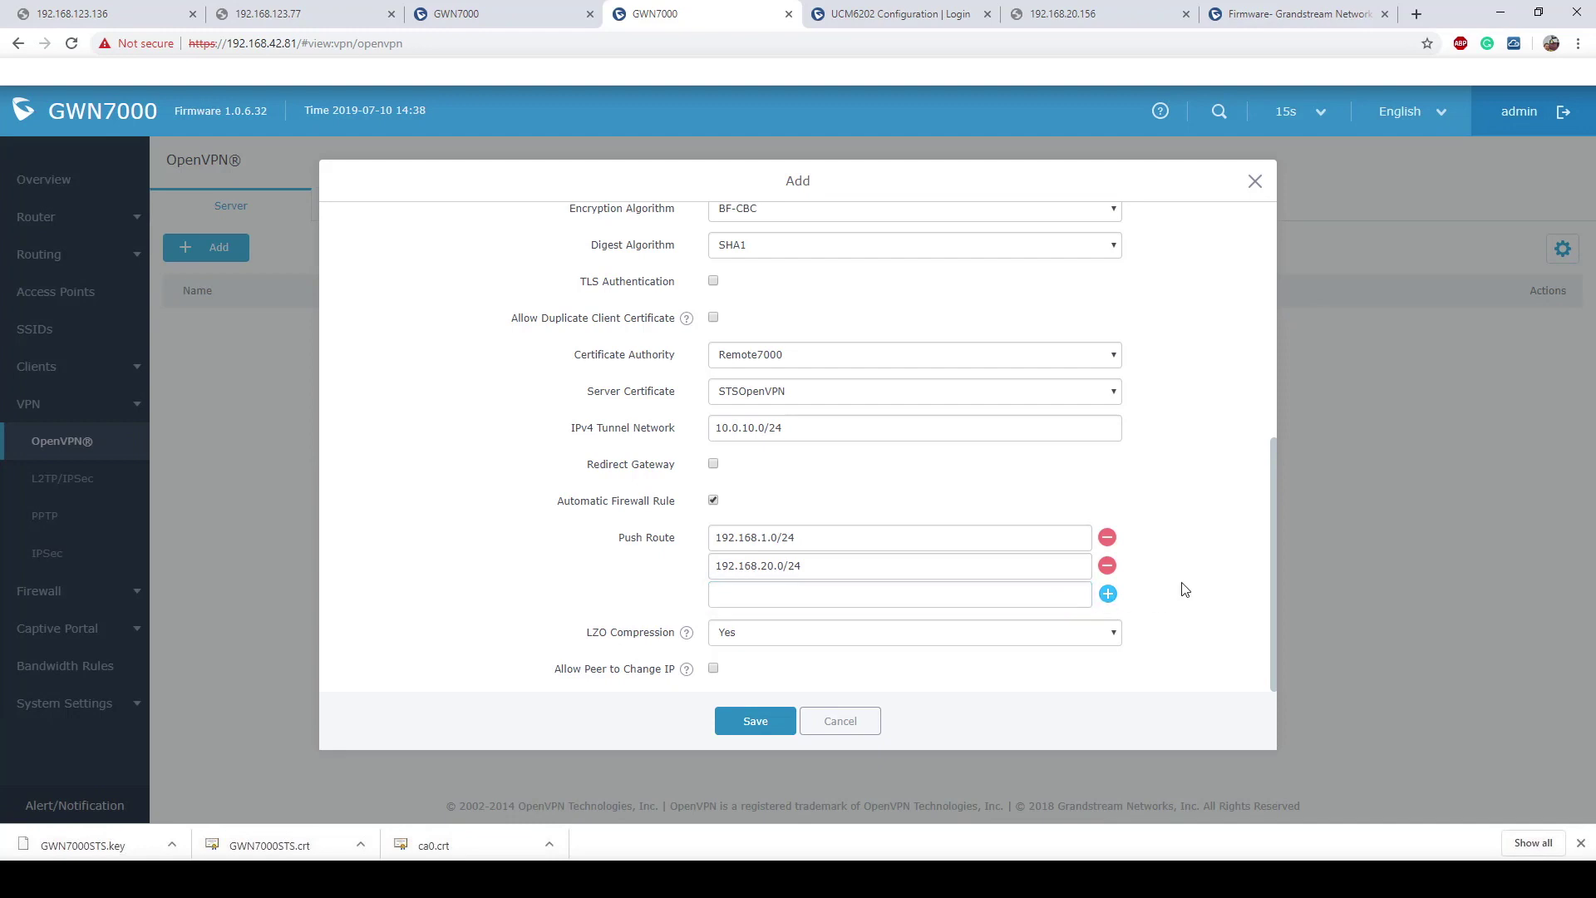
pyautogui.click(847, 636)
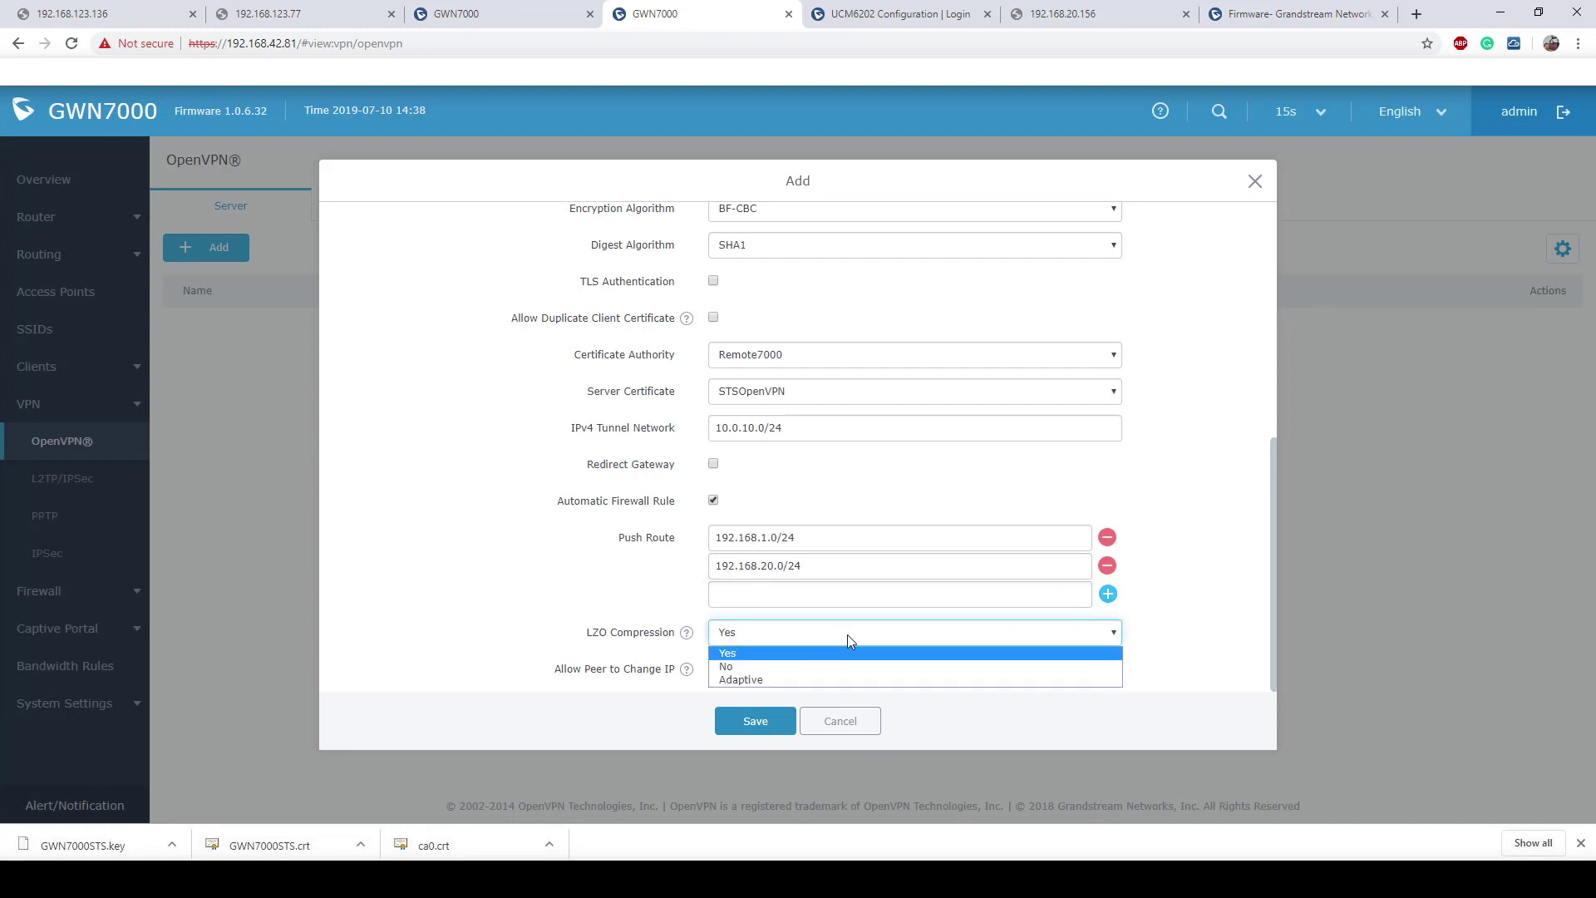
pyautogui.click(801, 665)
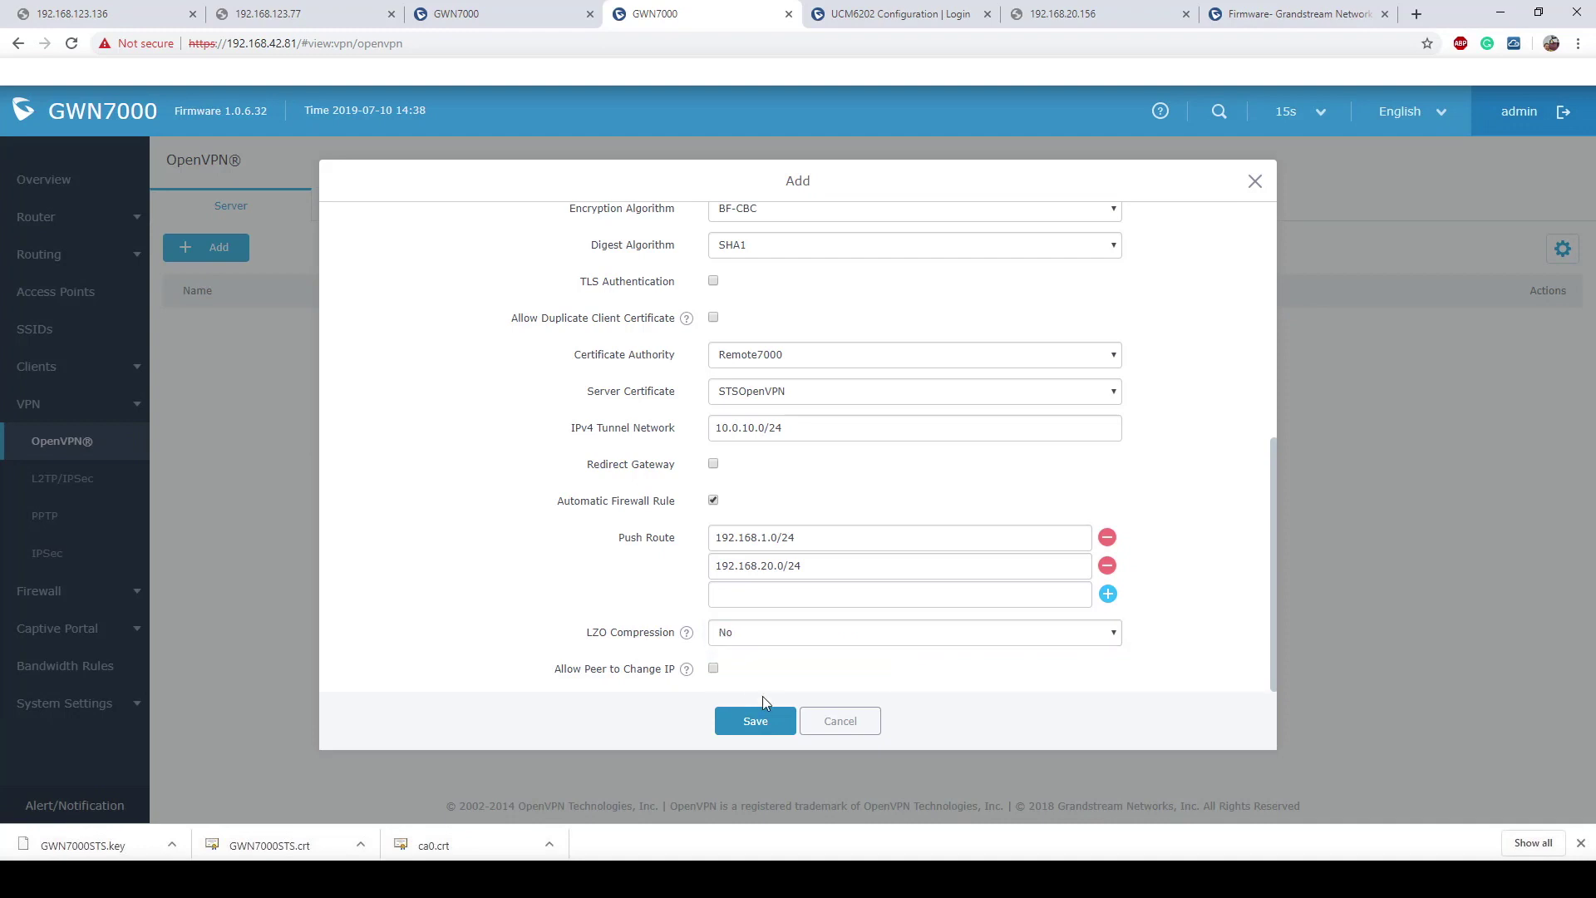
pyautogui.click(756, 722)
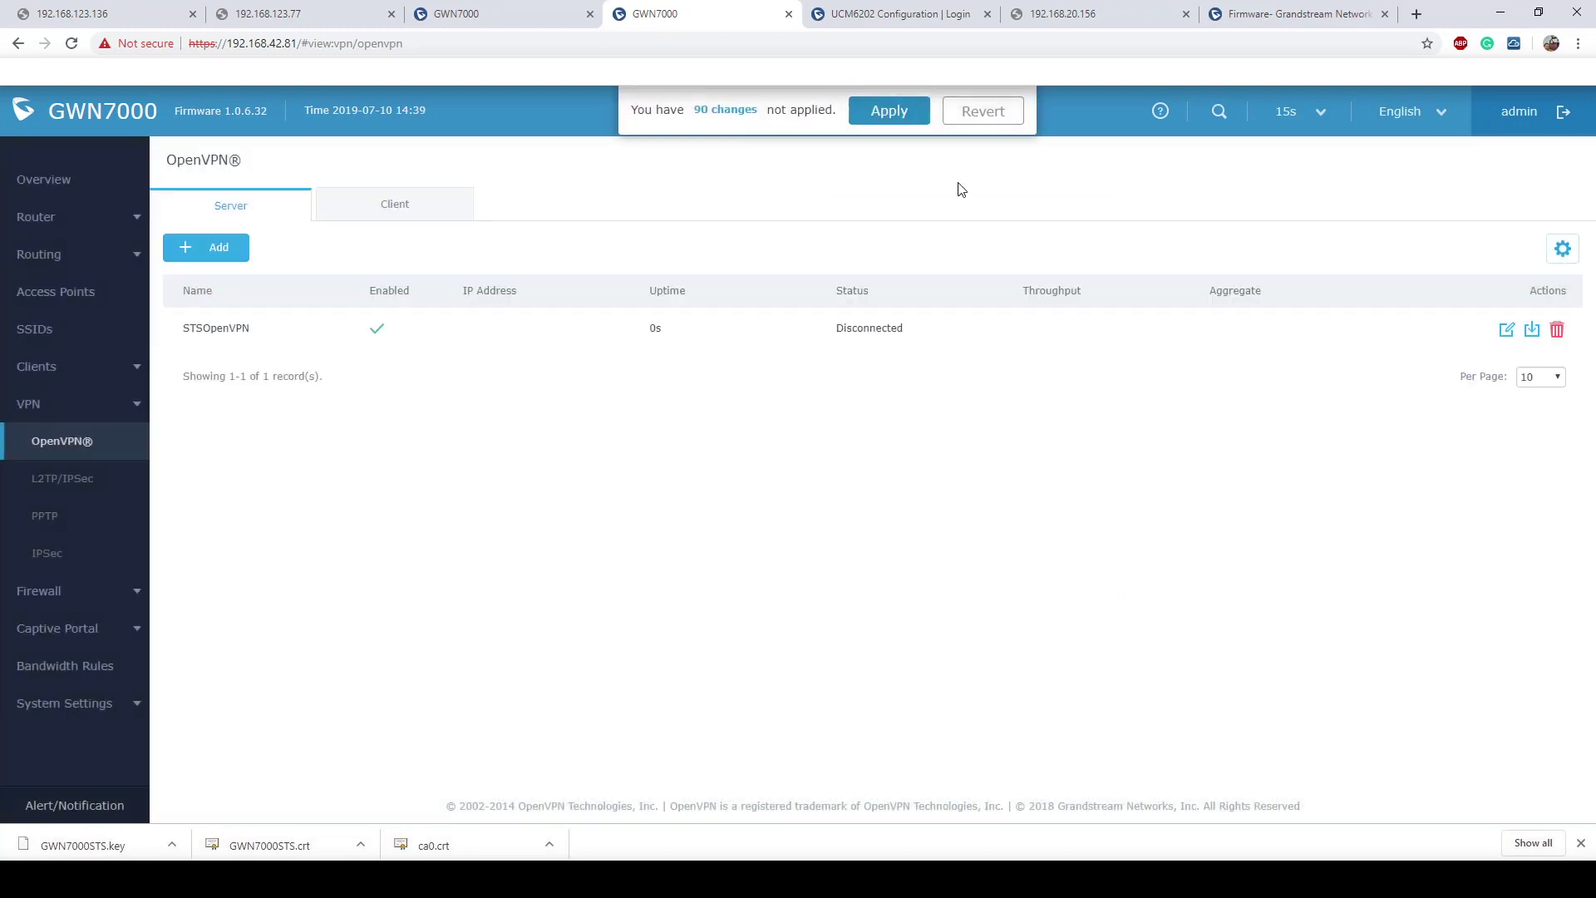
# Step: Apply the pending changes so STSOpenVPN runs Connected at 10.0.10.1
pyautogui.click(878, 115)
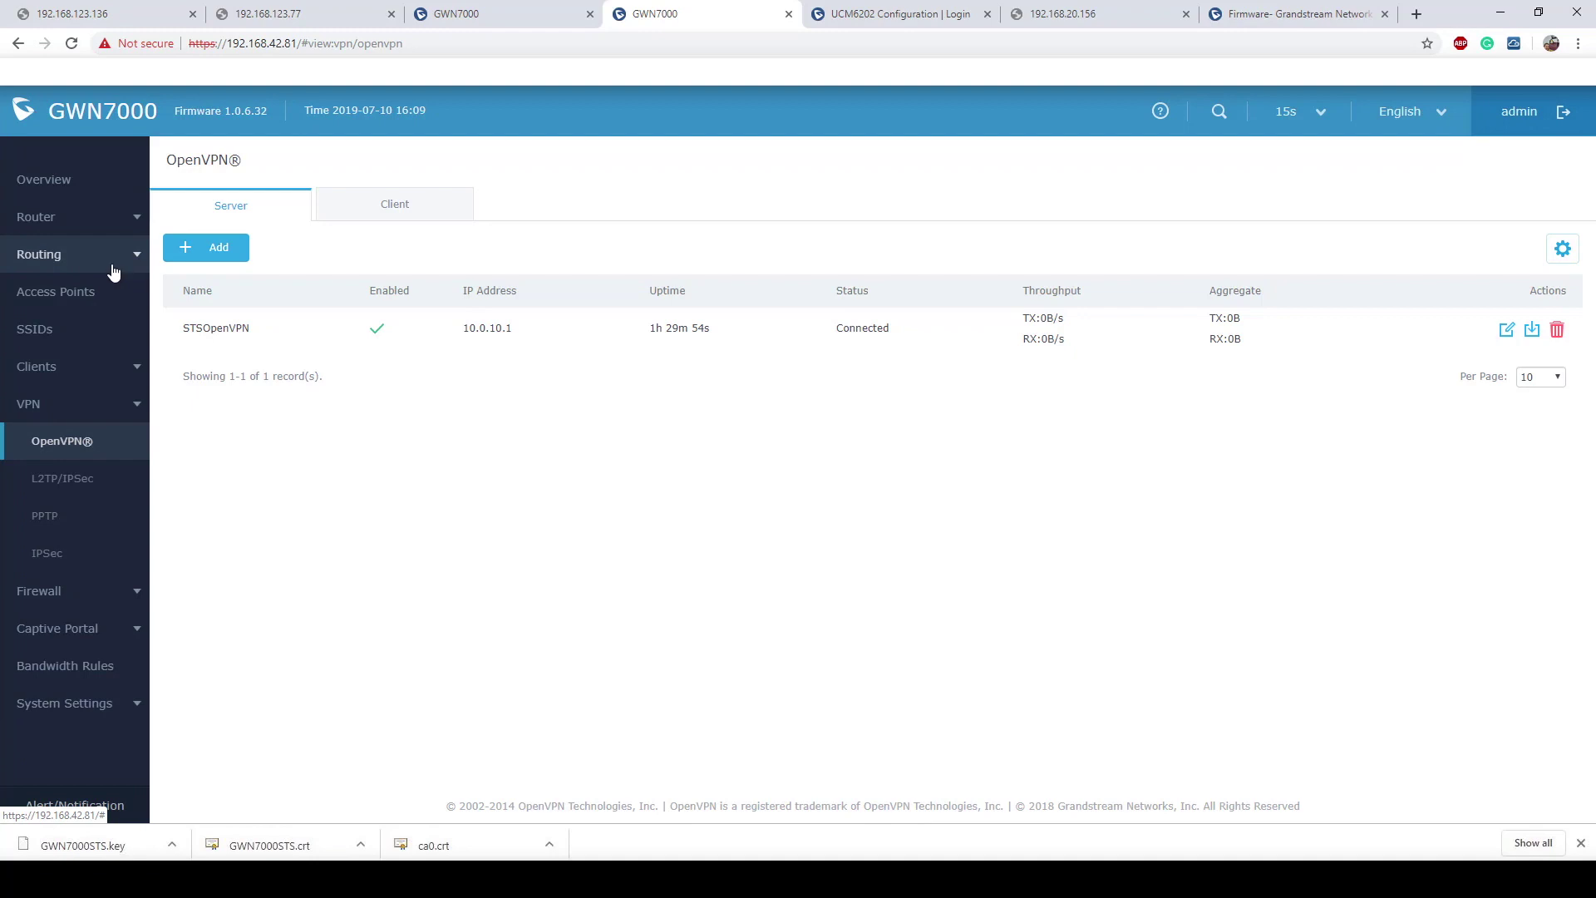
# Step: In Router > LAN, route Default Network and Vlan 20 to STSOpenVPN, saving each
pyautogui.click(35, 218)
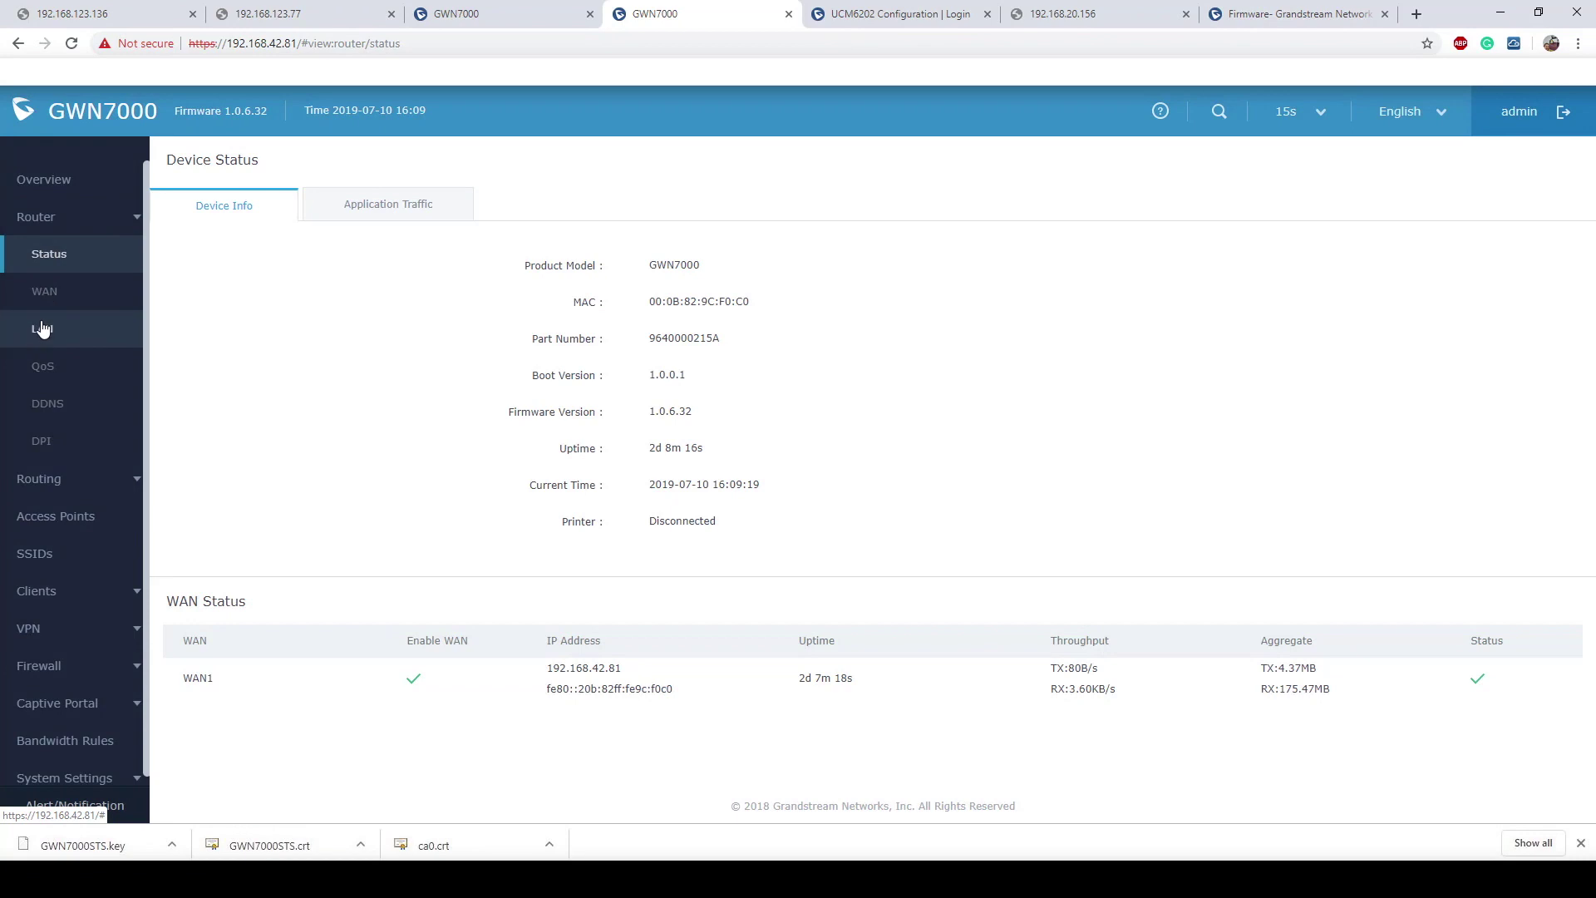
pyautogui.click(40, 329)
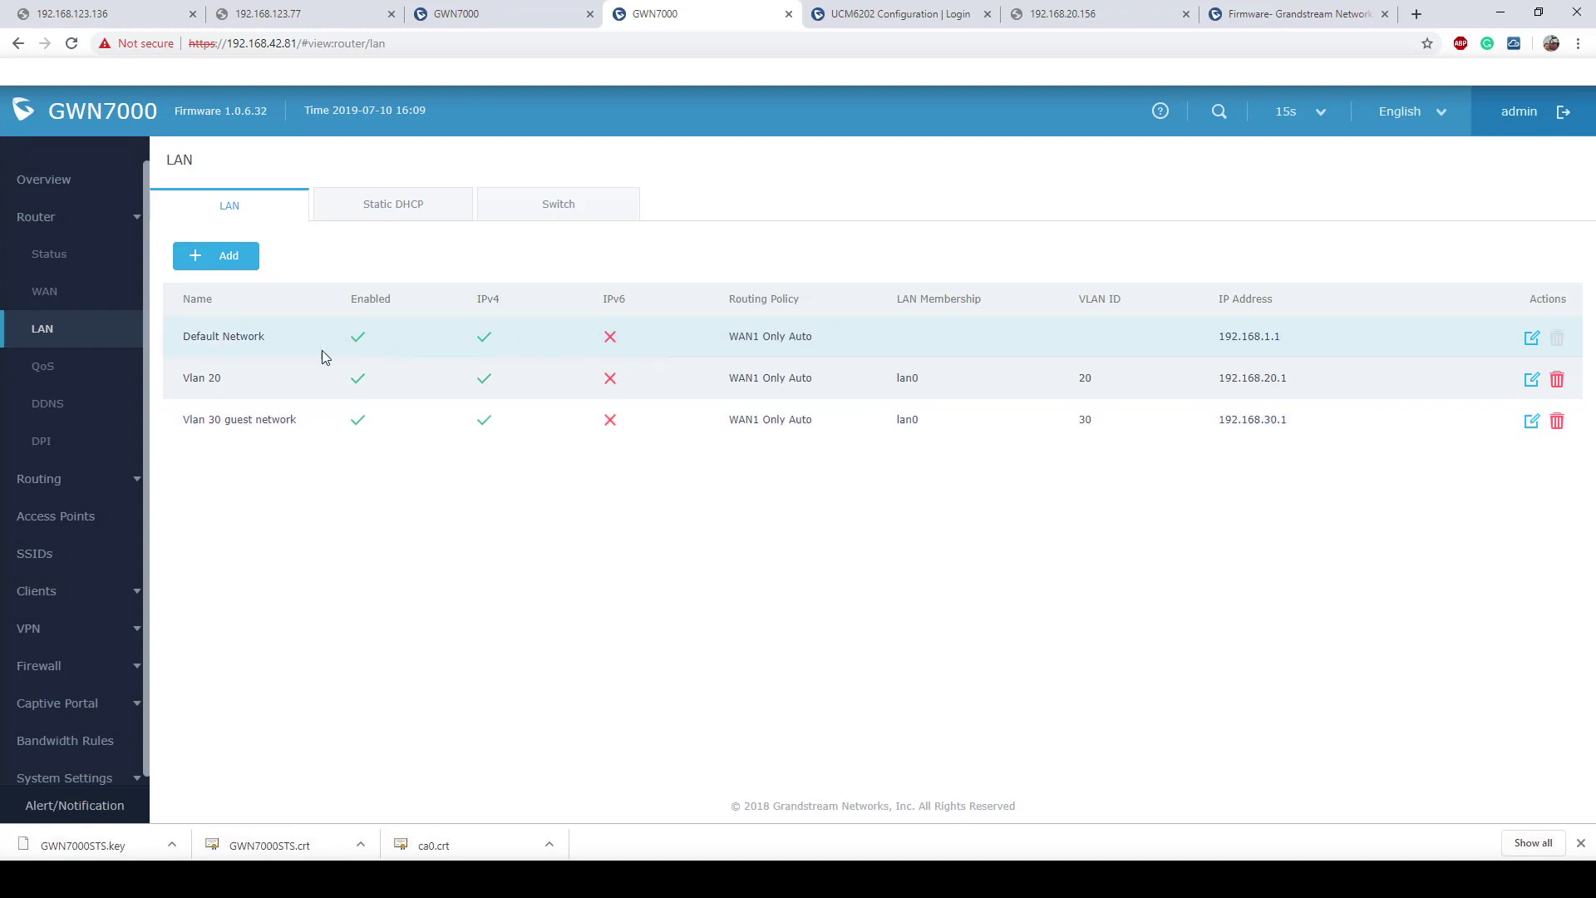
pyautogui.click(1530, 339)
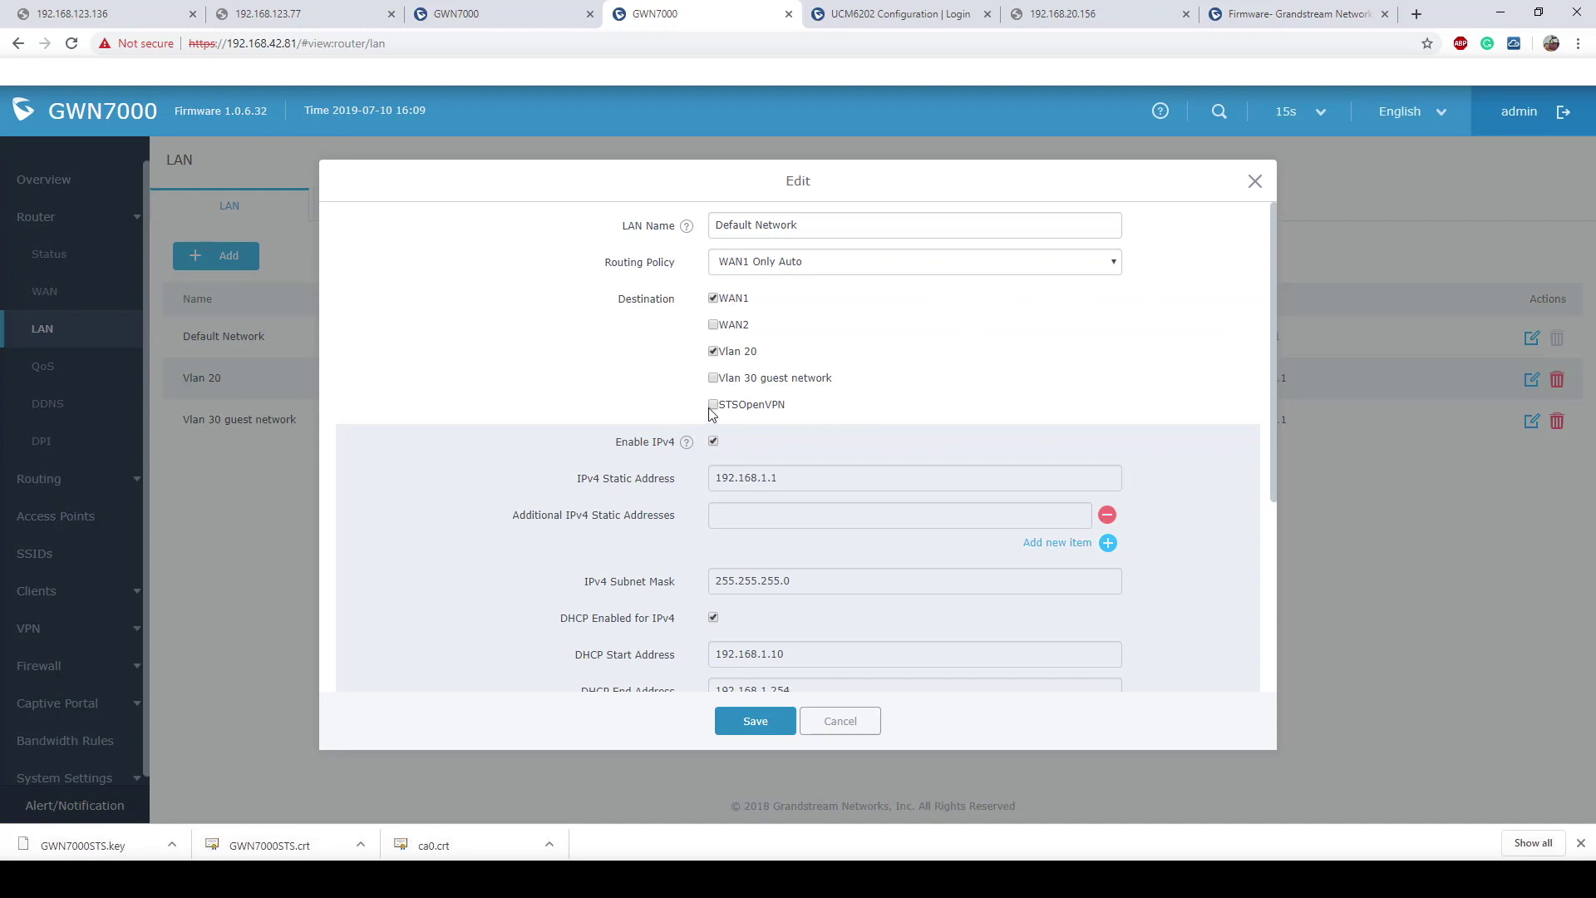
pyautogui.click(753, 722)
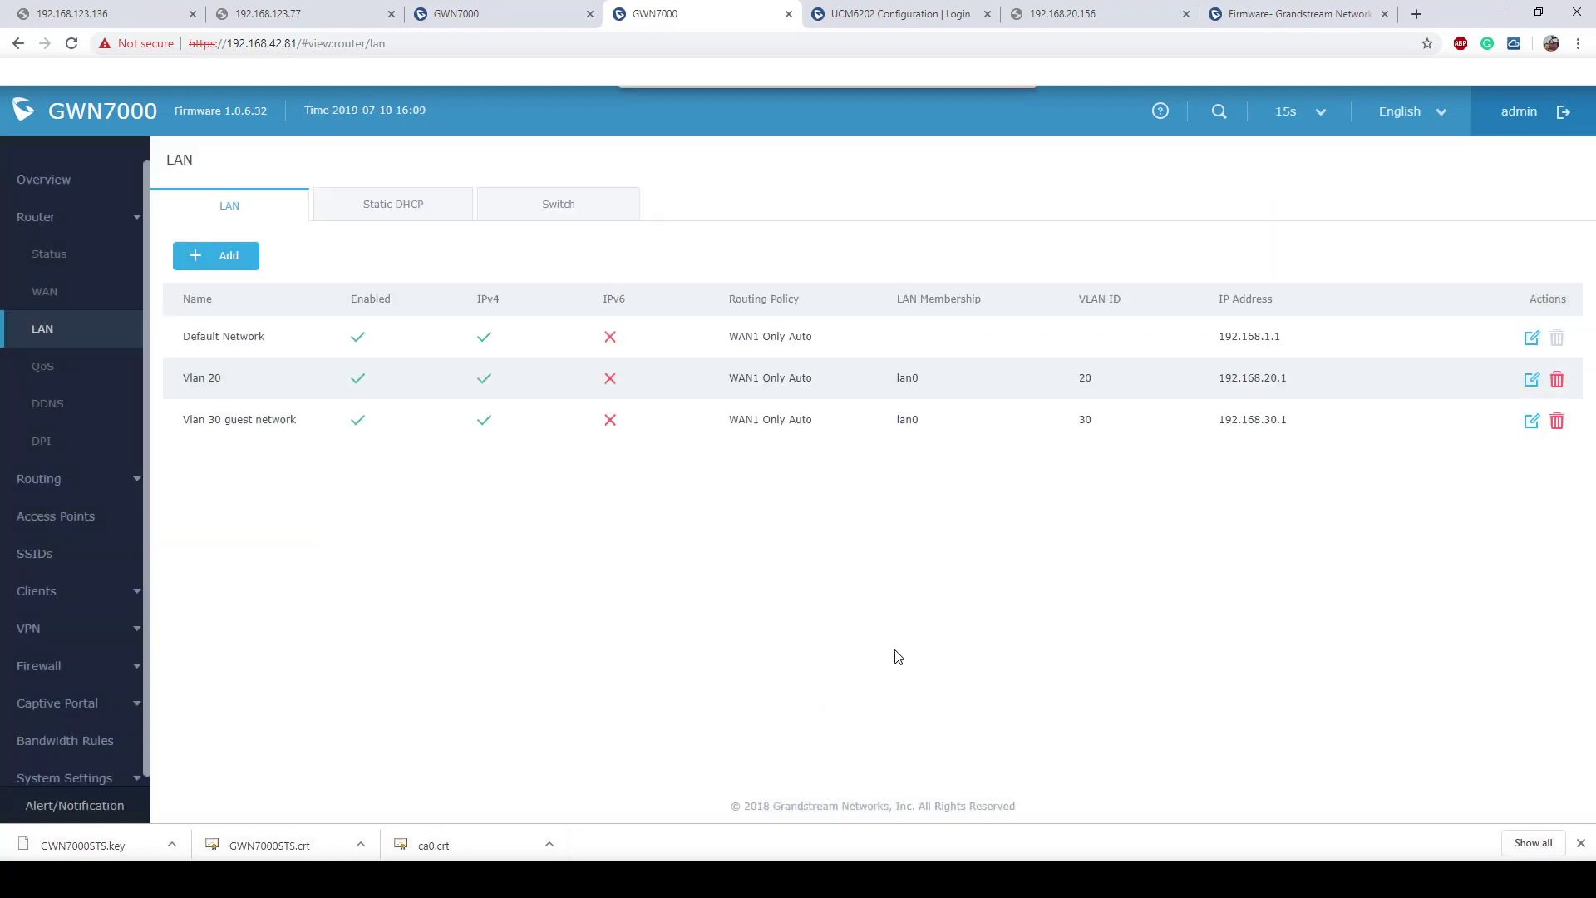
pyautogui.click(1531, 382)
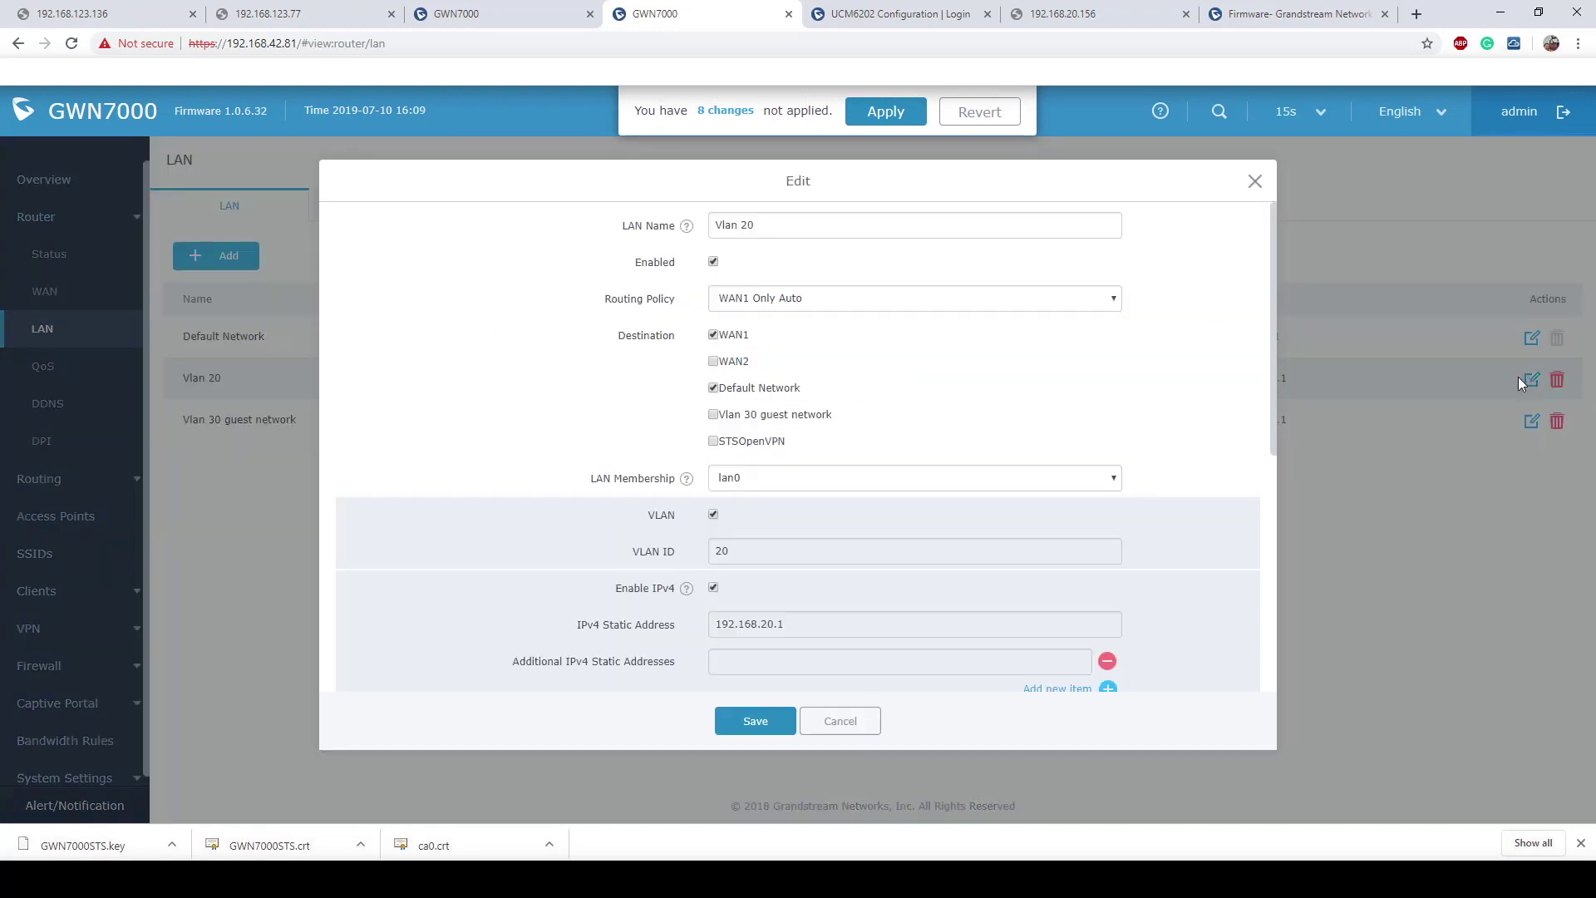
pyautogui.click(713, 441)
pyautogui.click(752, 720)
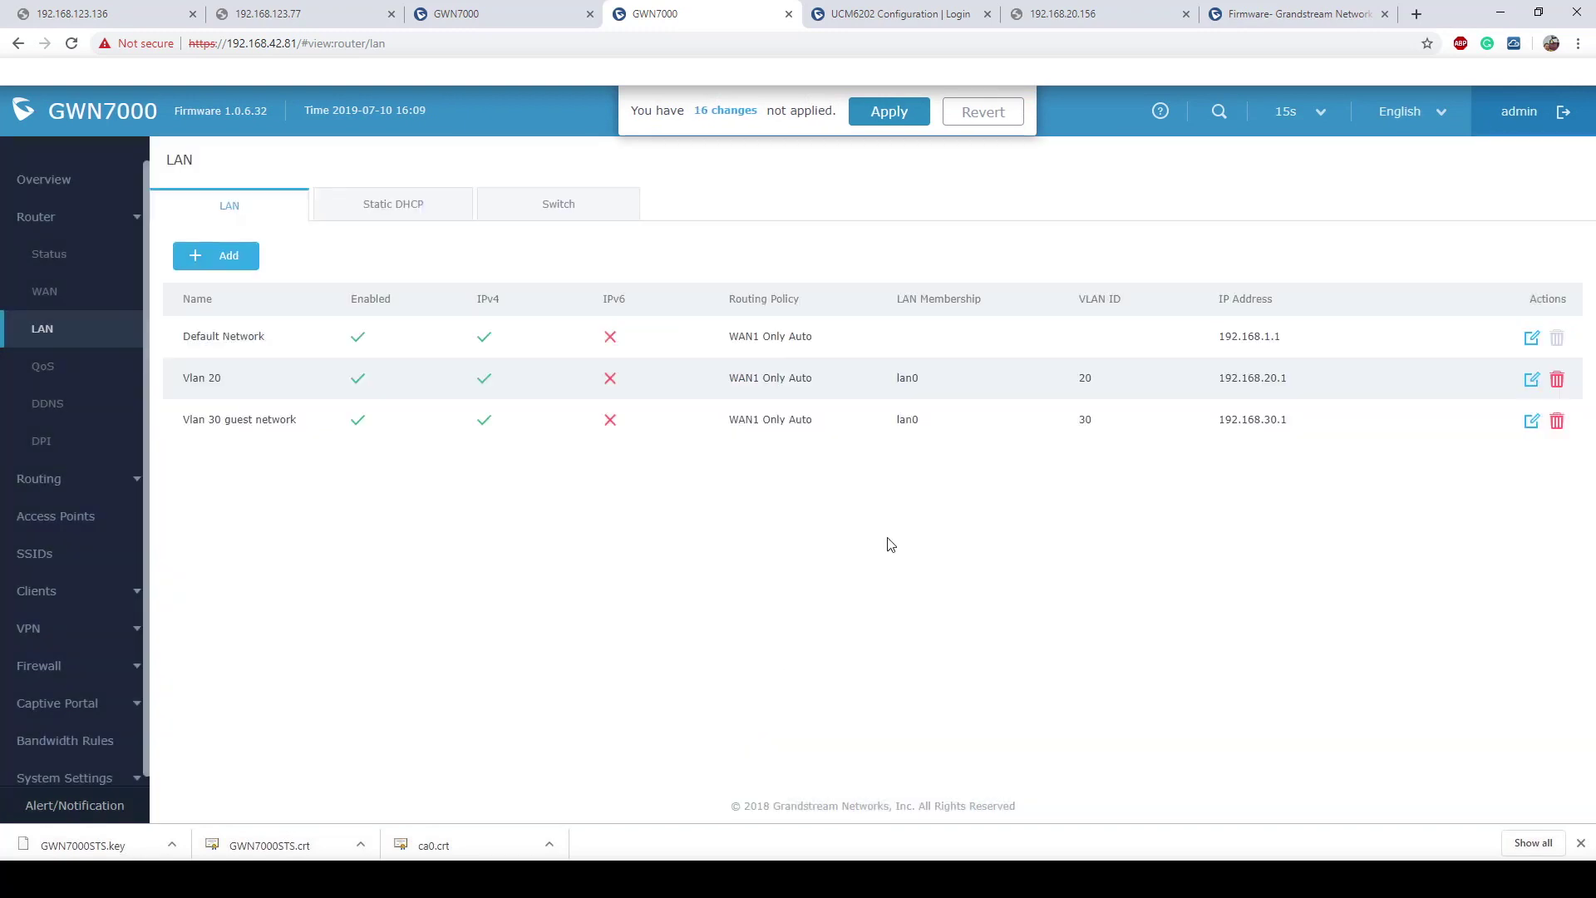
pyautogui.moveTo(819, 420); pyautogui.dragTo(732, 425)
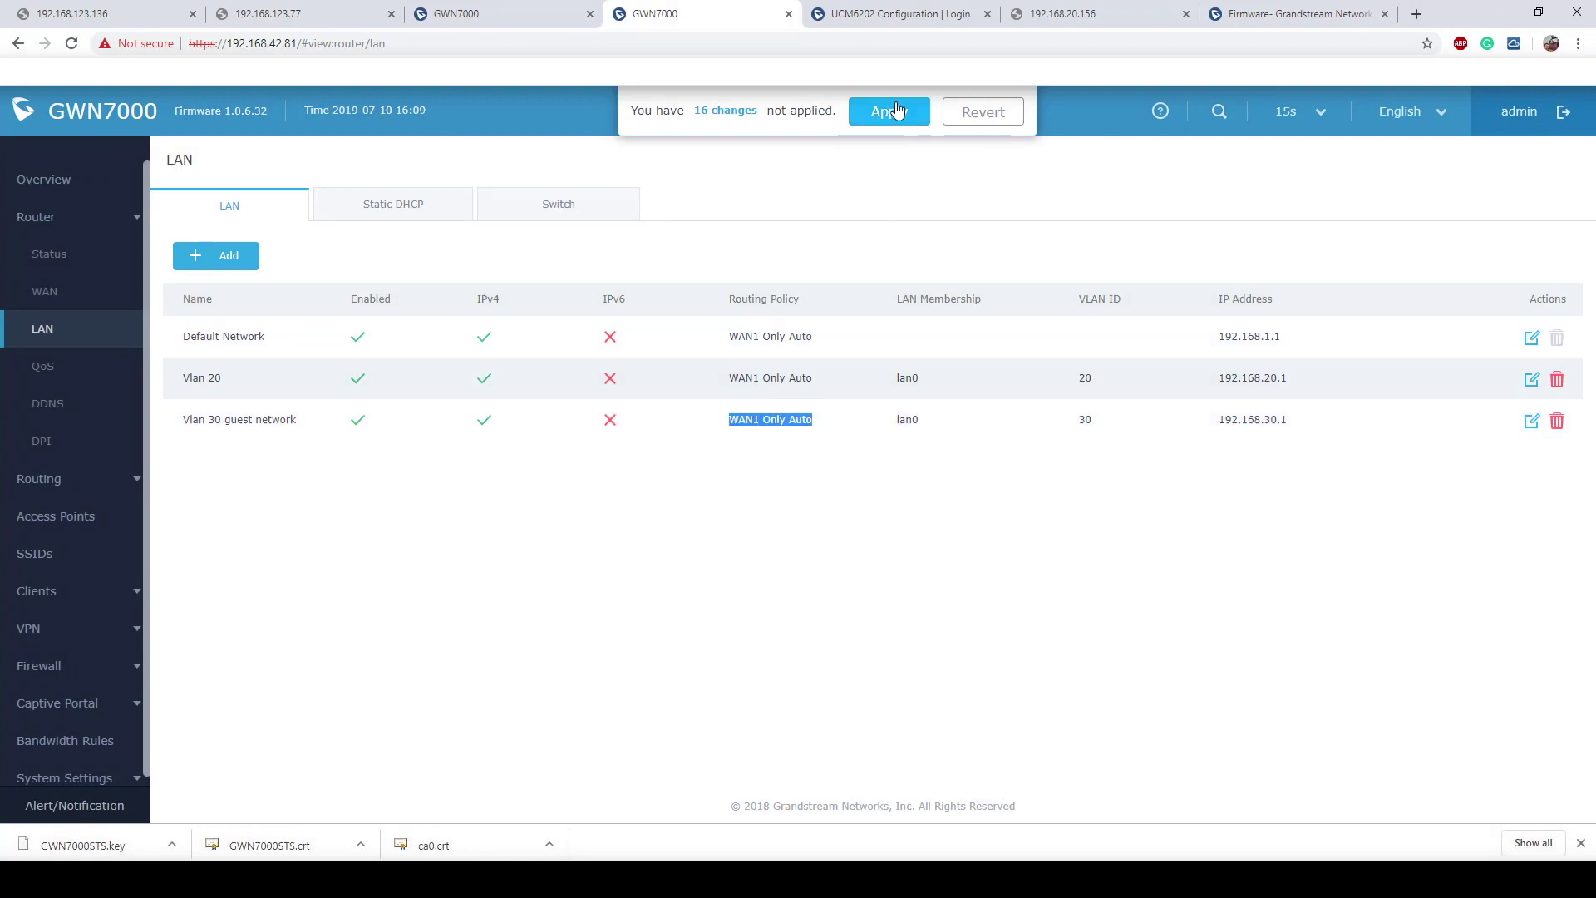
# Step: Review Vlan 30 without changes and apply the pending LAN changes
pyautogui.click(1533, 422)
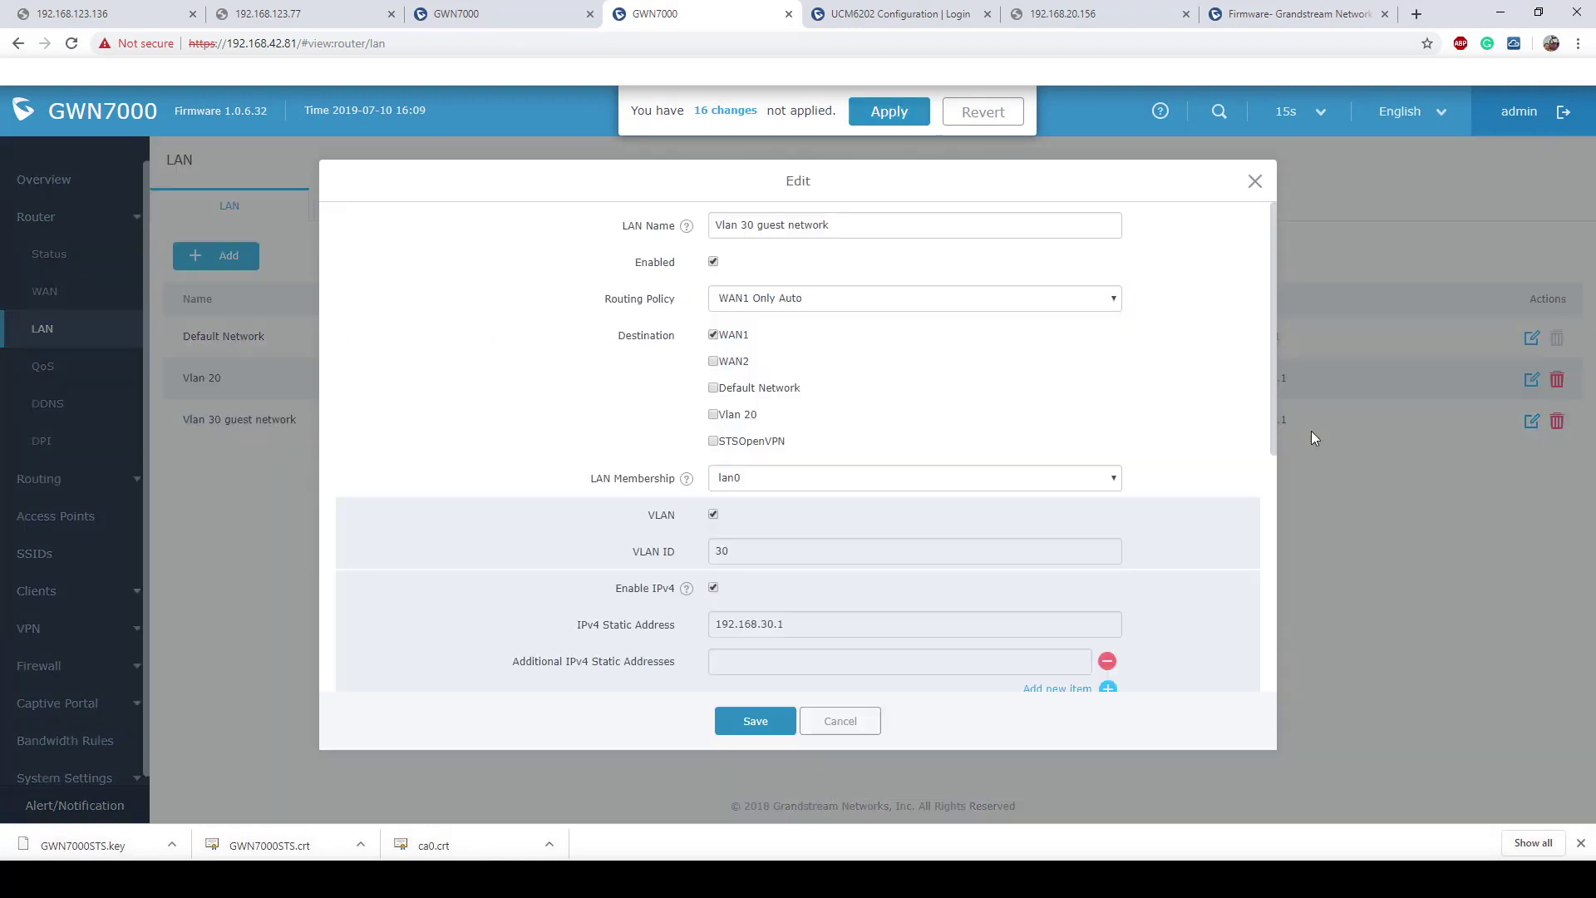
pyautogui.moveTo(818, 449); pyautogui.dragTo(717, 444)
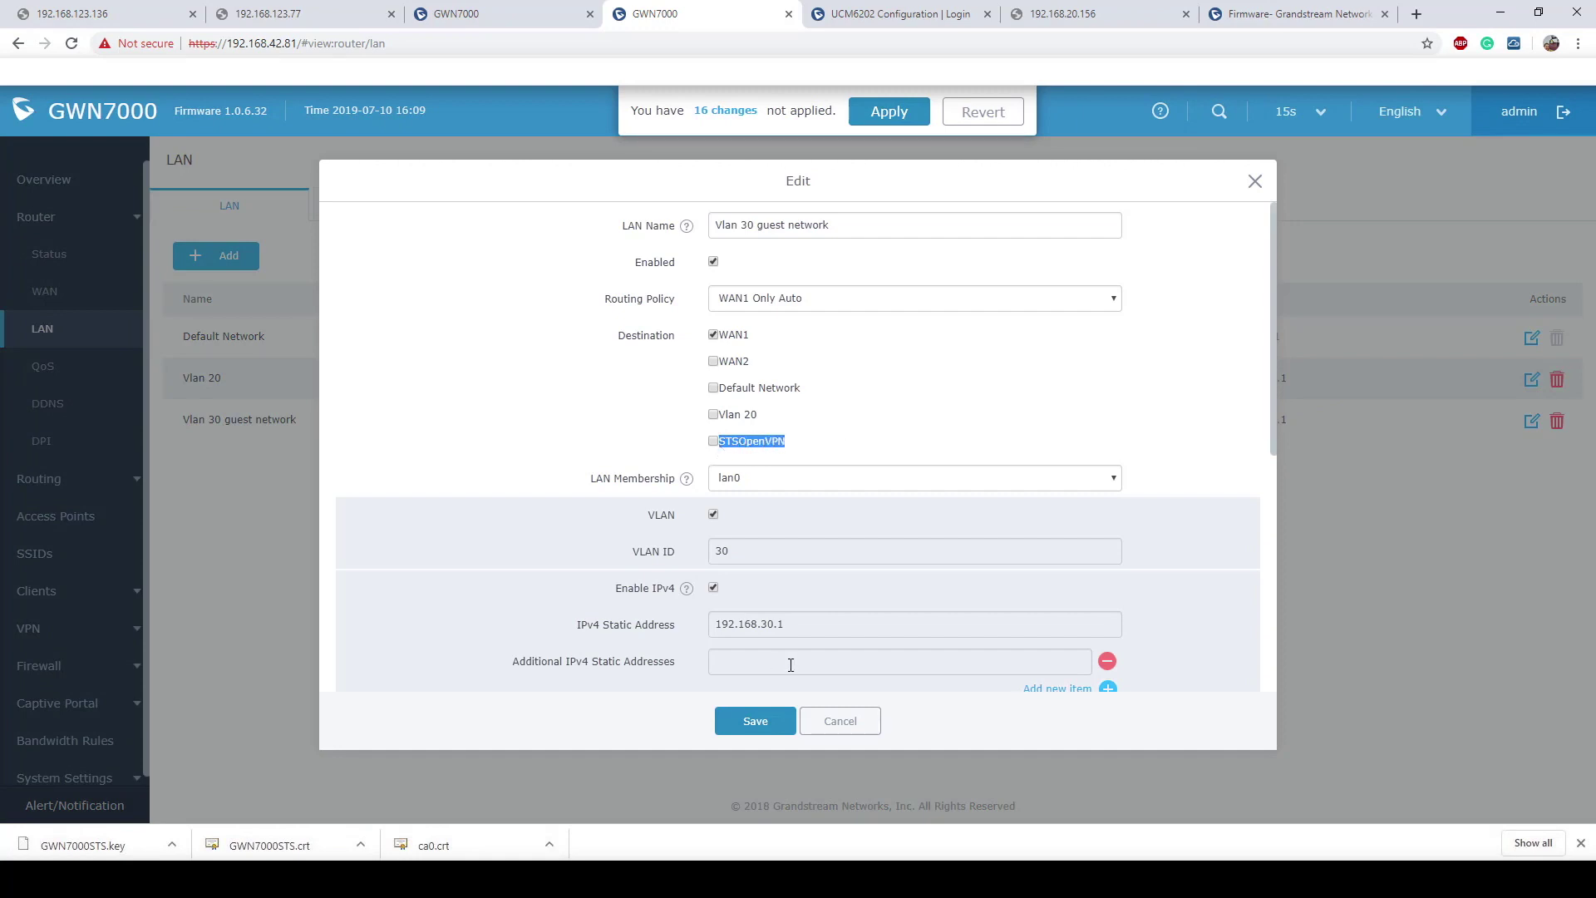
pyautogui.click(1255, 181)
pyautogui.click(879, 115)
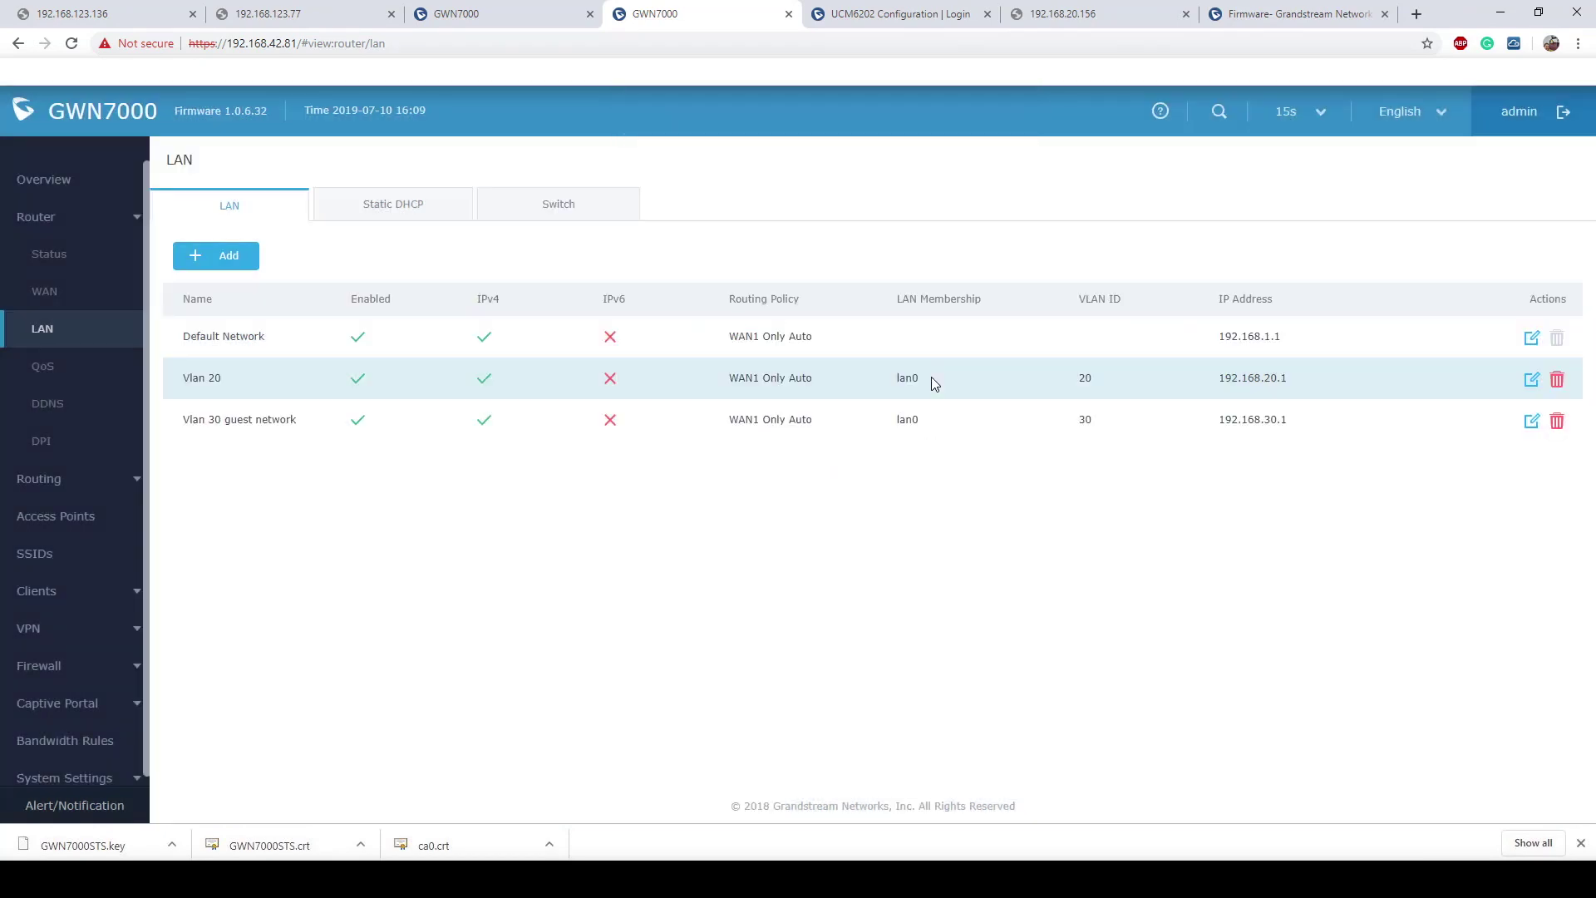
pyautogui.click(486, 12)
# Step: Sign in to the 192.168.42.167 GWN7000 with the router's username and password
pyautogui.click(872, 416)
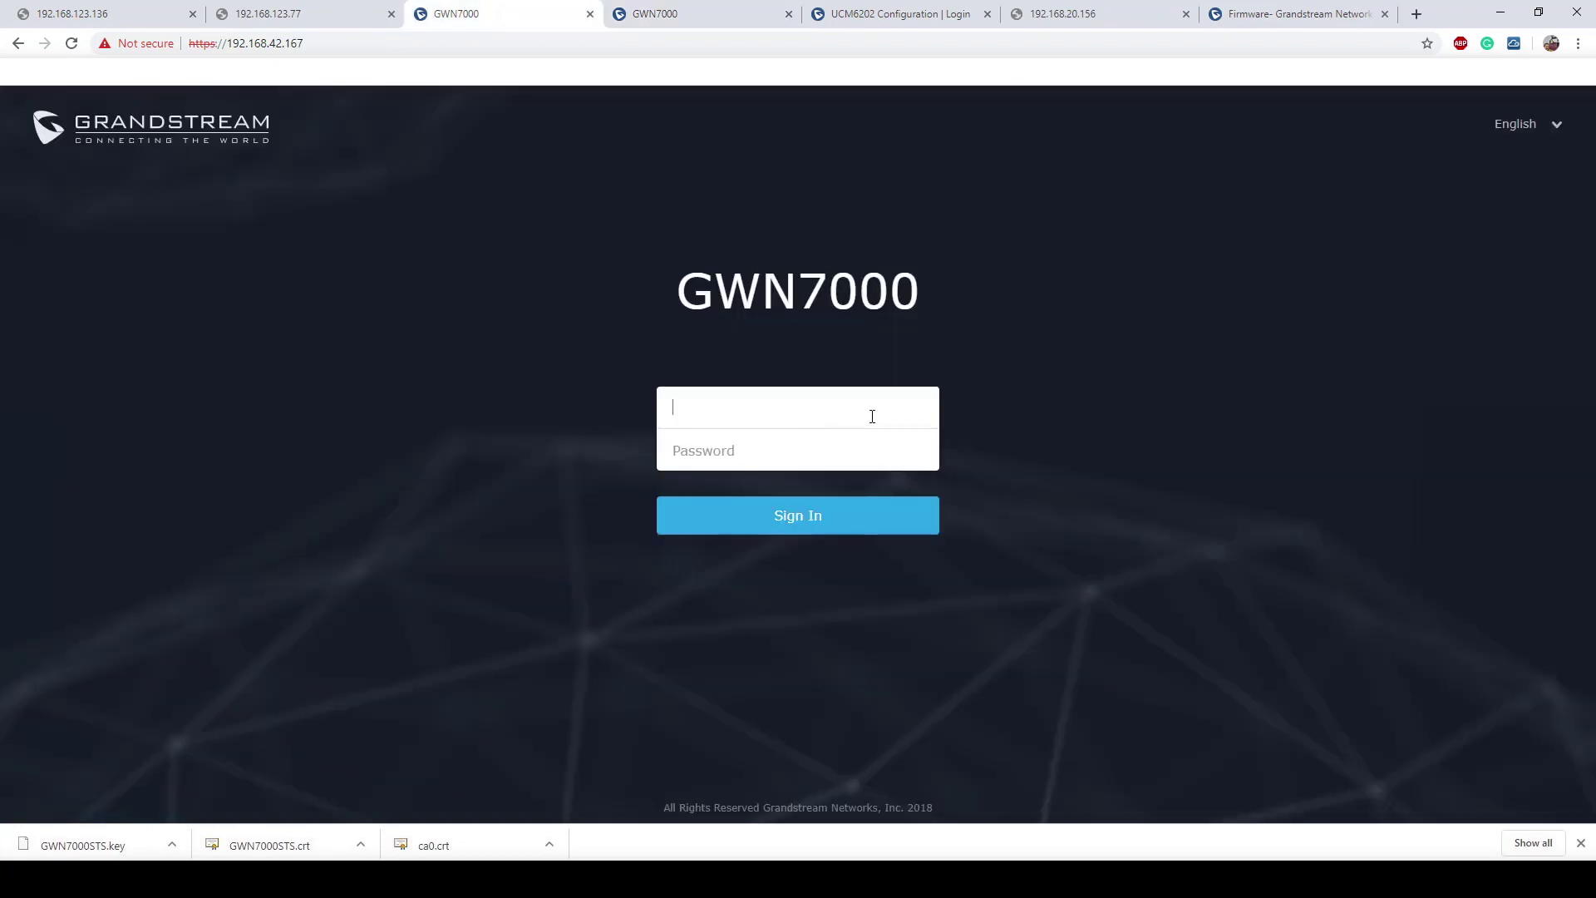
pyautogui.write('admin')
pyautogui.press('Tab')
pyautogui.write('********')
pyautogui.press('Return')
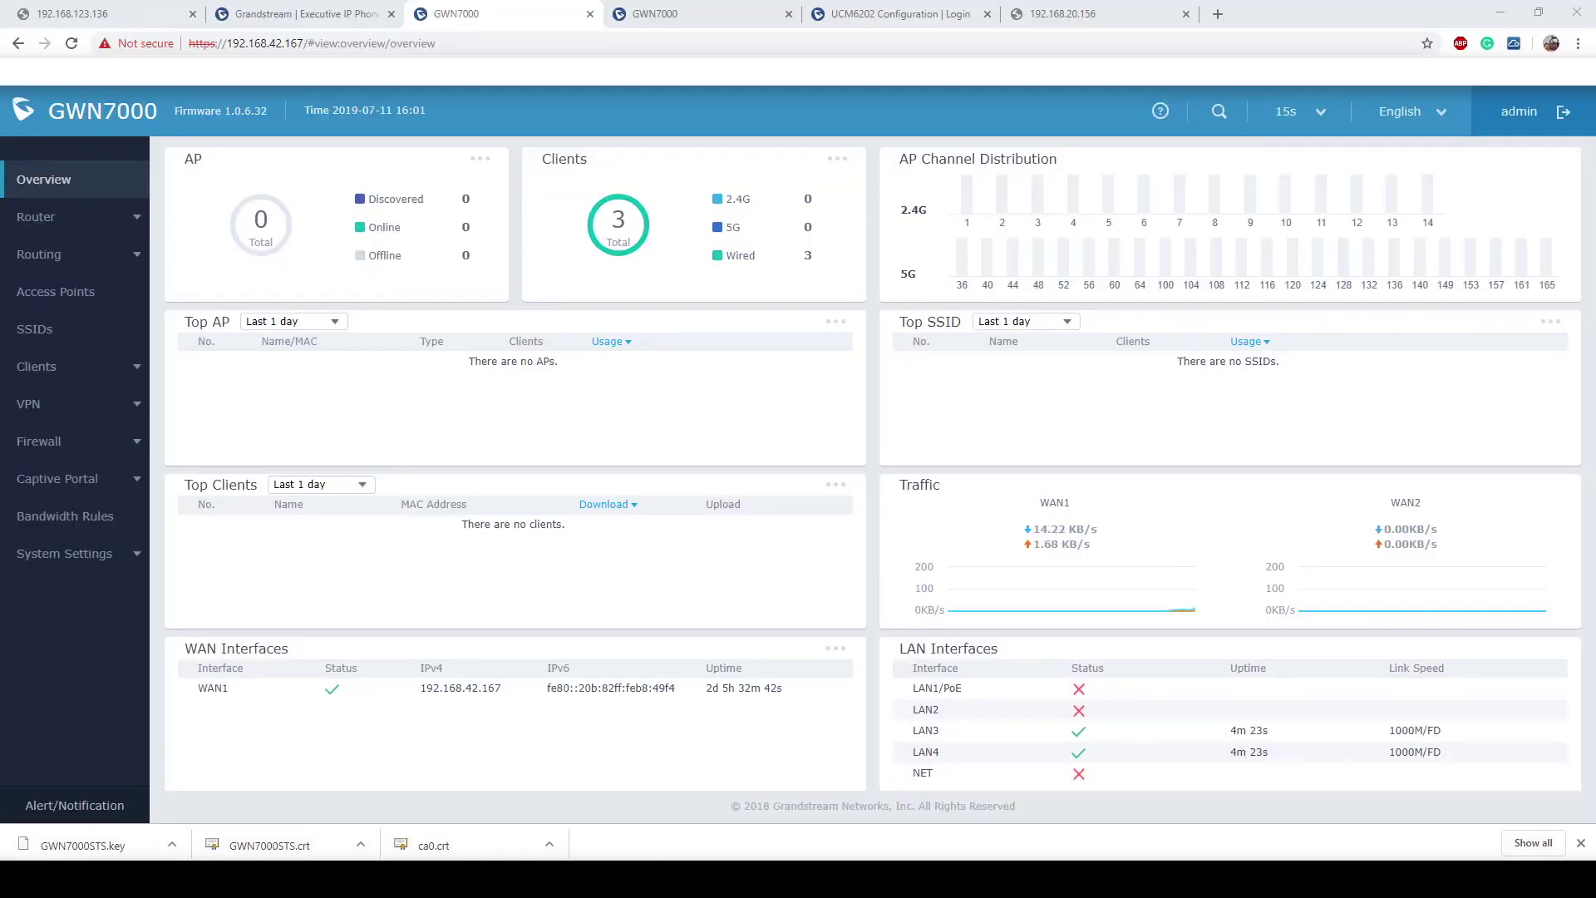
# Step: Start a new, enabled OpenVPN client under OpenVPN® > Client
pyautogui.click(44, 406)
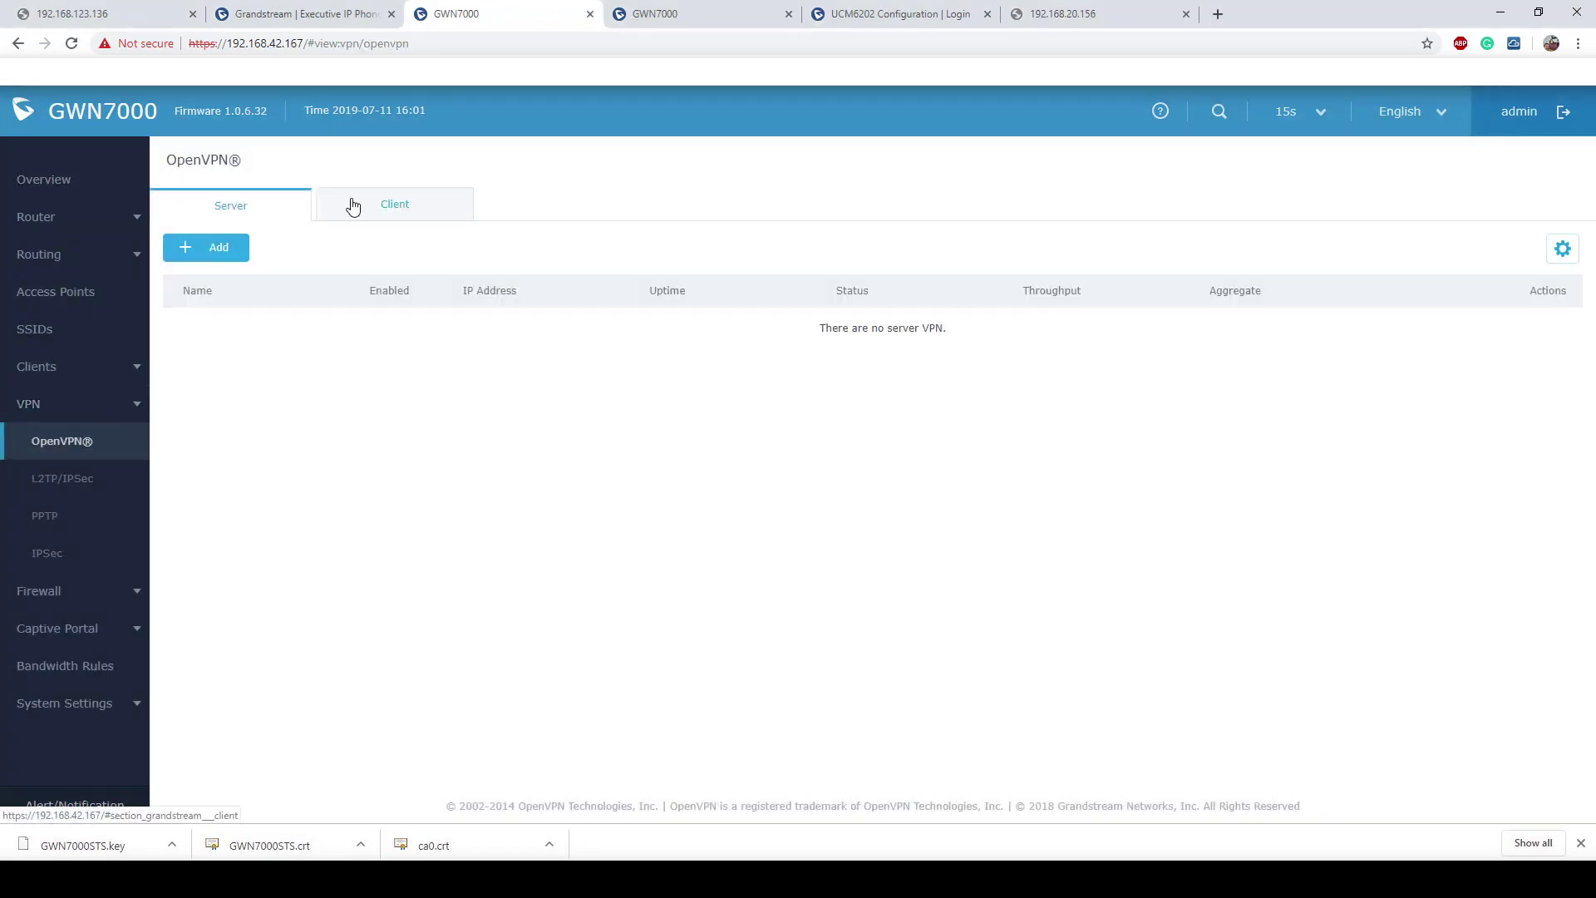
pyautogui.click(383, 215)
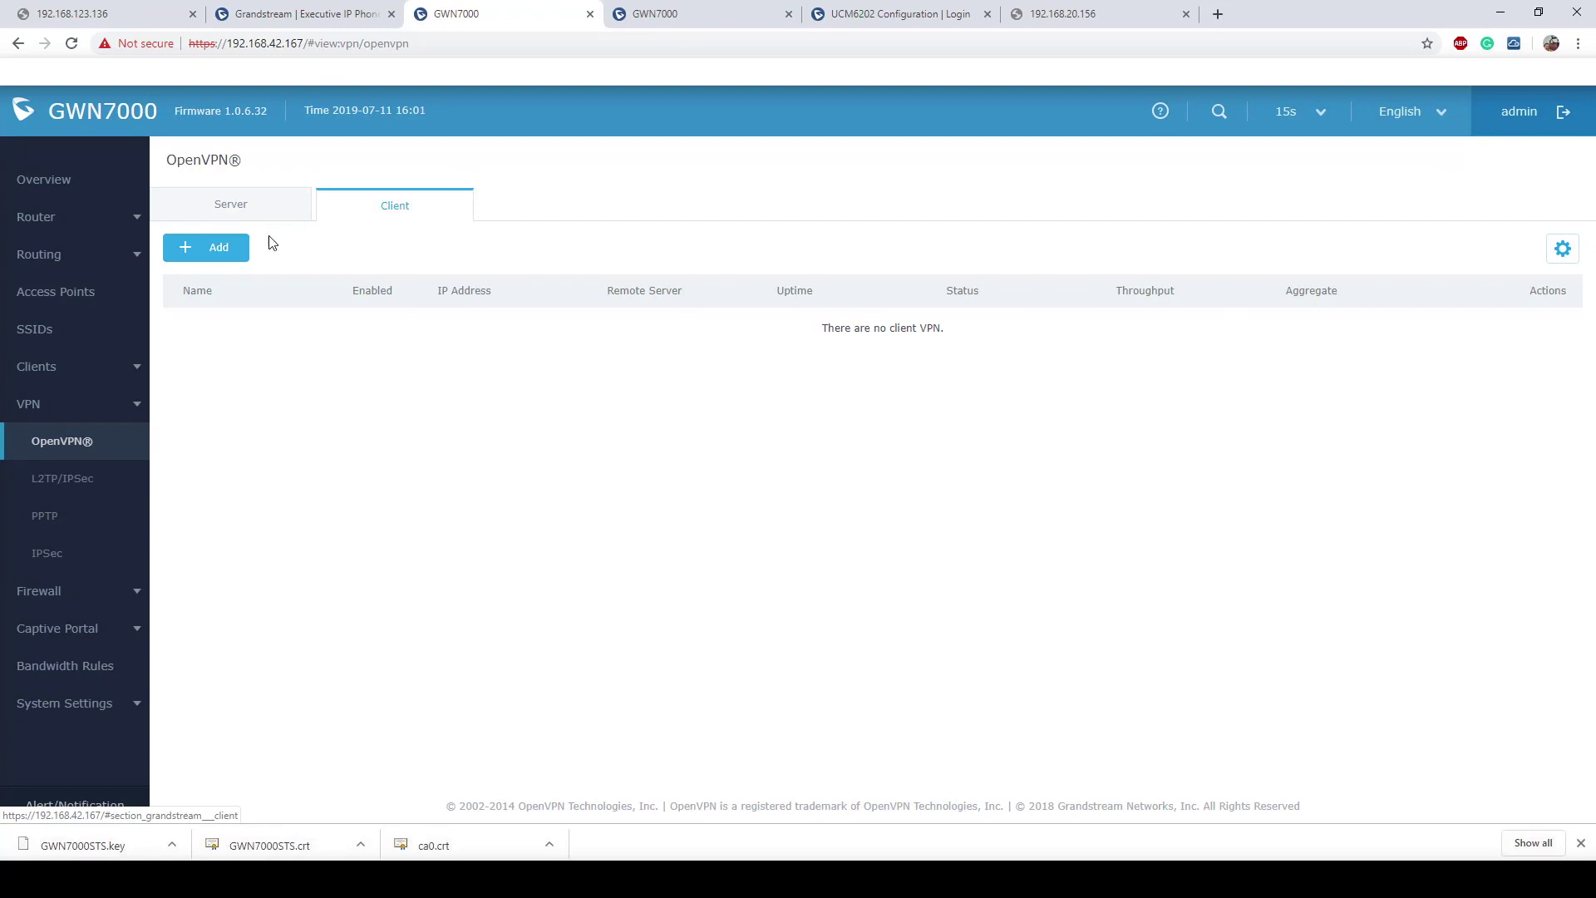
pyautogui.click(225, 248)
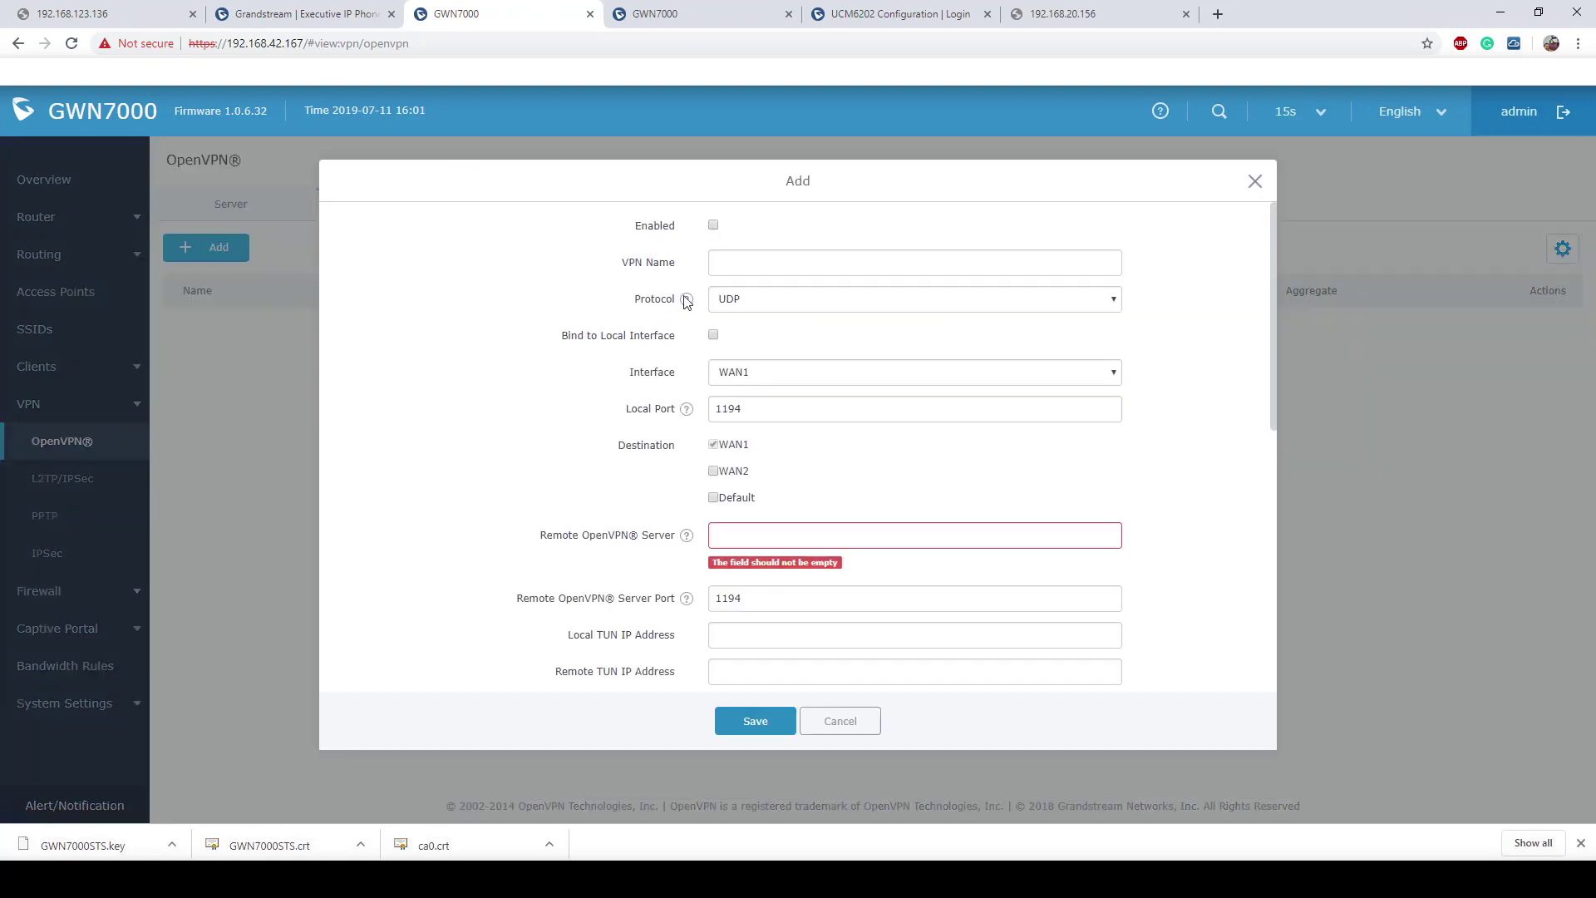
pyautogui.click(715, 224)
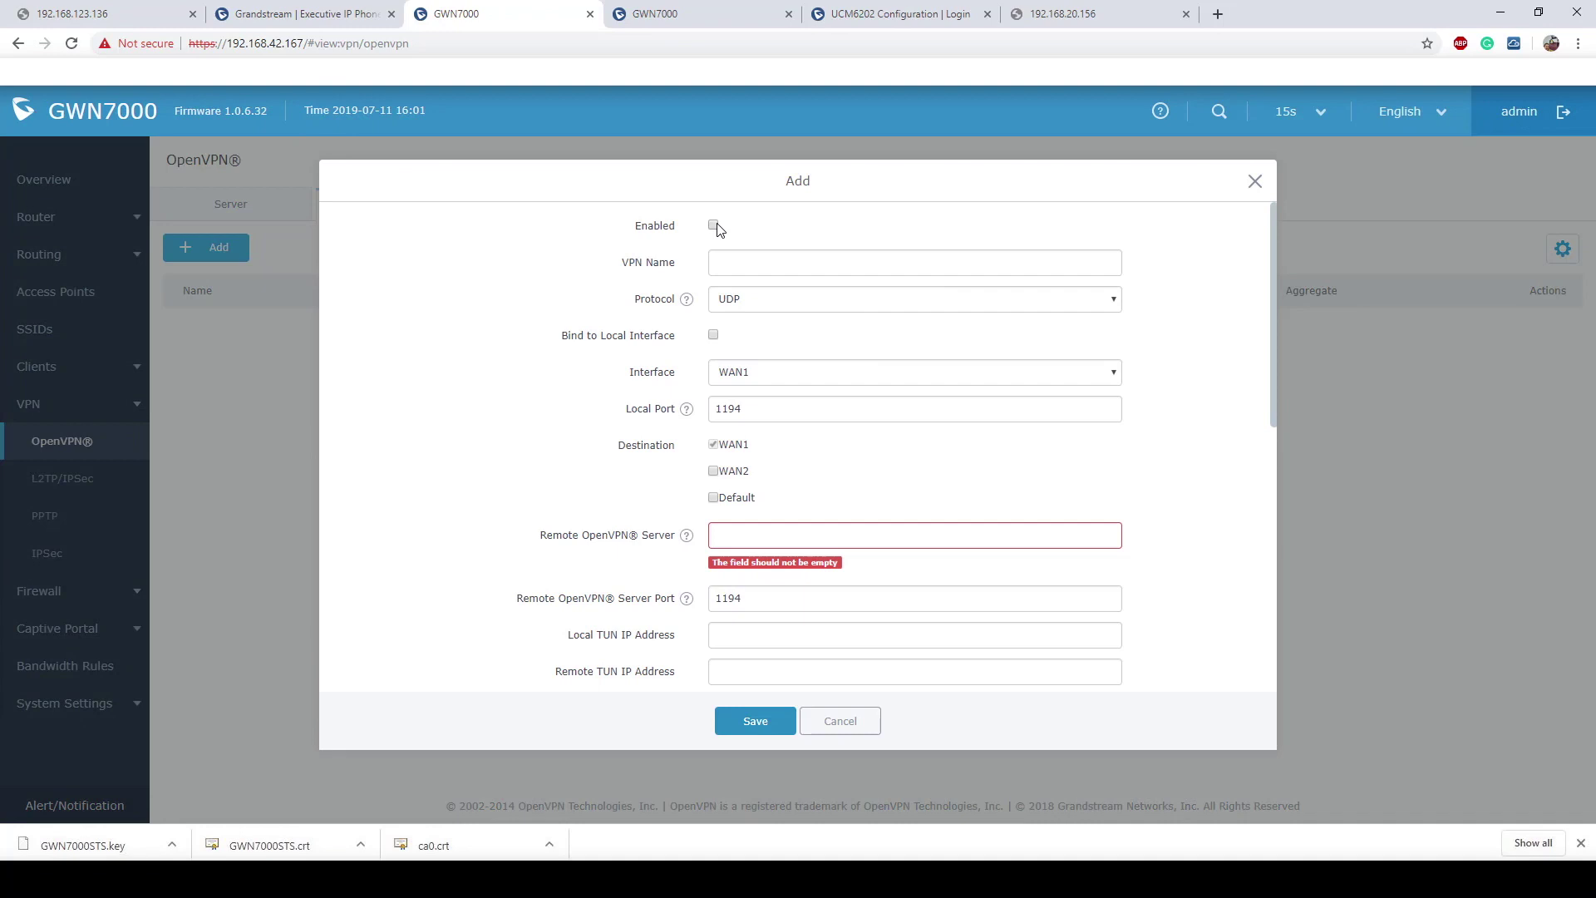
pyautogui.click(785, 265)
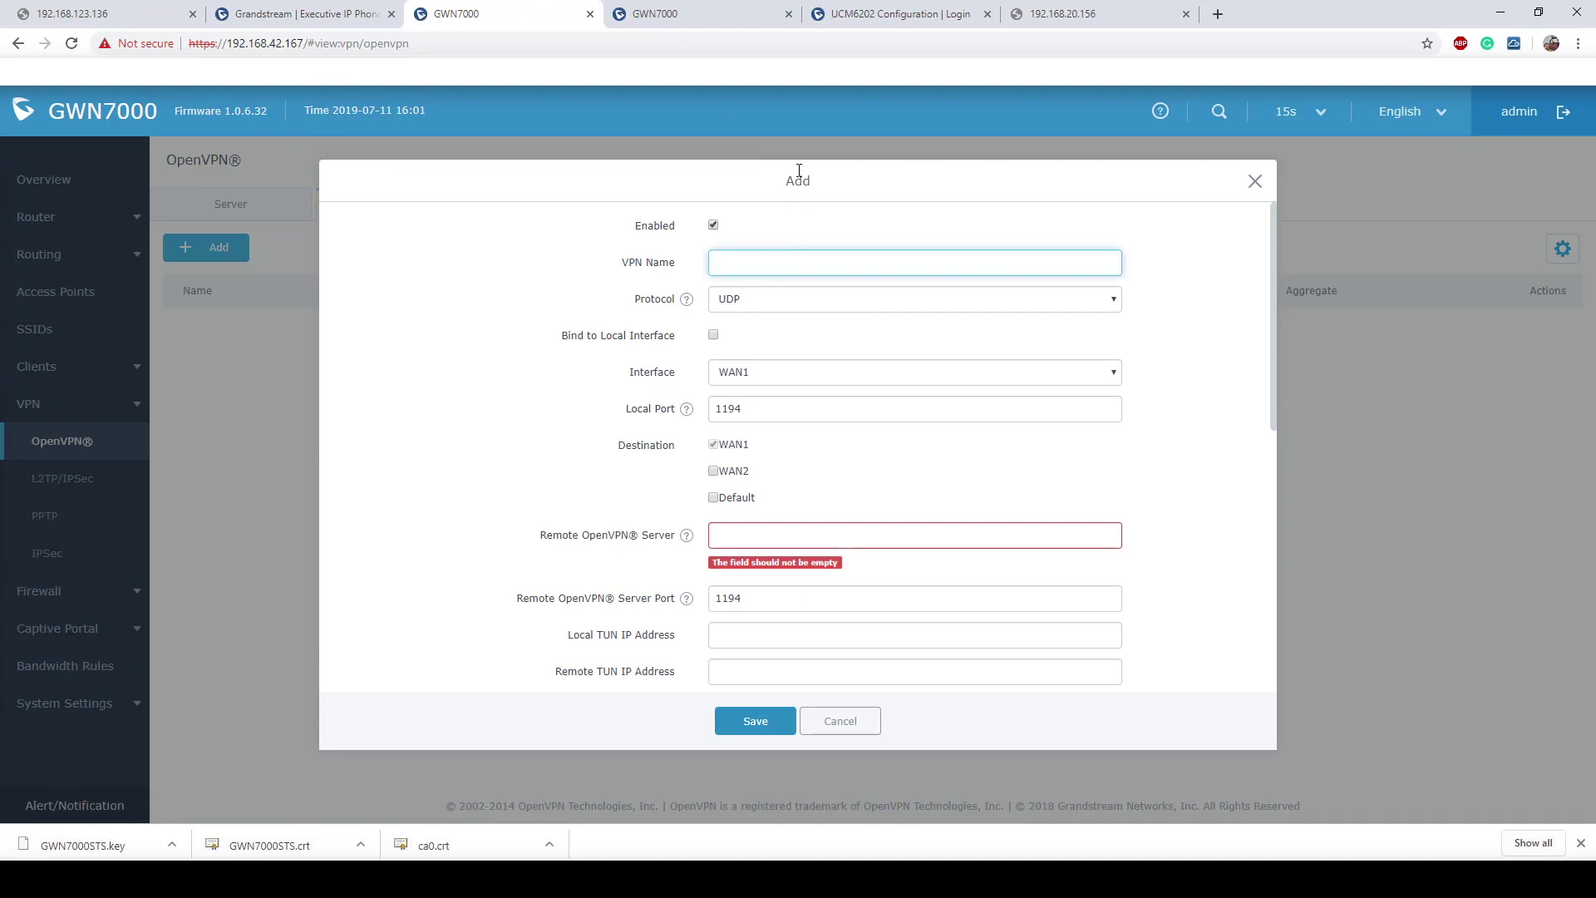
# Step: Name the client STSOpenVPN, copying the name from the first router's server list
pyautogui.click(723, 17)
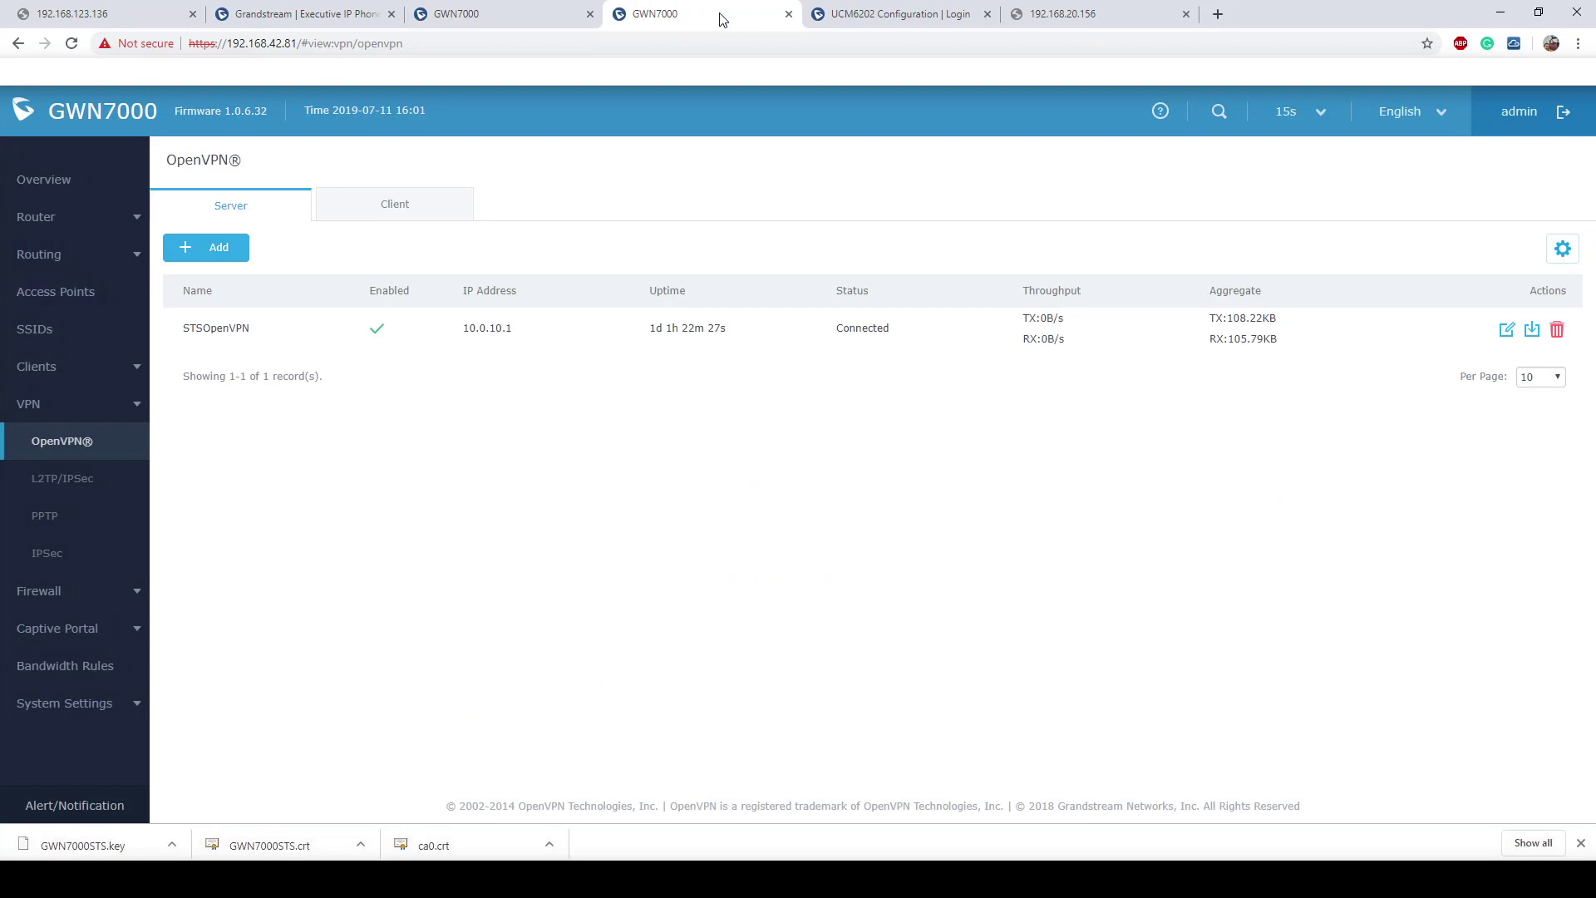
pyautogui.doubleClick(249, 327)
pyautogui.hotkey('ctrl', 'c')
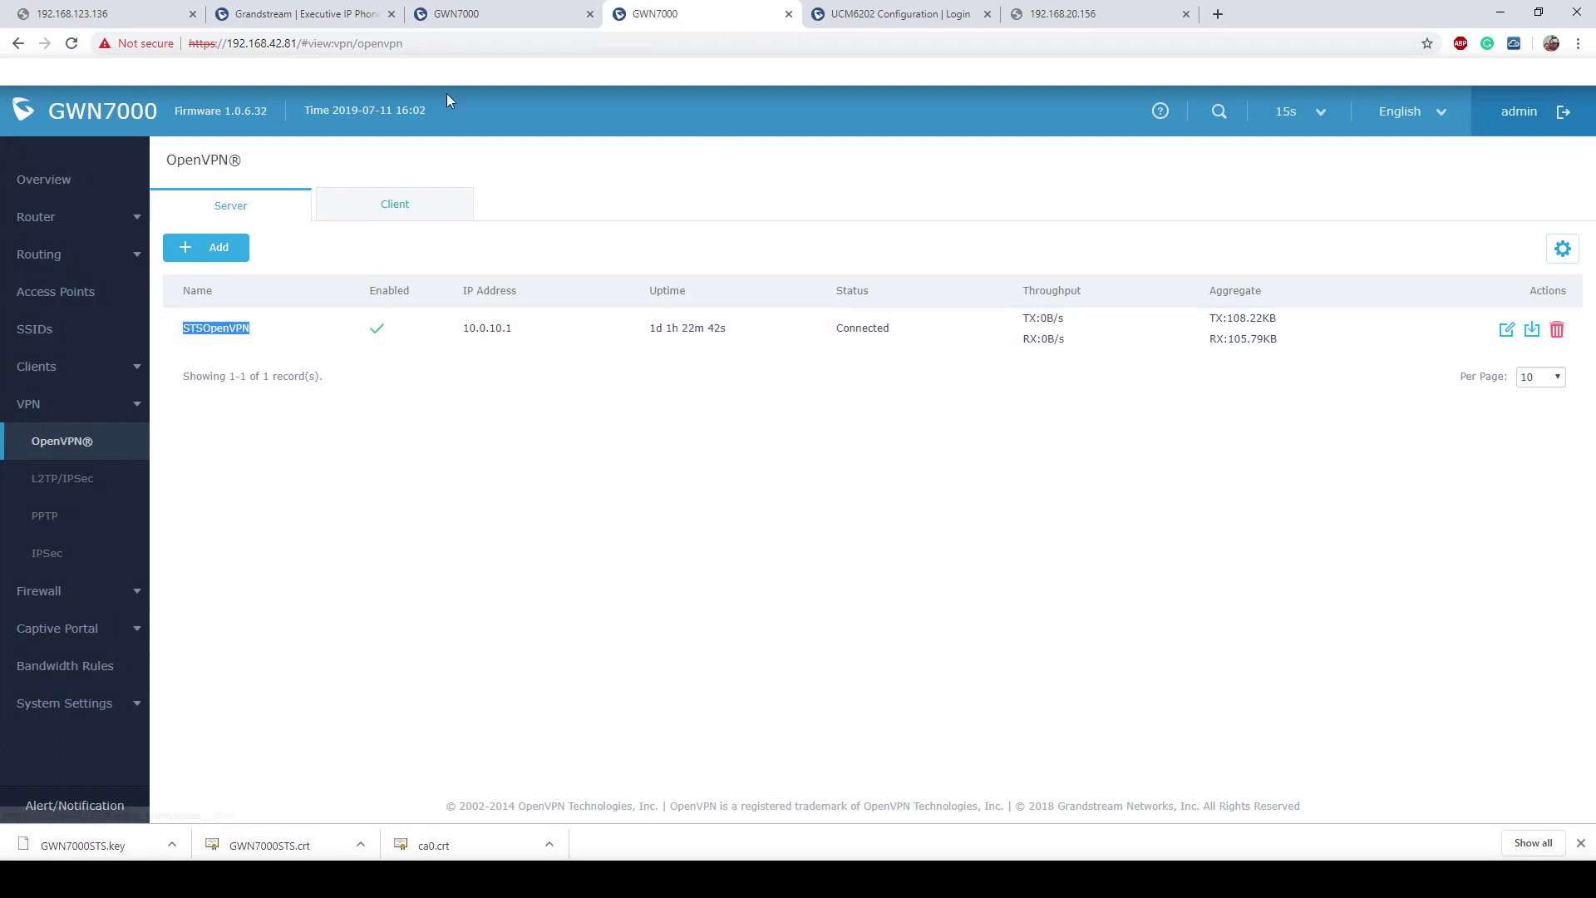
pyautogui.click(481, 17)
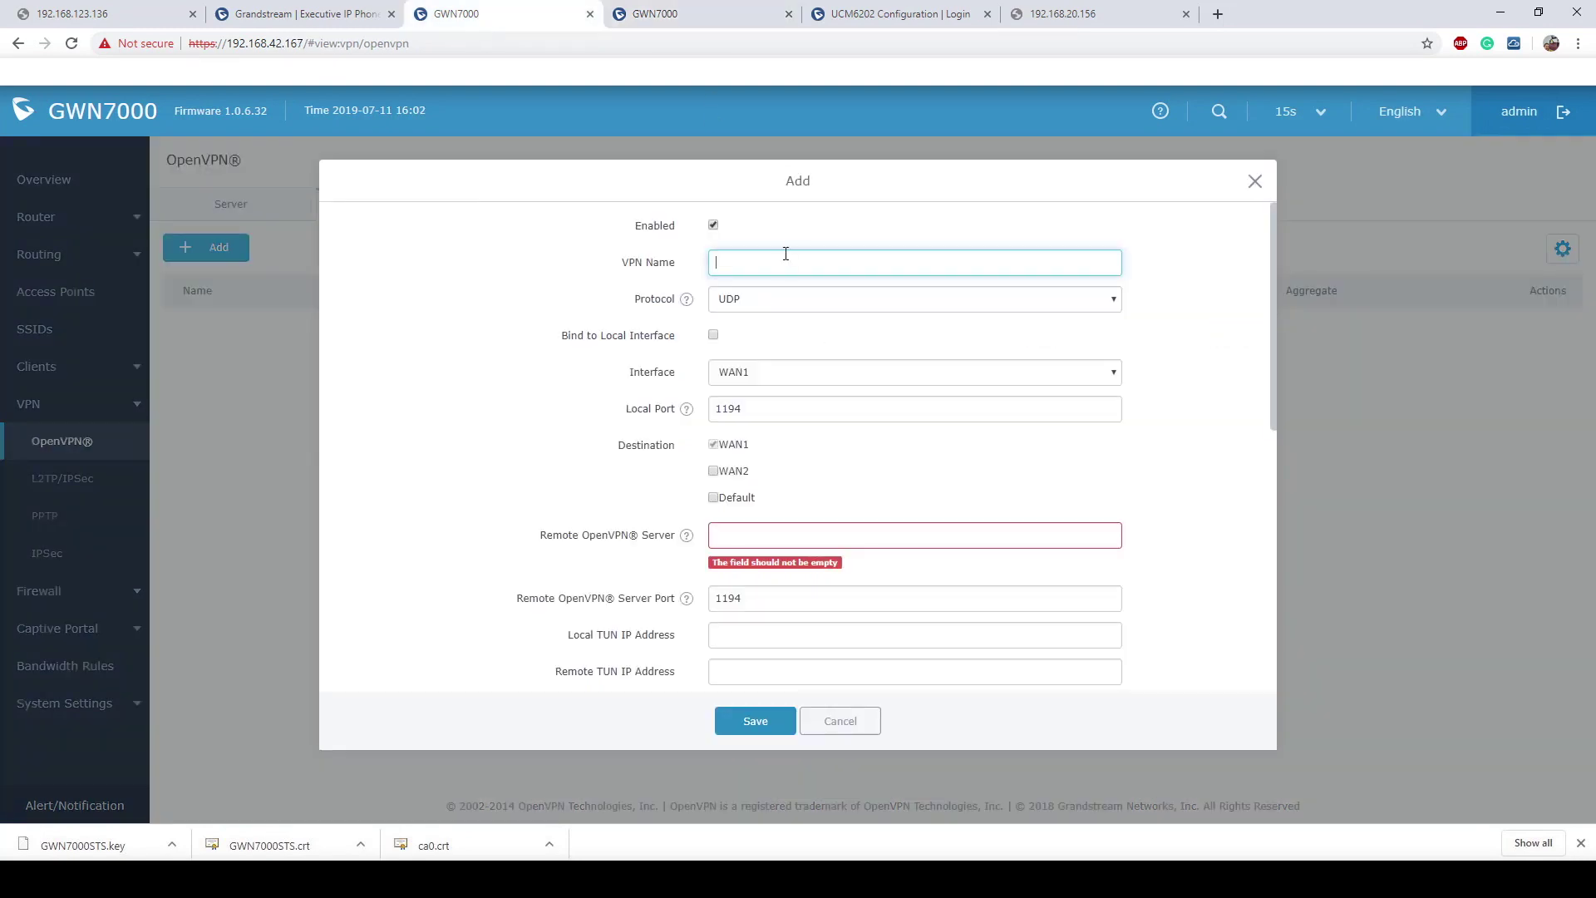
pyautogui.hotkey('ctrl', 'v')
pyautogui.click(725, 343)
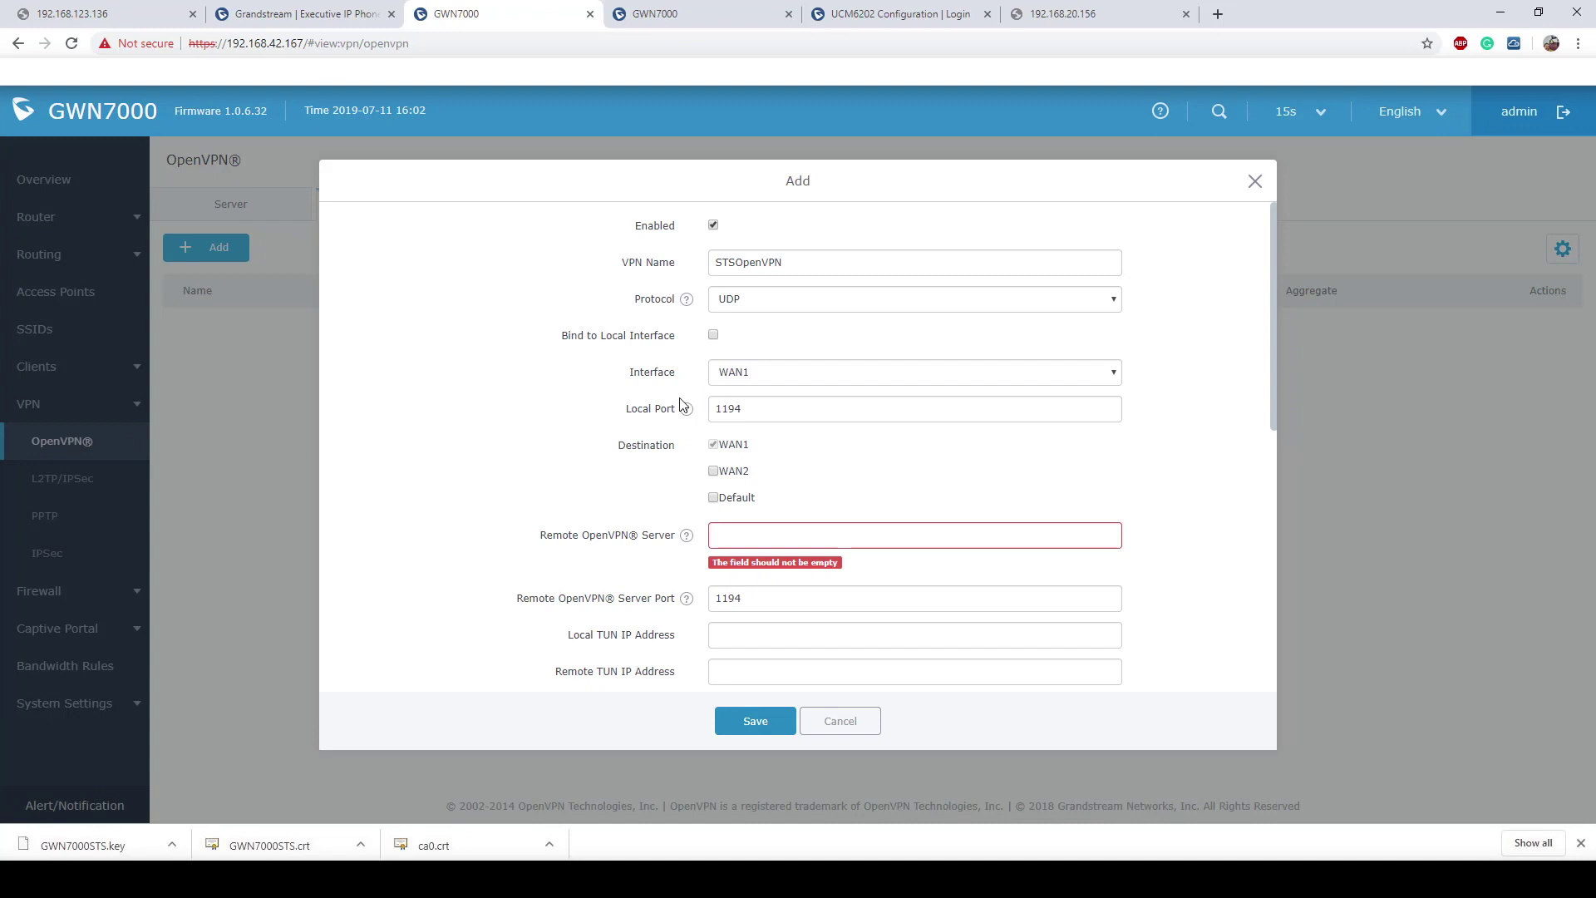
# Step: Keep local port 1194 and add Default as a tunnel destination
pyautogui.moveTo(625, 373); pyautogui.dragTo(677, 375)
pyautogui.moveTo(625, 409); pyautogui.dragTo(689, 418)
pyautogui.click(794, 410)
pyautogui.doubleClick(725, 412)
pyautogui.click(695, 439)
pyautogui.click(714, 498)
# Step: Copy the first router's address 192.168.42.81 for the remote server field
pyautogui.click(801, 532)
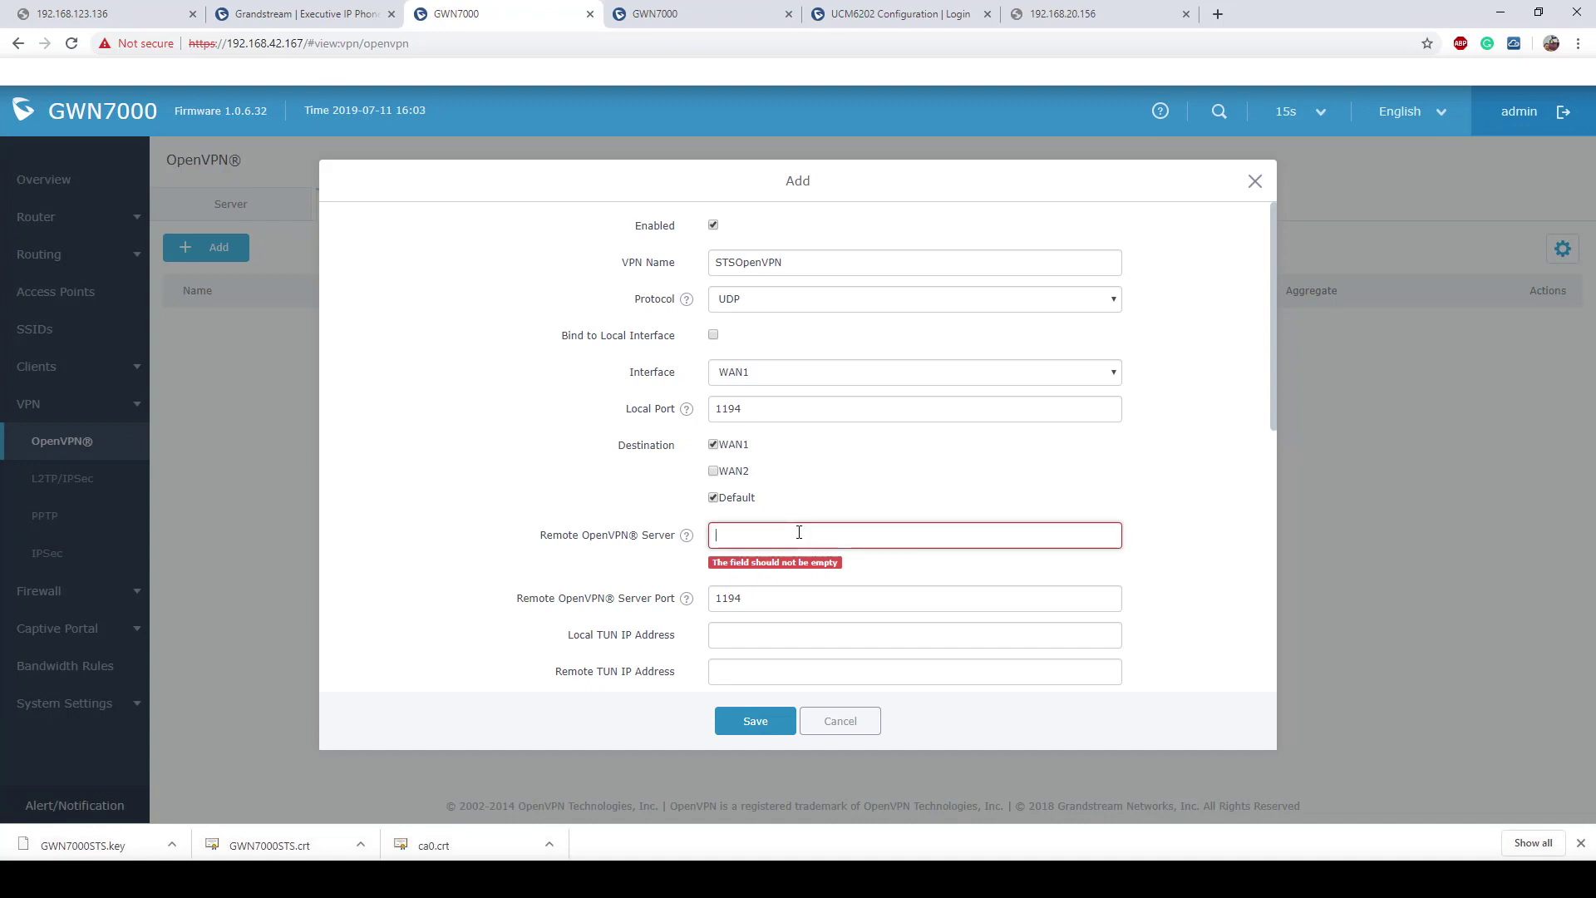
pyautogui.click(661, 13)
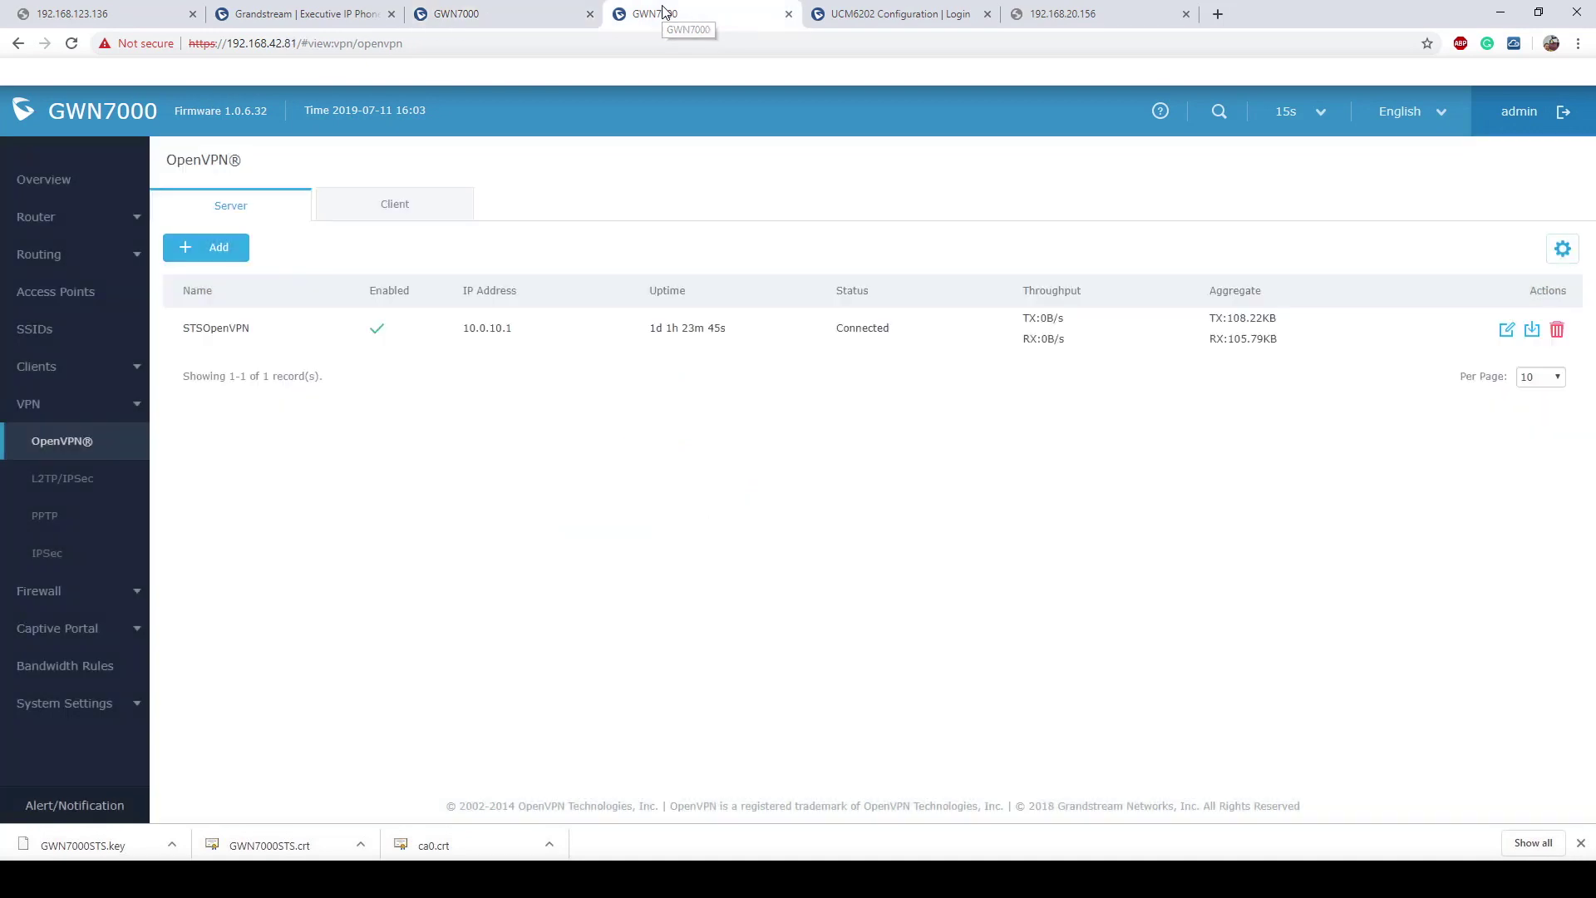
pyautogui.moveTo(222, 44); pyautogui.dragTo(292, 47)
pyautogui.hotkey('ctrl', 'c')
pyautogui.click(466, 13)
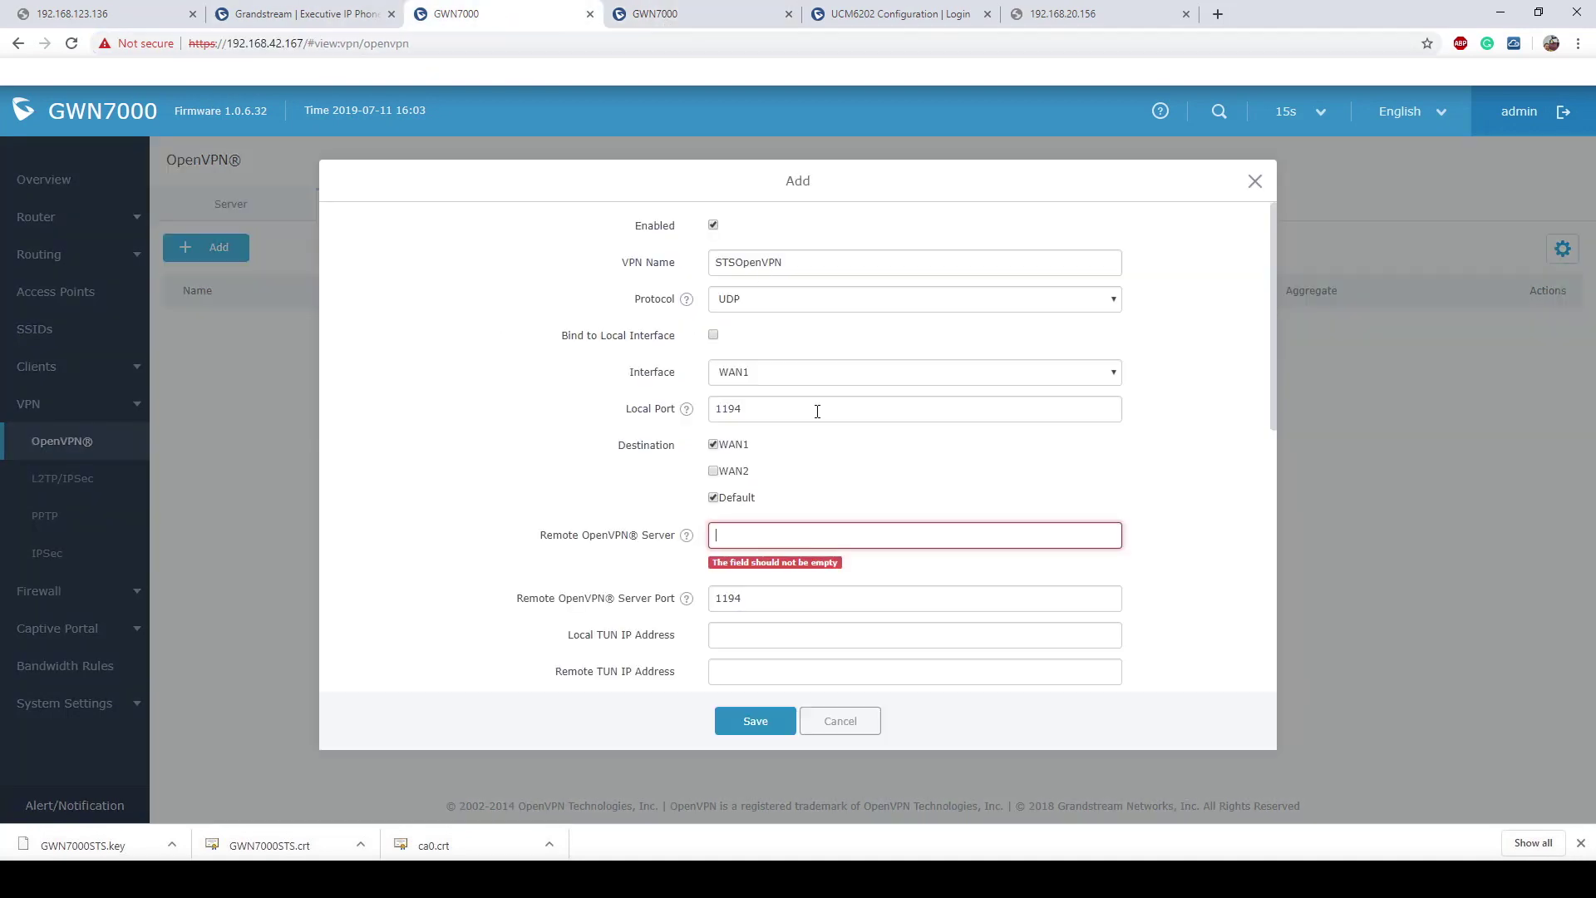
pyautogui.click(821, 535)
# Step: Enter 192.168.42.81 as the remote OpenVPN server and review the TUN IP settings
pyautogui.hotkey('ctrl', 'v')
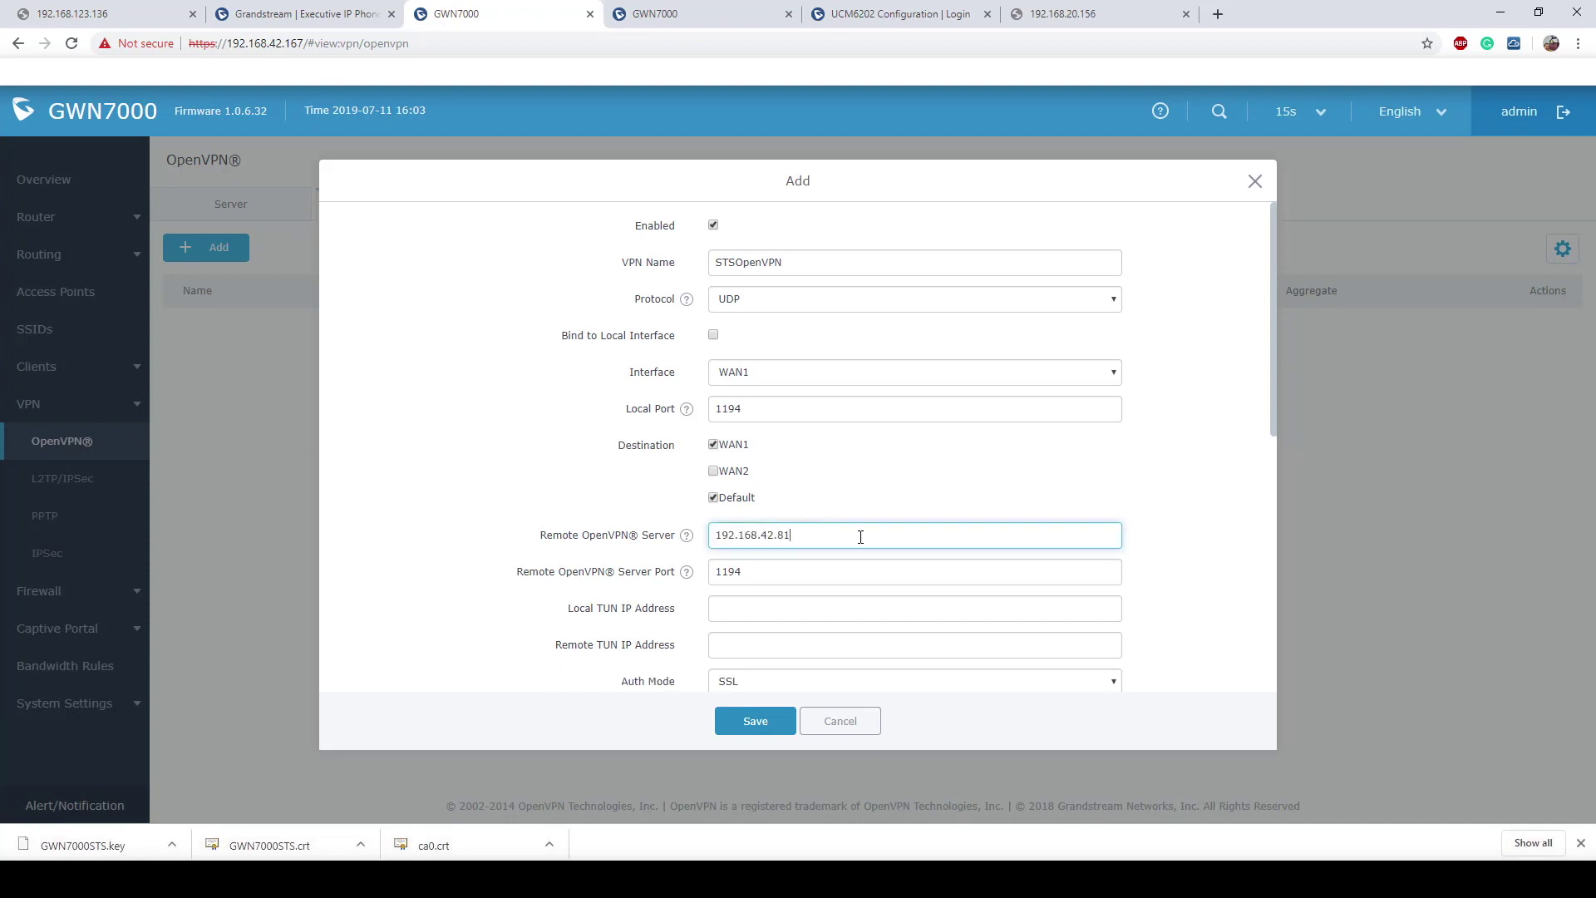
pyautogui.scroll(-3, 859, 536)
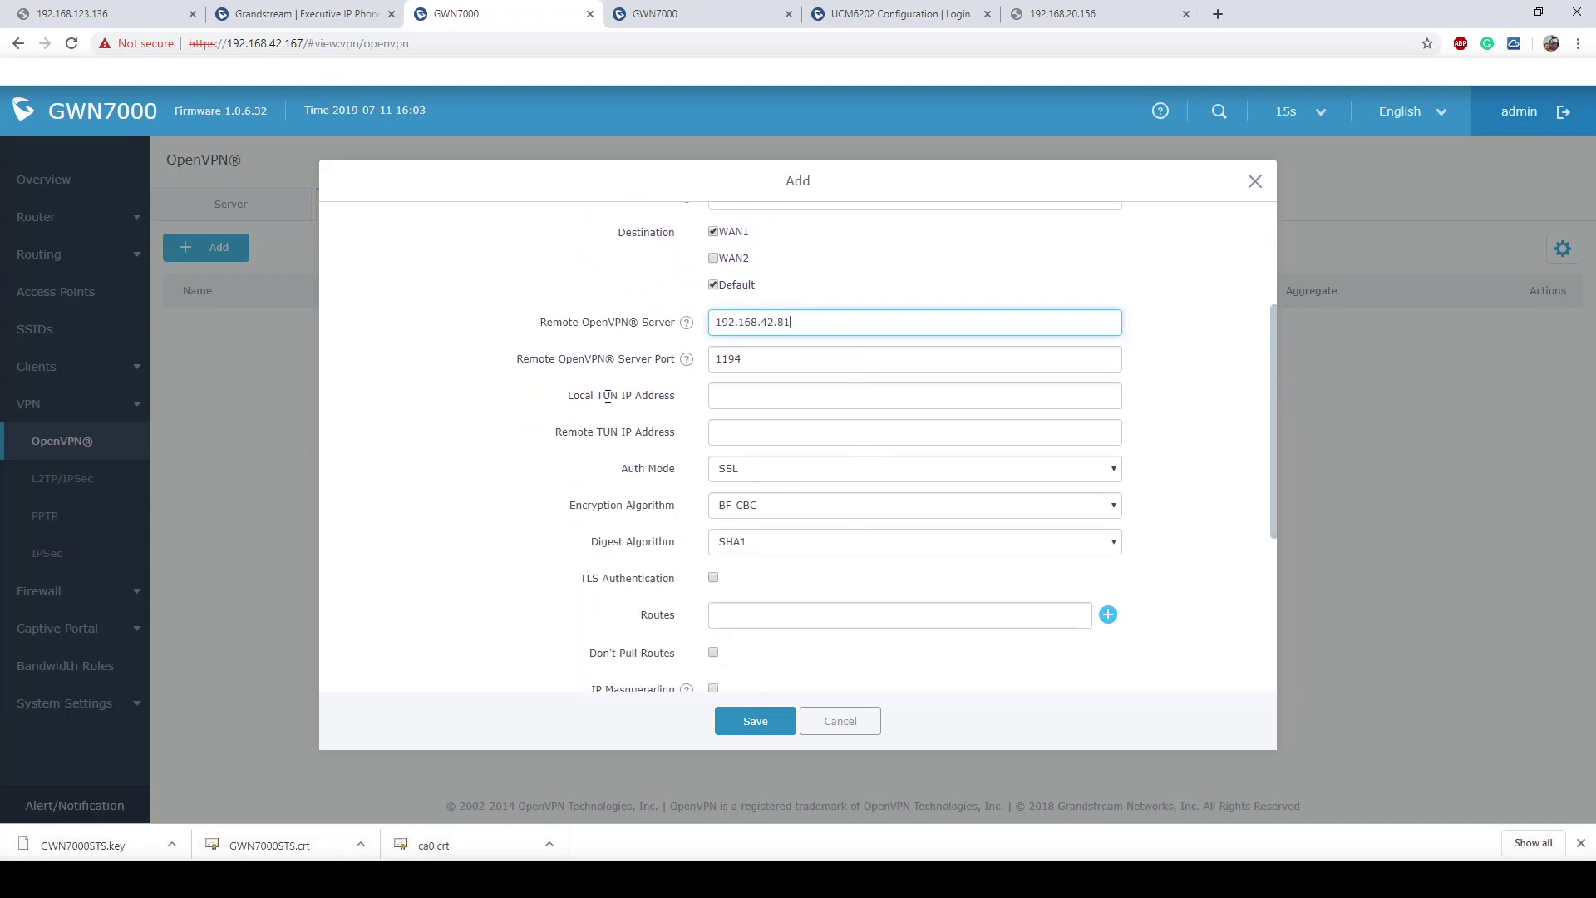
pyautogui.moveTo(566, 399); pyautogui.dragTo(694, 403)
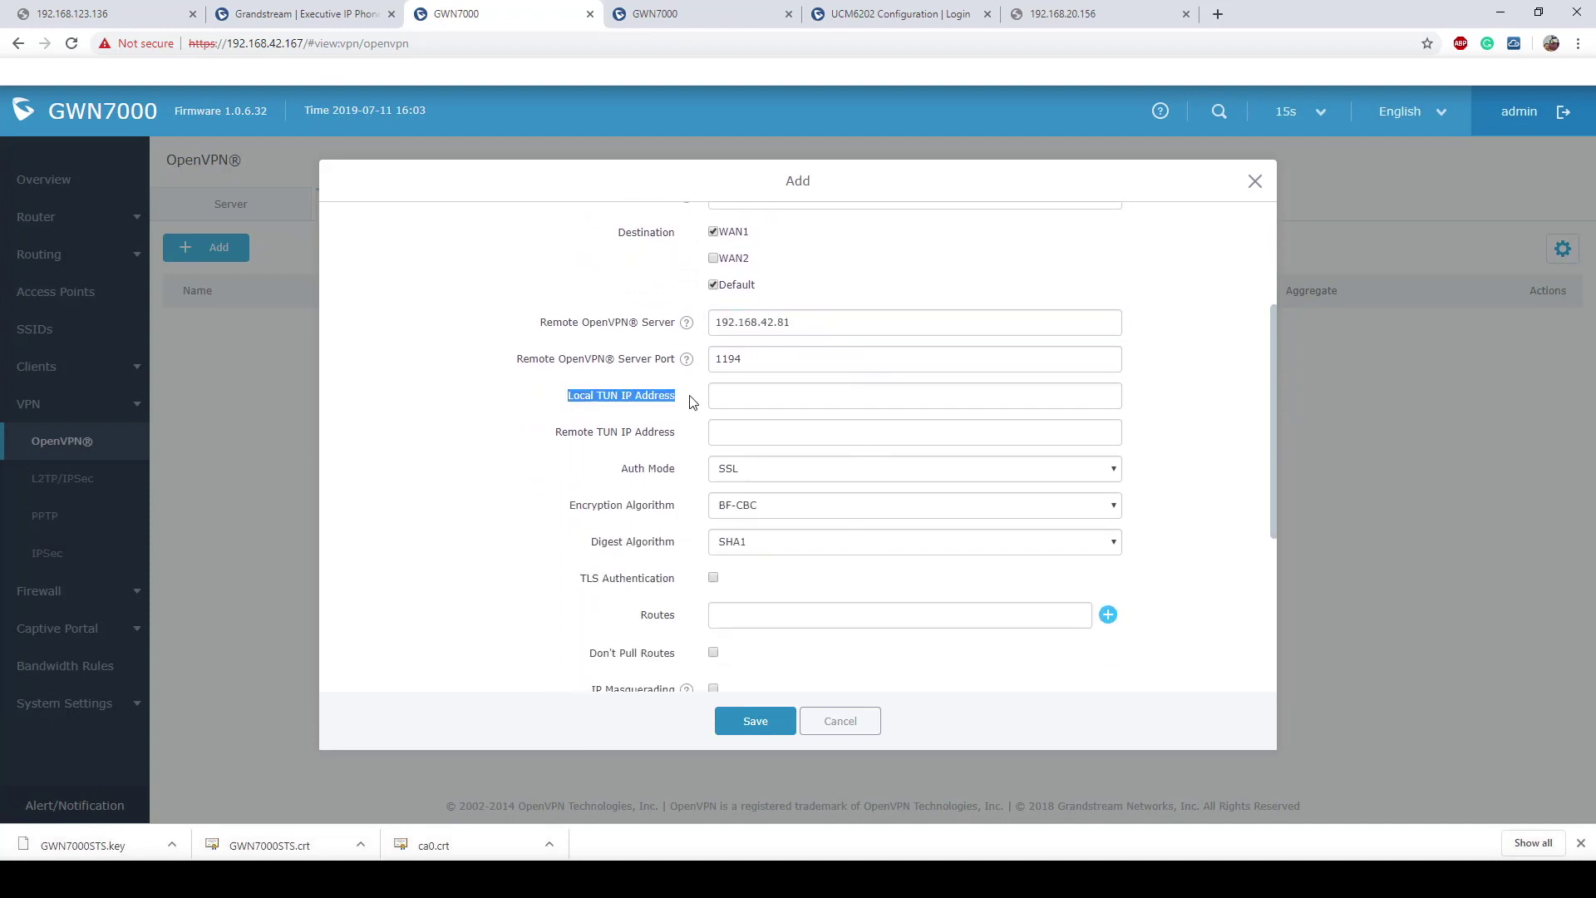
pyautogui.moveTo(560, 430); pyautogui.dragTo(689, 439)
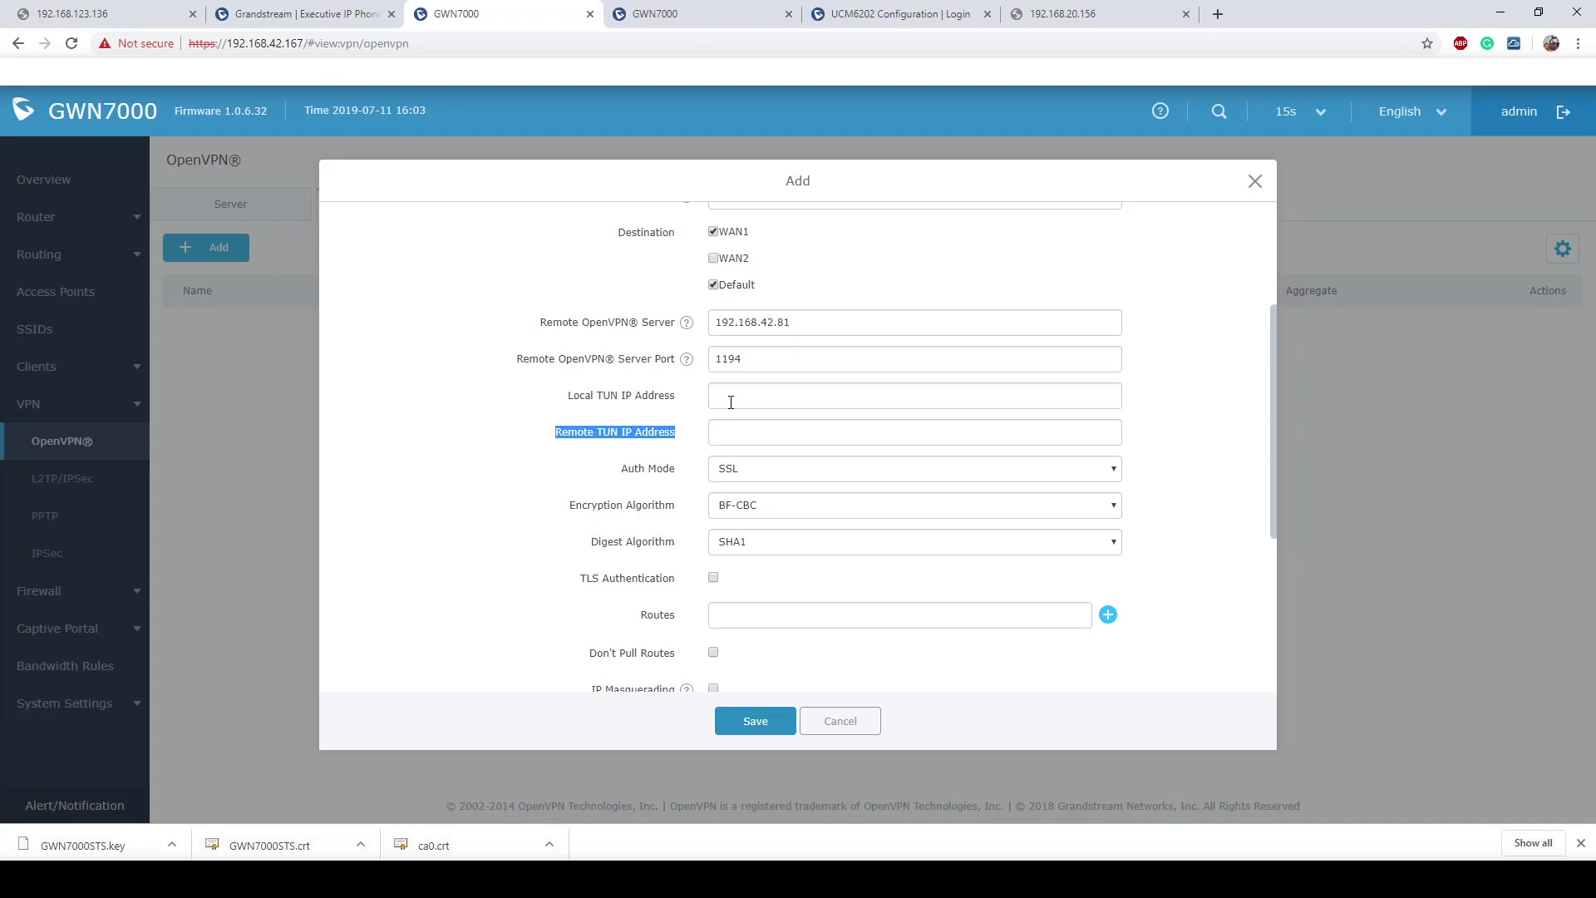
pyautogui.click(686, 359)
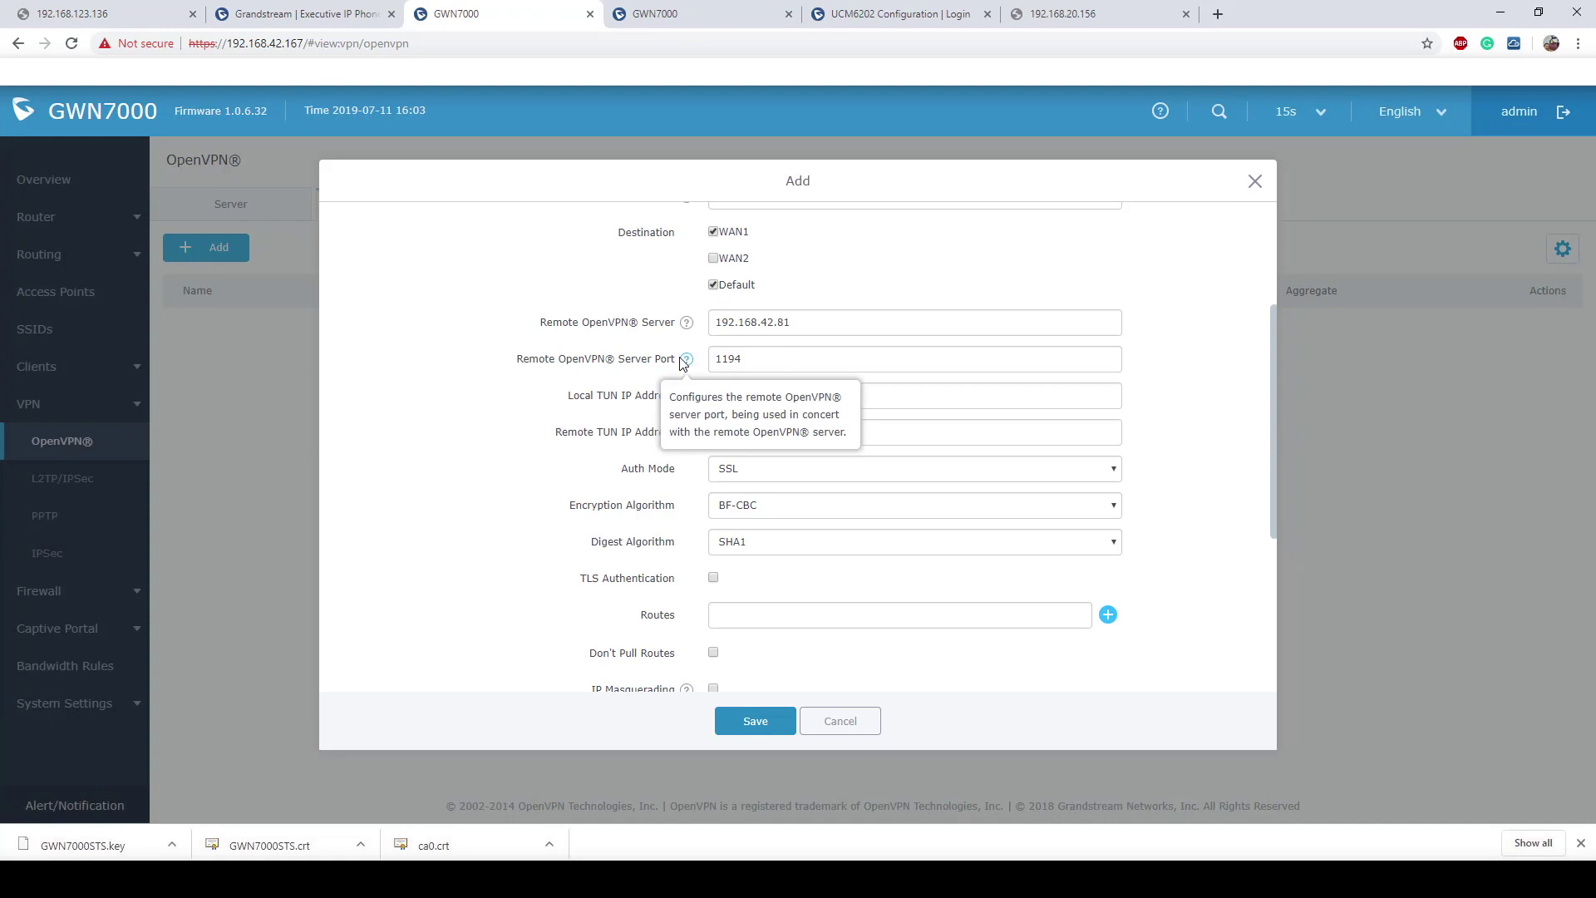
pyautogui.moveTo(522, 359); pyautogui.dragTo(686, 362)
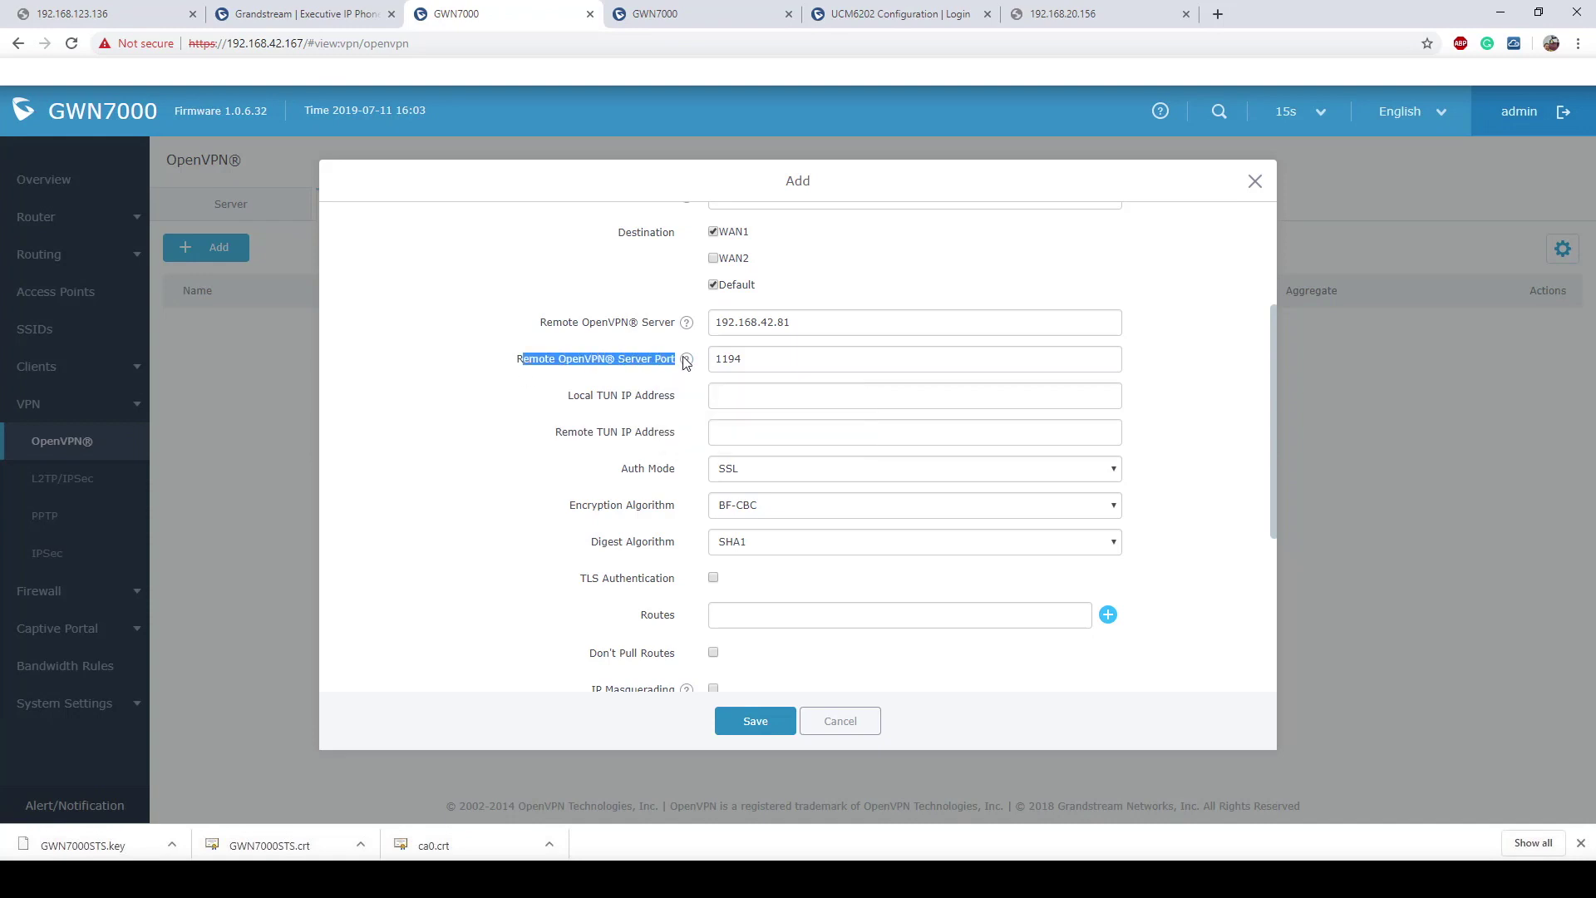
pyautogui.click(1165, 382)
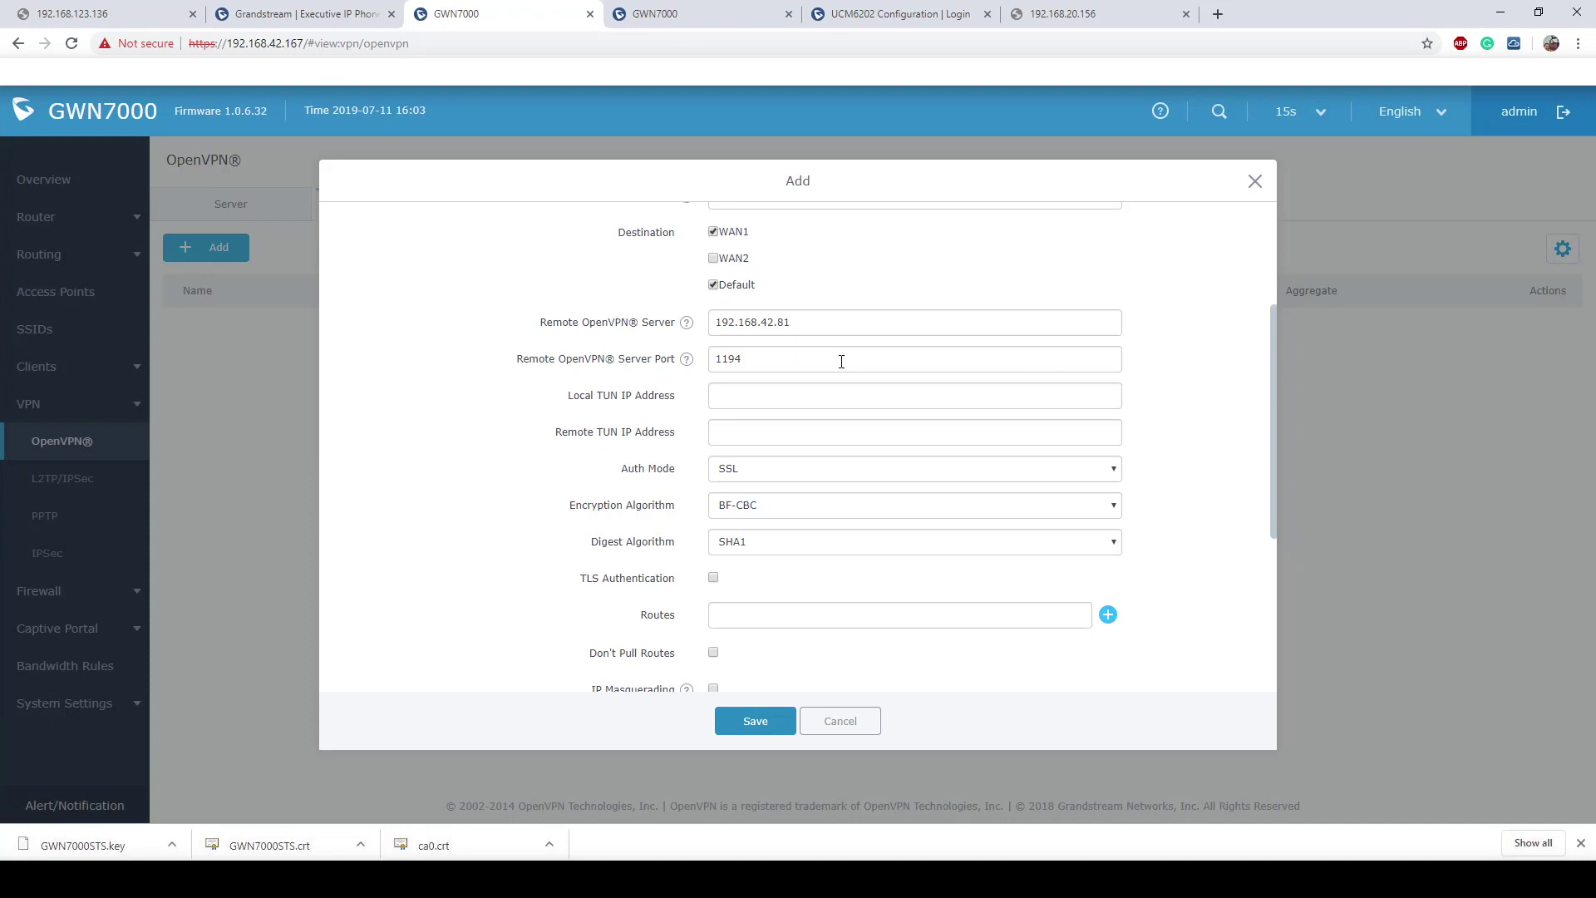
# Step: Keep remote server port 1194 and move down to the certificate fields
pyautogui.moveTo(841, 361); pyautogui.dragTo(709, 367)
pyautogui.click(771, 366)
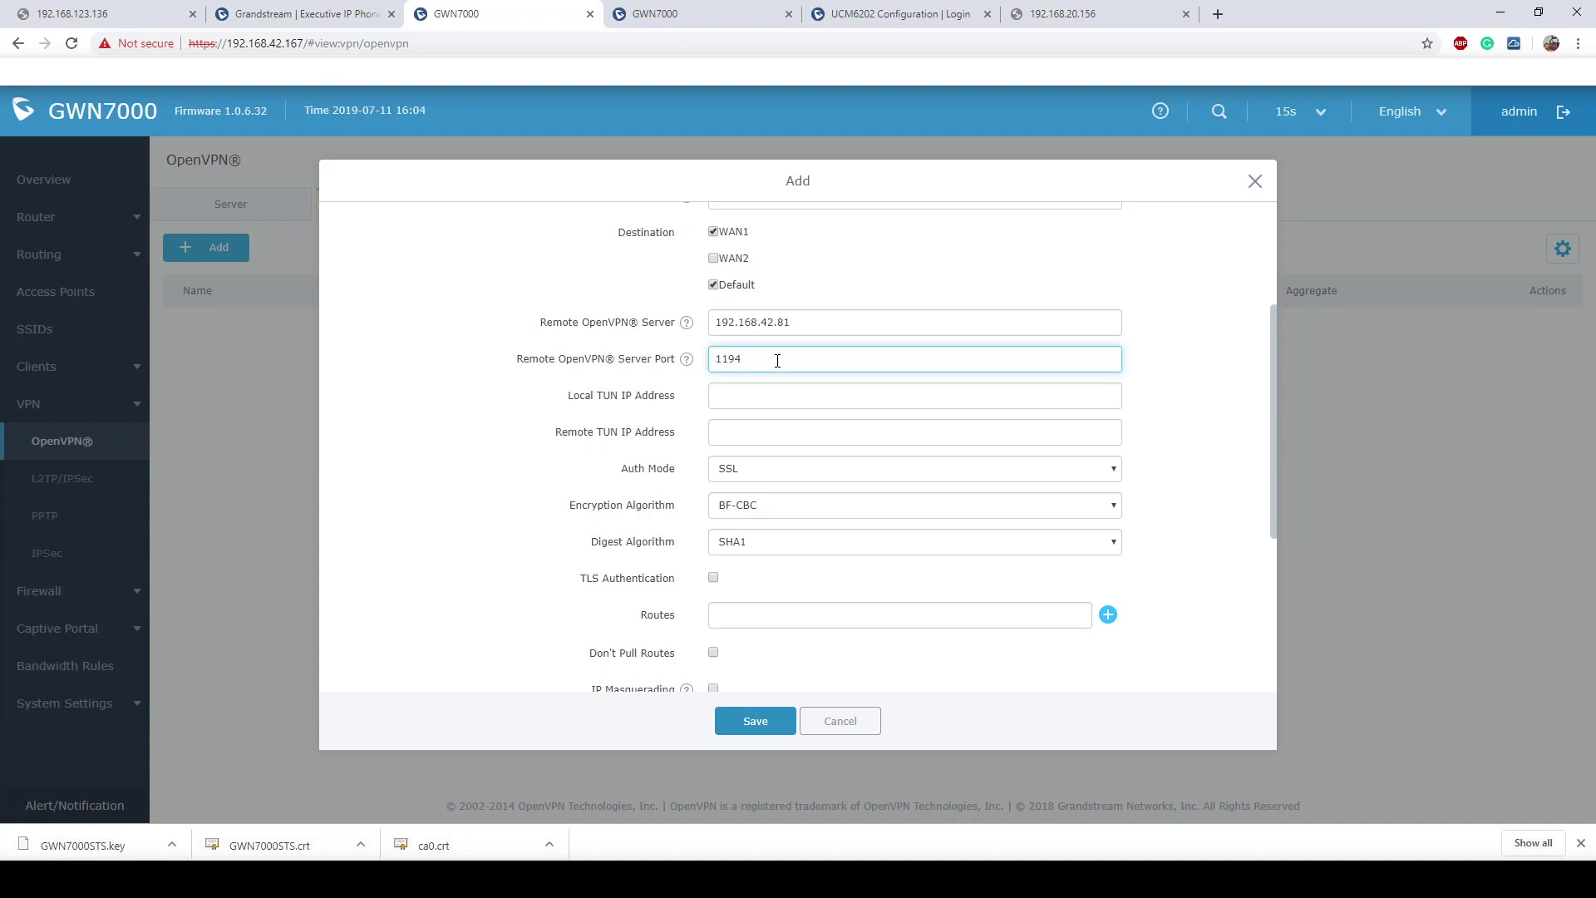
pyautogui.scroll(-1, 777, 359)
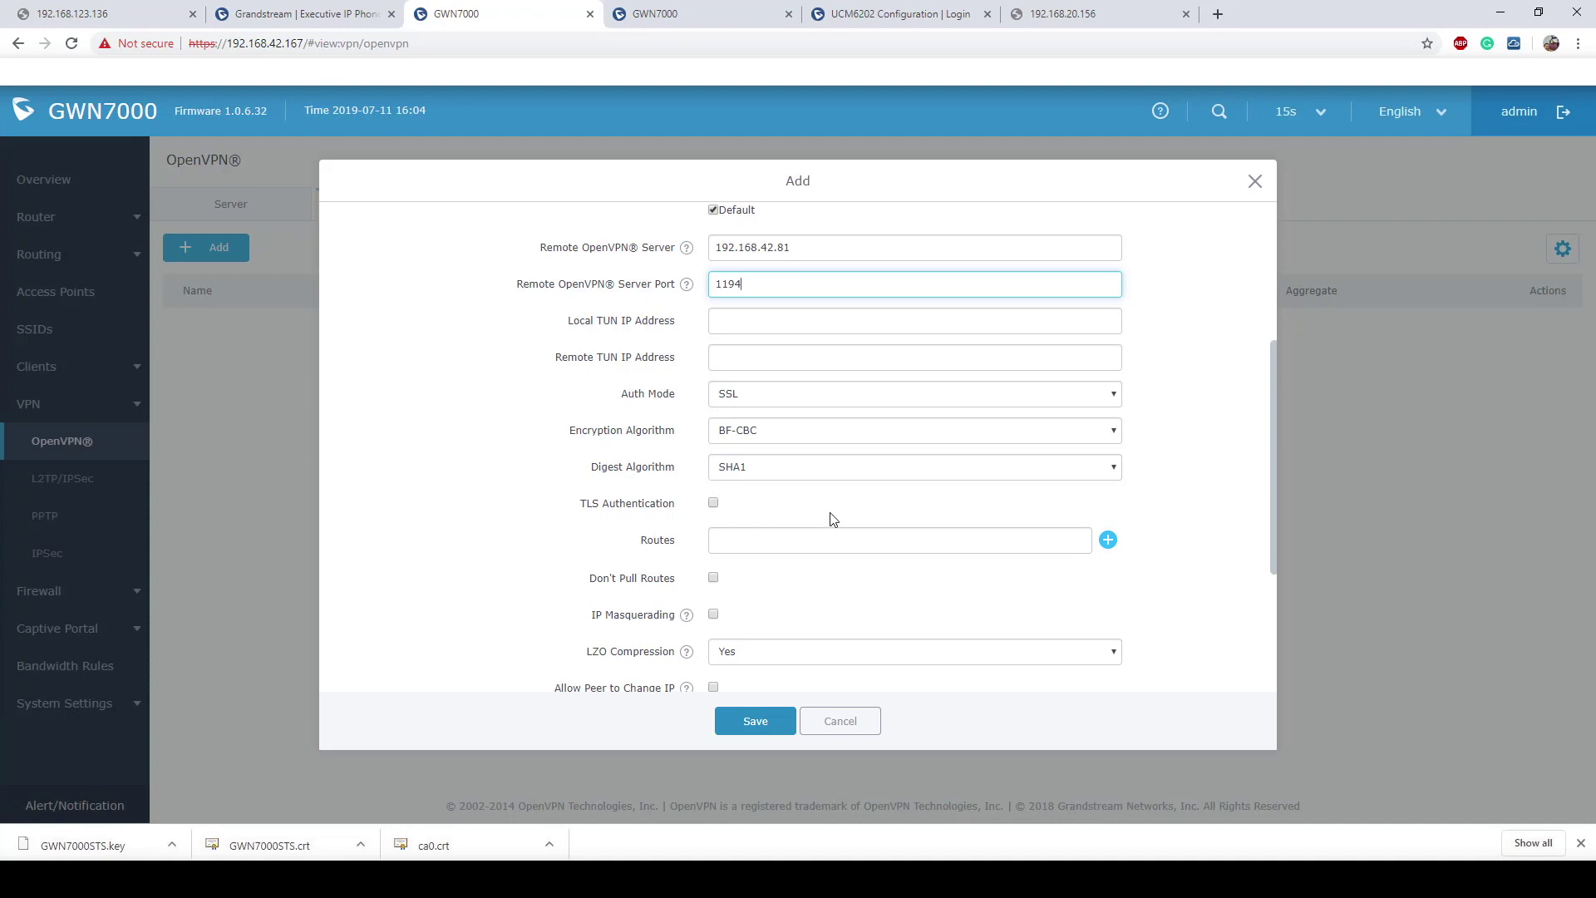
pyautogui.scroll(-2, 877, 520)
pyautogui.scroll(-4, 876, 520)
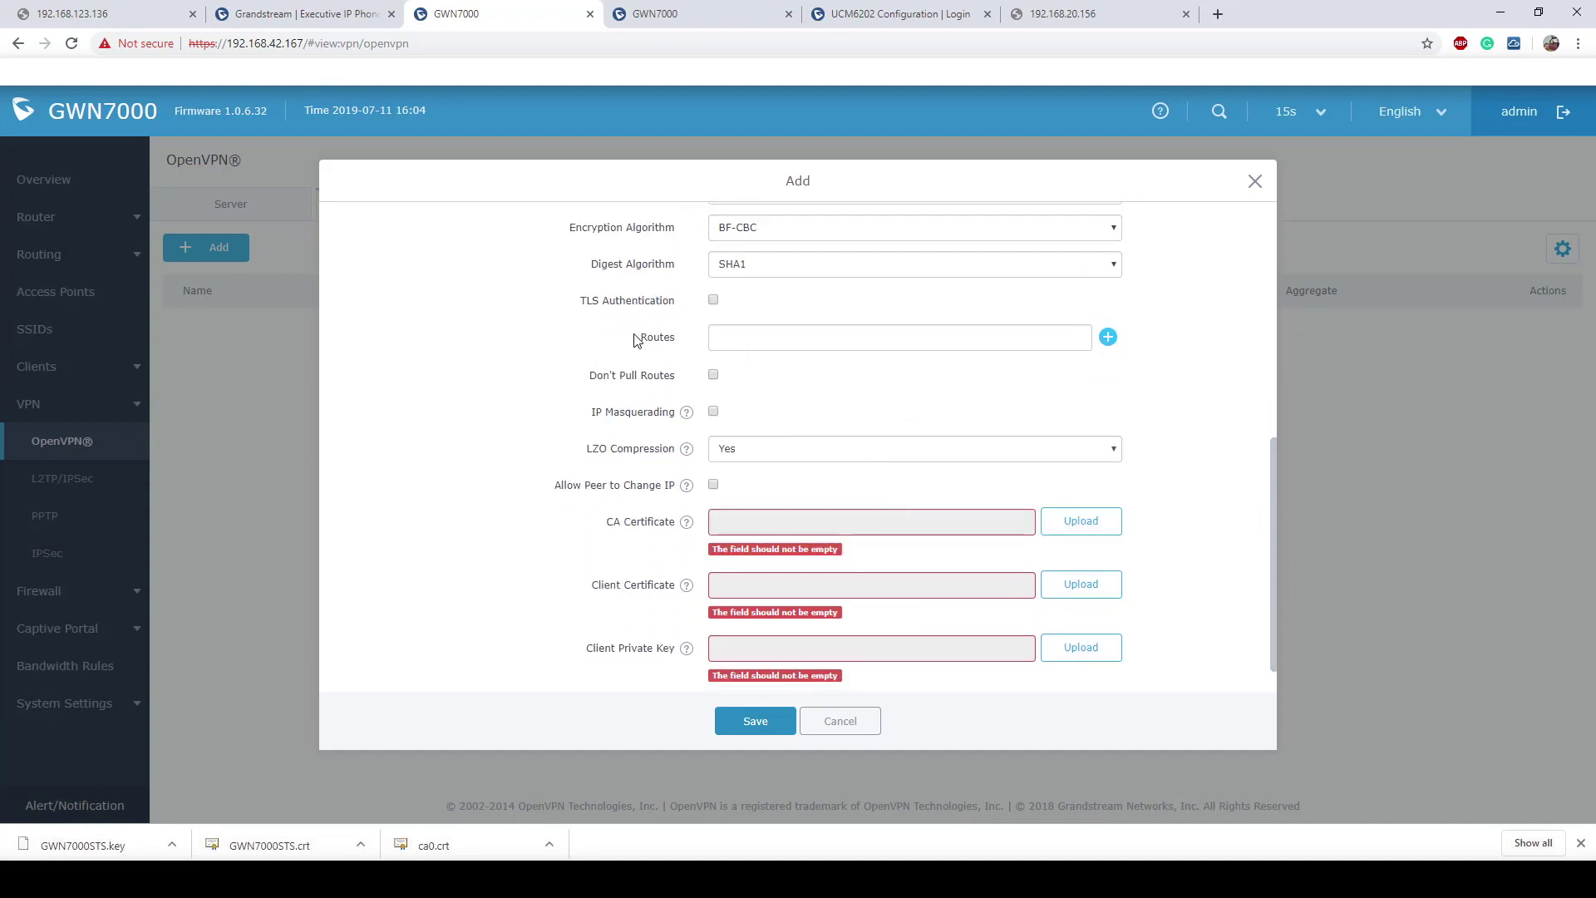
pyautogui.moveTo(636, 340); pyautogui.dragTo(688, 340)
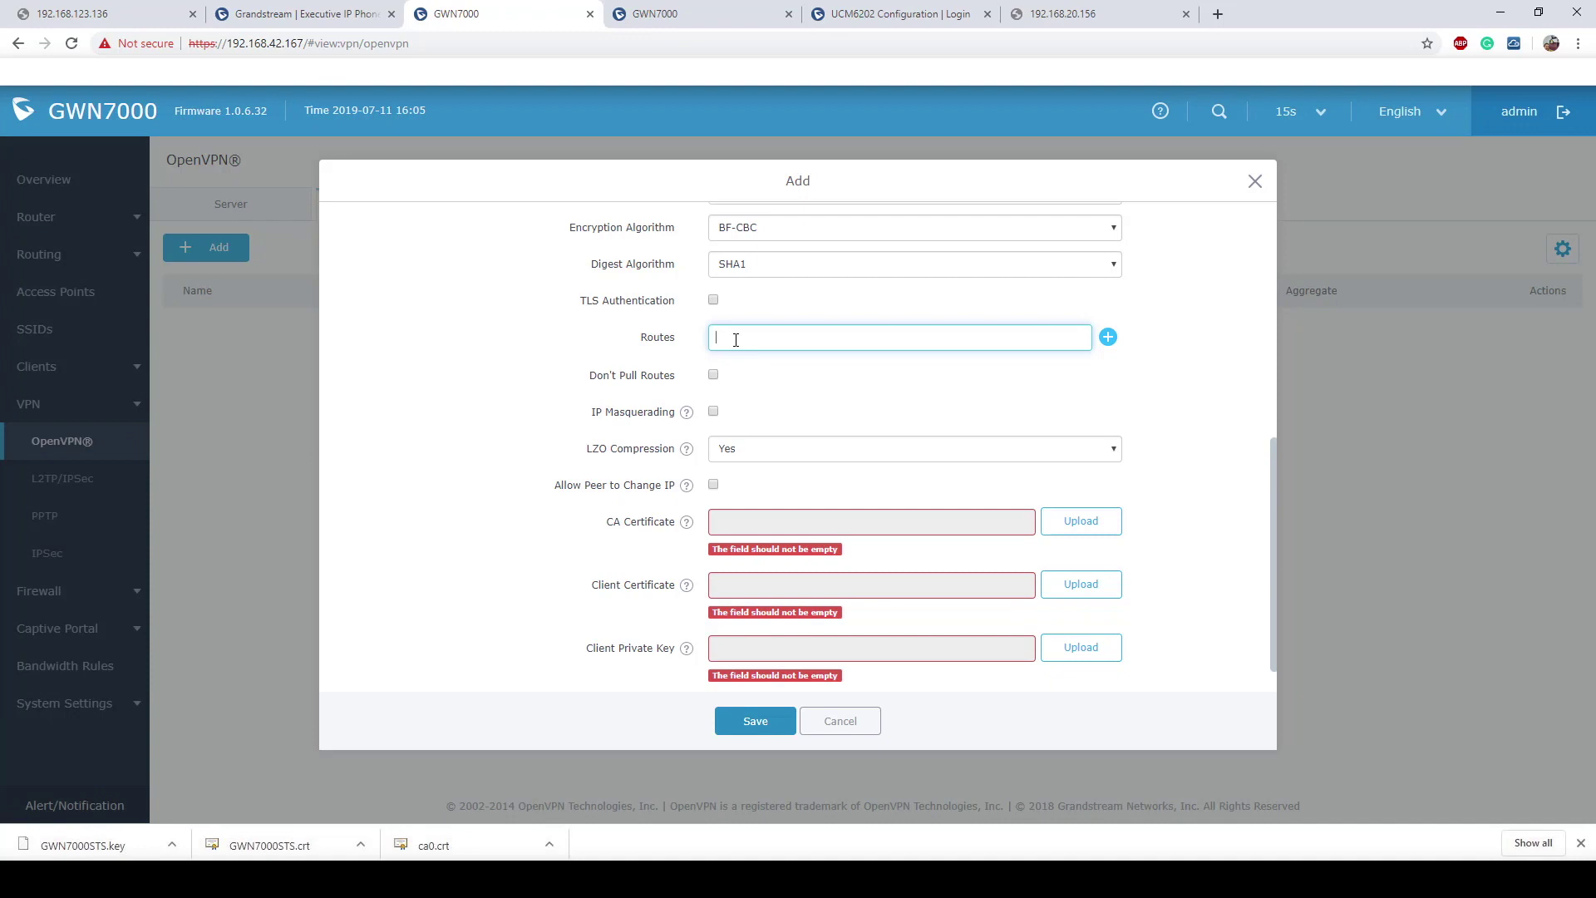
pyautogui.click(728, 12)
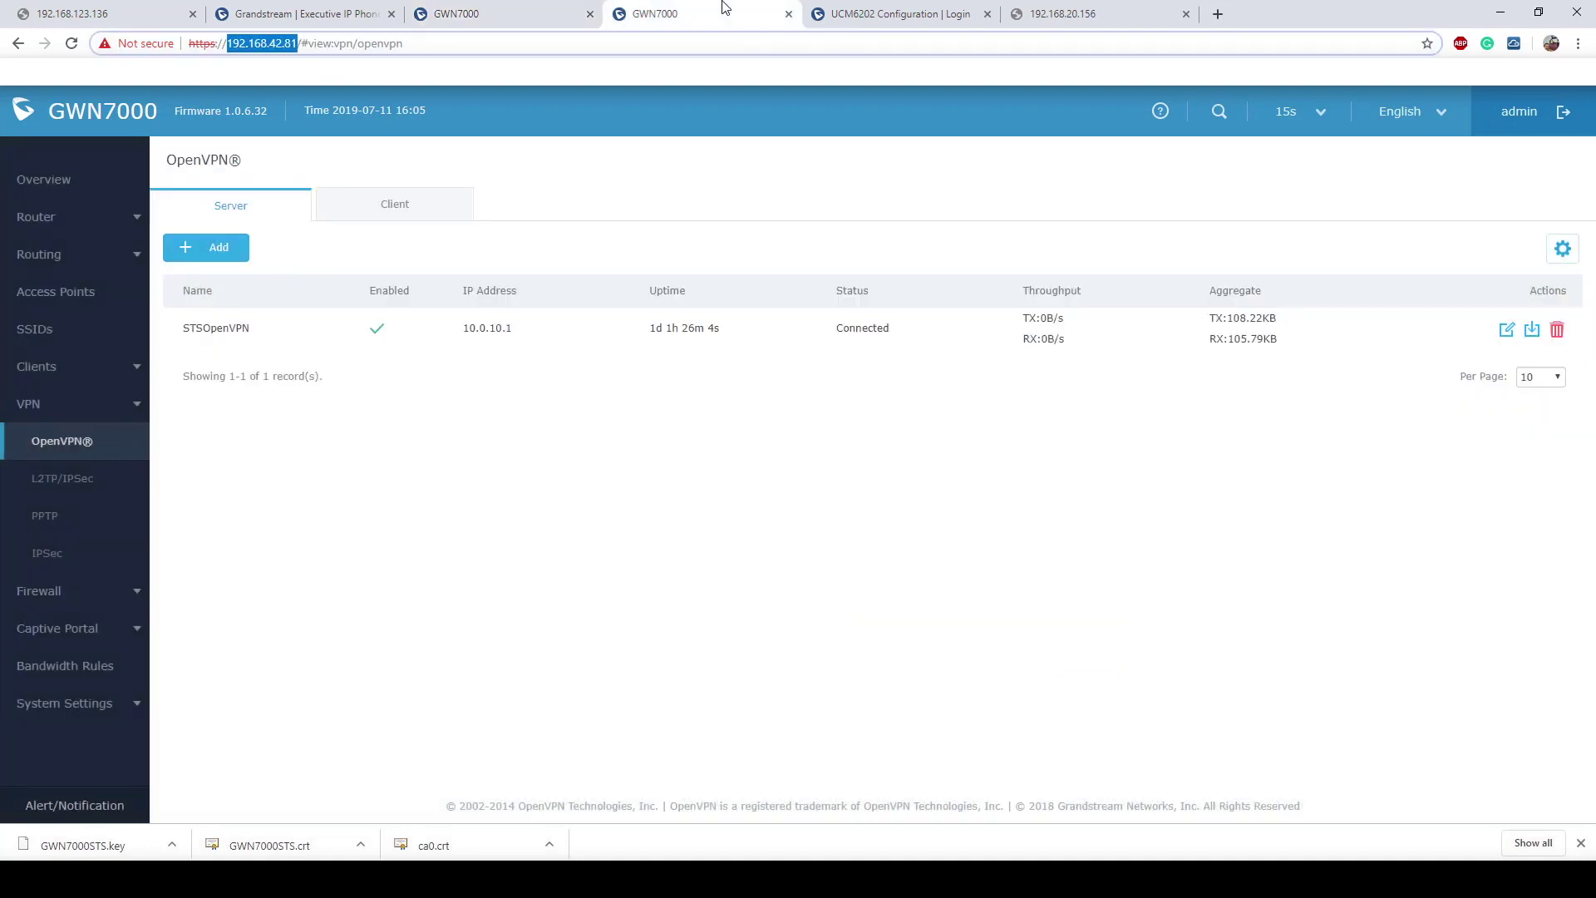
pyautogui.click(46, 218)
pyautogui.click(45, 329)
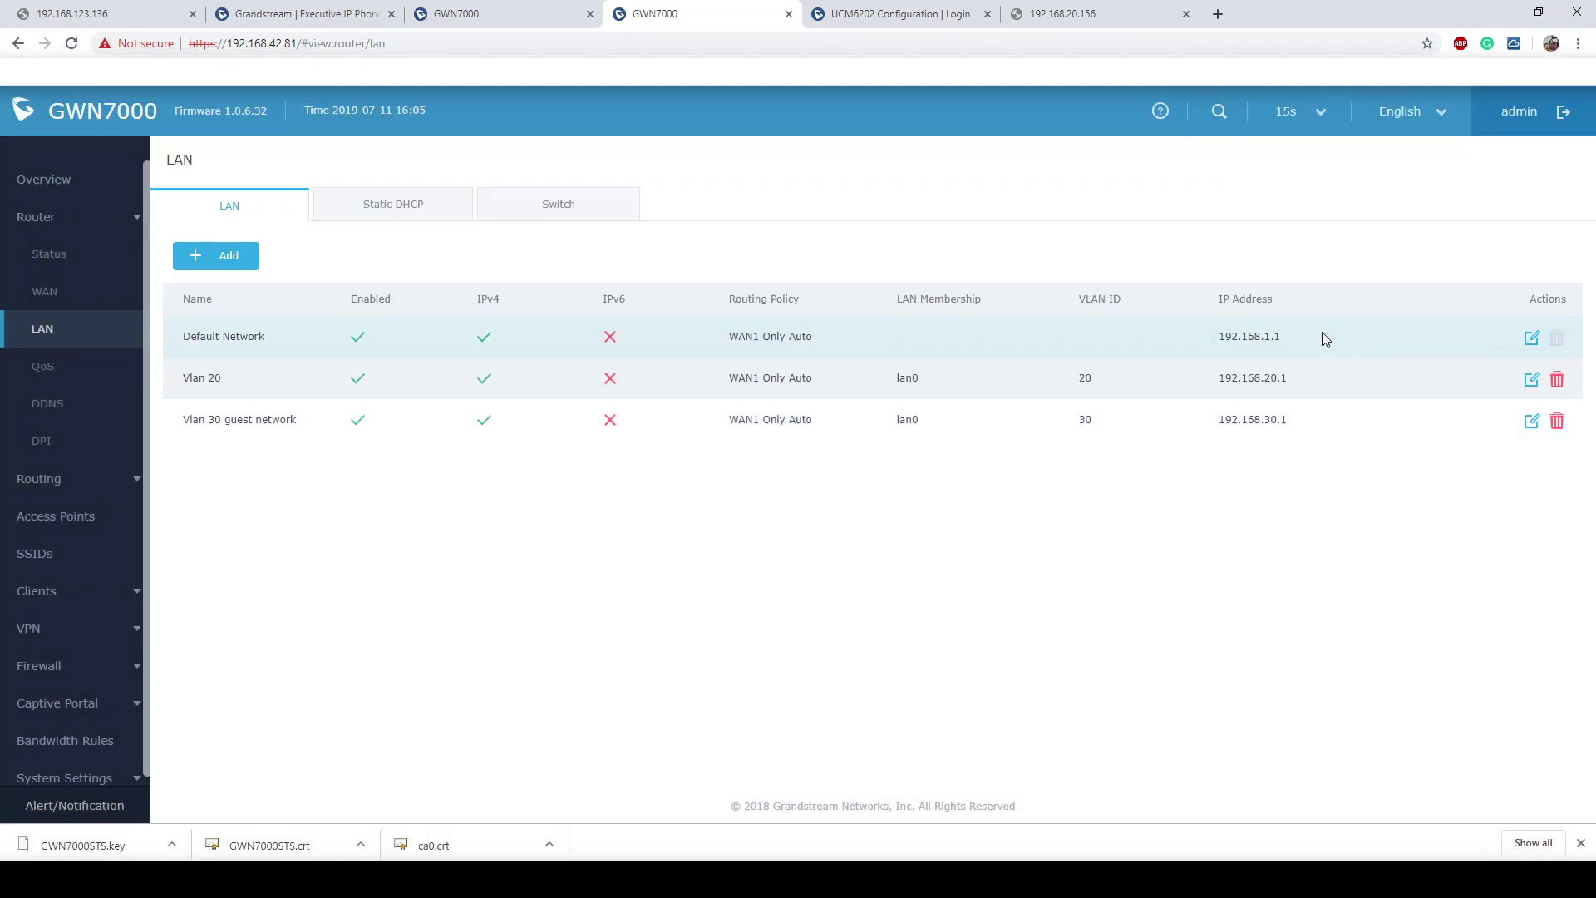
pyautogui.click(534, 9)
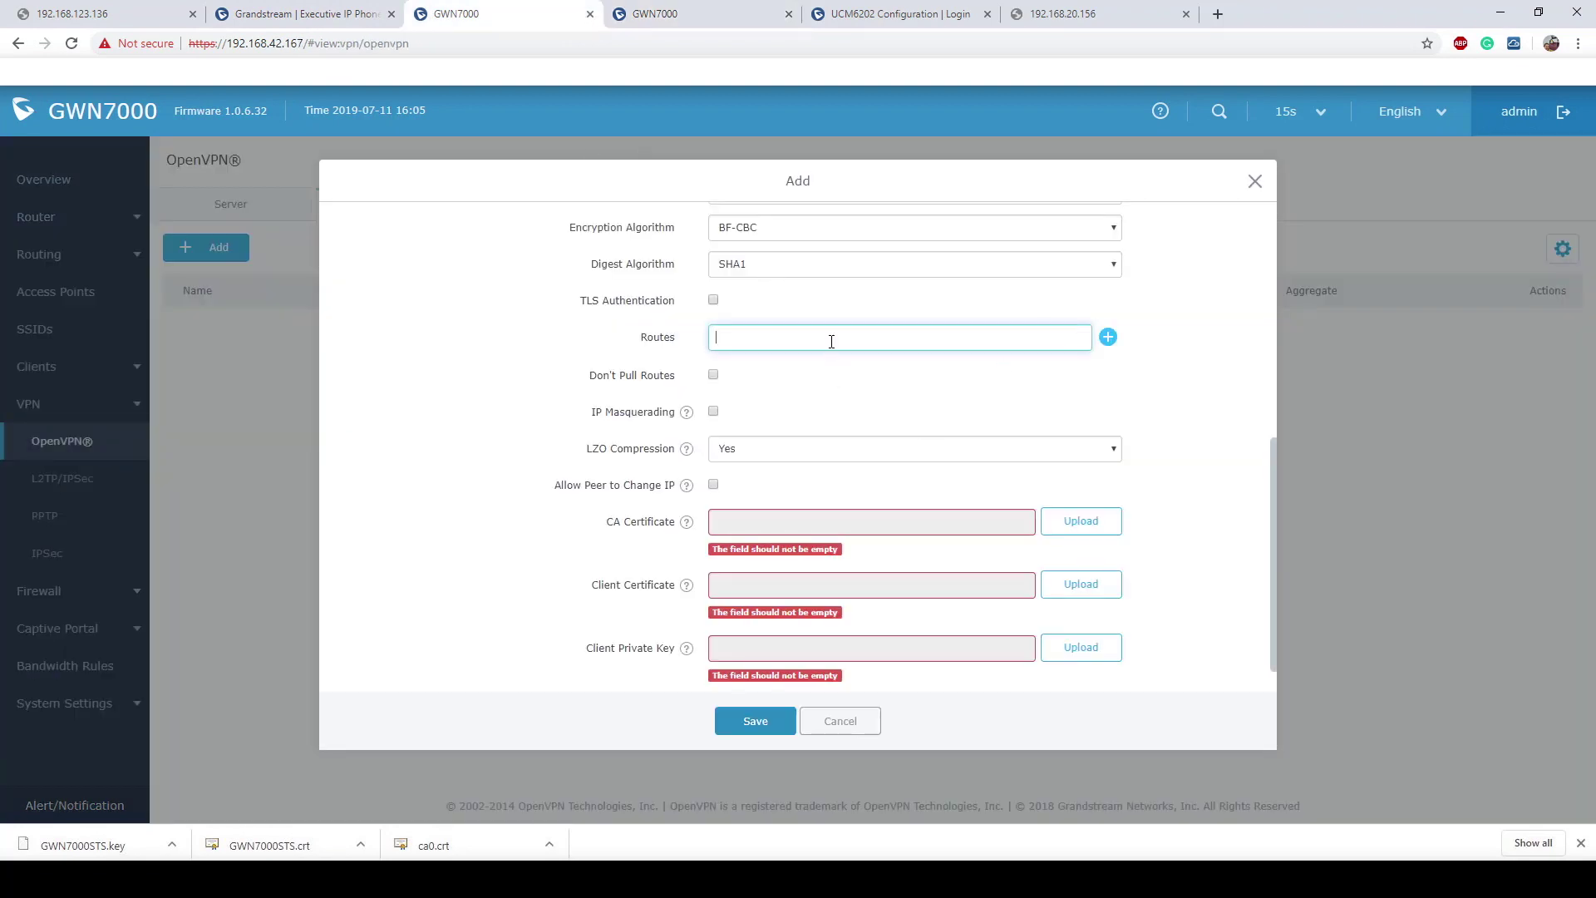
# Step: Enter route 192.168.1.0/24, then add a second Routes field holding 192.168.20.0/24
pyautogui.write('192.168')
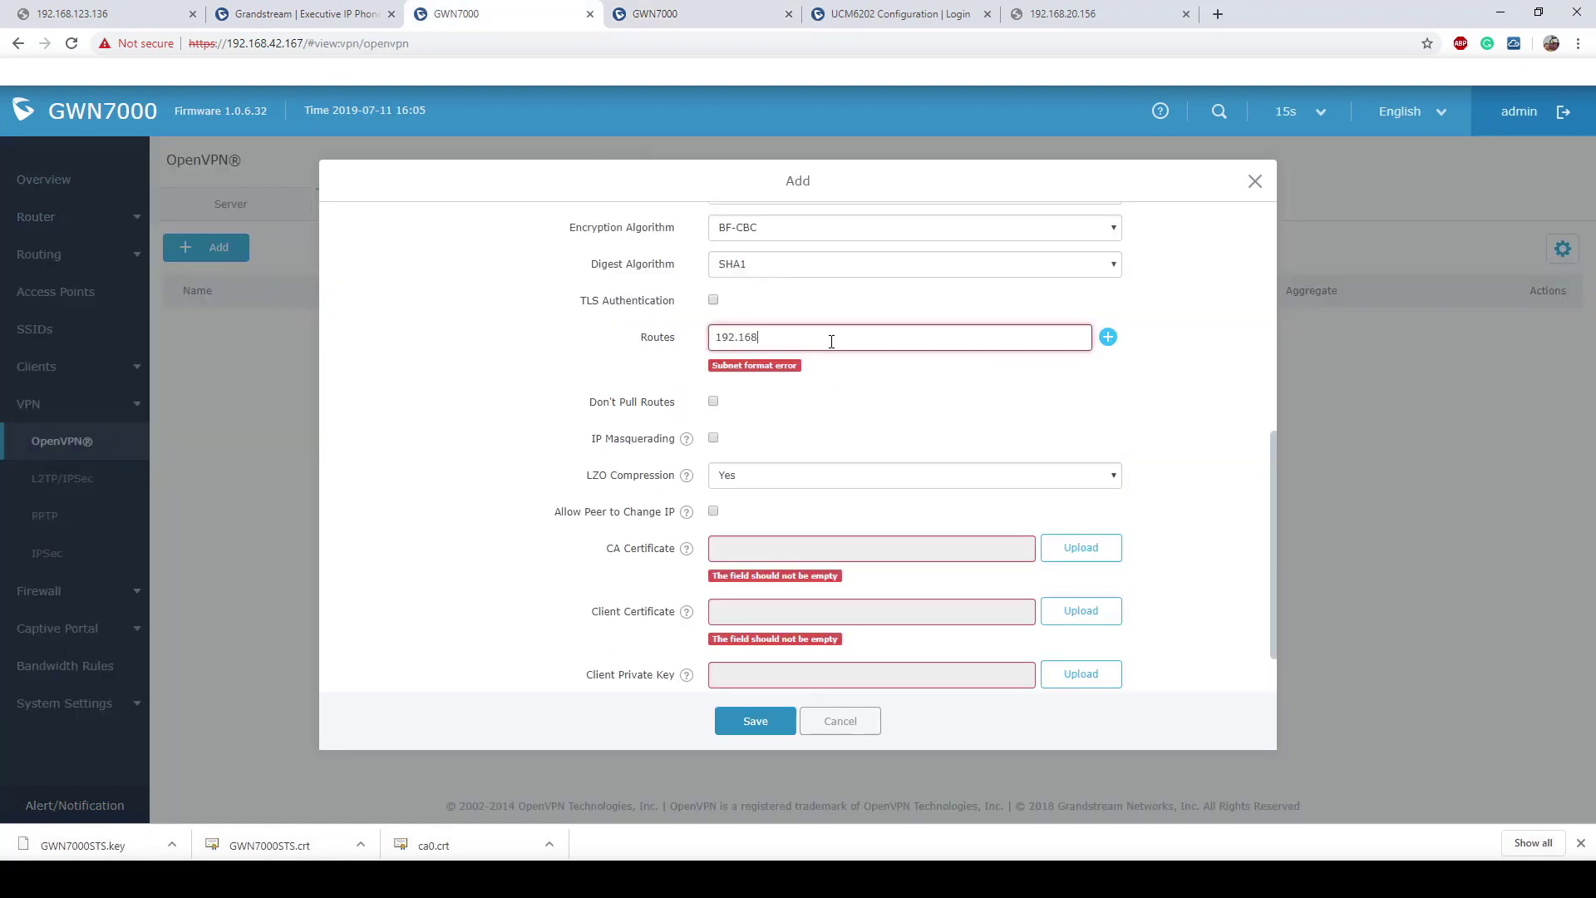
pyautogui.write('.1.0/24')
pyautogui.click(1106, 341)
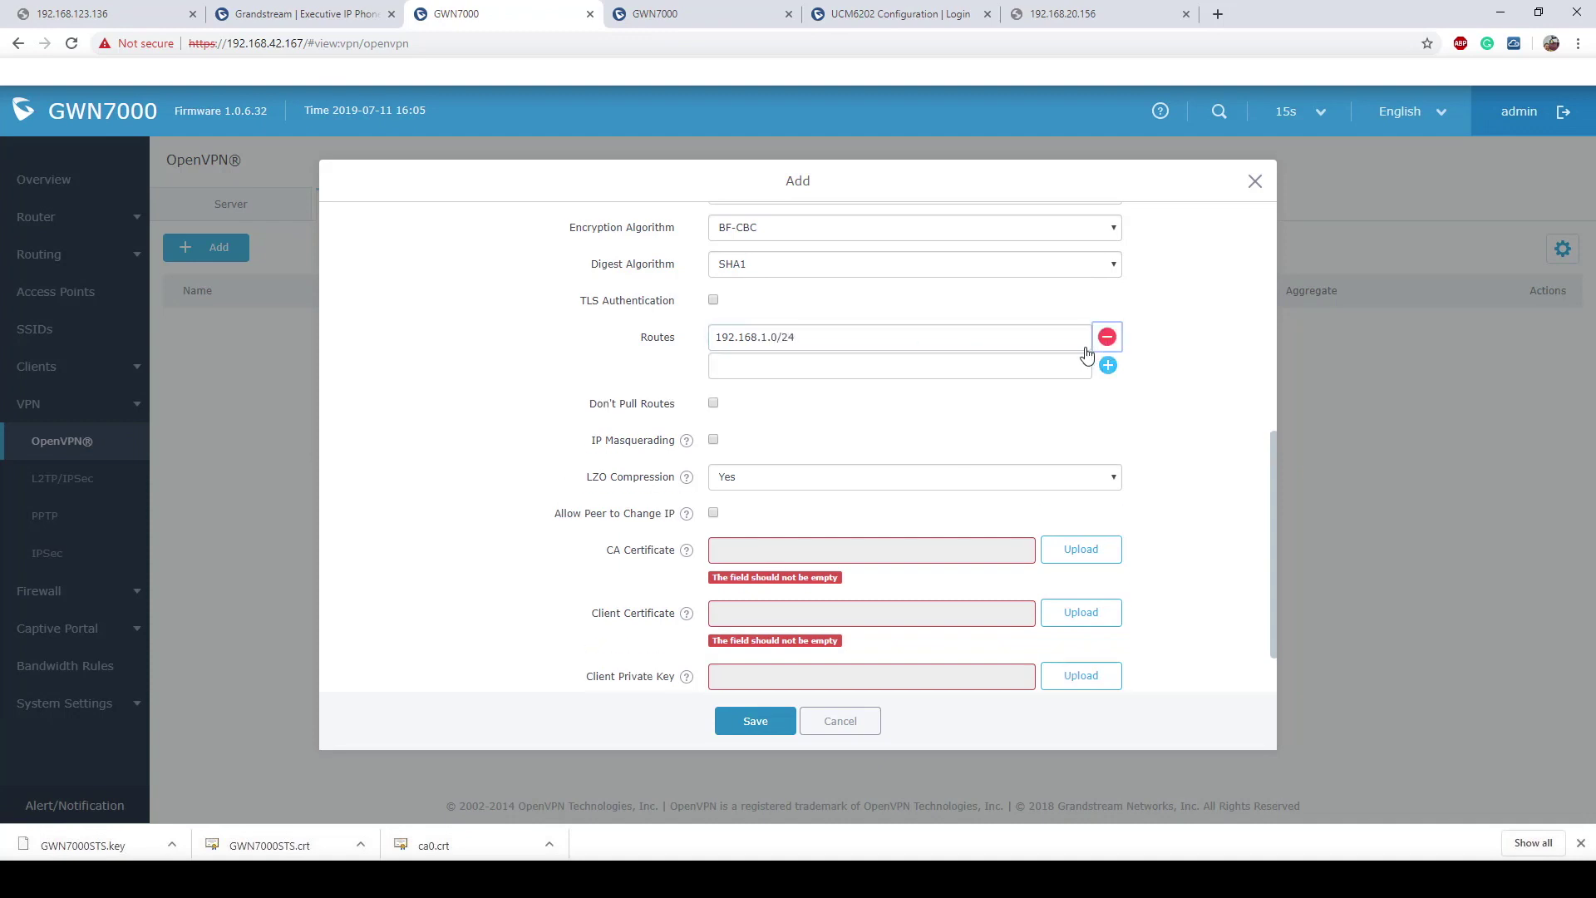
pyautogui.write('192')
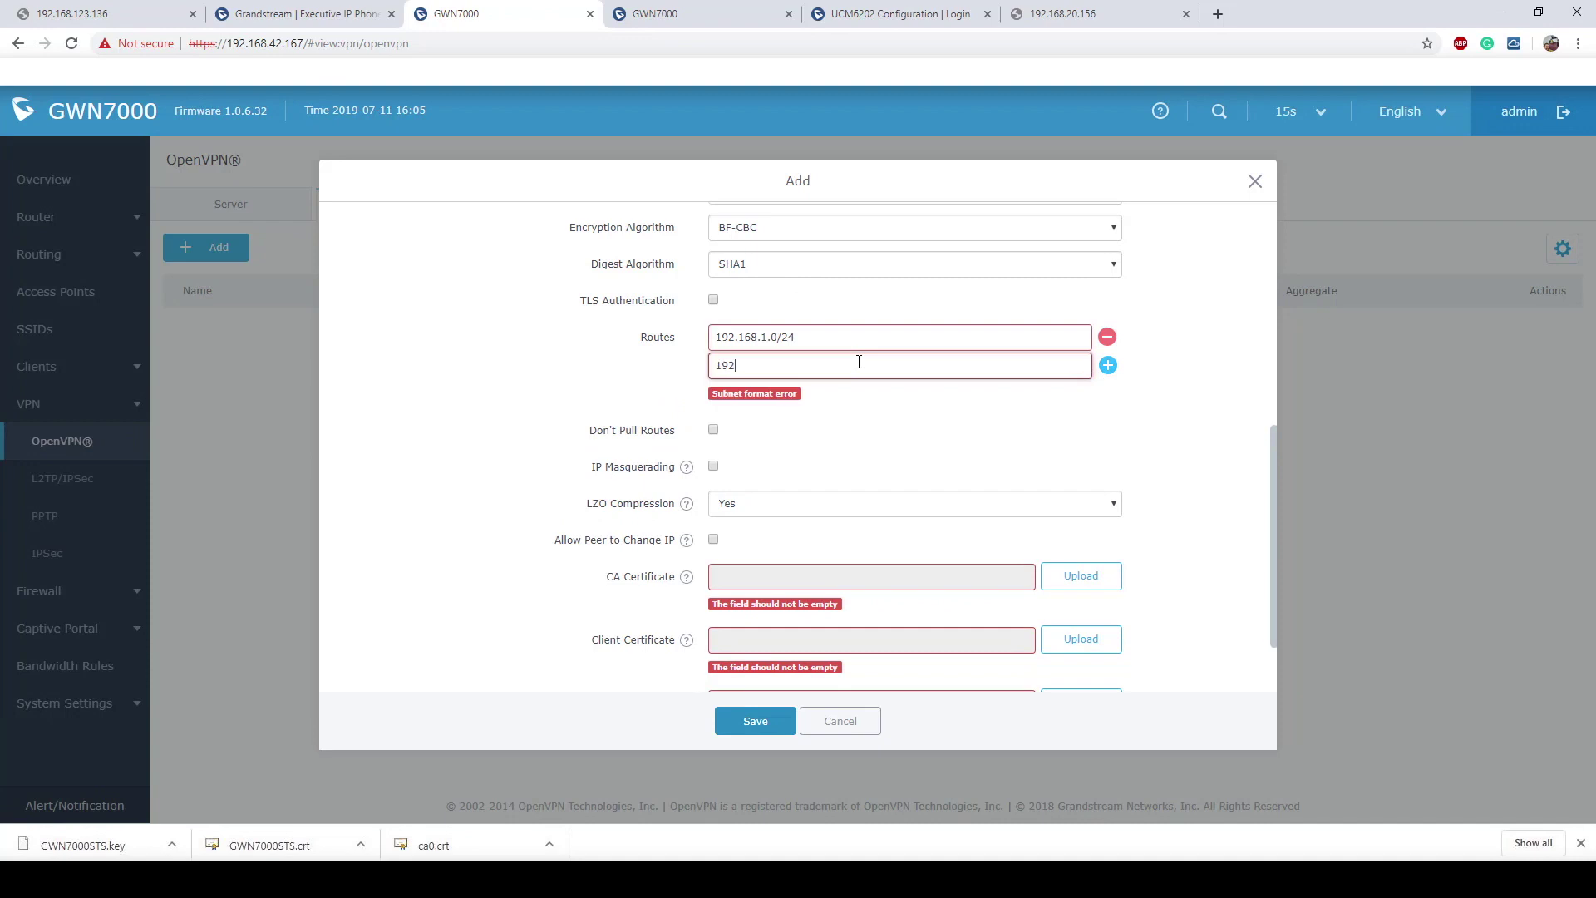
pyautogui.write('.168.20.0/24')
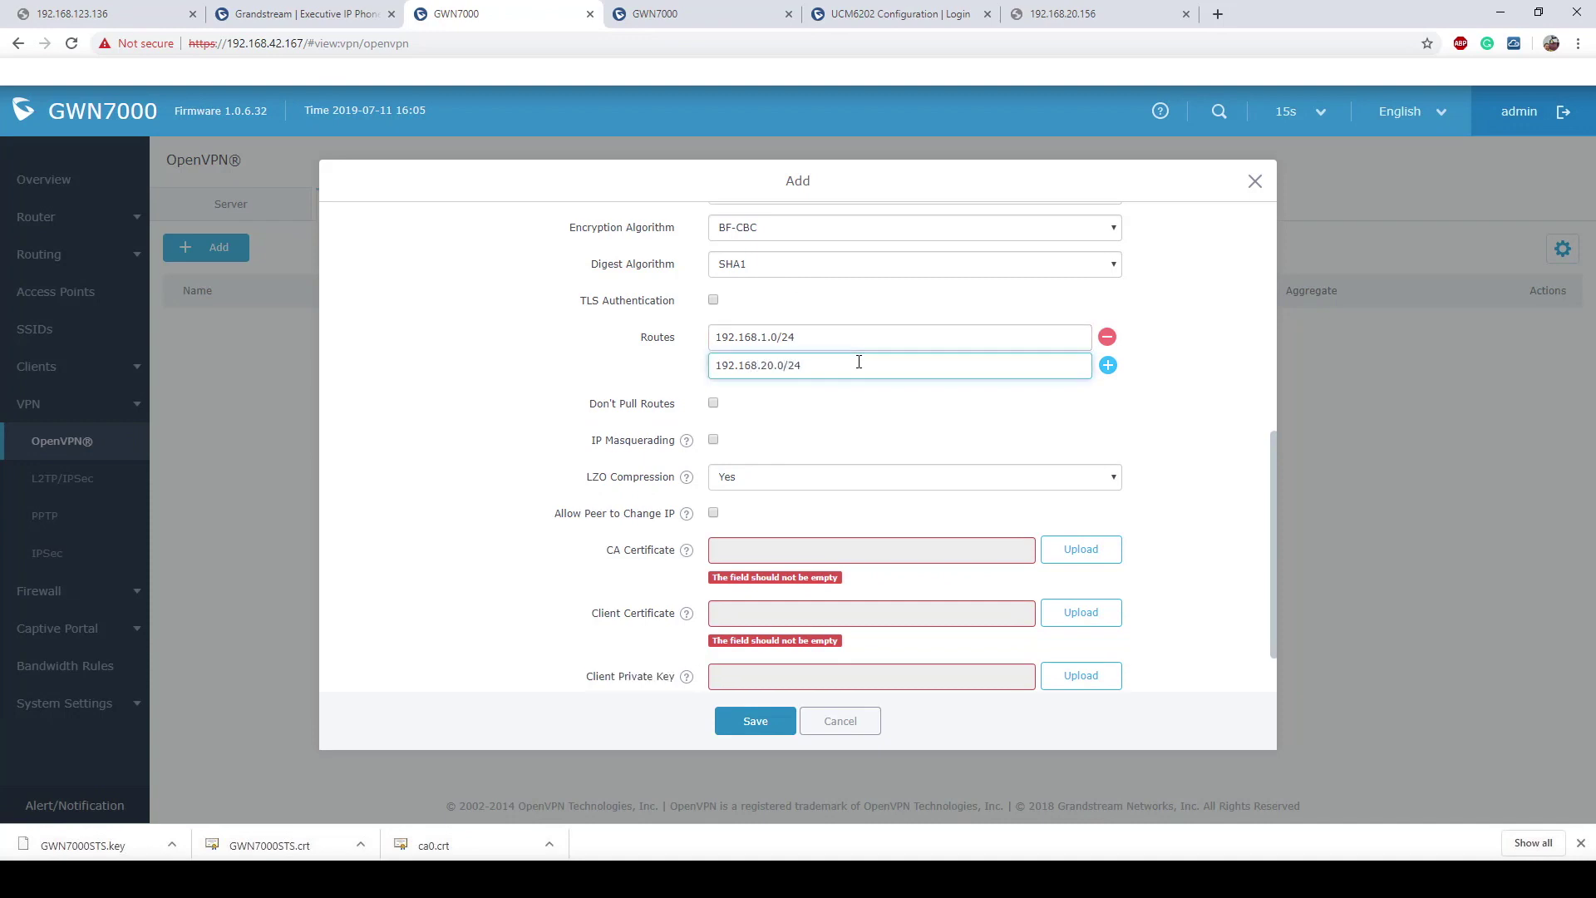
pyautogui.click(889, 413)
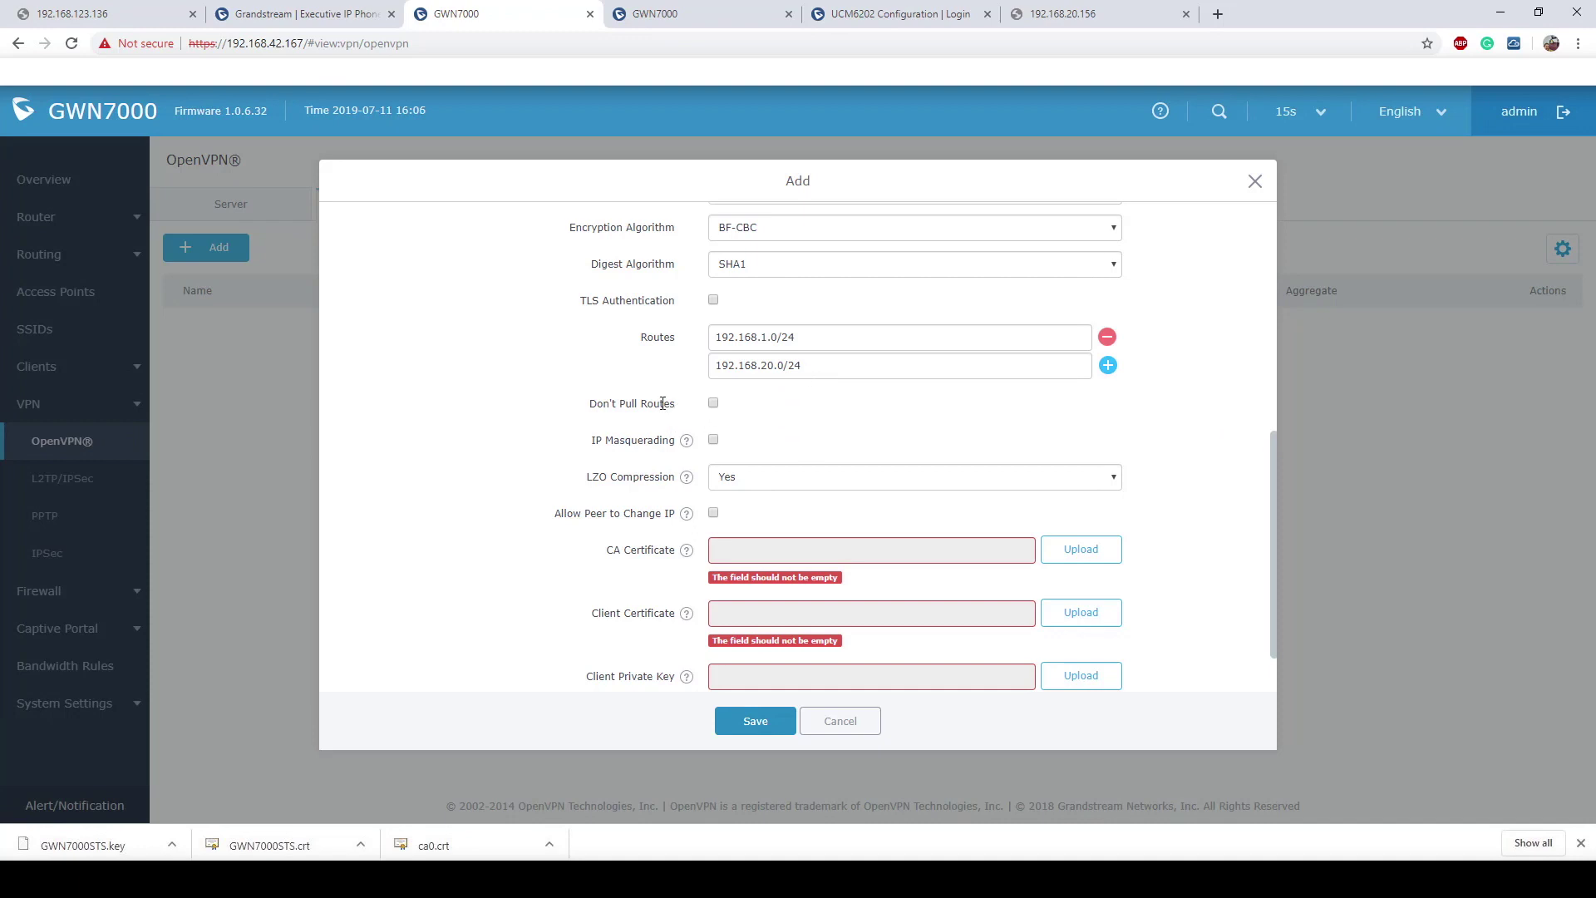
# Step: Change the OpenVPN client's LZO Compression from Yes to No
pyautogui.moveTo(680, 407); pyautogui.dragTo(587, 410)
pyautogui.click(582, 441)
pyautogui.moveTo(578, 476); pyautogui.dragTo(689, 477)
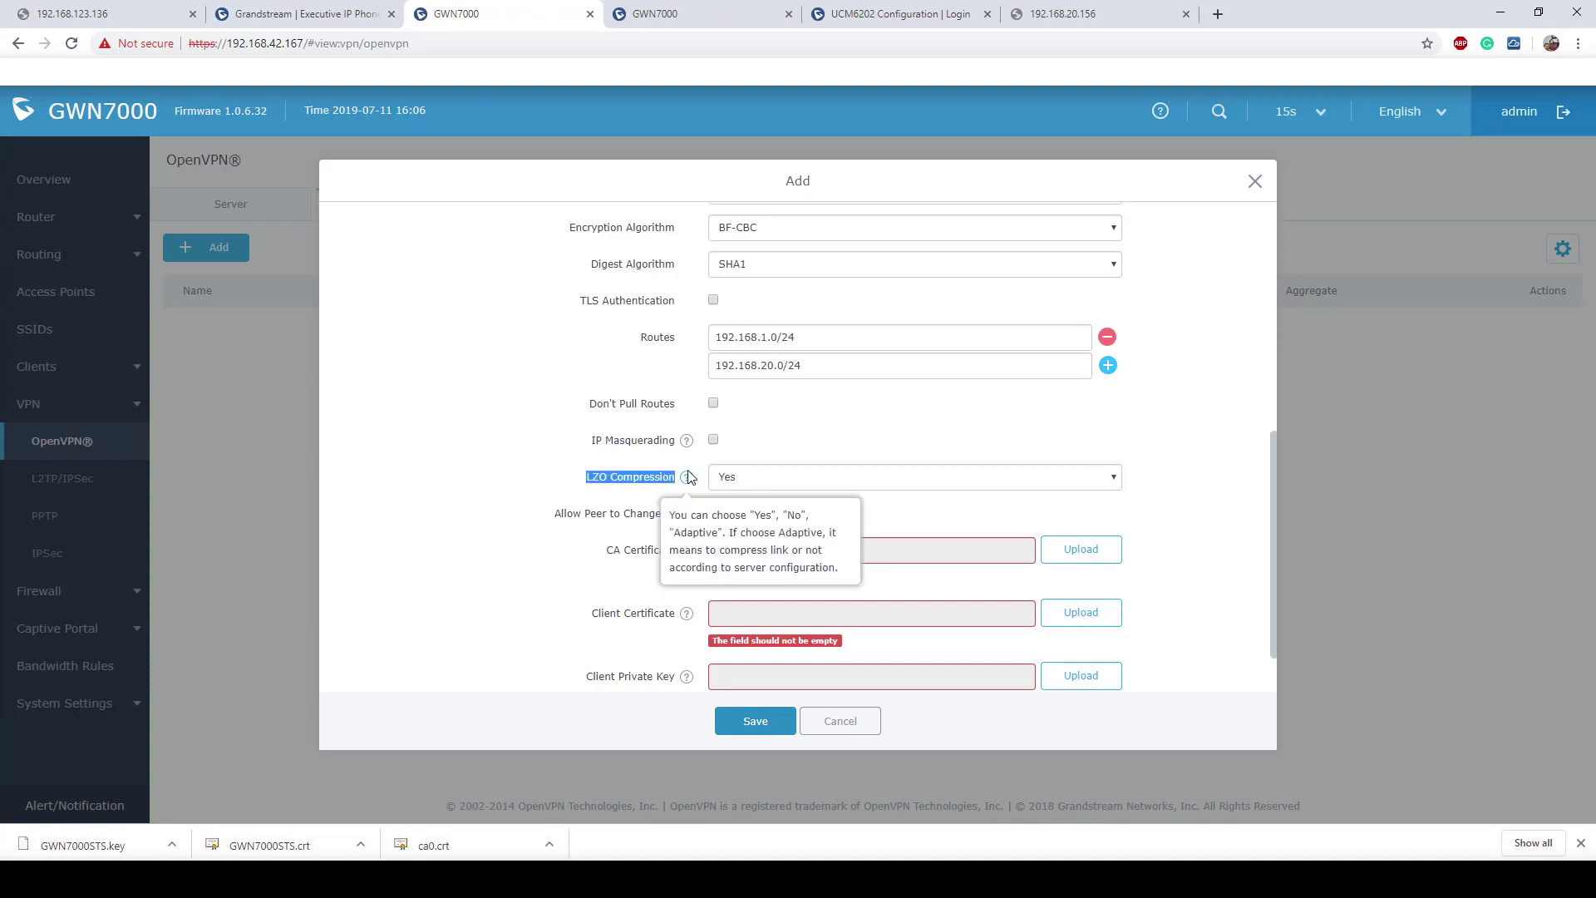
pyautogui.click(863, 439)
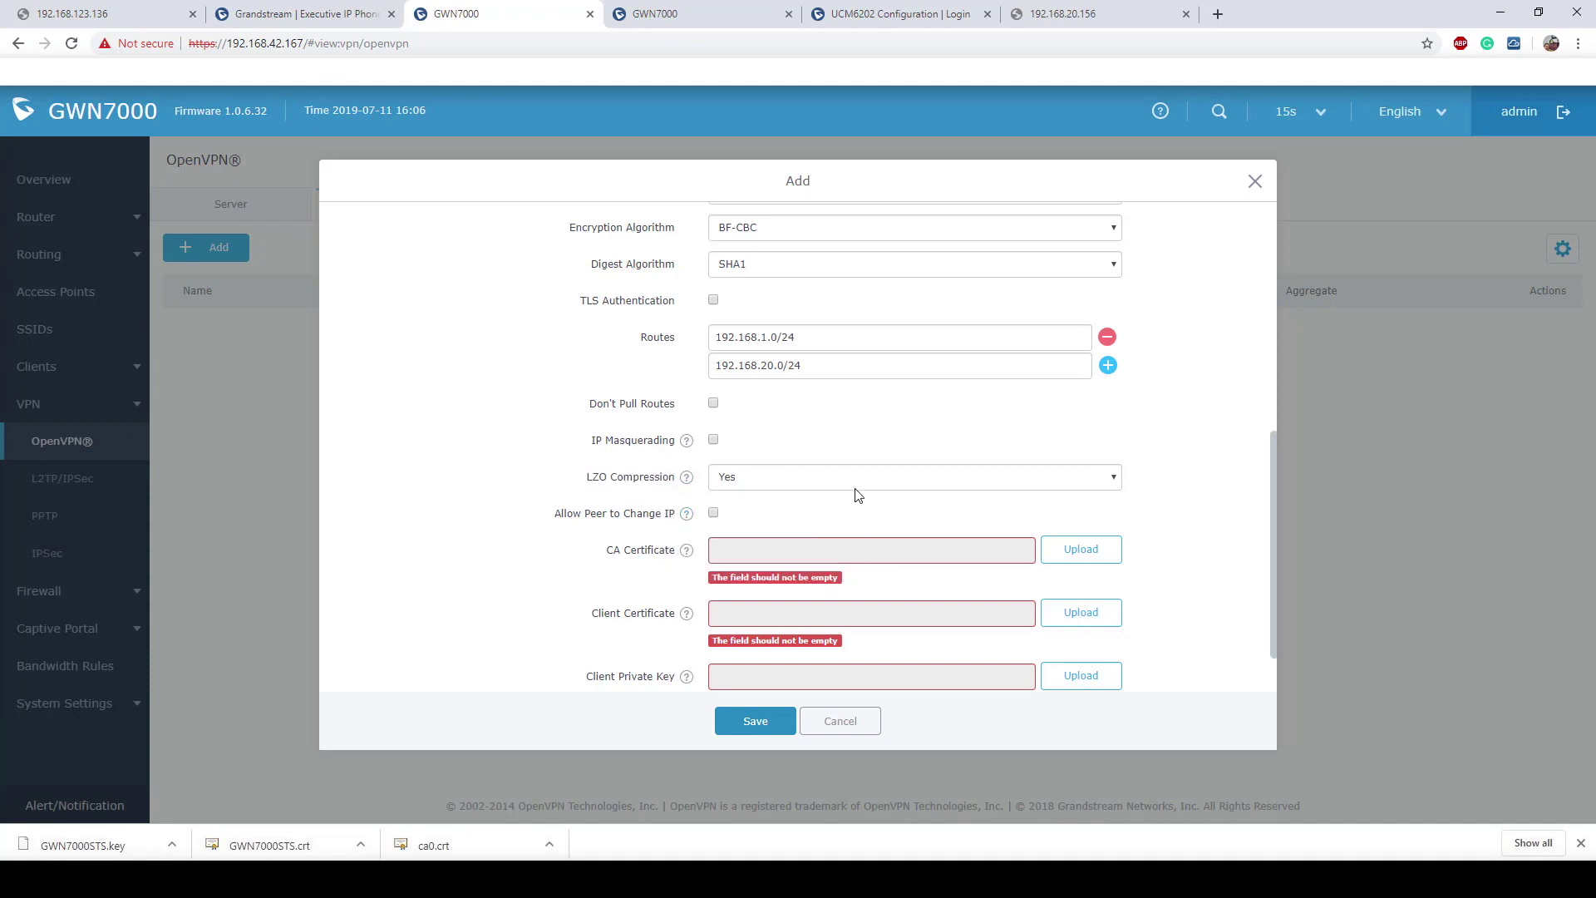
pyautogui.click(859, 476)
pyautogui.click(839, 506)
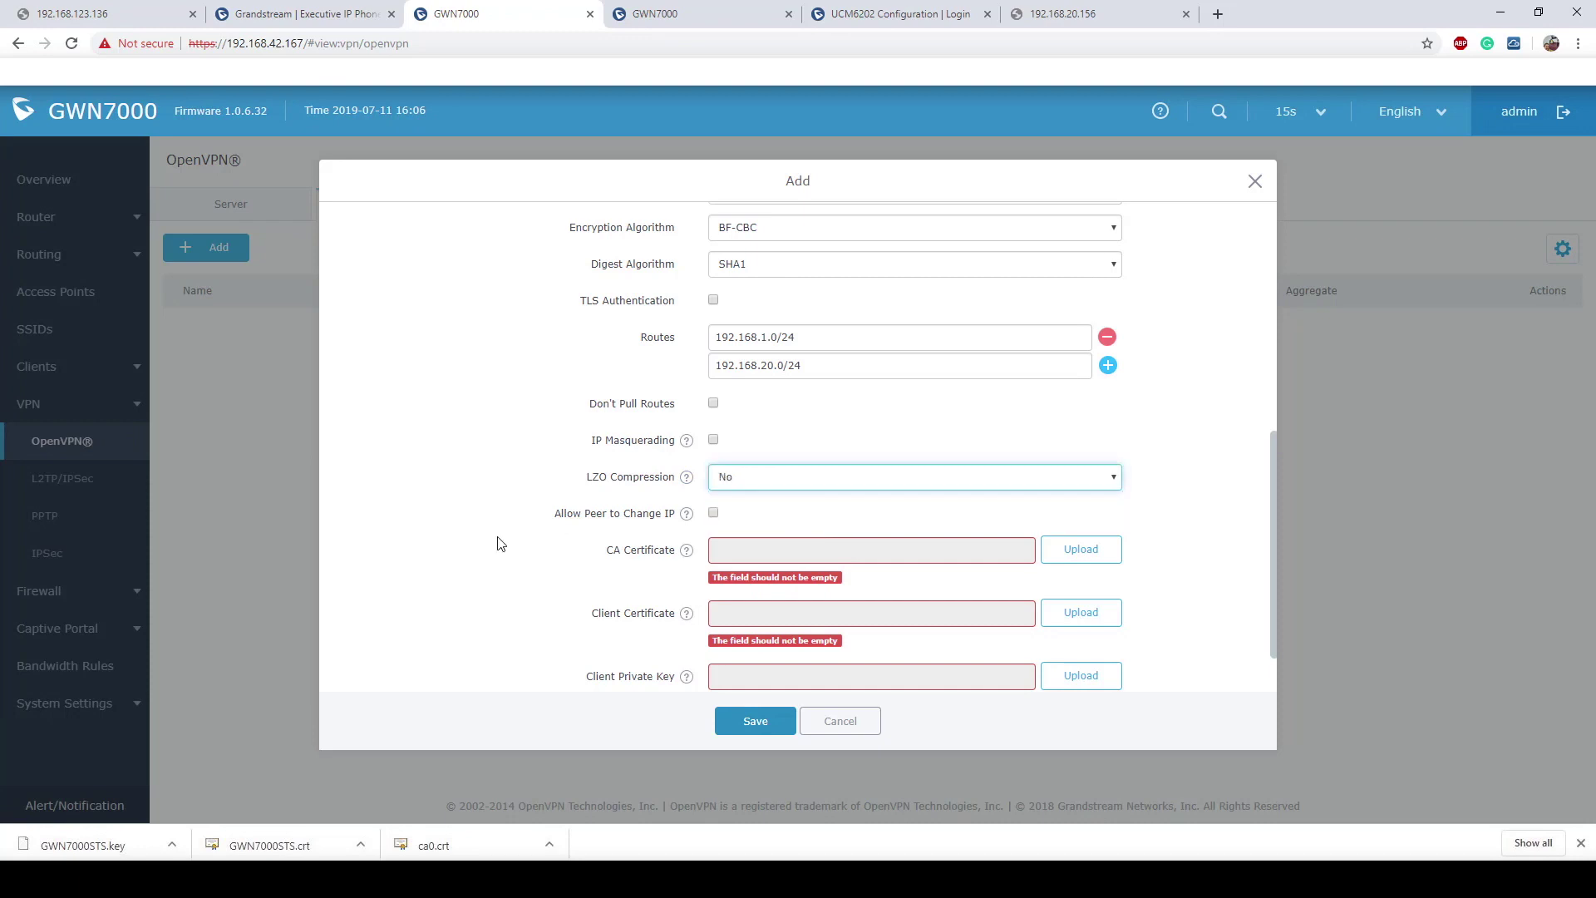
pyautogui.scroll(-1, 582, 532)
pyautogui.click(589, 530)
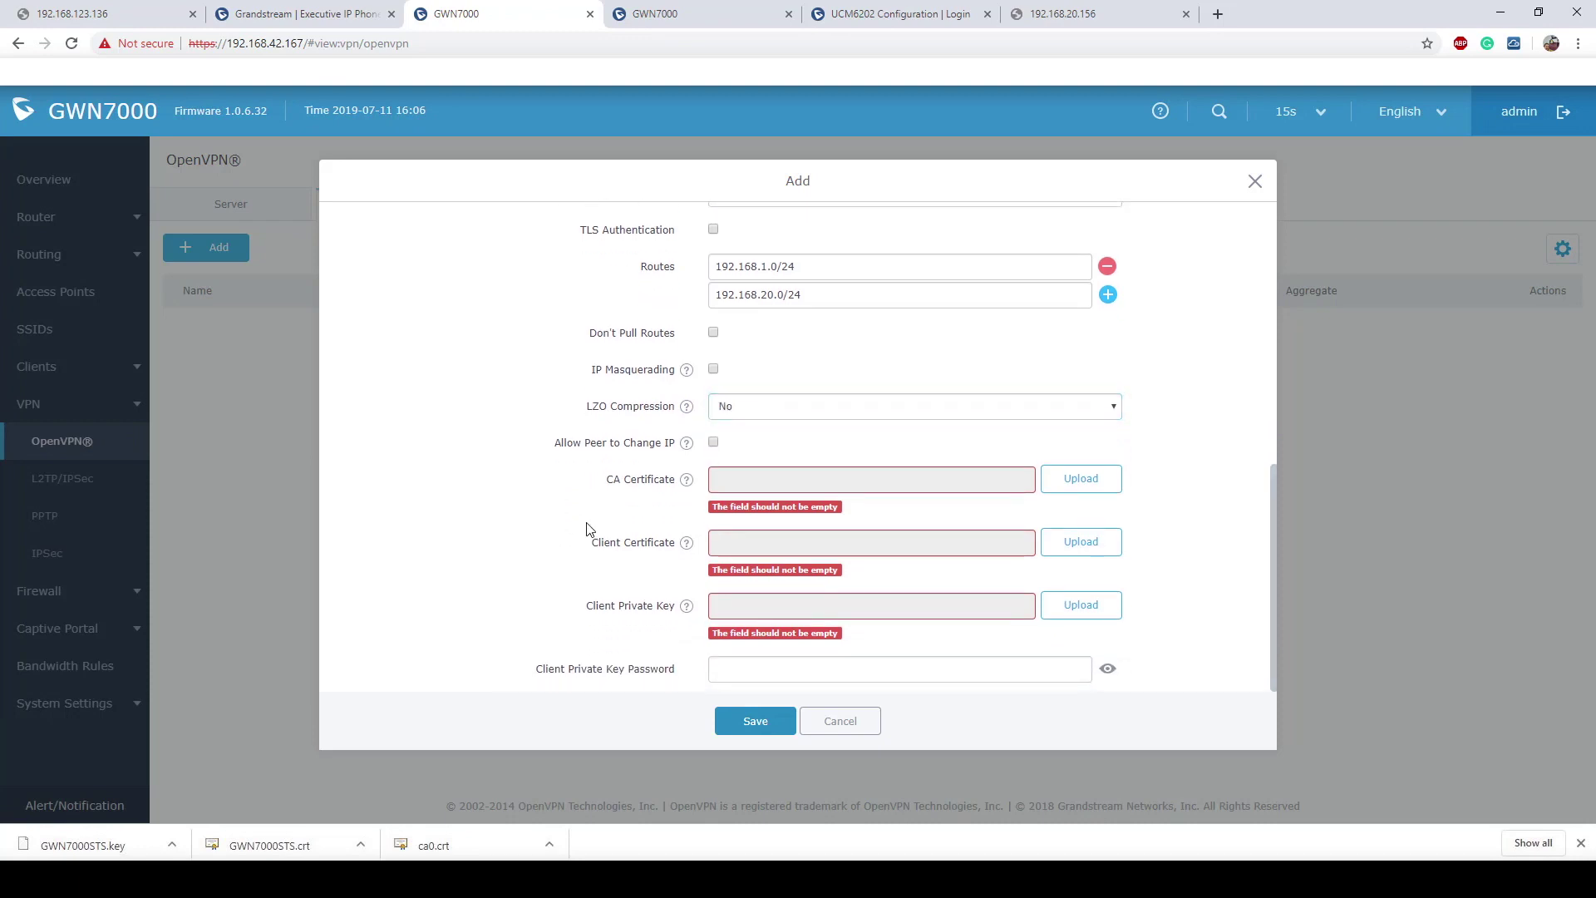
# Step: Upload ca0.crt as the OpenVPN client's CA certificate
pyautogui.click(1079, 487)
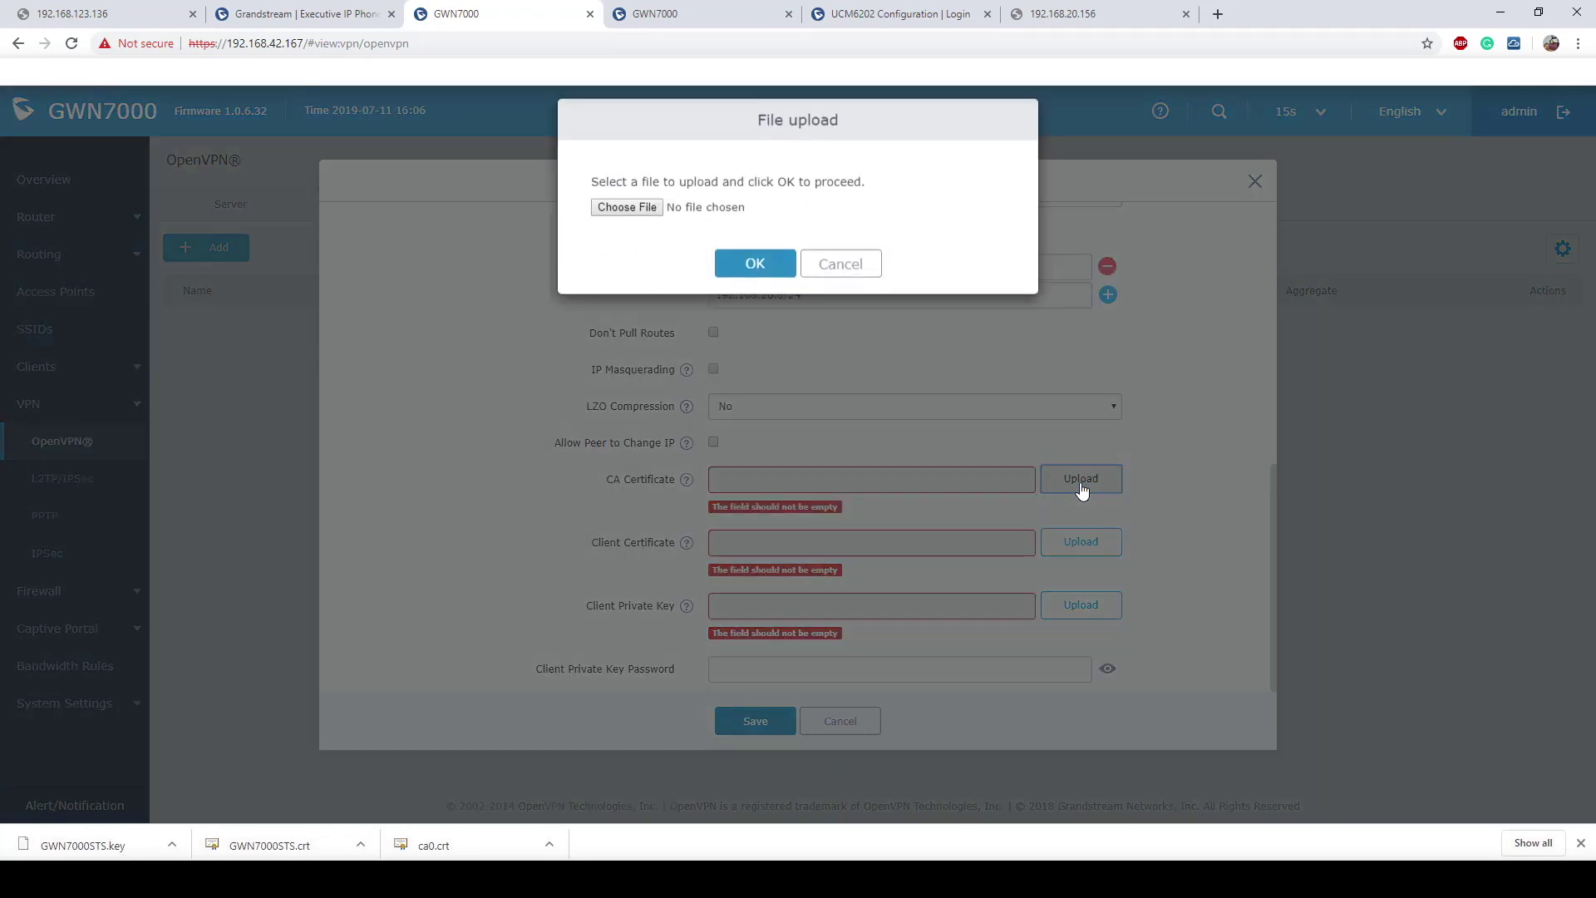
pyautogui.click(628, 220)
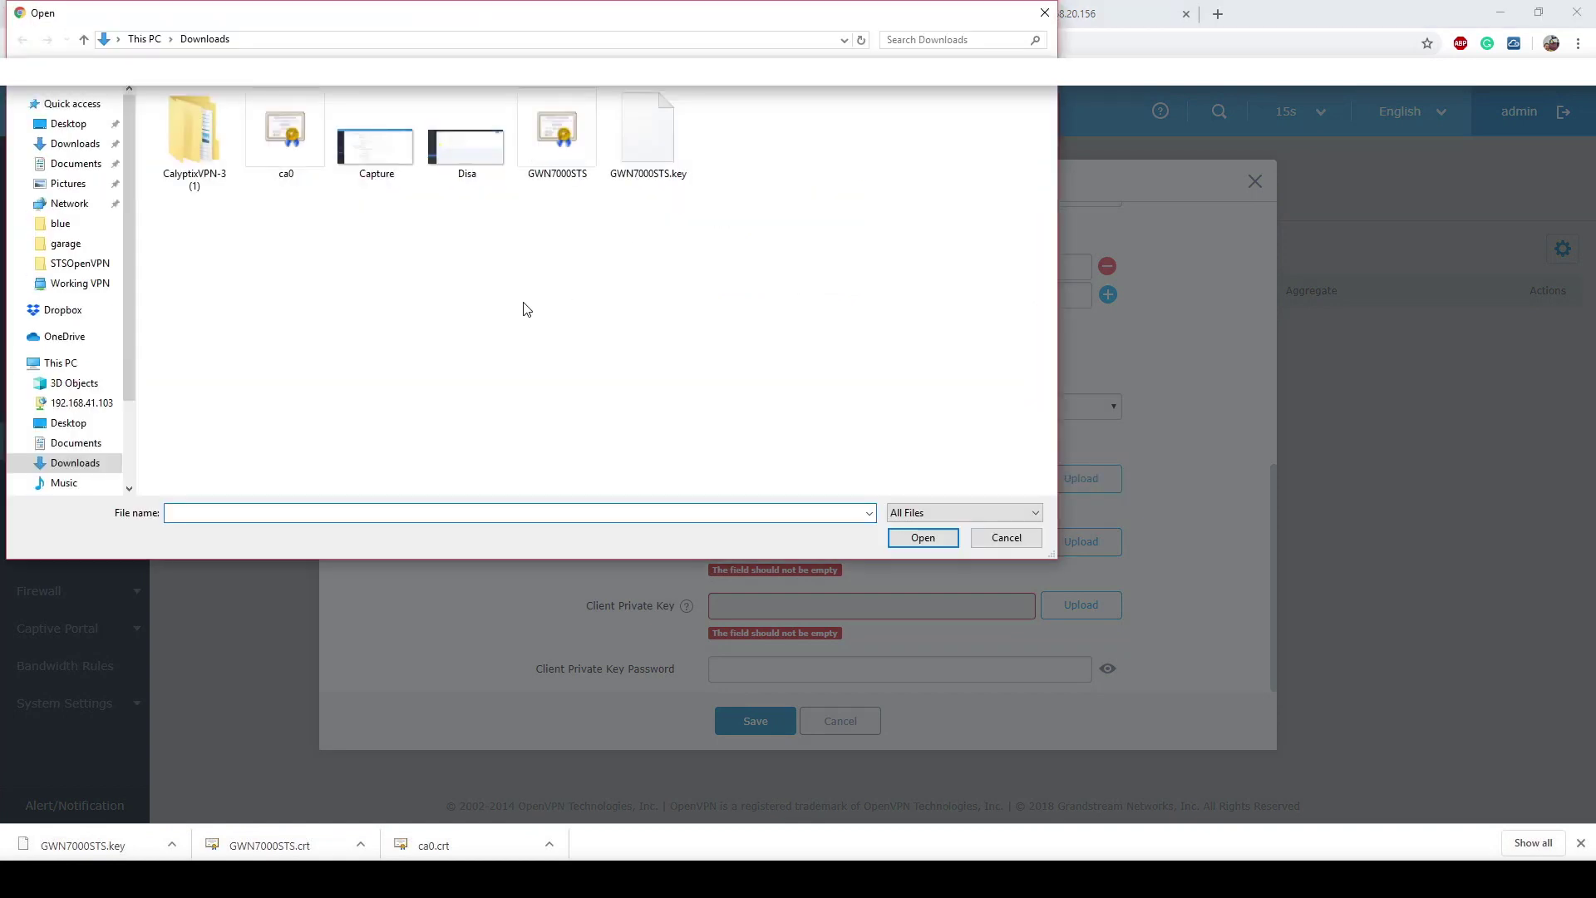
pyautogui.doubleClick(282, 143)
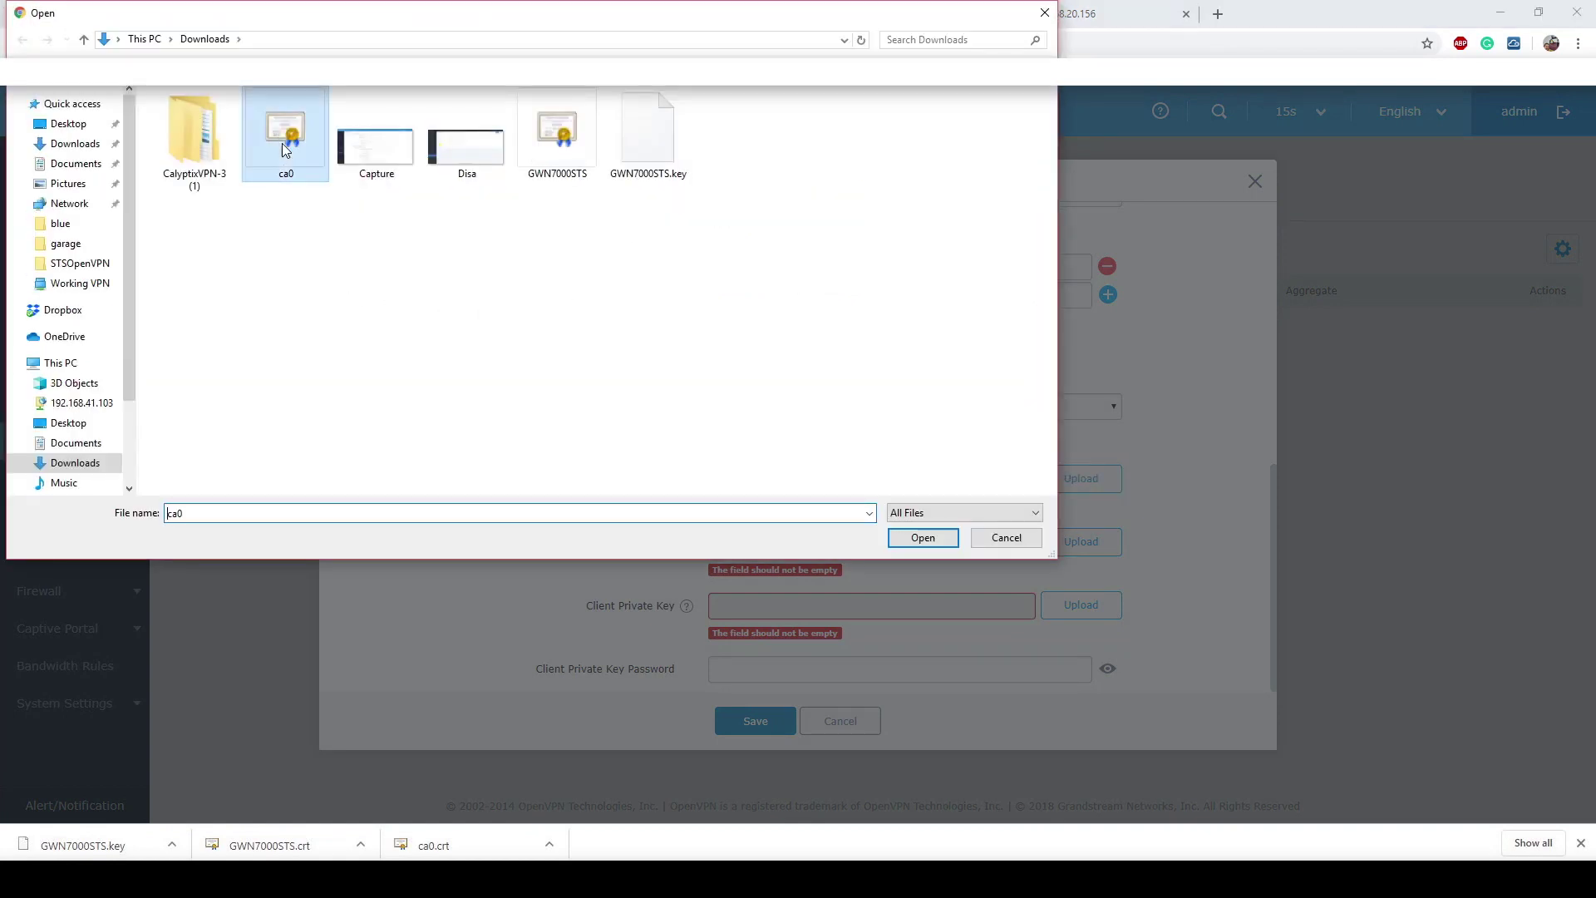
pyautogui.click(758, 279)
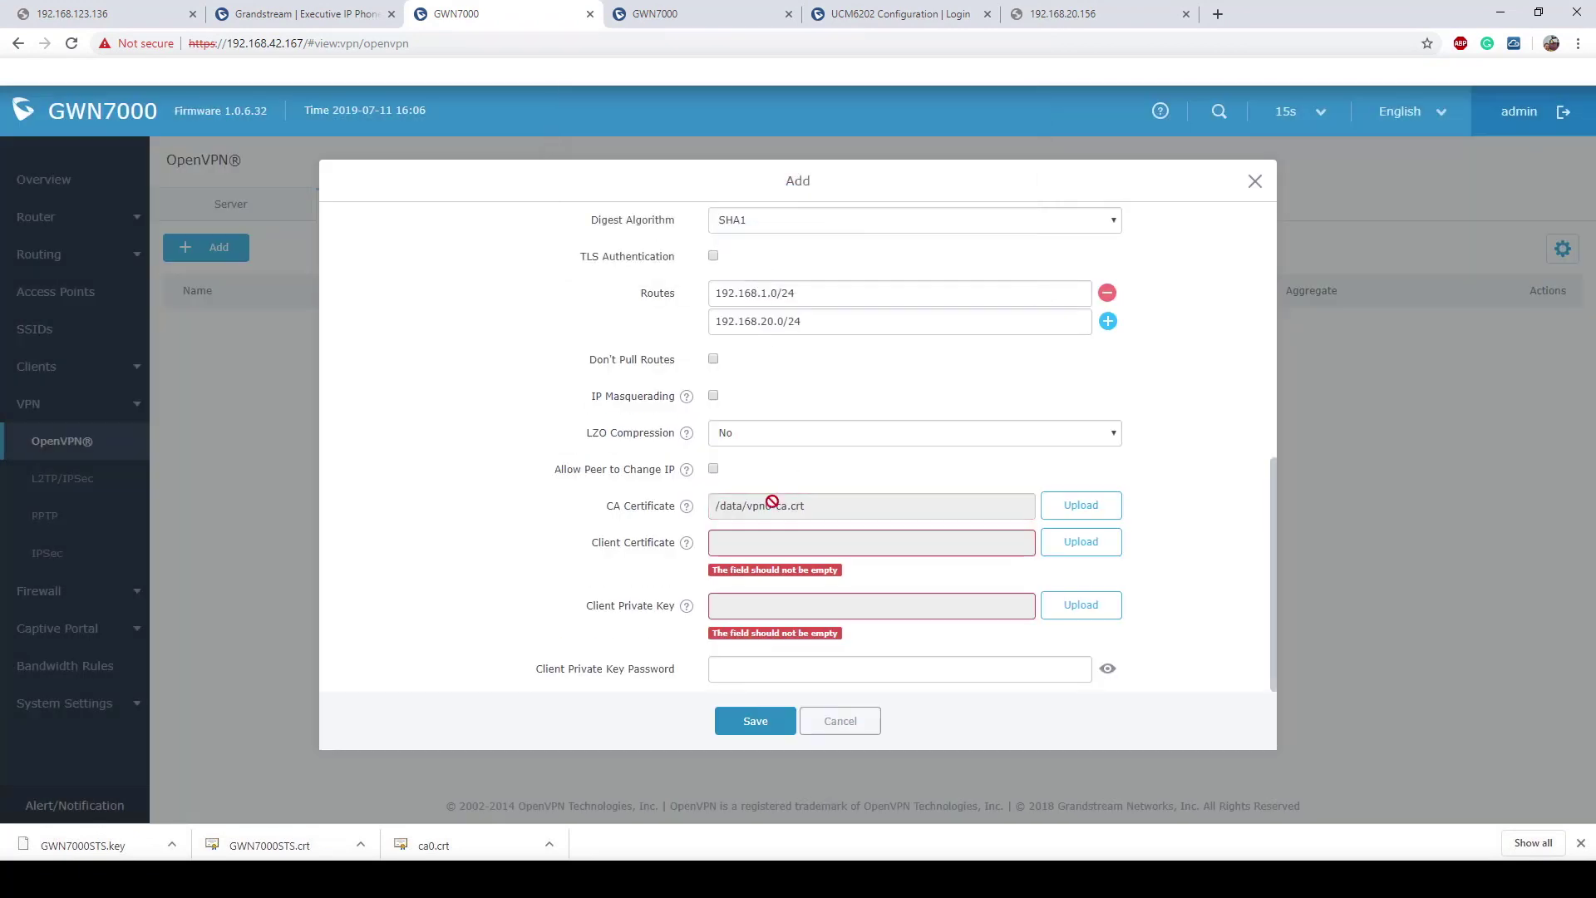
# Step: Upload GWN7000STS.crt as the client certificate
pyautogui.moveTo(582, 542); pyautogui.dragTo(683, 545)
pyautogui.click(1072, 549)
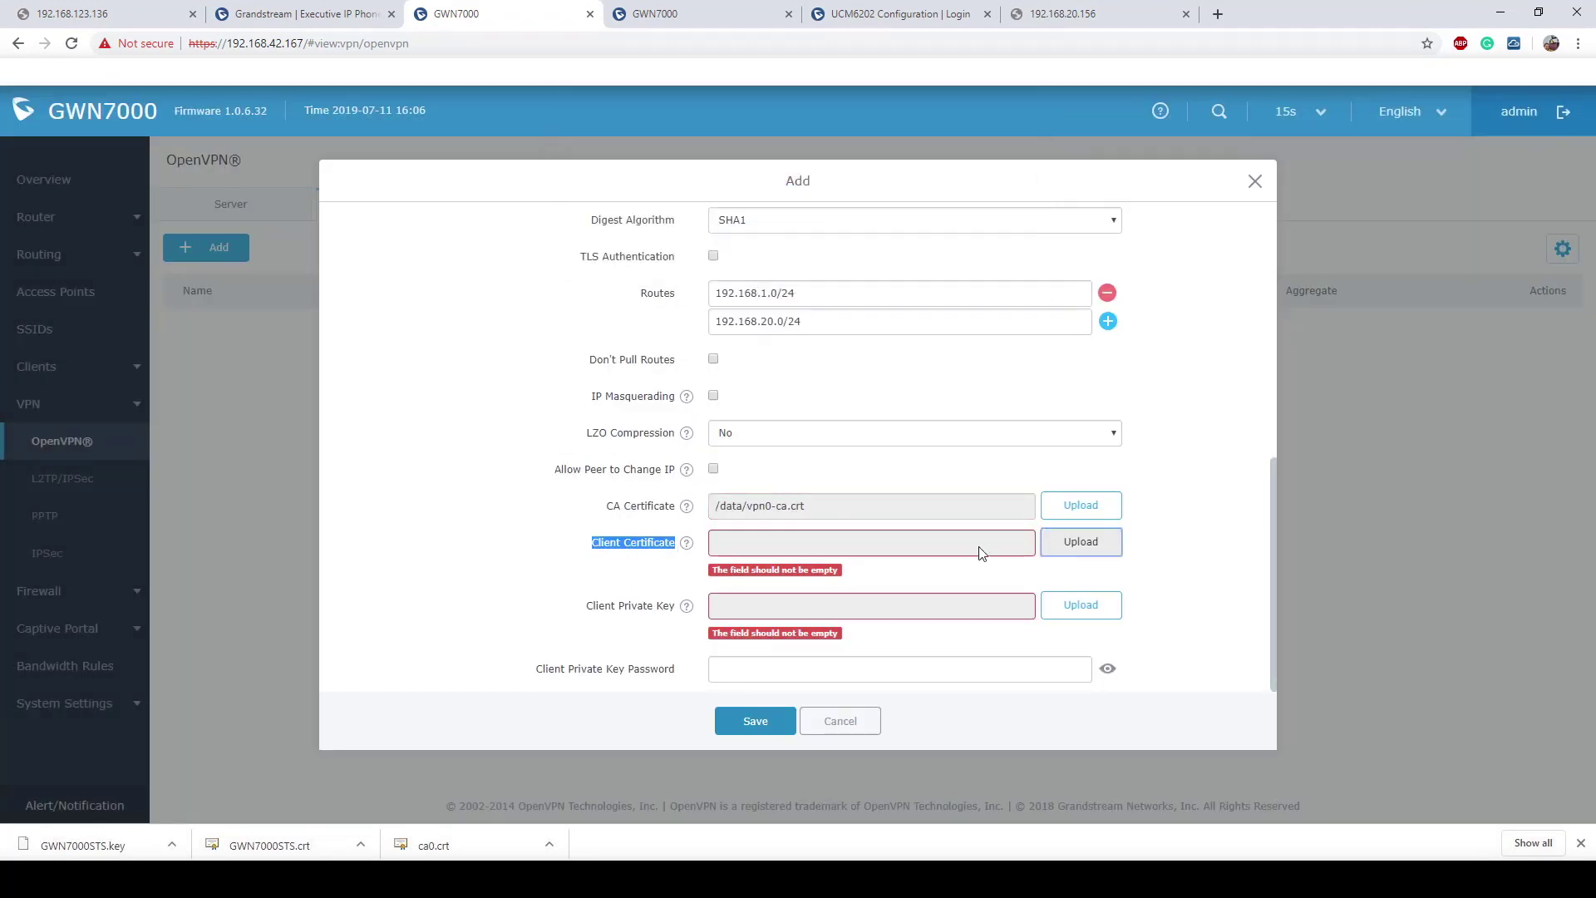
pyautogui.click(628, 221)
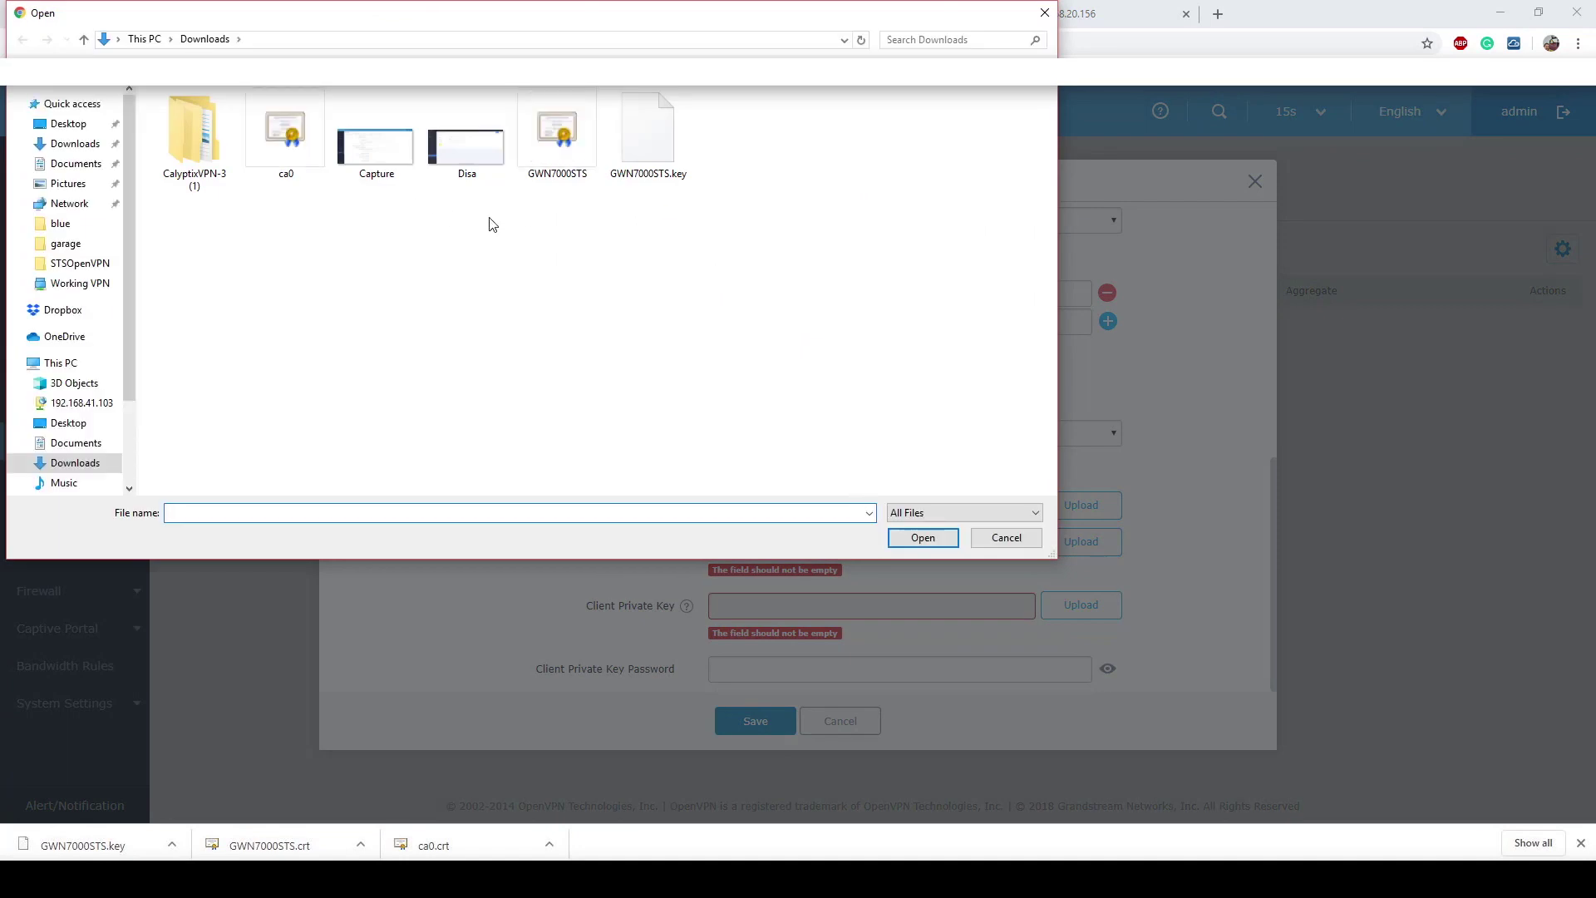
pyautogui.doubleClick(556, 144)
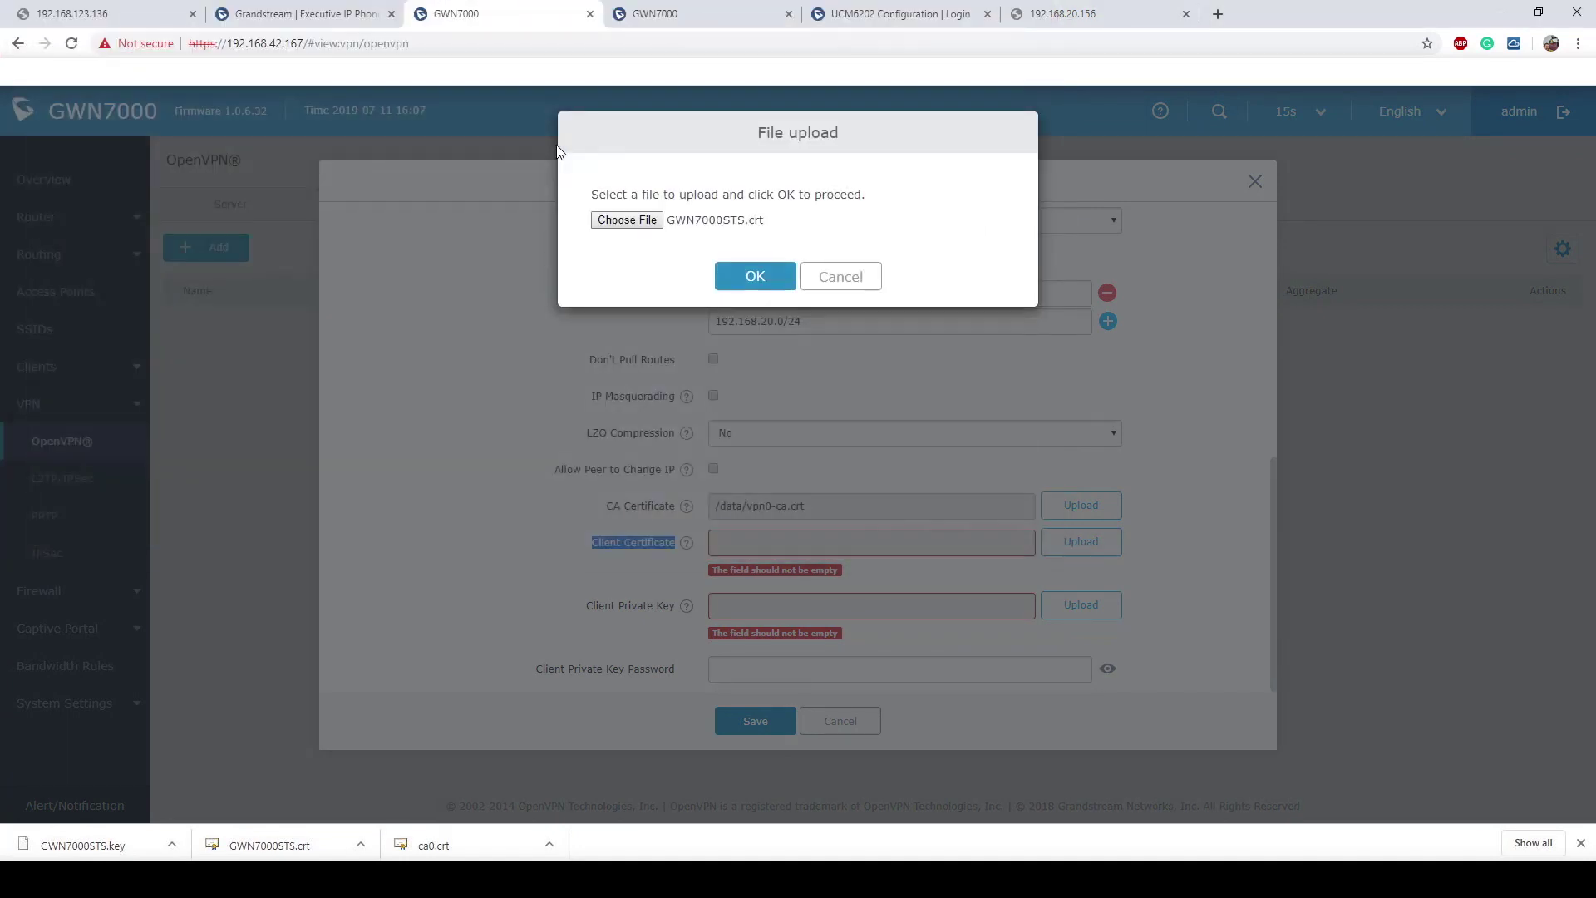
pyautogui.click(756, 279)
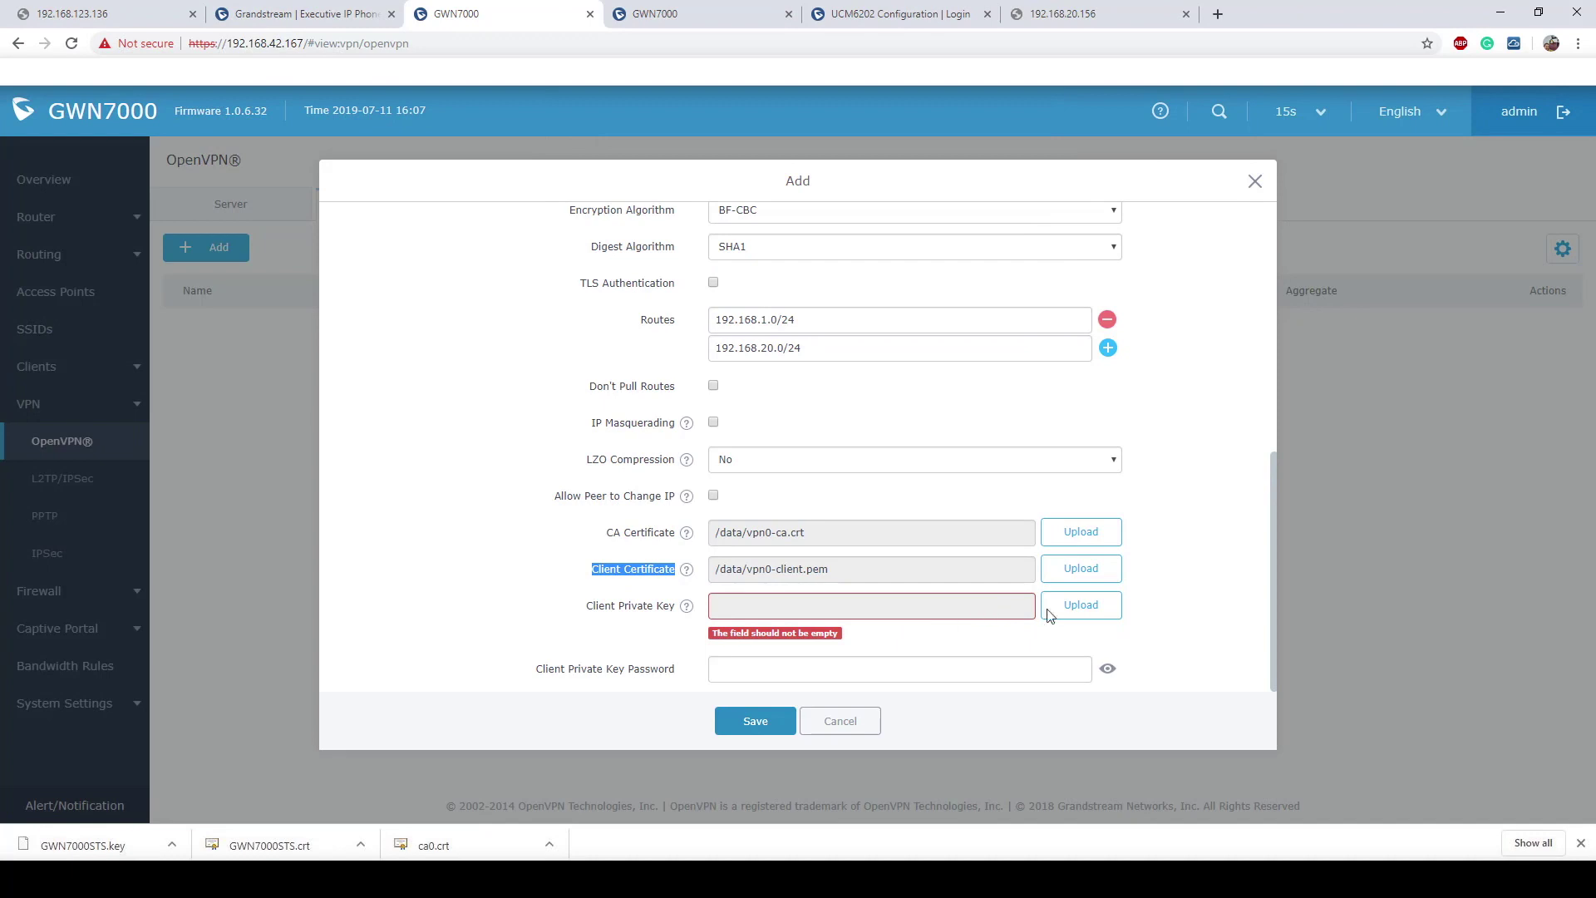
# Step: Upload GWN7000STS.key as the client private key and enter its key password
pyautogui.click(1081, 605)
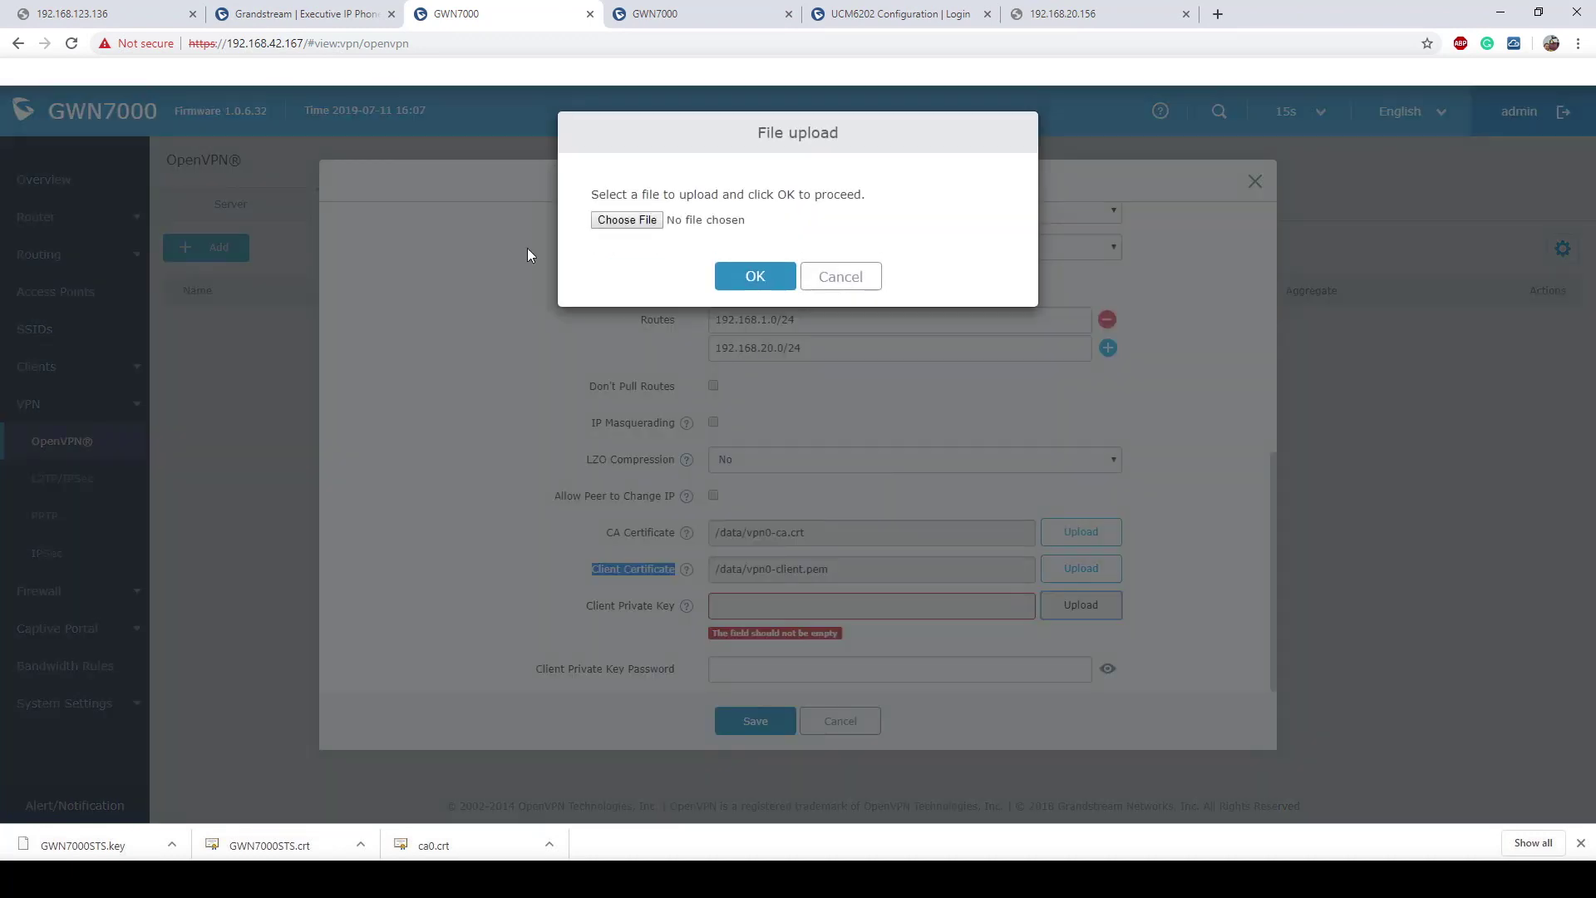
pyautogui.click(640, 225)
pyautogui.doubleClick(645, 137)
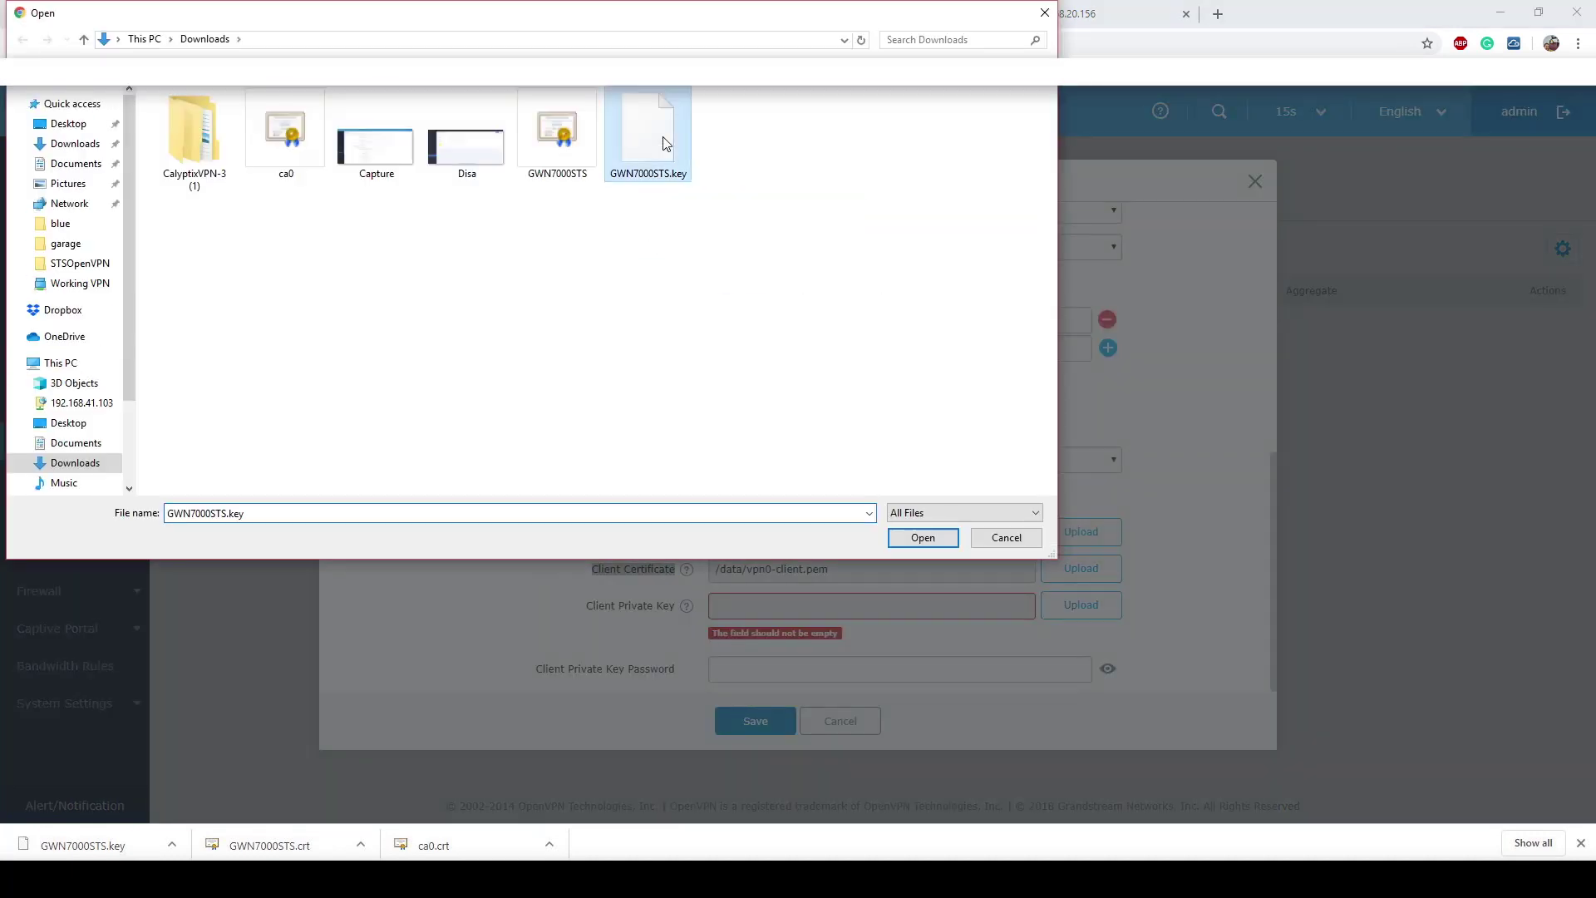
pyautogui.click(753, 276)
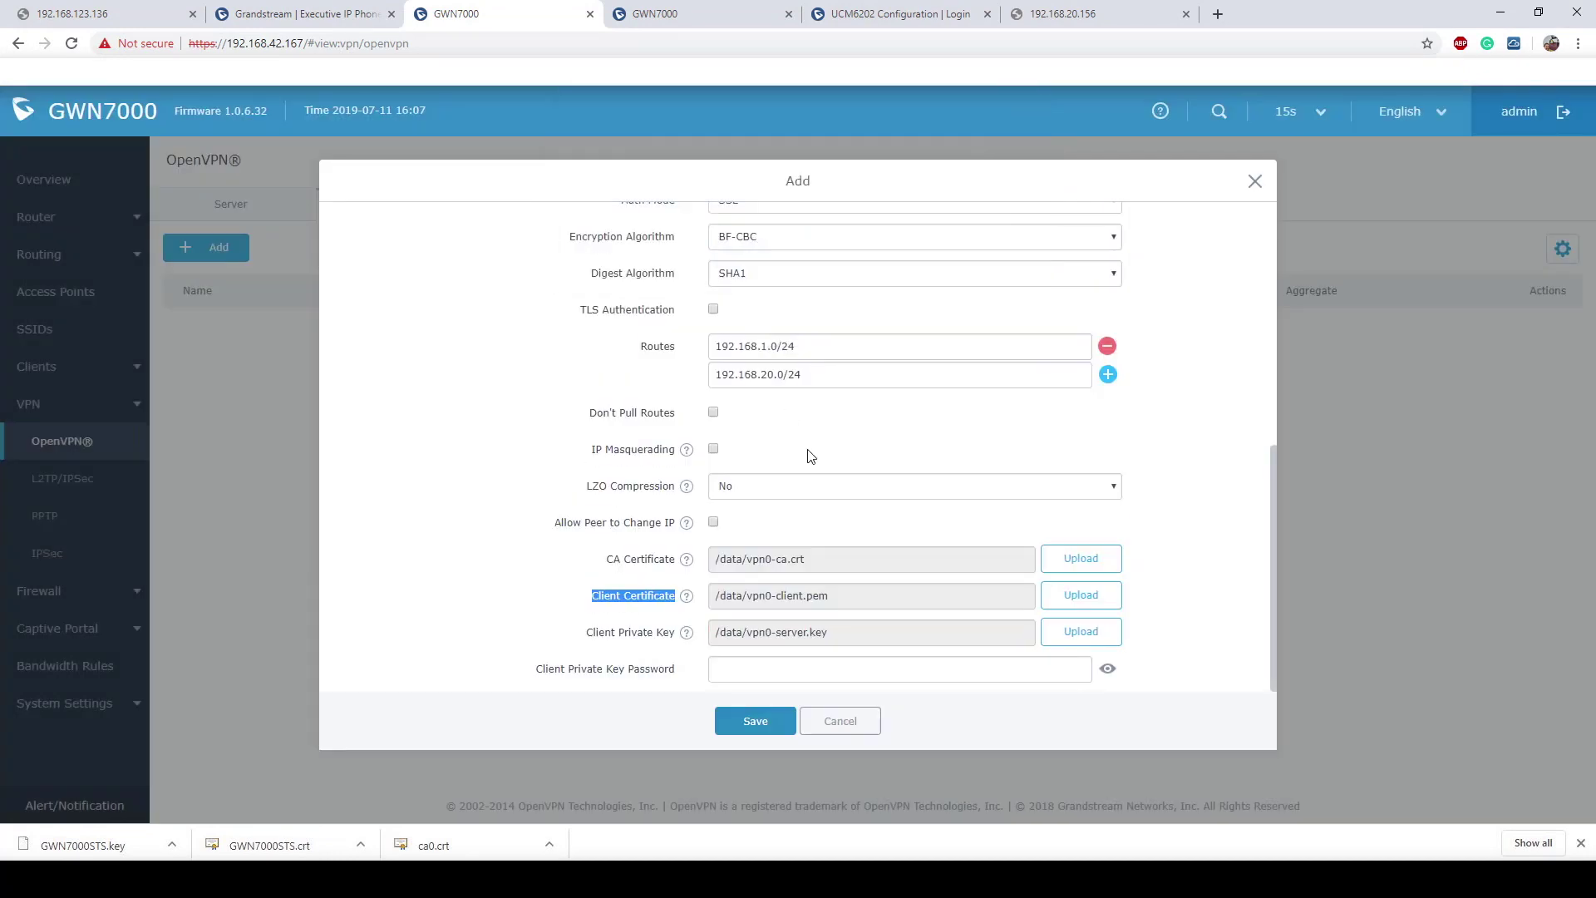
pyautogui.click(815, 670)
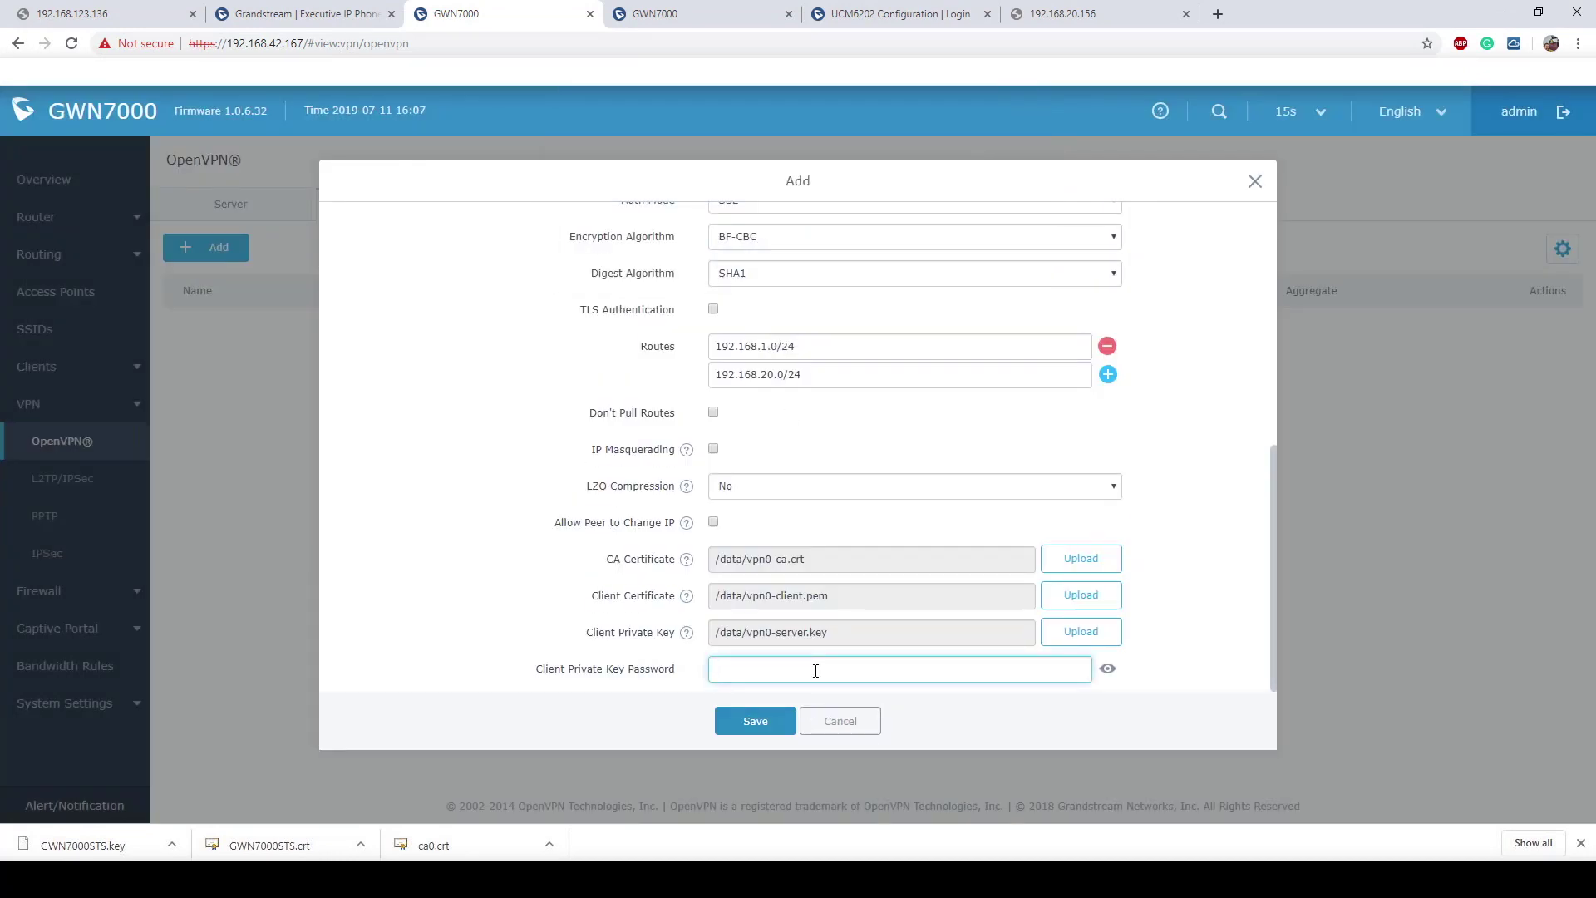
pyautogui.write('12345678')
# Step: Save and apply the STSOpenVPN client so it connects, then go to Router > LAN
pyautogui.click(780, 721)
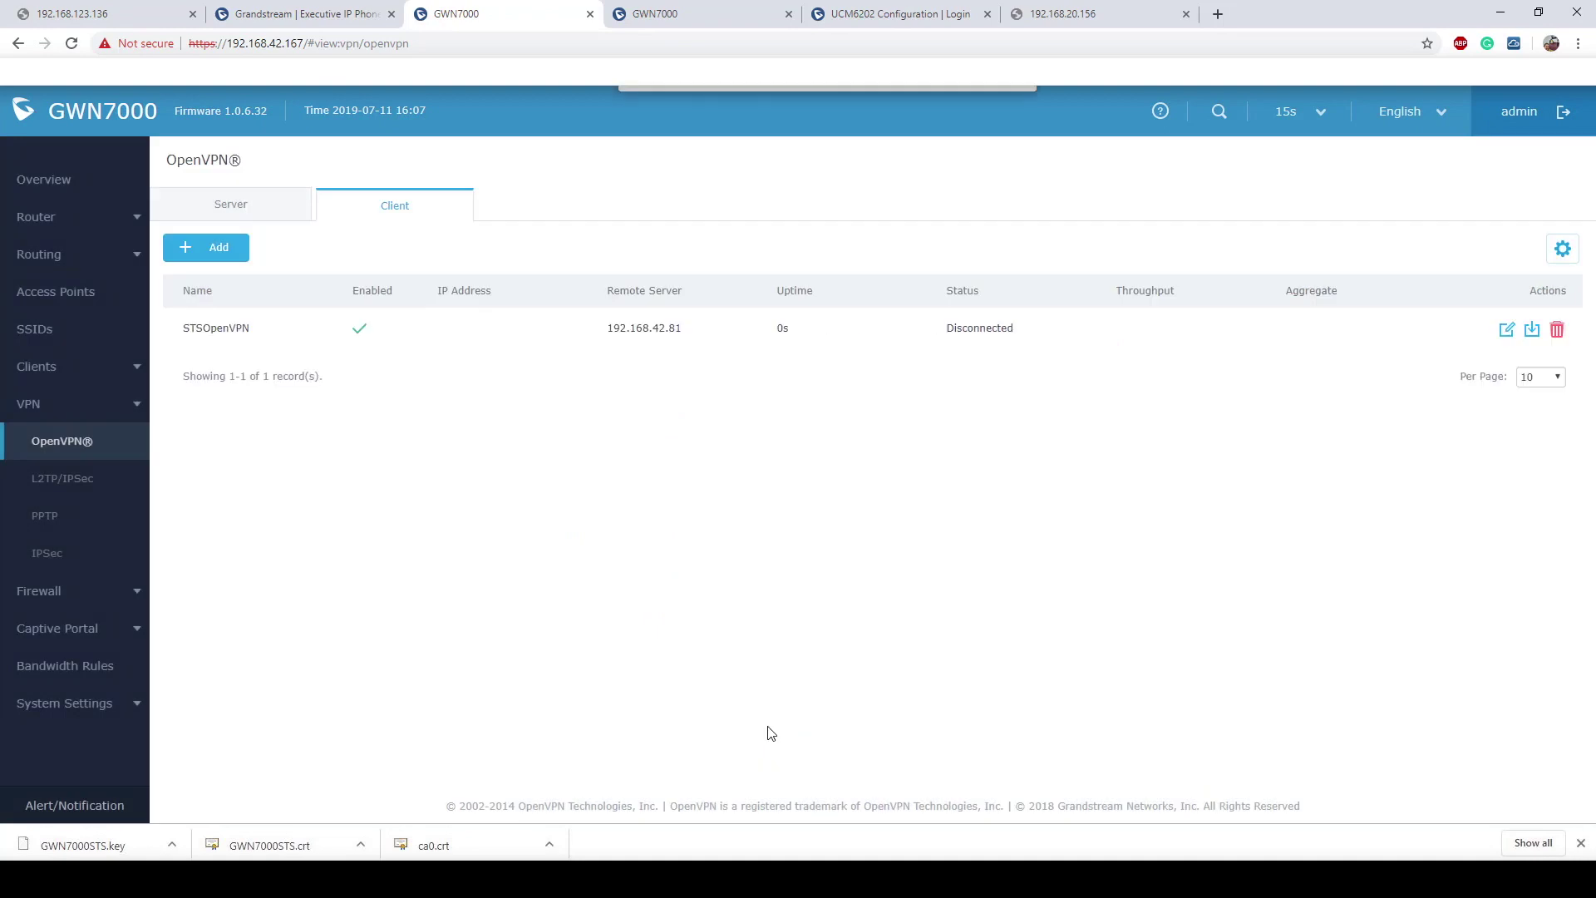
pyautogui.click(890, 117)
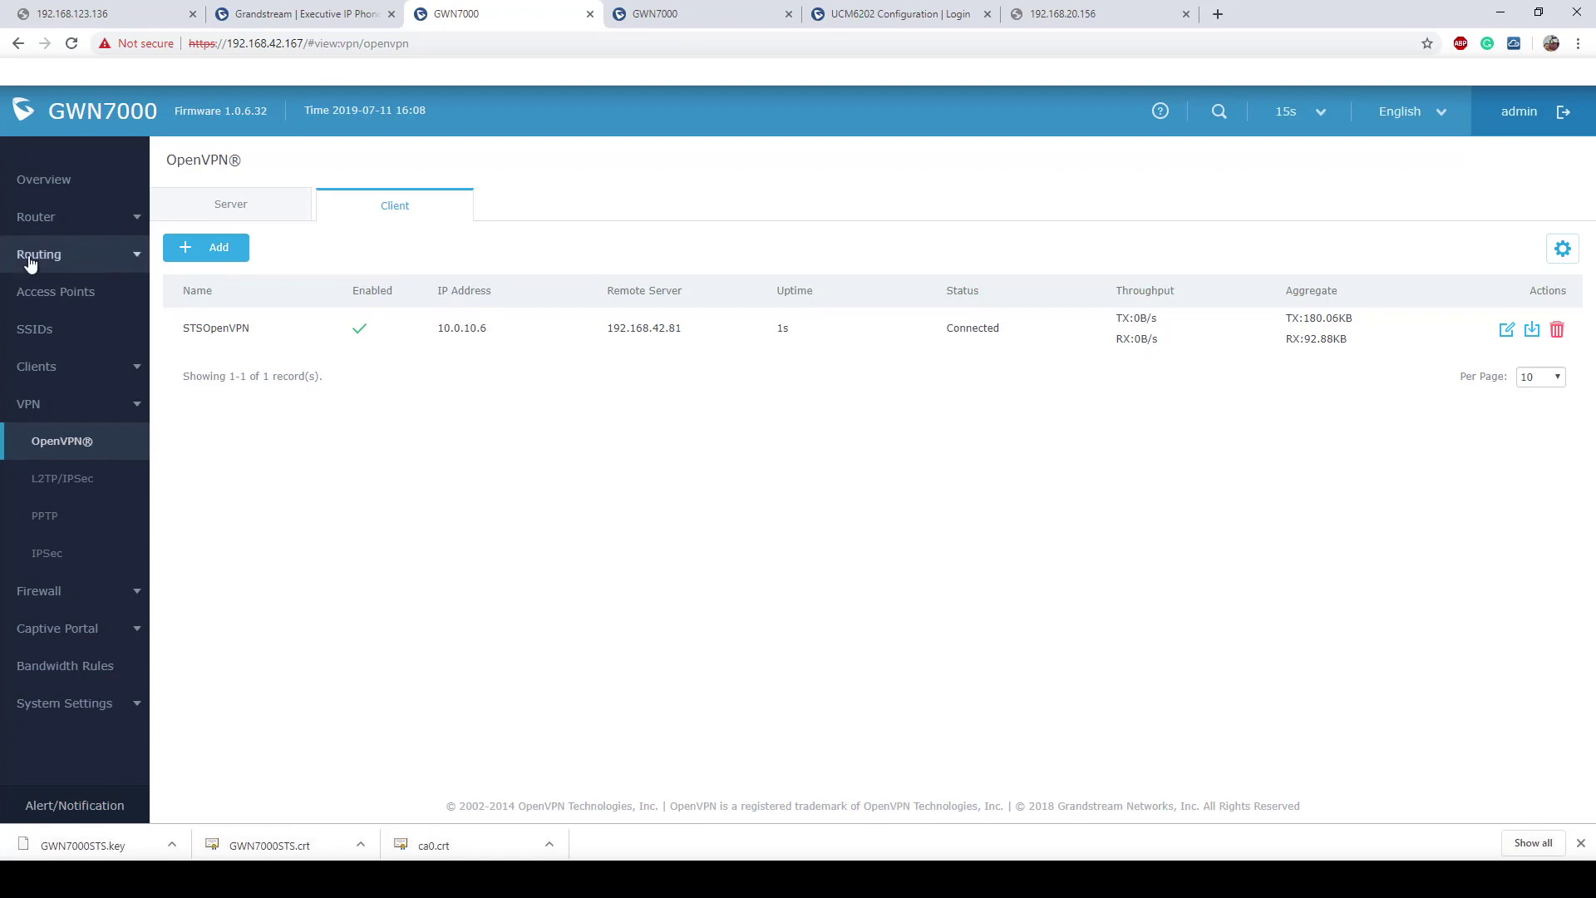
pyautogui.click(84, 222)
pyautogui.click(61, 332)
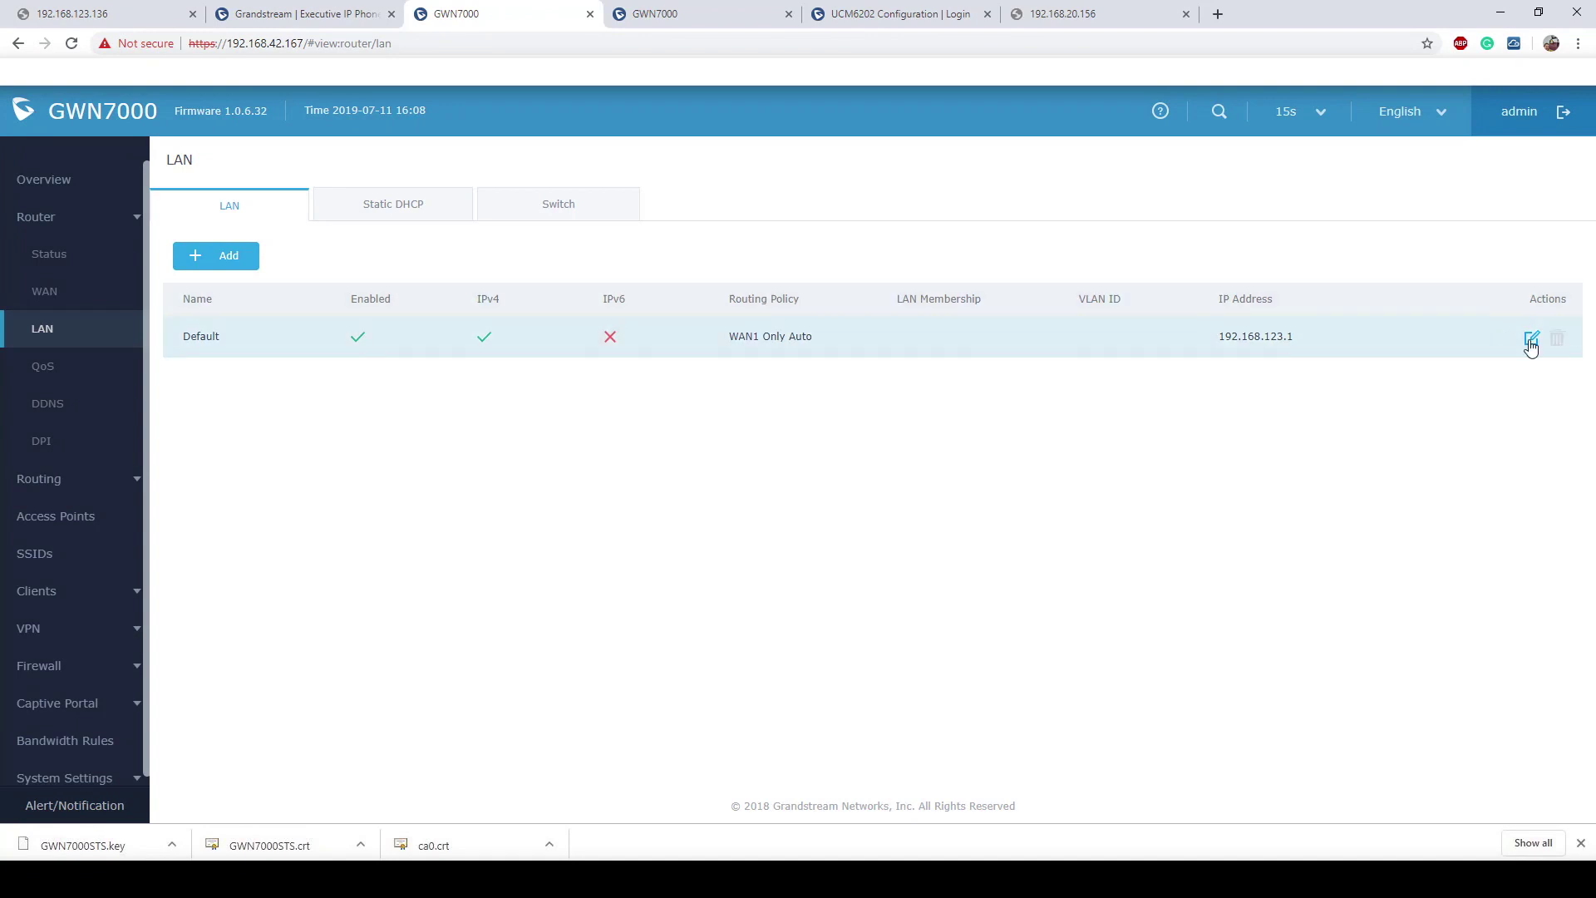
# Step: Tick STSOpenVPN as a destination on the Default LAN, save it, and apply the changes
pyautogui.click(1532, 341)
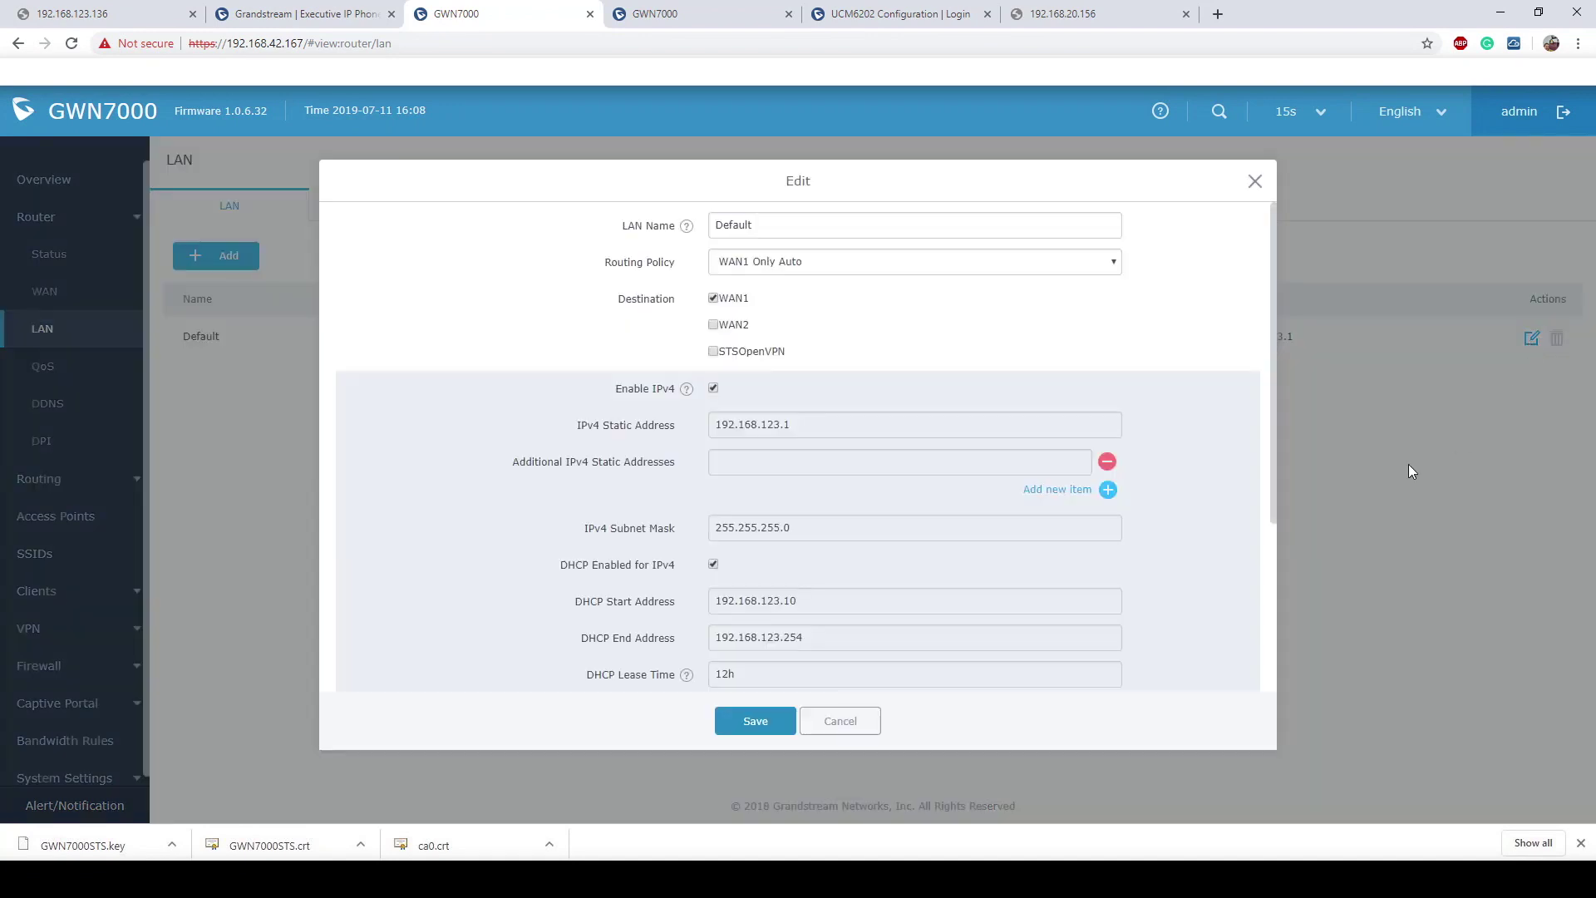
pyautogui.click(713, 352)
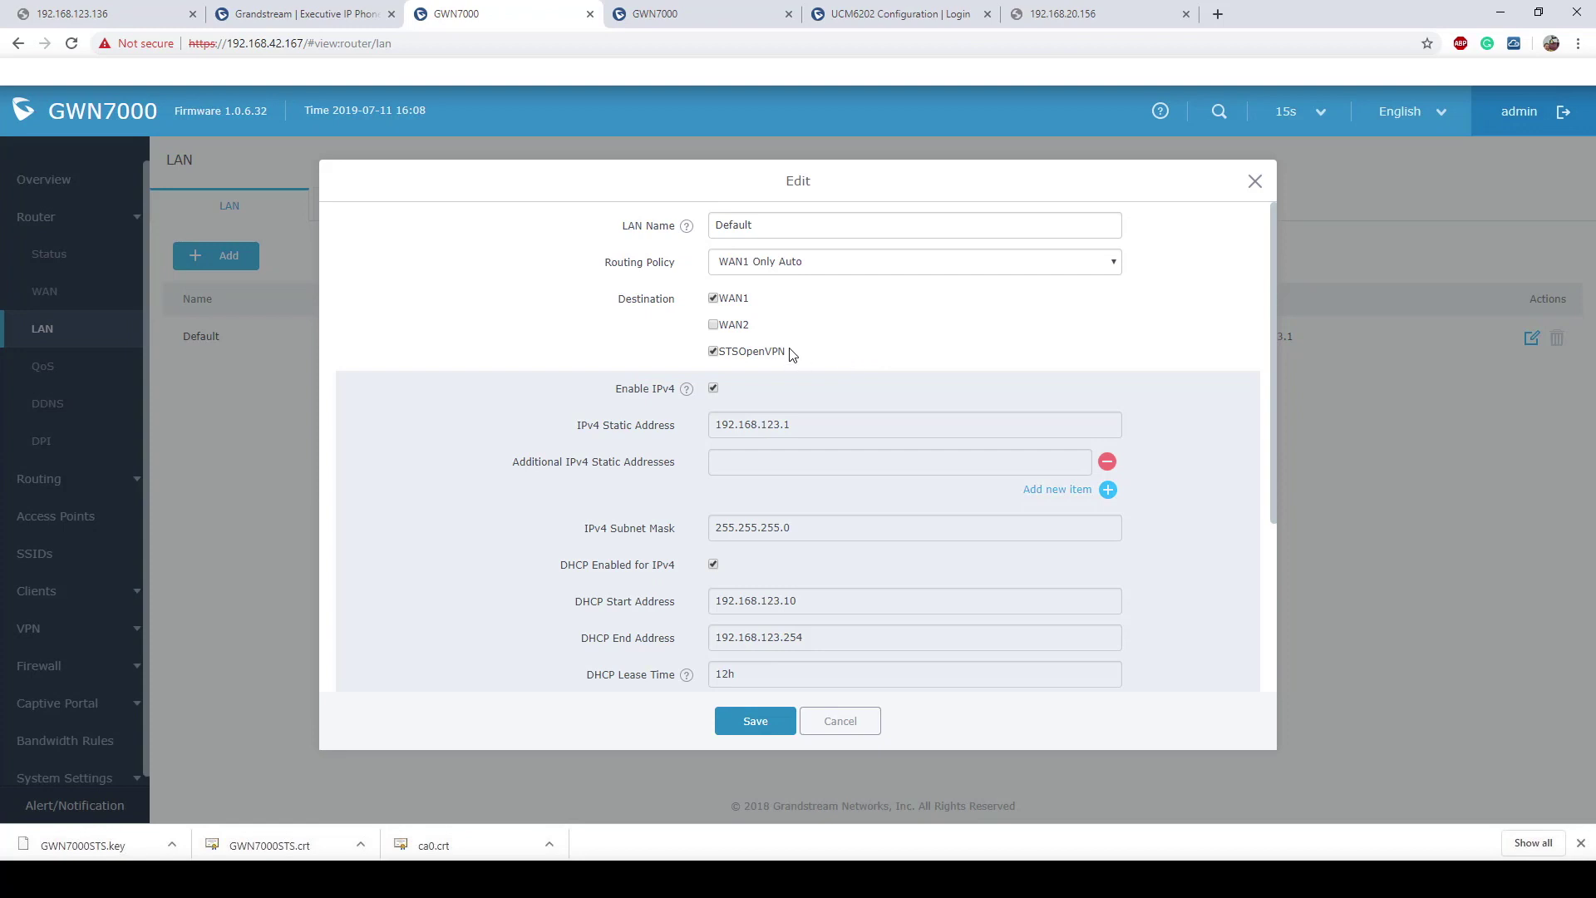
pyautogui.moveTo(791, 354); pyautogui.dragTo(716, 353)
pyautogui.click(754, 721)
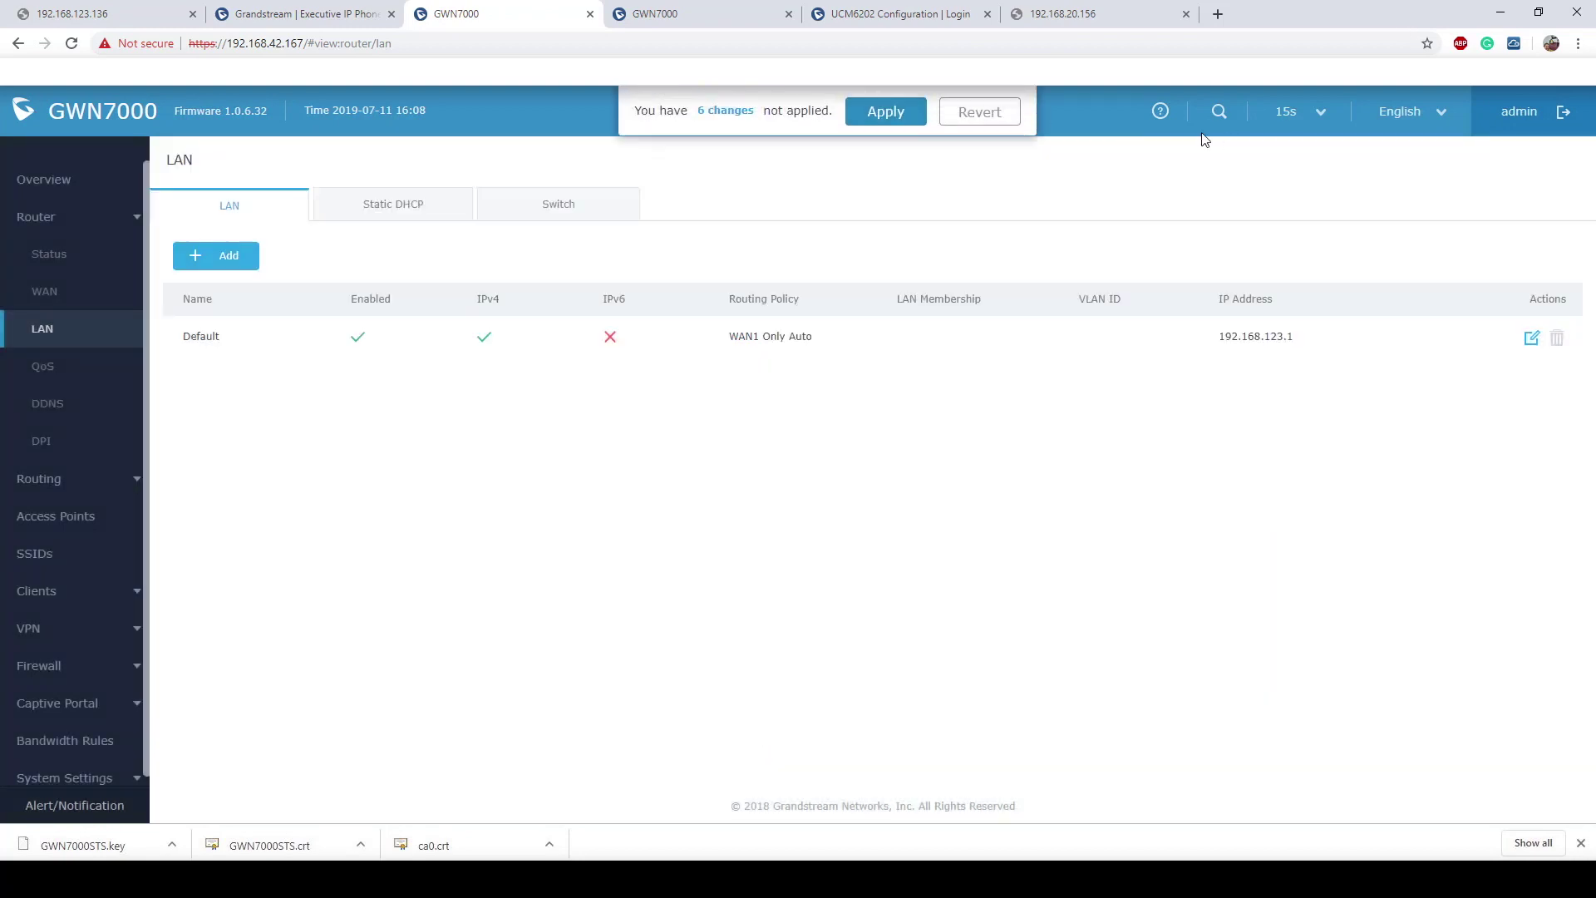
pyautogui.click(861, 122)
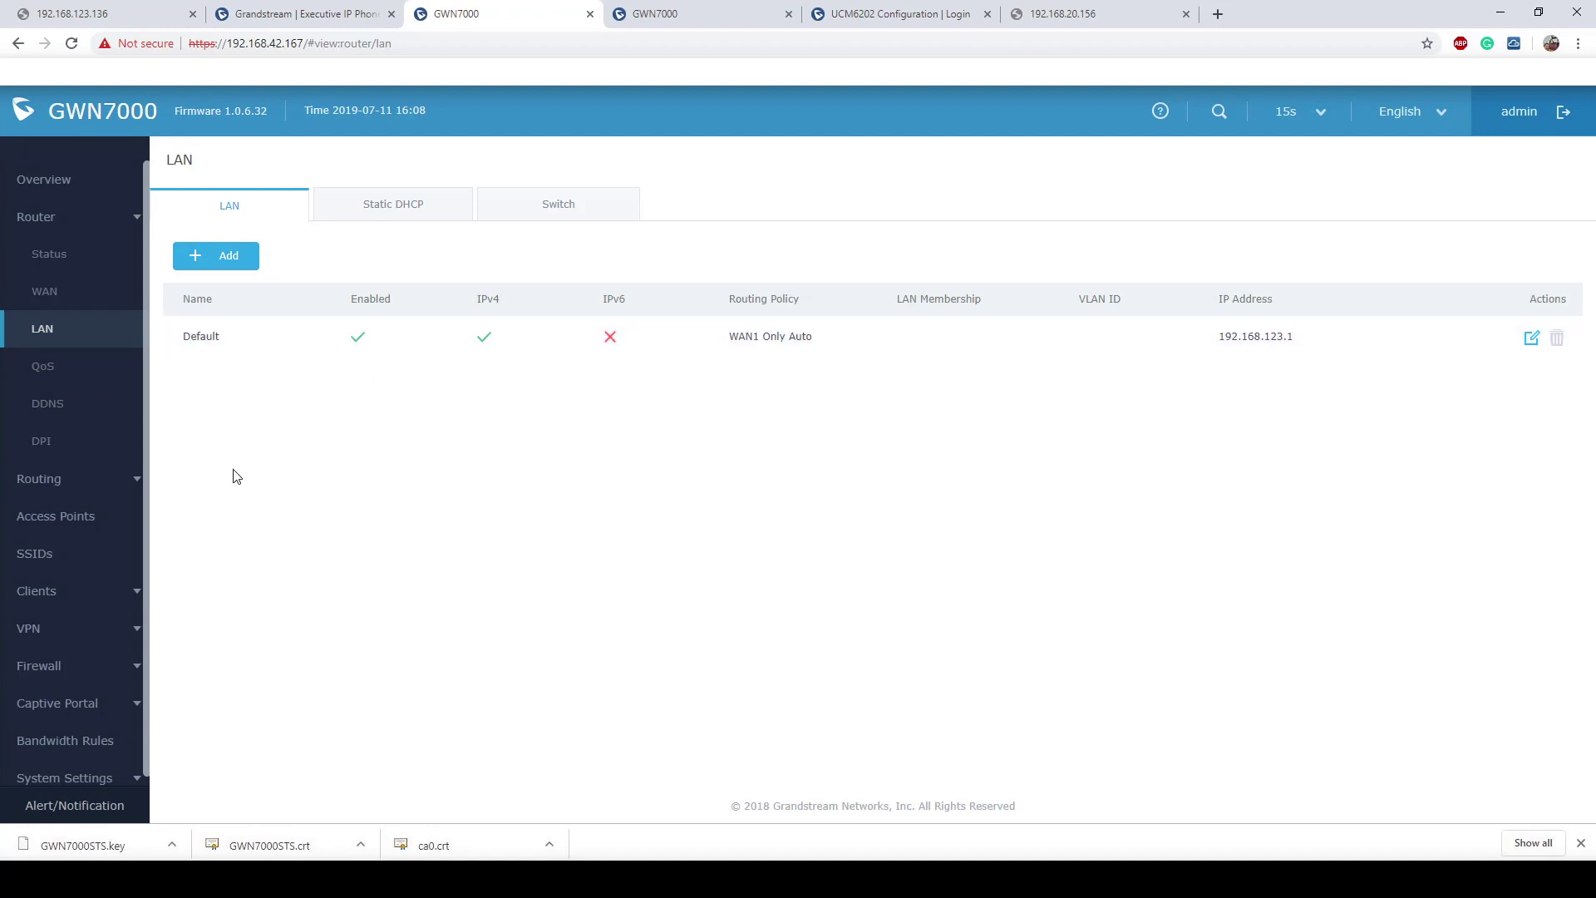
# Step: Open the Static Routes table and check 192.168.1.0/24 and 192.168.20.0/24 go via 10.0.10.5 on tun0
pyautogui.click(47, 486)
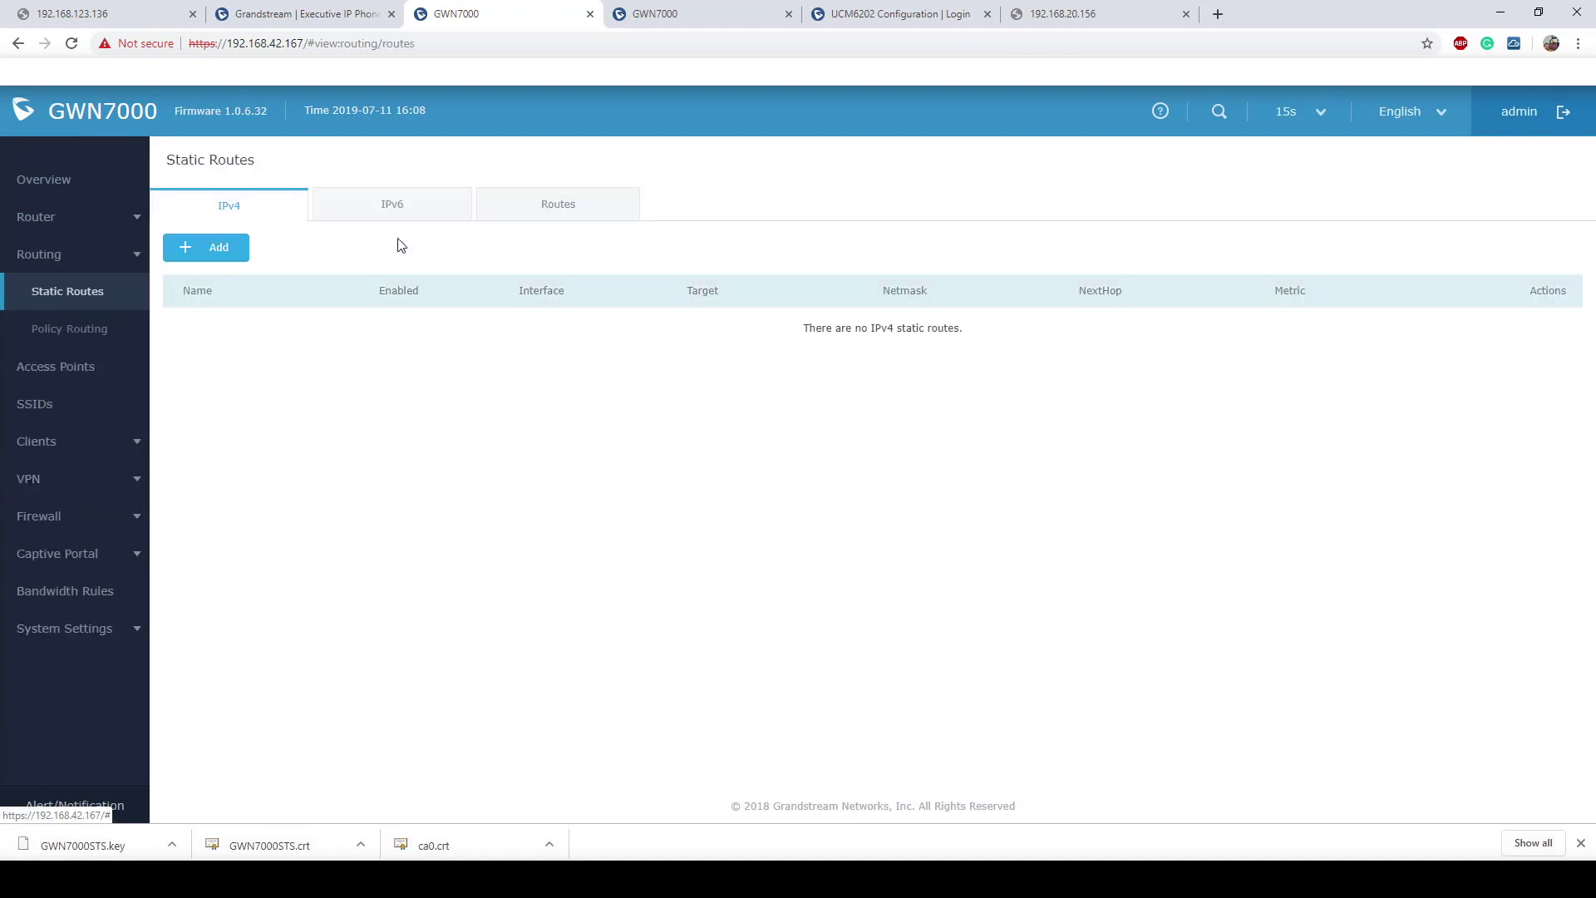
pyautogui.click(547, 204)
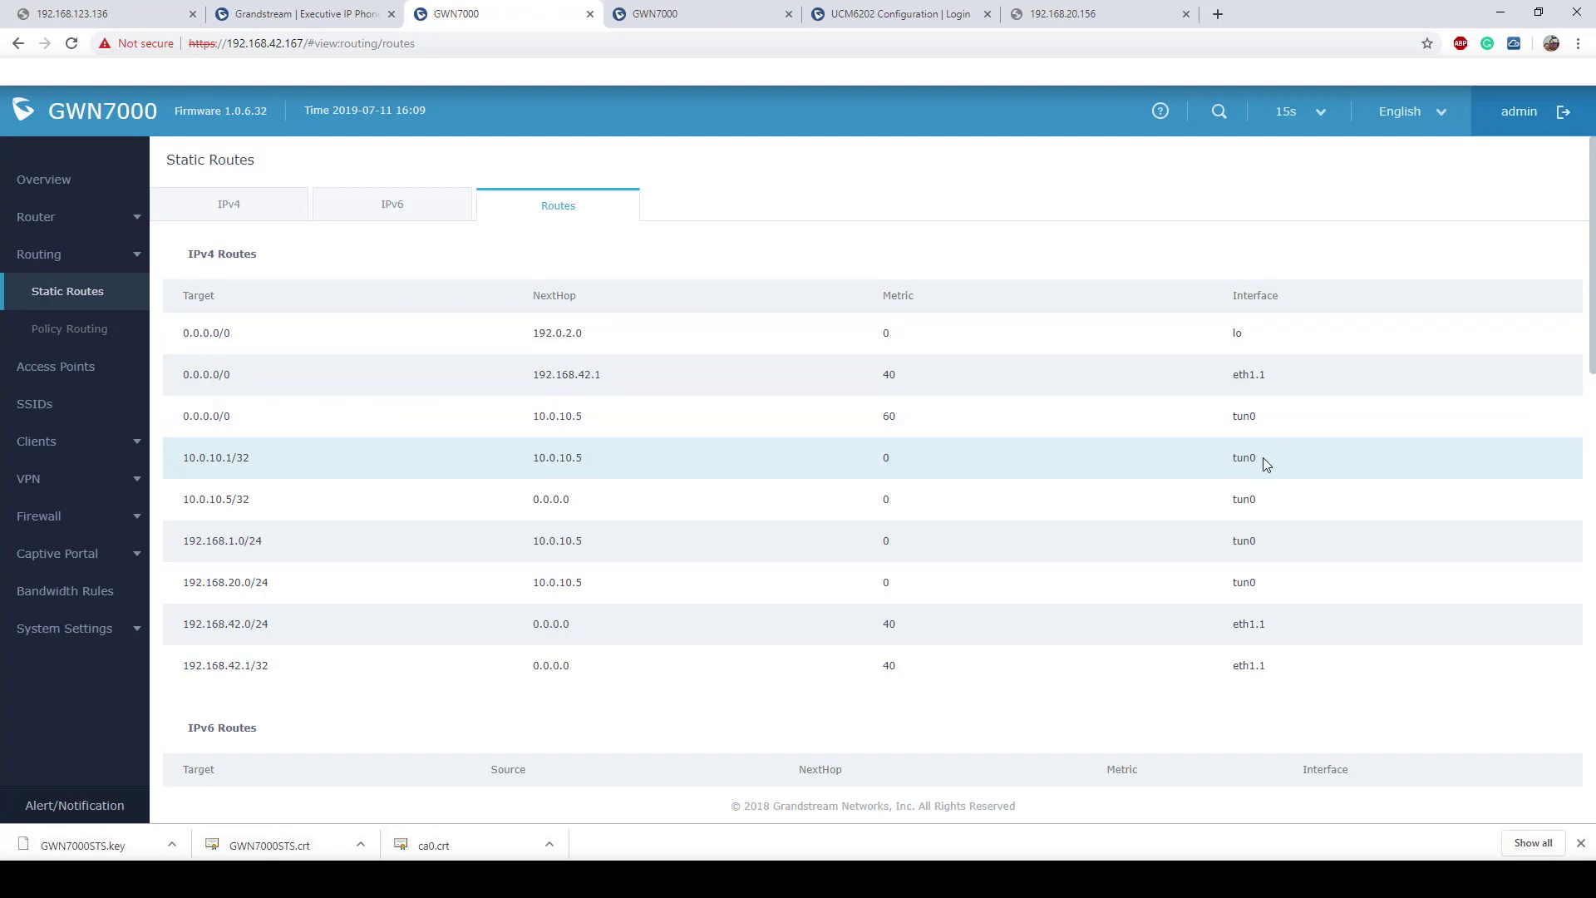
pyautogui.doubleClick(1209, 453)
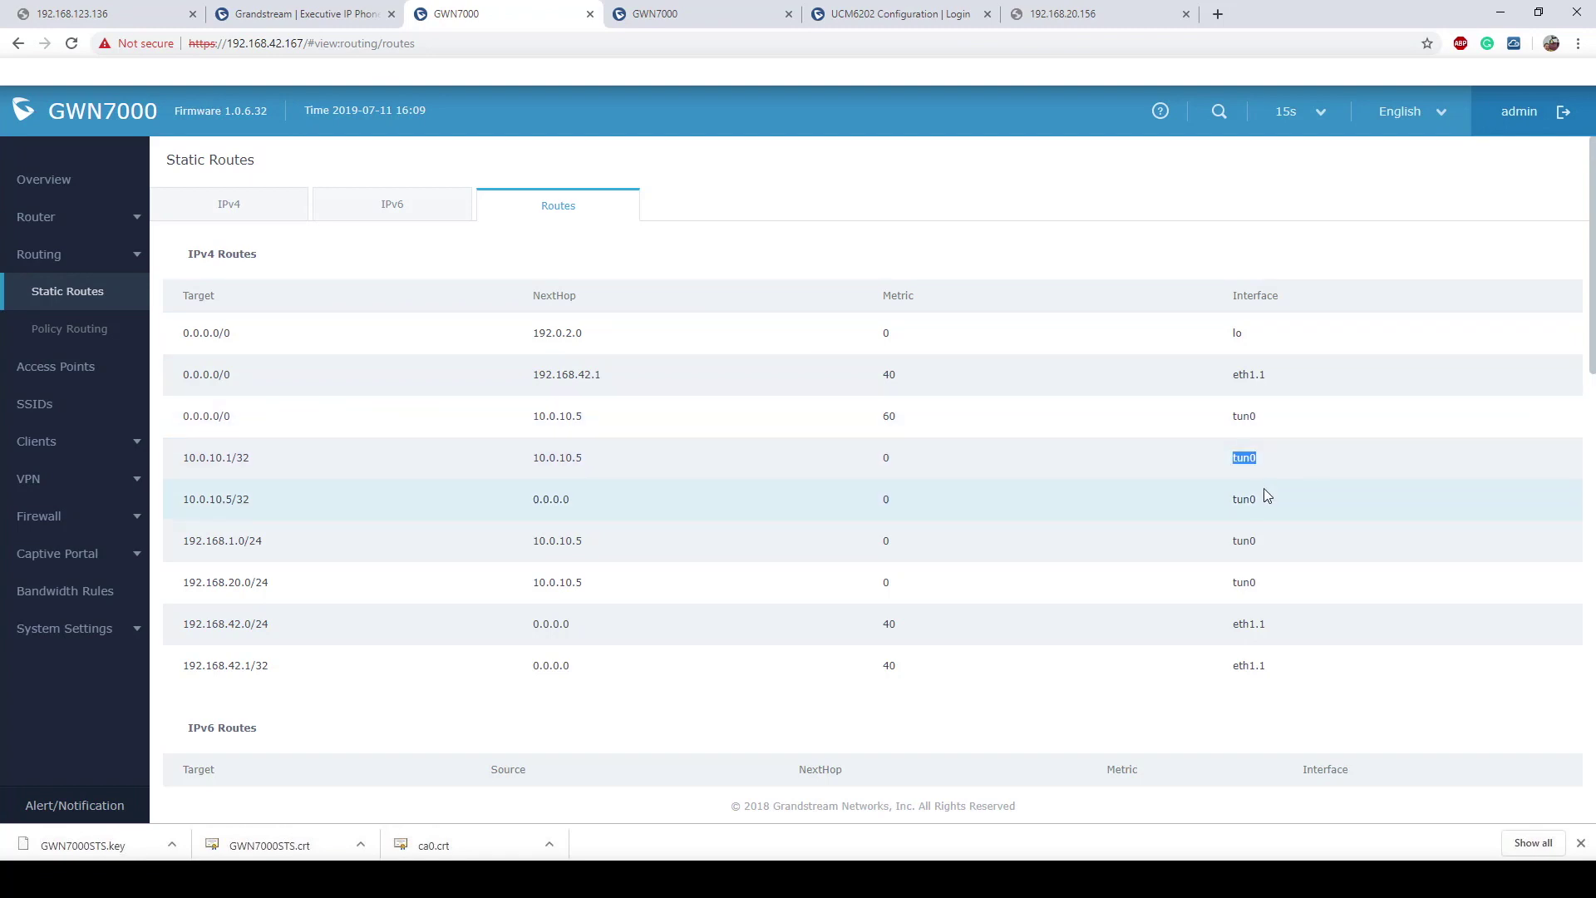
pyautogui.moveTo(1259, 497); pyautogui.dragTo(1221, 507)
pyautogui.moveTo(263, 456); pyautogui.dragTo(176, 459)
pyautogui.moveTo(262, 497); pyautogui.dragTo(179, 497)
pyautogui.moveTo(272, 541)
pyautogui.mouseDown()
pyautogui.moveTo(218, 542)
pyautogui.moveTo(266, 540)
pyautogui.mouseUp()
pyautogui.click(269, 540)
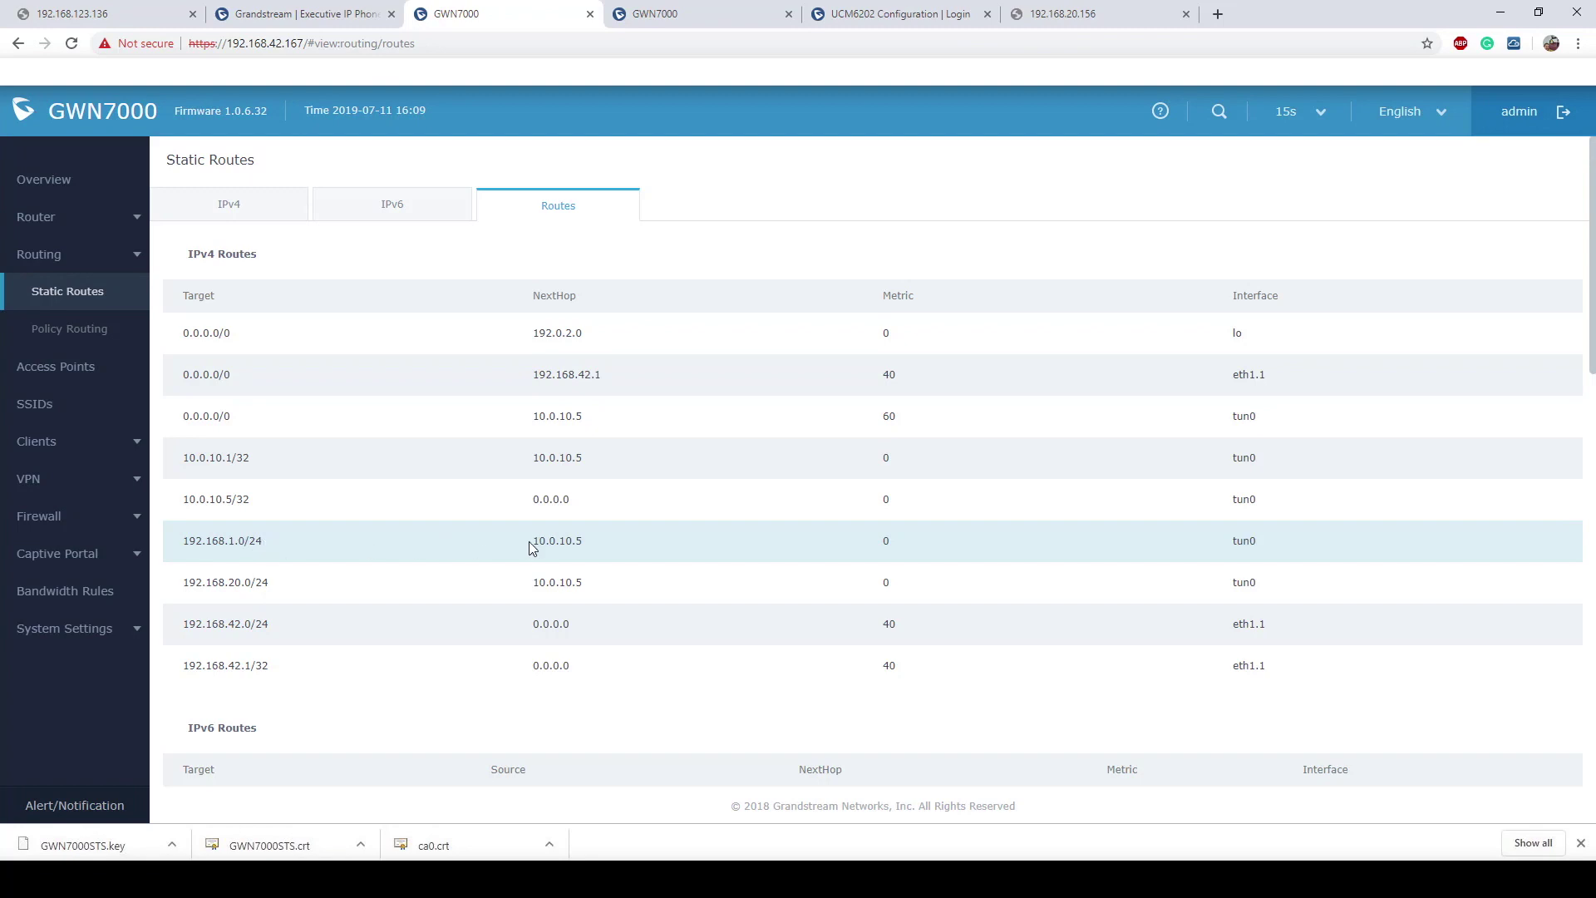
pyautogui.moveTo(531, 542); pyautogui.dragTo(588, 543)
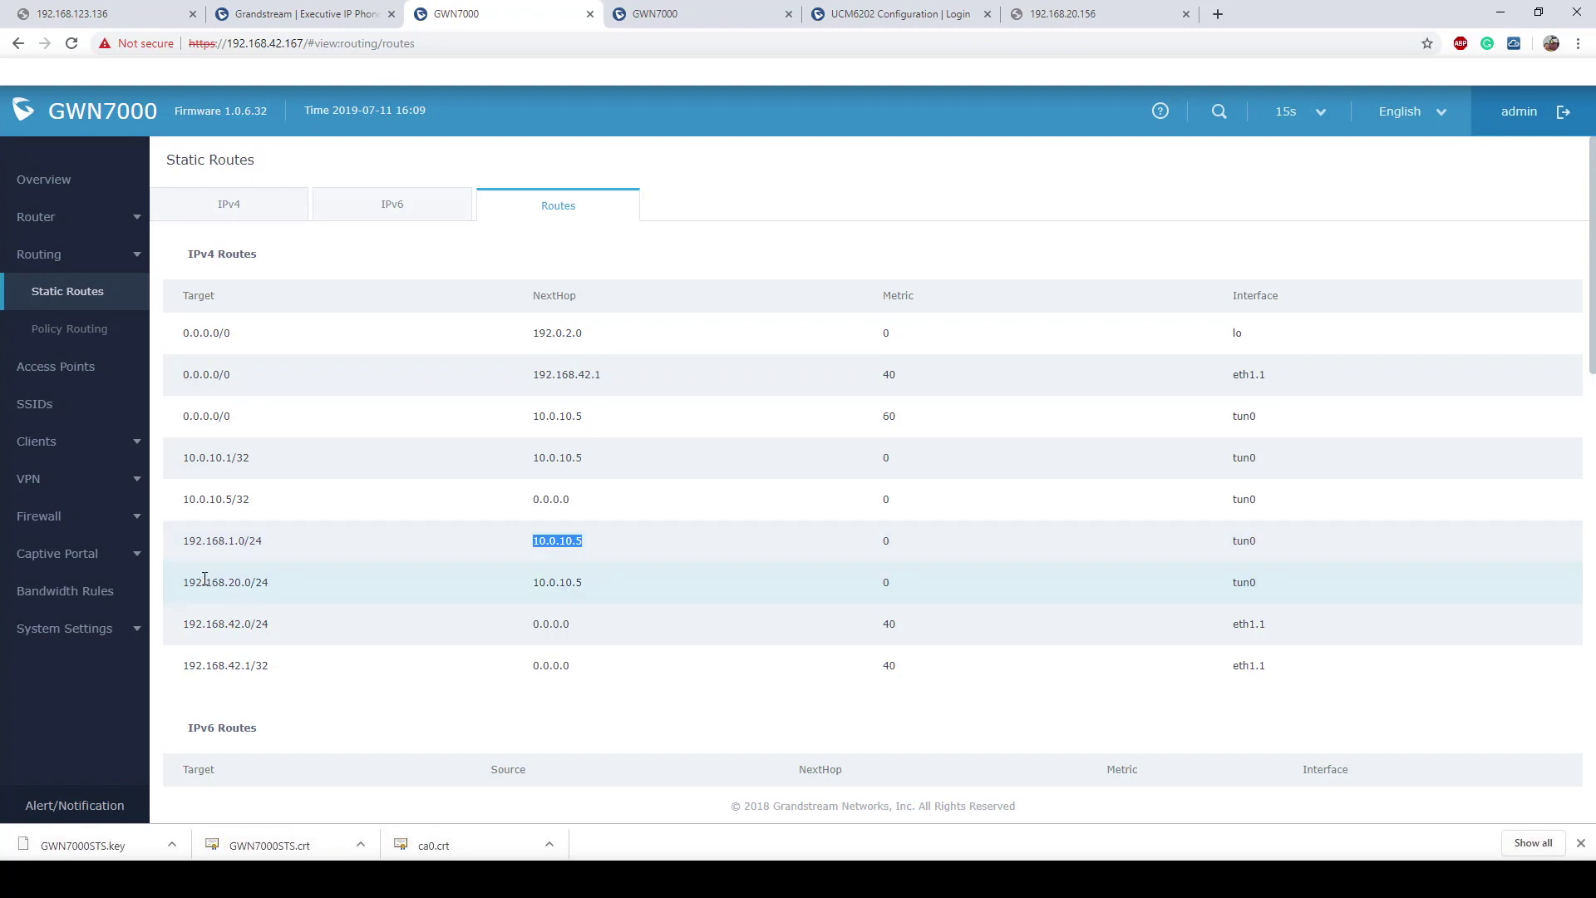
pyautogui.moveTo(184, 584); pyautogui.dragTo(286, 586)
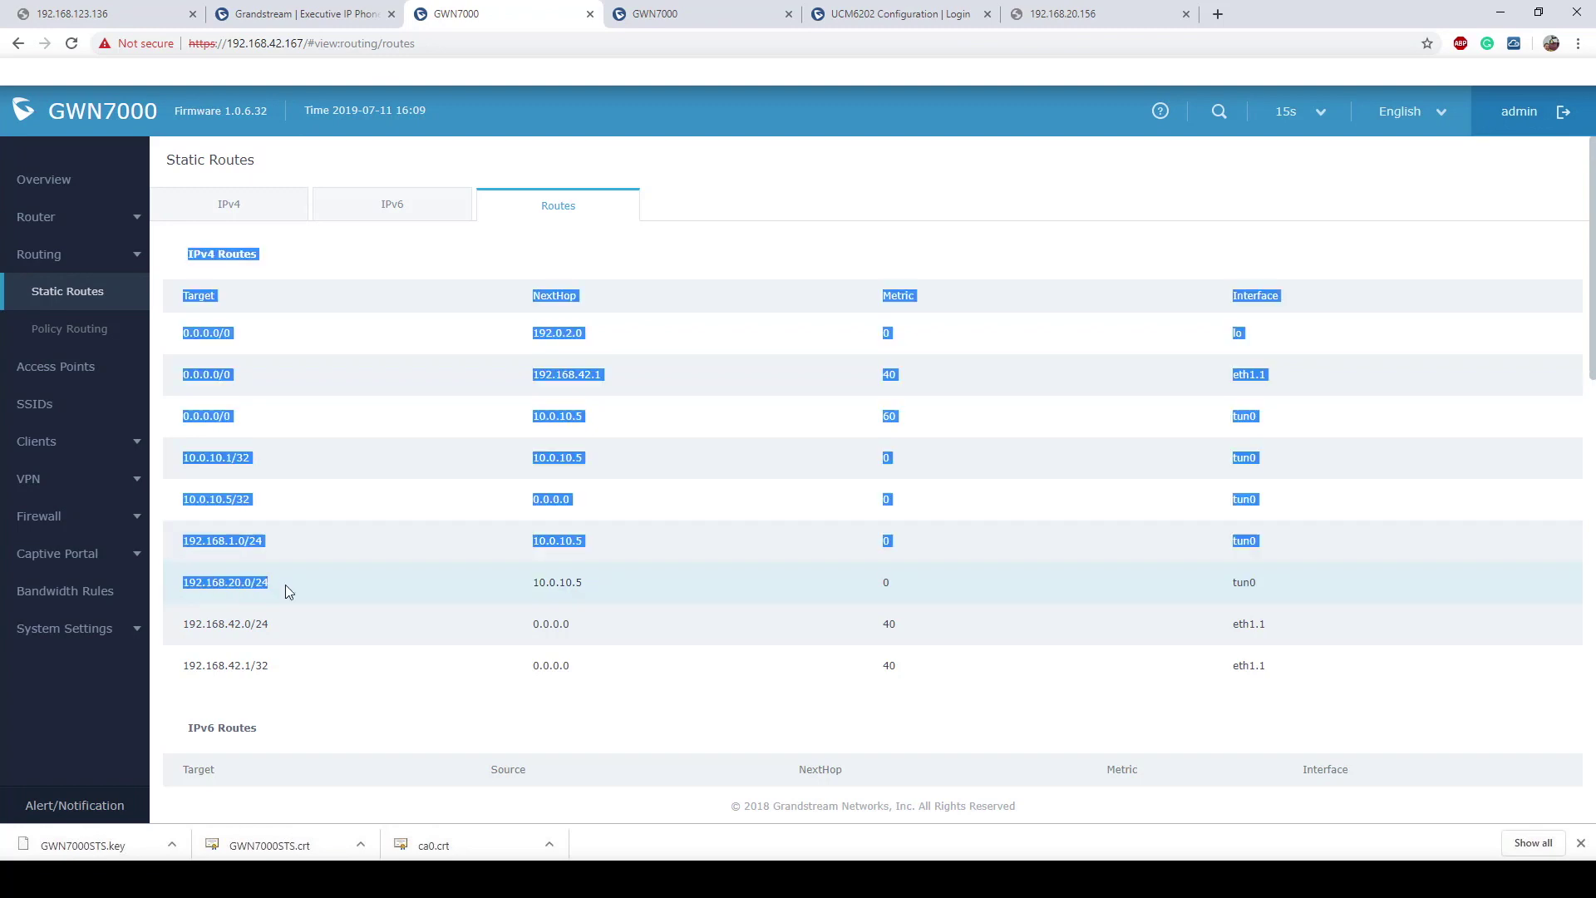
pyautogui.click(336, 588)
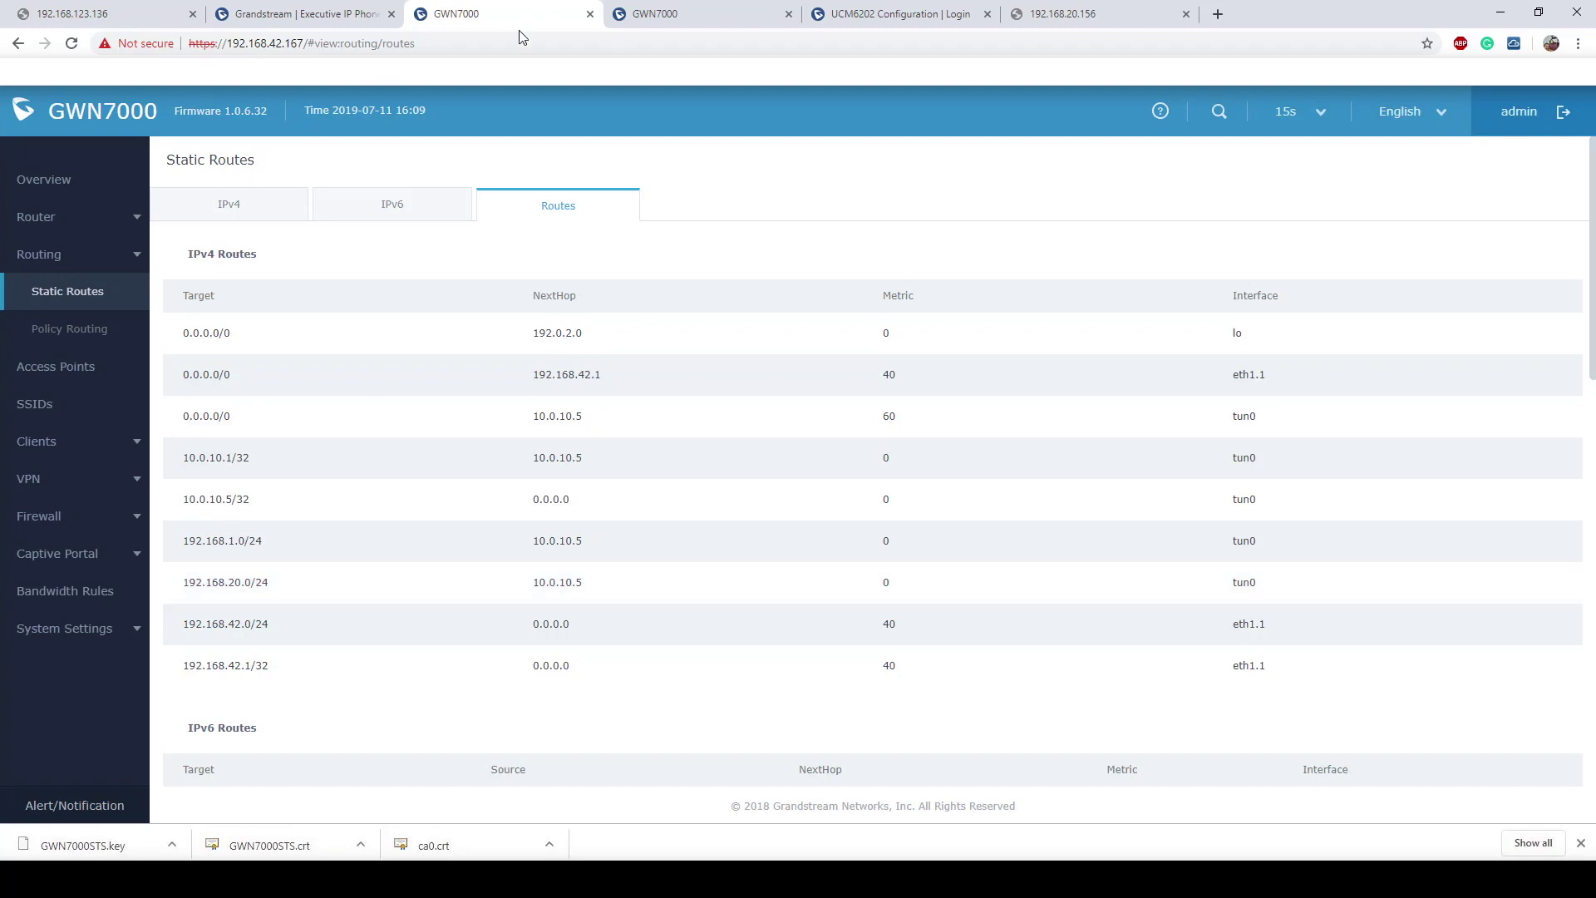
# Step: On the other GWN7000, open Static Routes and check 192.168.123.0/24 goes via 10.0.10.2 on tun0
pyautogui.click(670, 15)
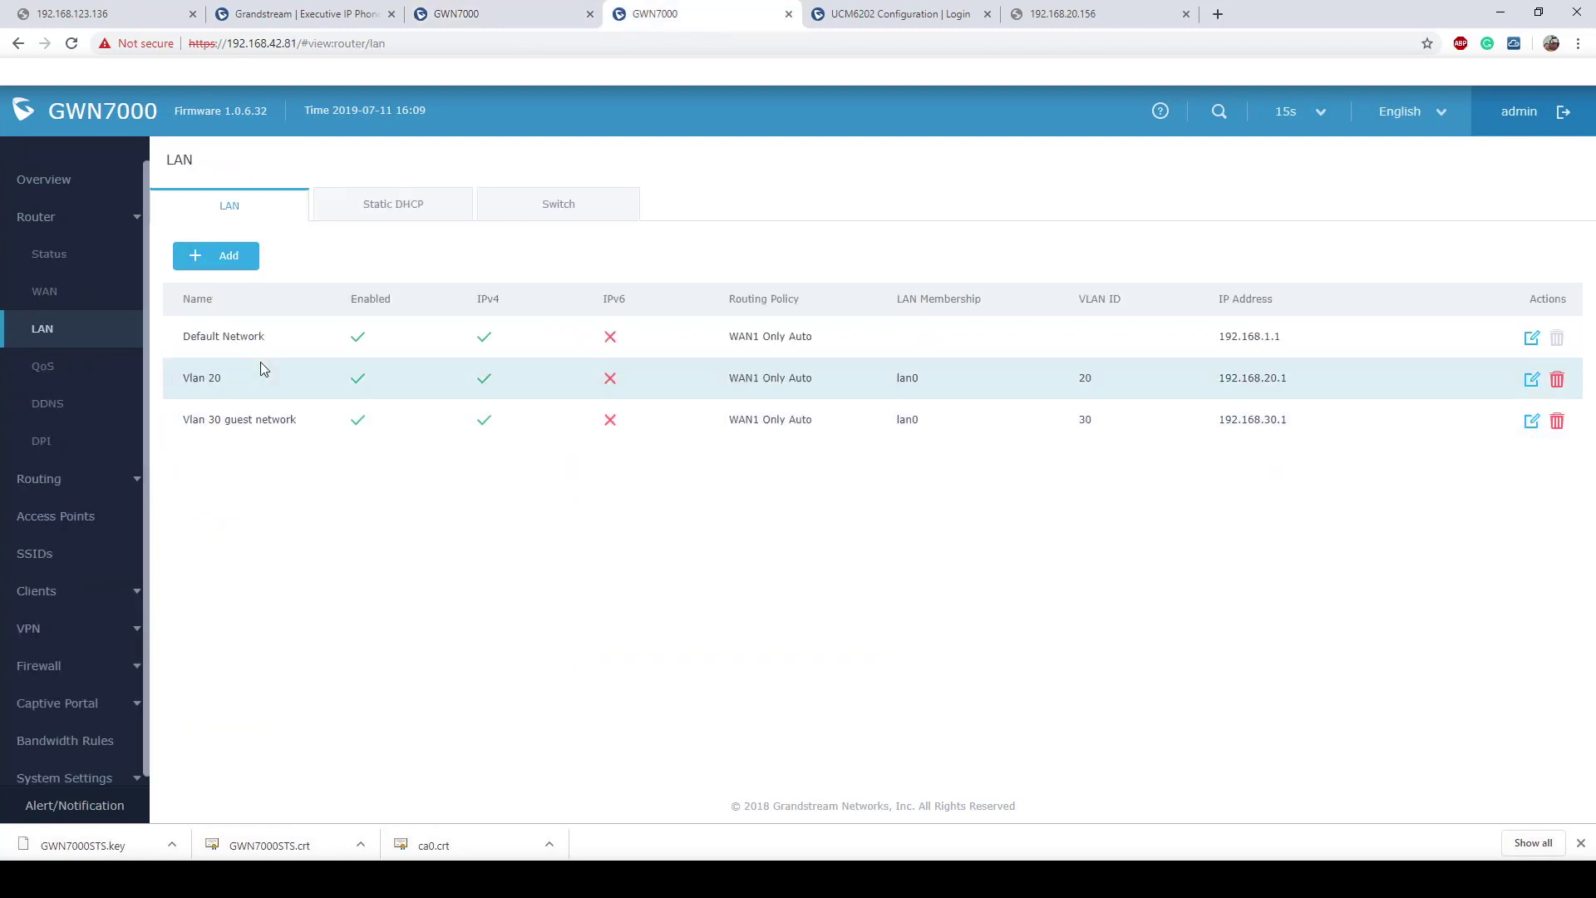
pyautogui.click(64, 482)
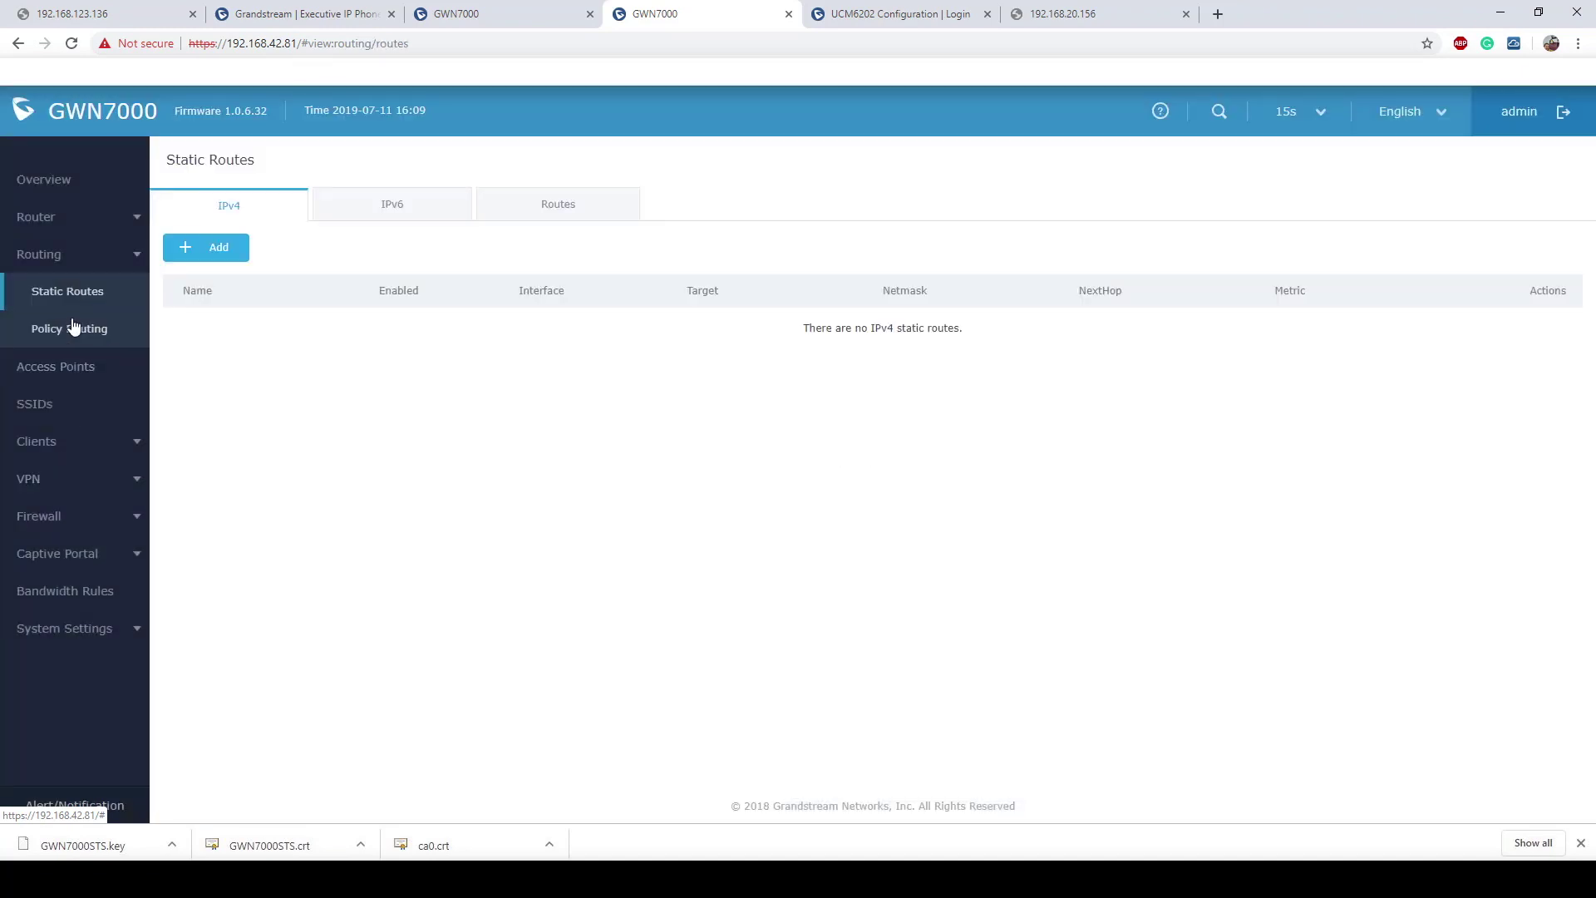
pyautogui.click(548, 209)
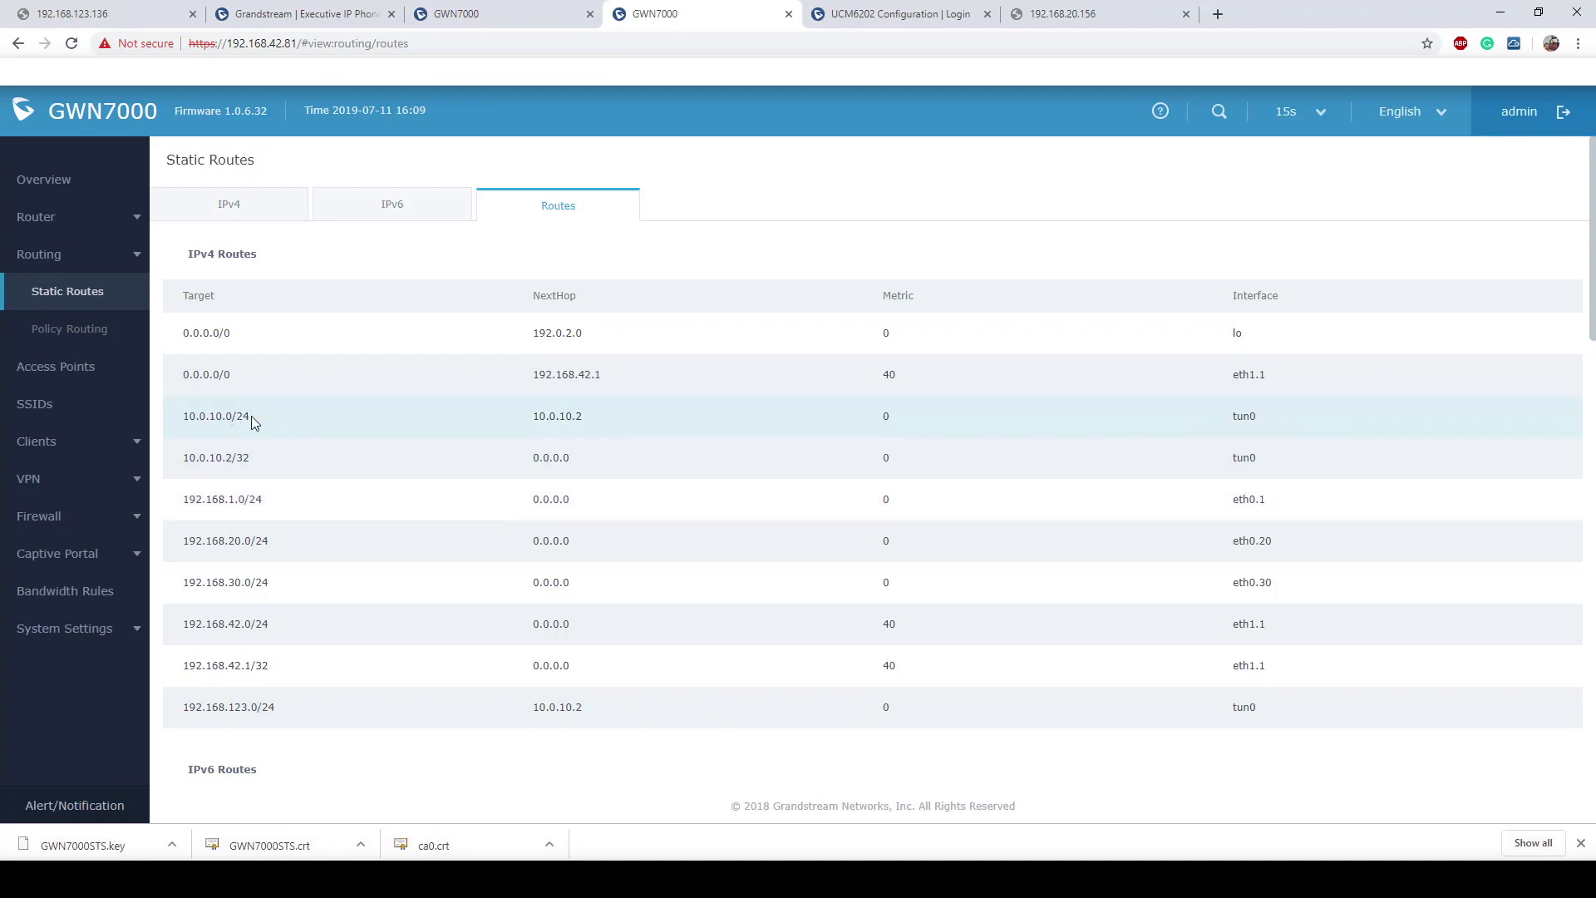
pyautogui.moveTo(251, 416); pyautogui.dragTo(183, 415)
pyautogui.moveTo(253, 460); pyautogui.dragTo(190, 460)
pyautogui.click(364, 456)
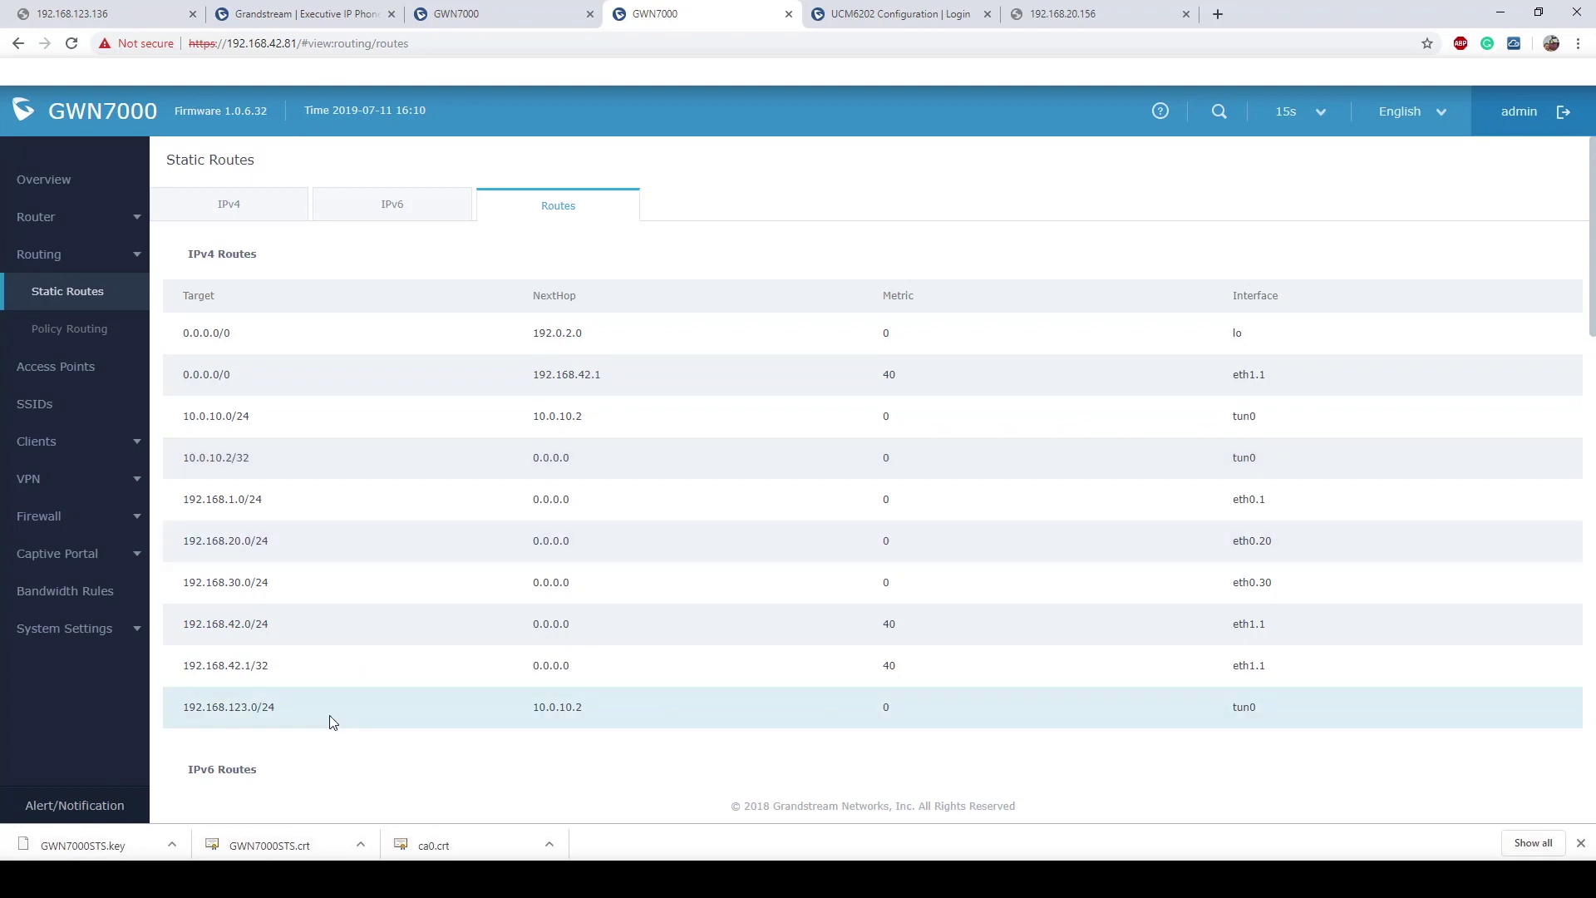
pyautogui.moveTo(279, 708); pyautogui.dragTo(179, 712)
pyautogui.moveTo(475, 705); pyautogui.dragTo(520, 708)
pyautogui.click(518, 707)
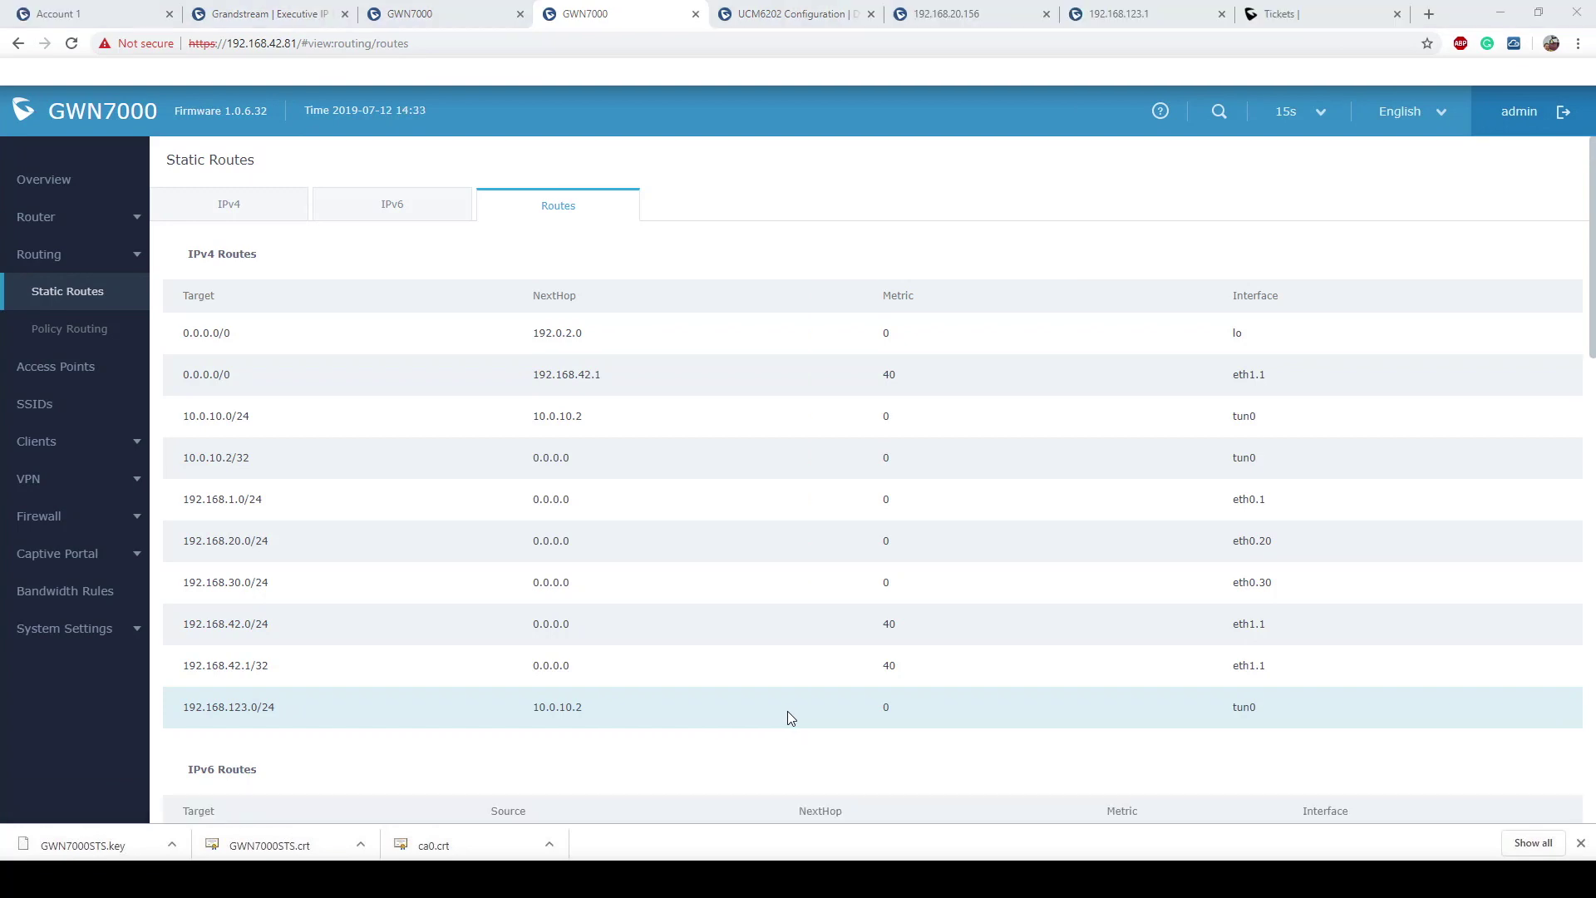
# Step: Sign in to the GXP2140 phone and check Account 1 is registered to SIP server 192.168.20.143
pyautogui.click(285, 15)
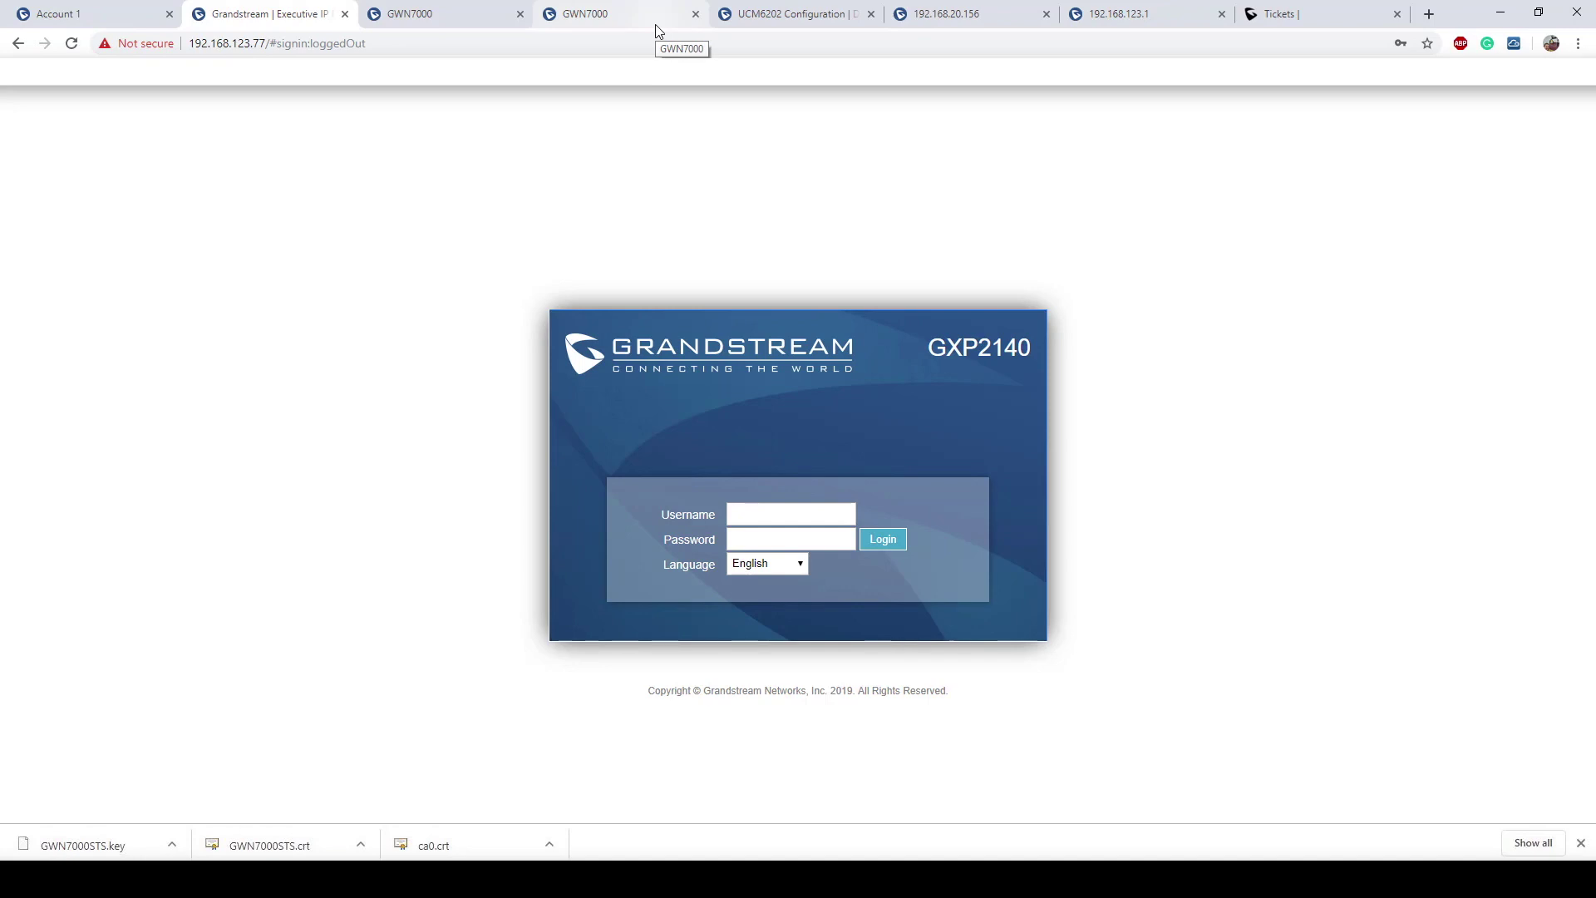
pyautogui.click(781, 514)
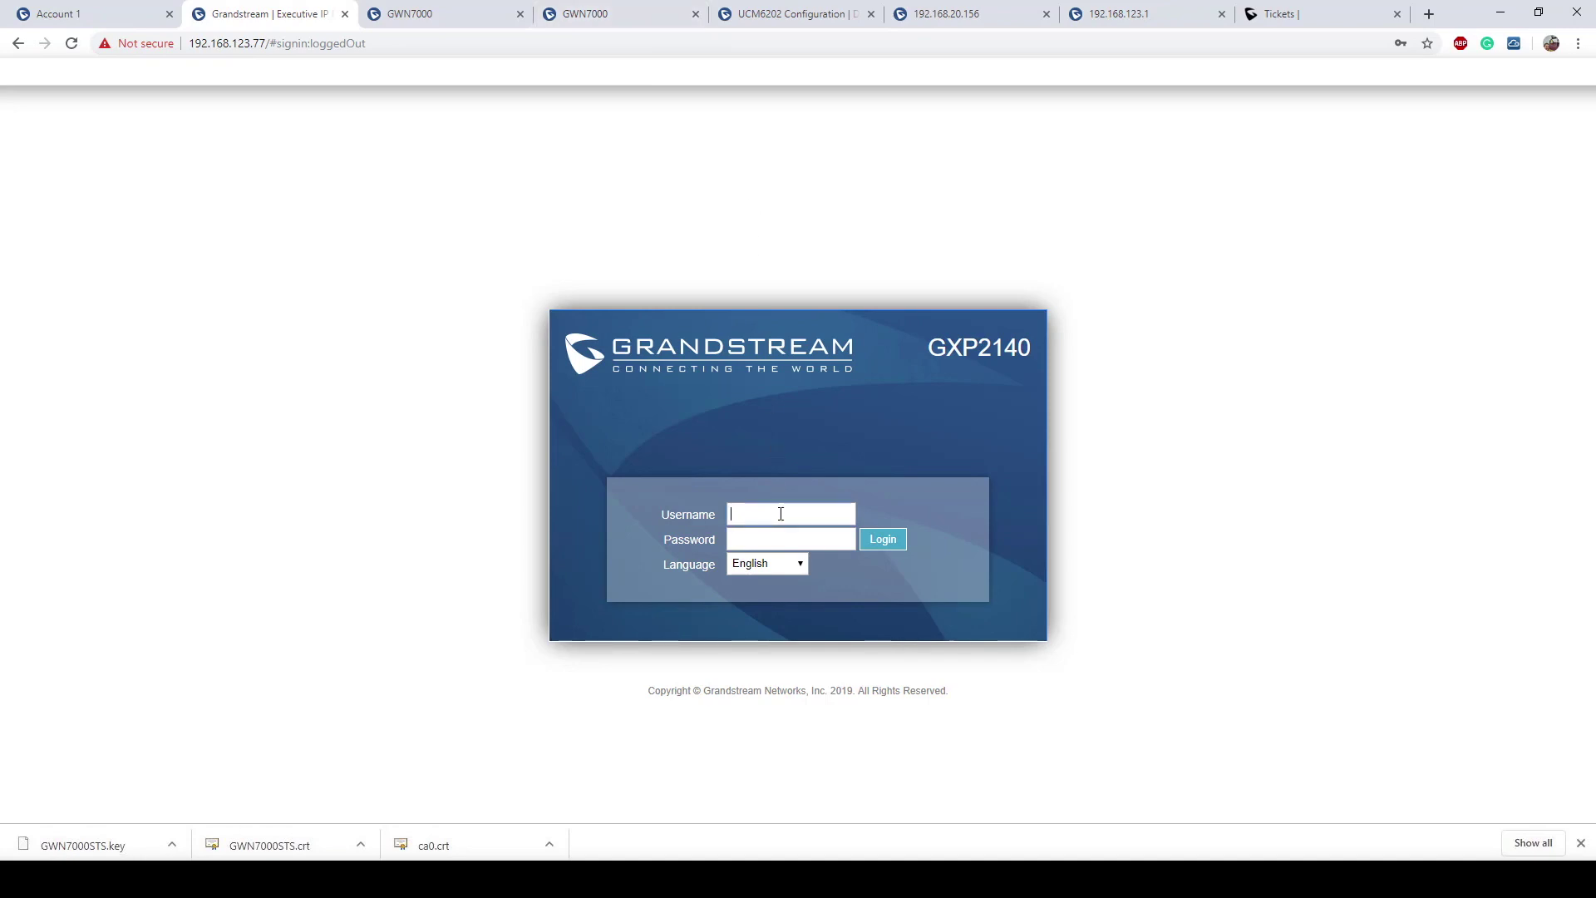
pyautogui.write('admin')
pyautogui.press('Tab')
pyautogui.write('admin123')
pyautogui.press('Return')
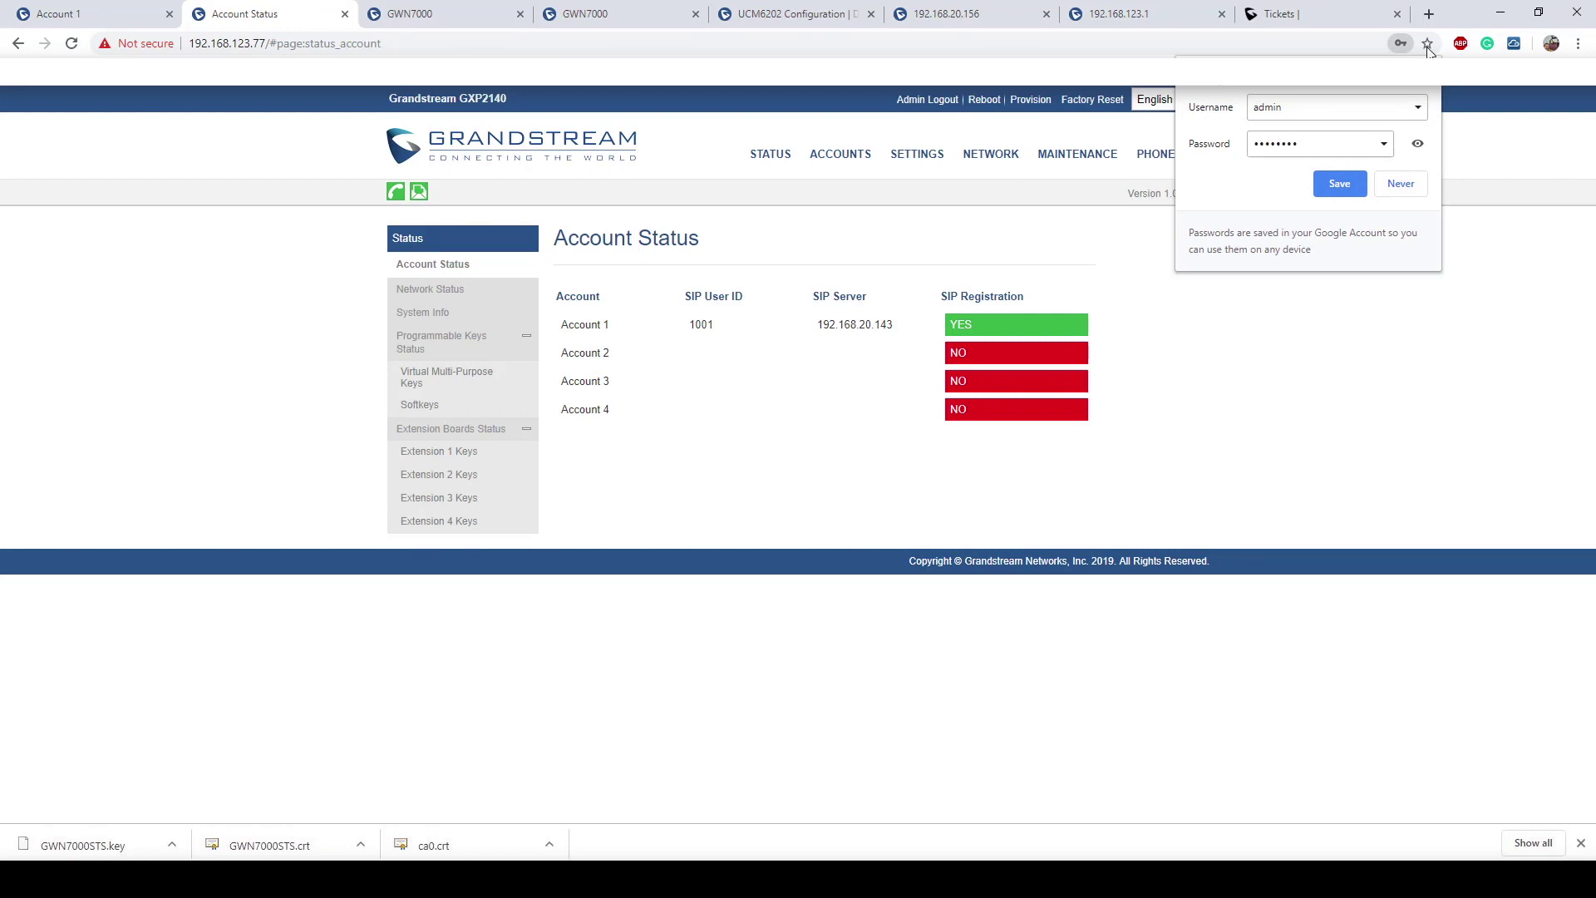
pyautogui.moveTo(817, 326); pyautogui.dragTo(896, 385)
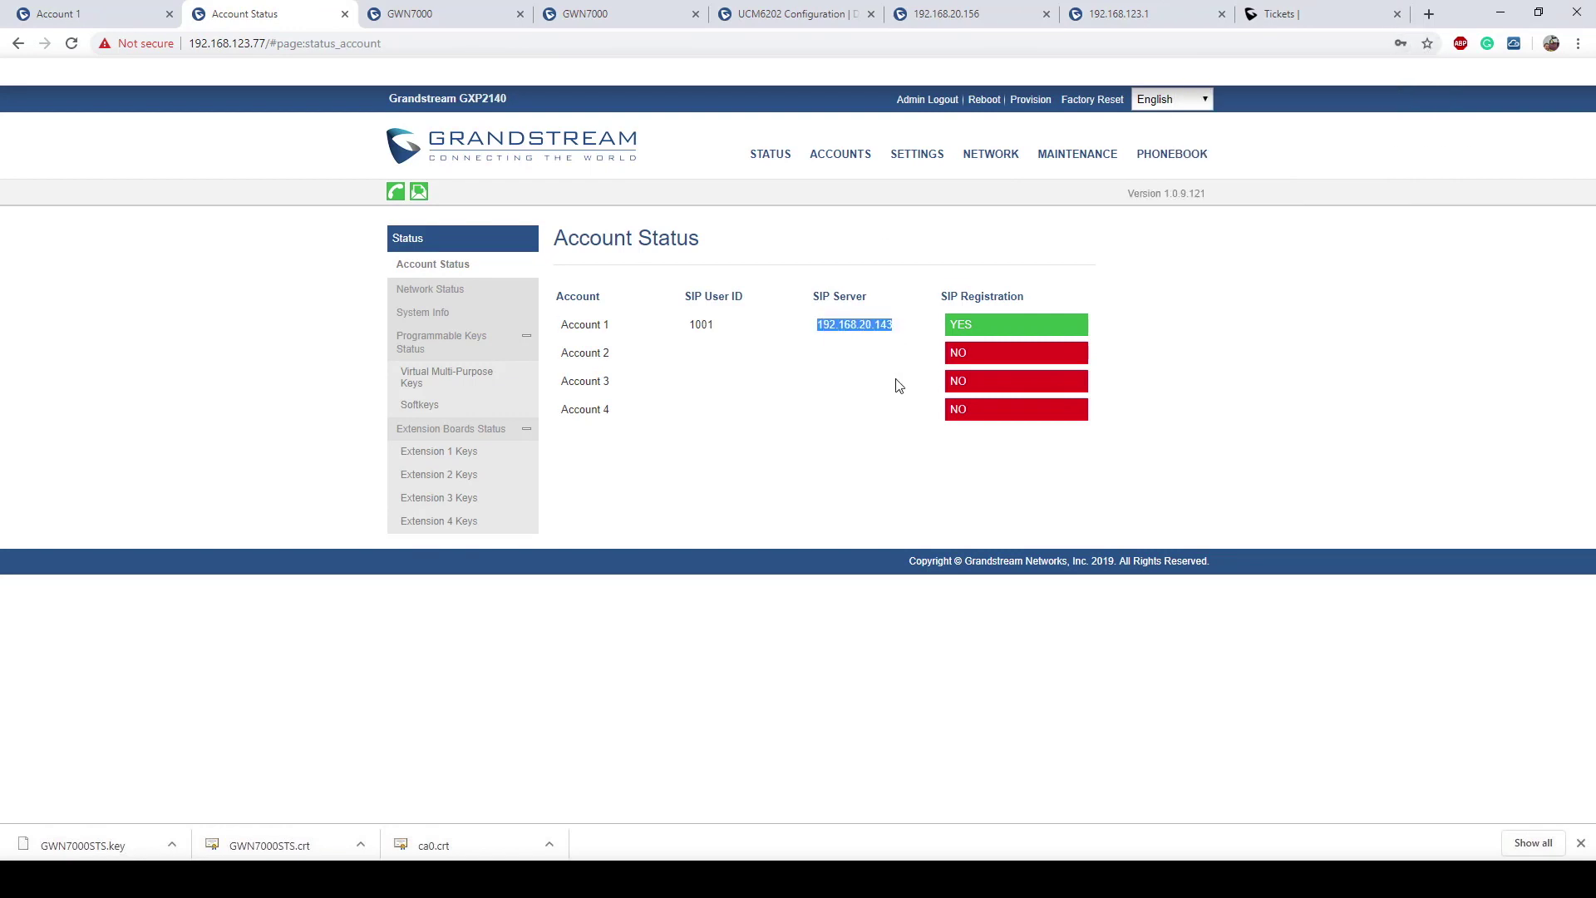
pyautogui.click(898, 390)
# Step: On the UCM6202, open PBX Settings > SIP Settings > NAT and check External Host 192.168.42.81
pyautogui.click(794, 13)
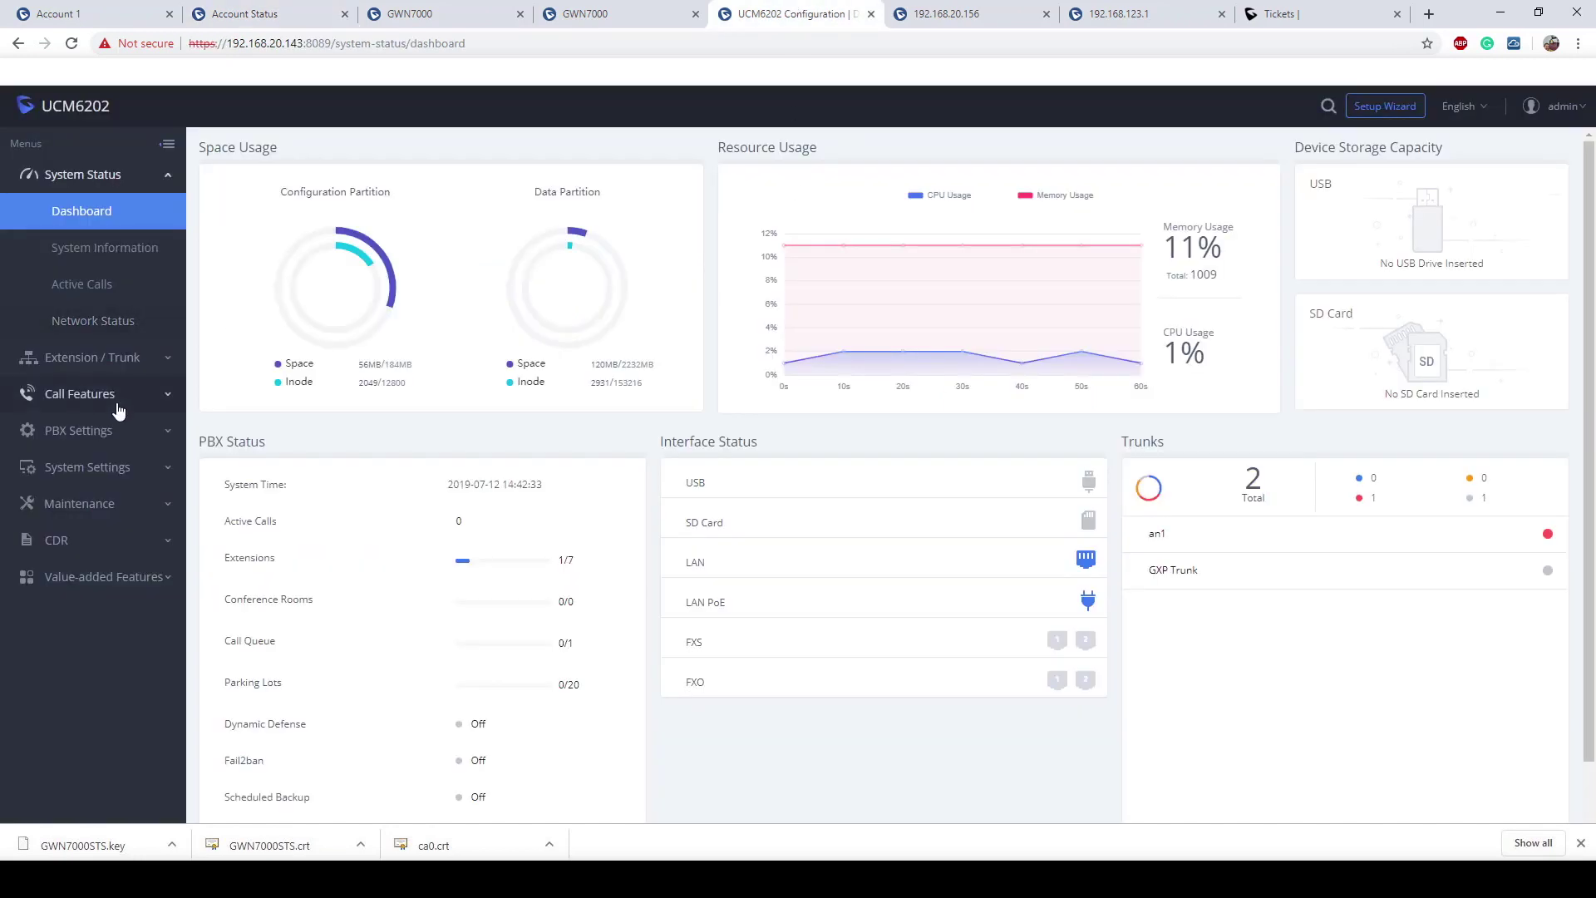
pyautogui.click(90, 431)
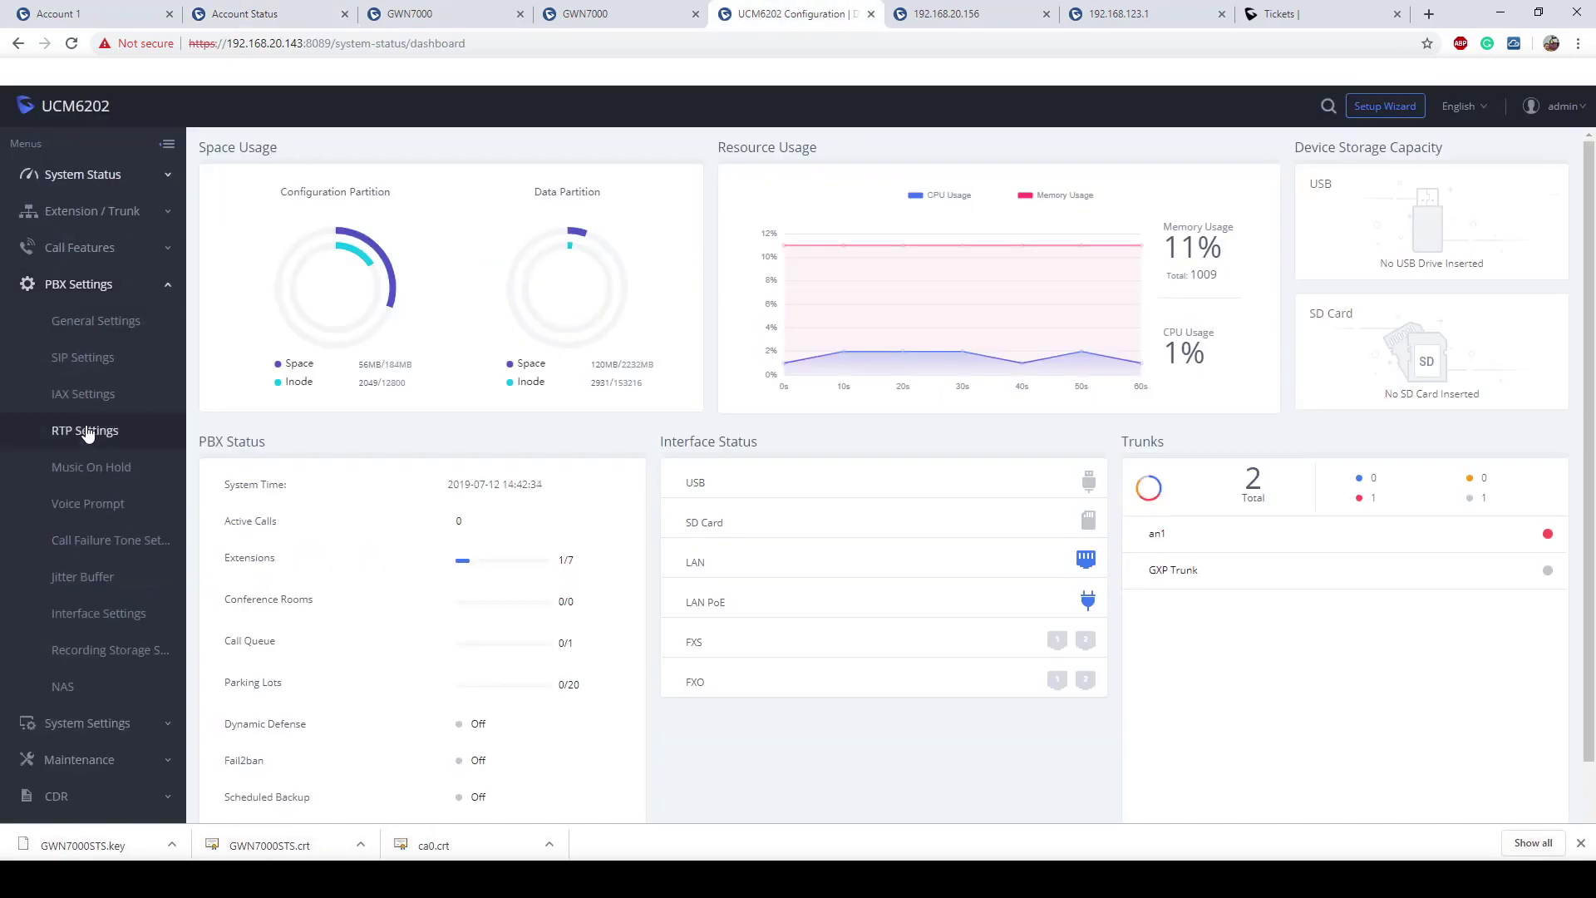
pyautogui.click(100, 359)
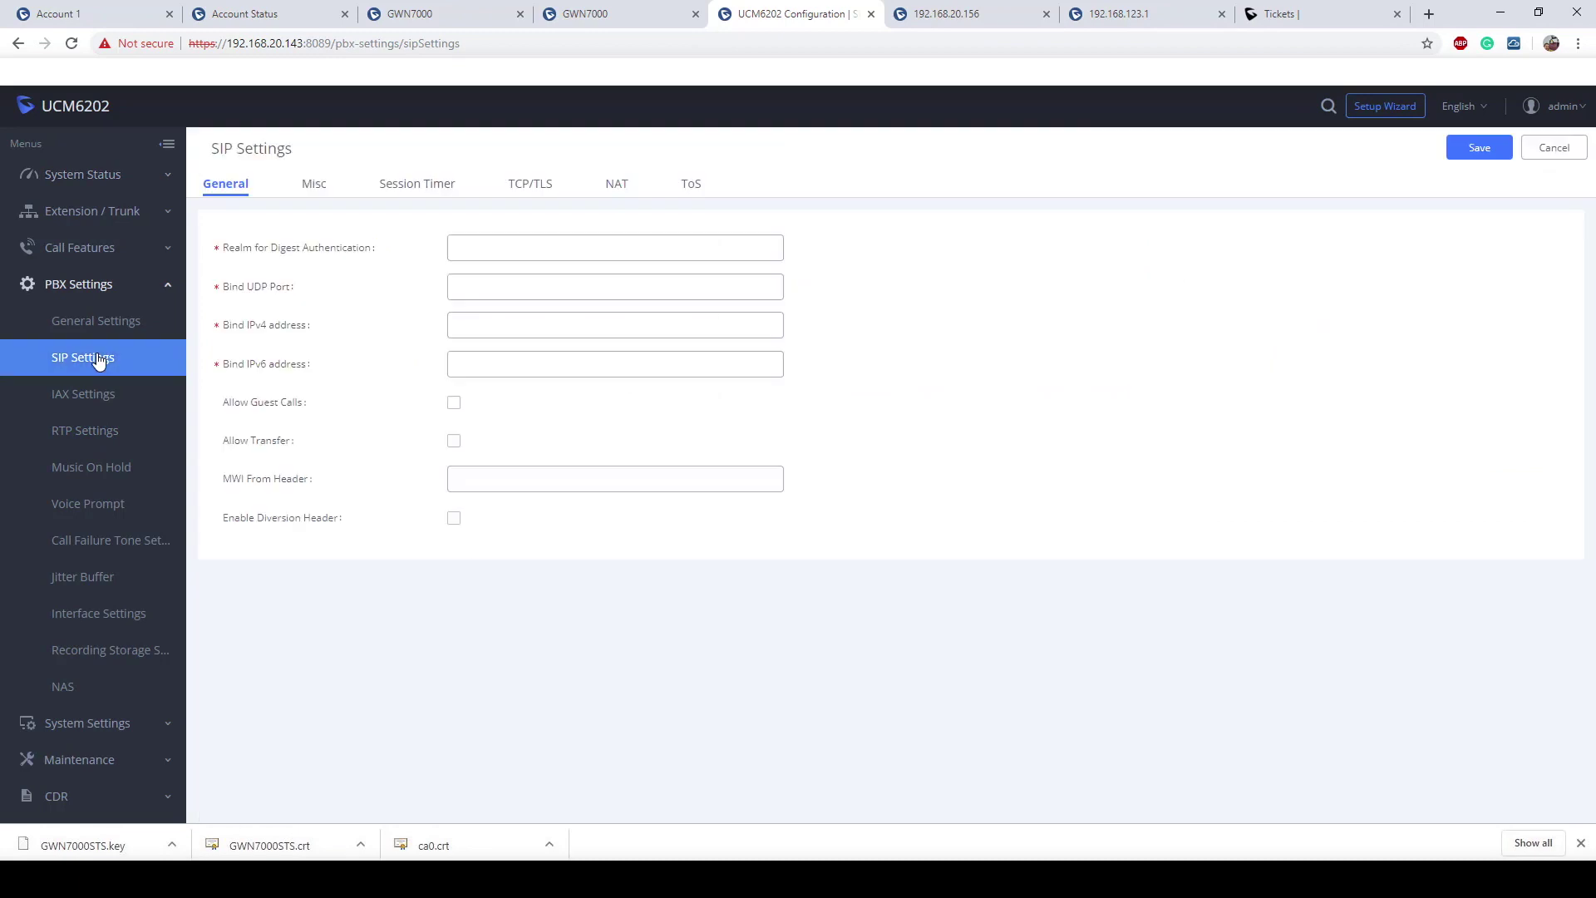
pyautogui.click(614, 183)
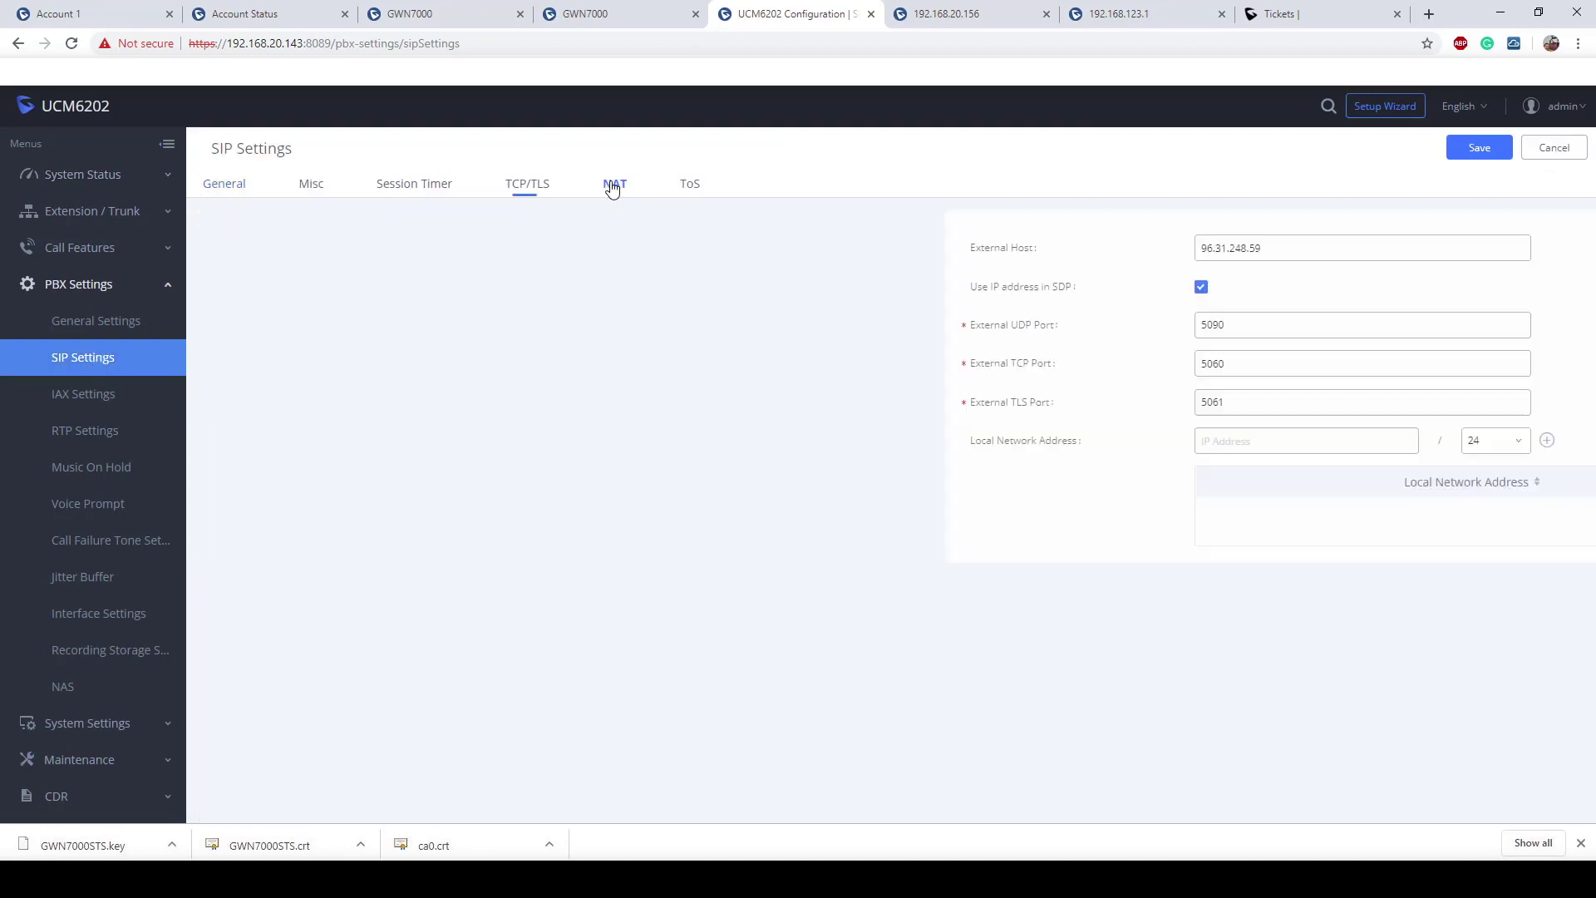
pyautogui.moveTo(582, 247); pyautogui.dragTo(306, 243)
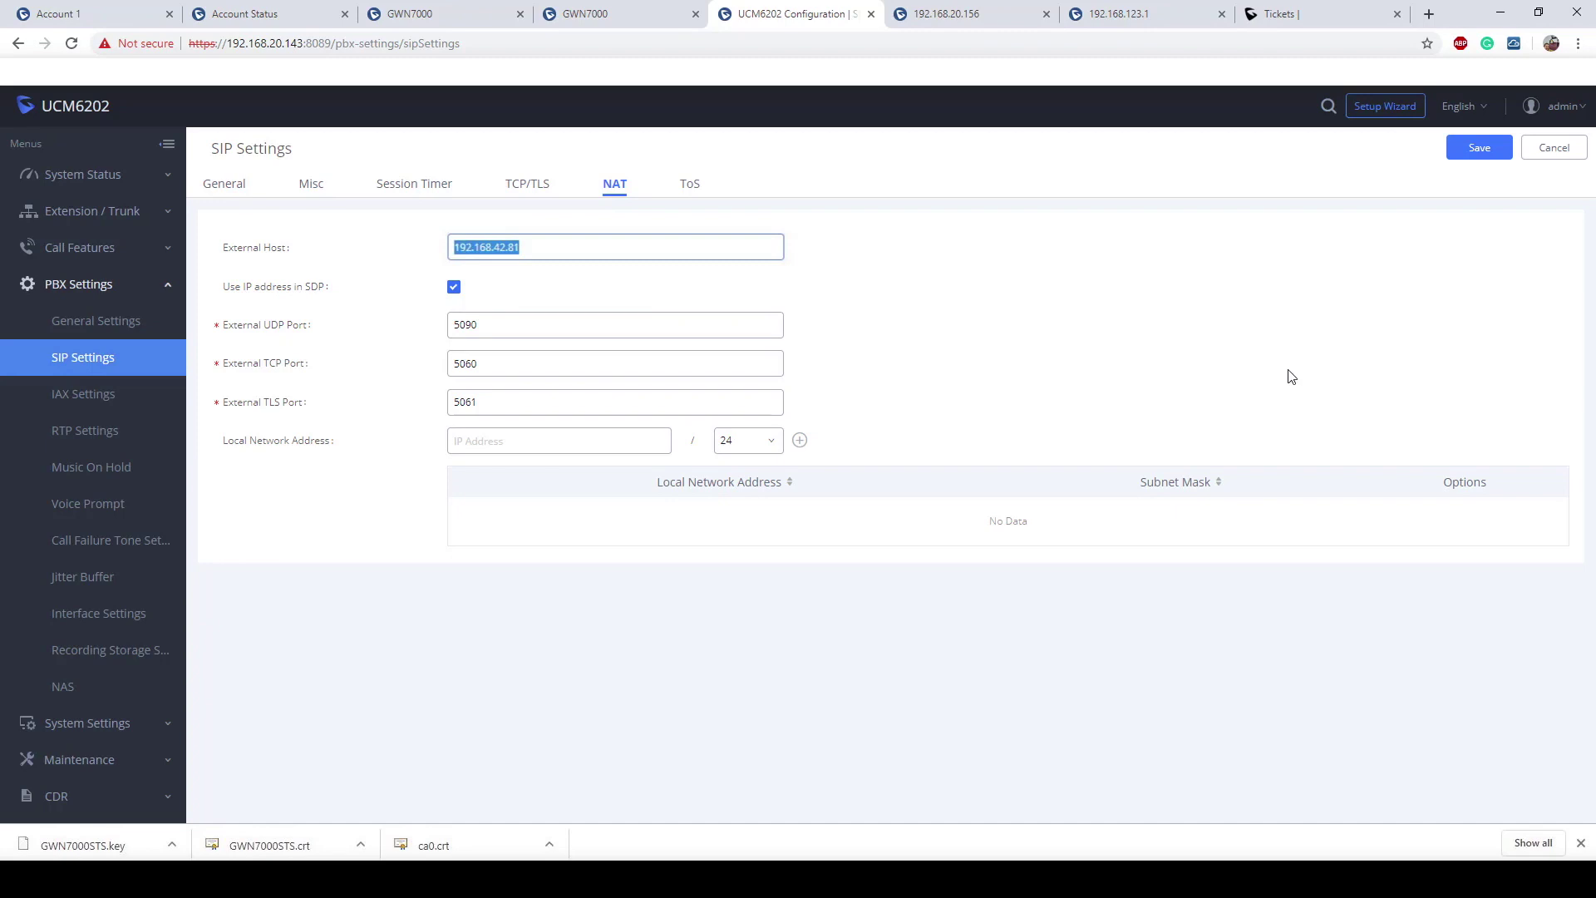
pyautogui.click(562, 443)
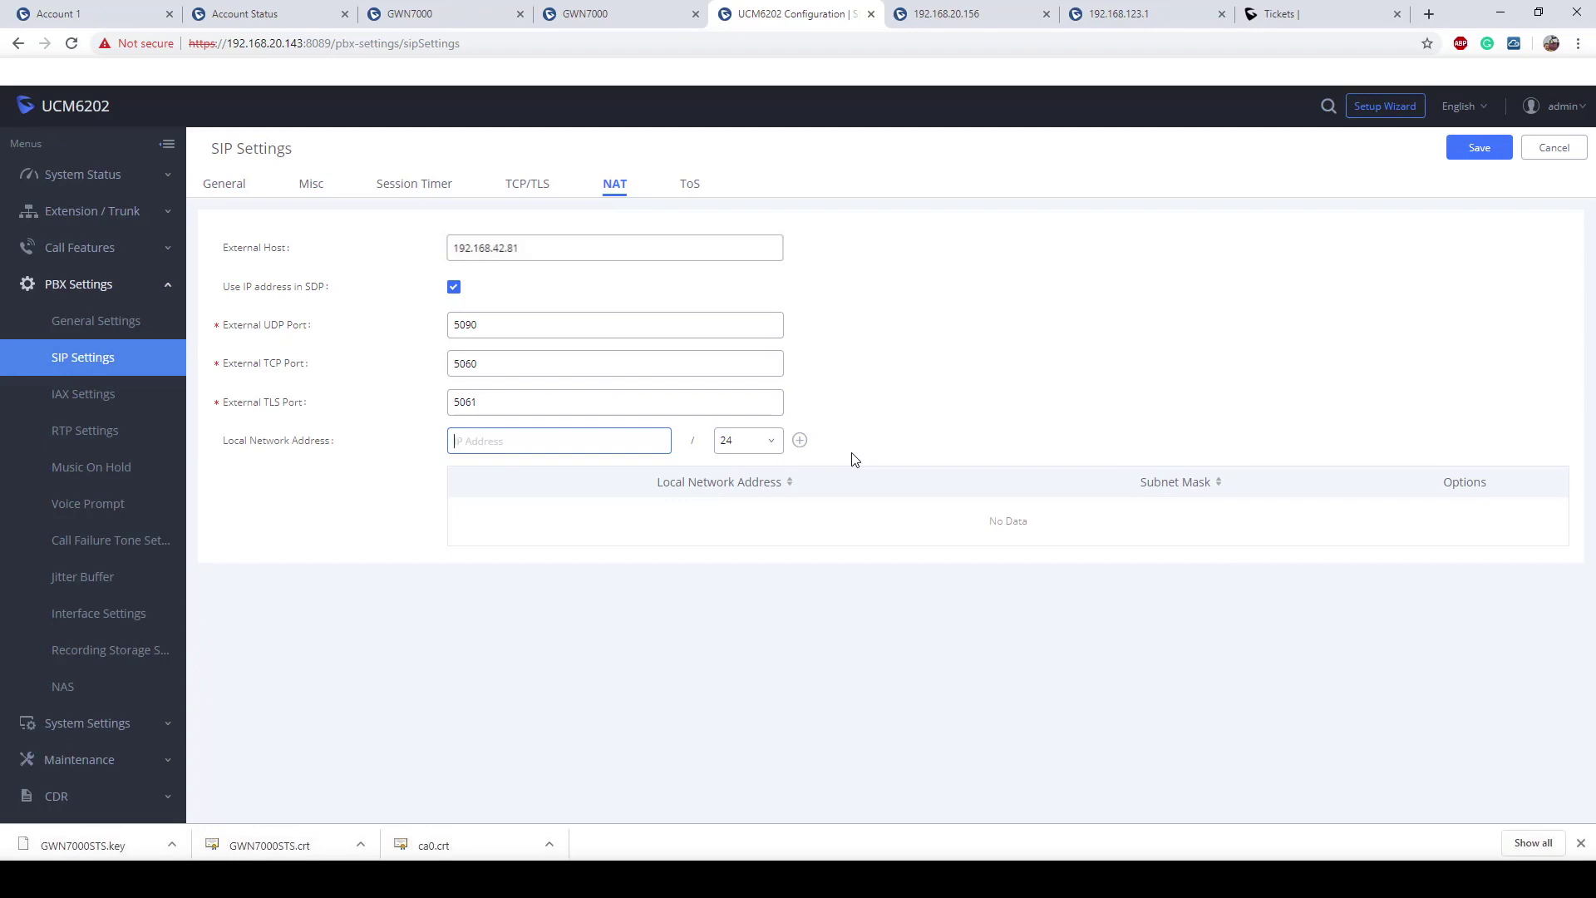
# Step: Add 192.168.20.0, 192.168.1.0 and 192.168.123.0, each /24, as Local Network Addresses
pyautogui.write('1')
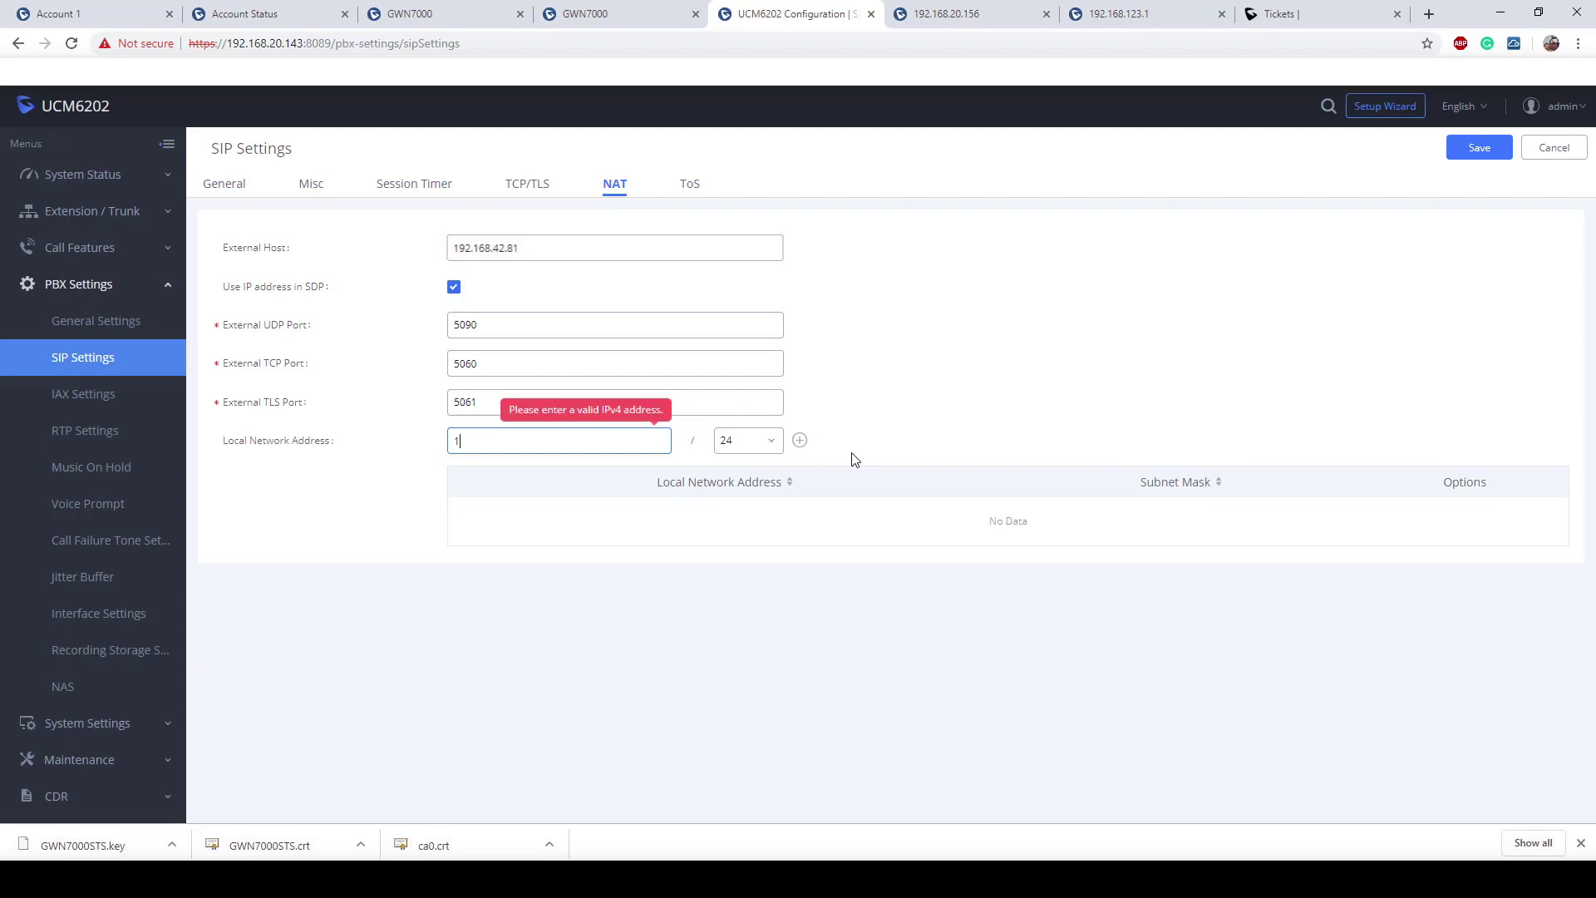
pyautogui.write('92.168.20.0/24')
pyautogui.press('BackSpace')
pyautogui.press('BackSpace')
pyautogui.press('BackSpace')
pyautogui.press('BackSpace')
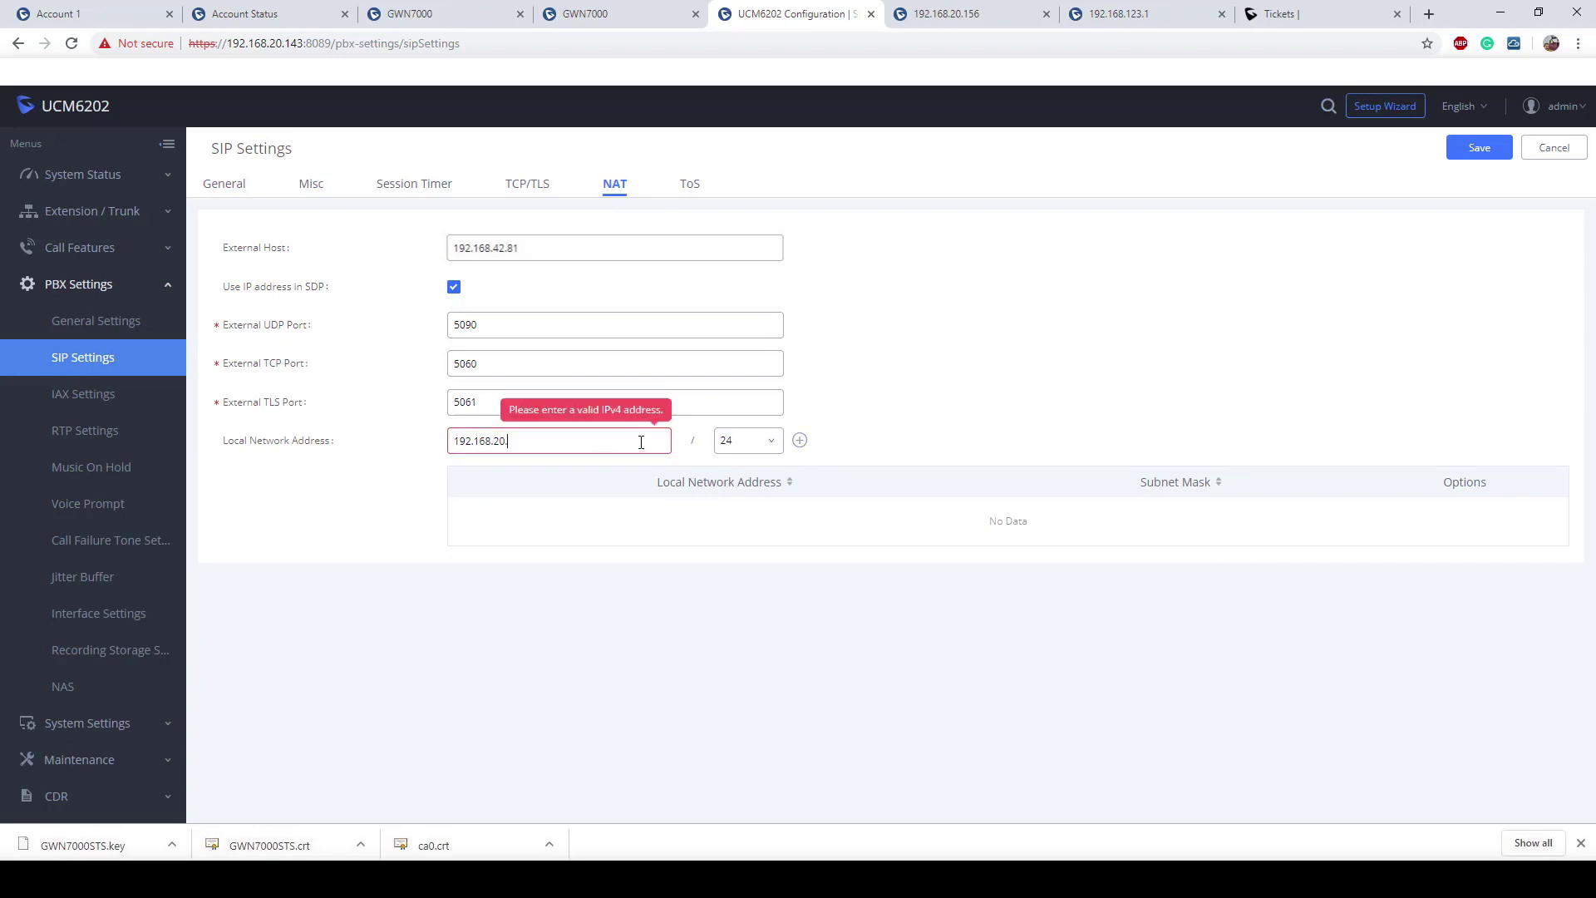
pyautogui.write('.0')
pyautogui.click(800, 439)
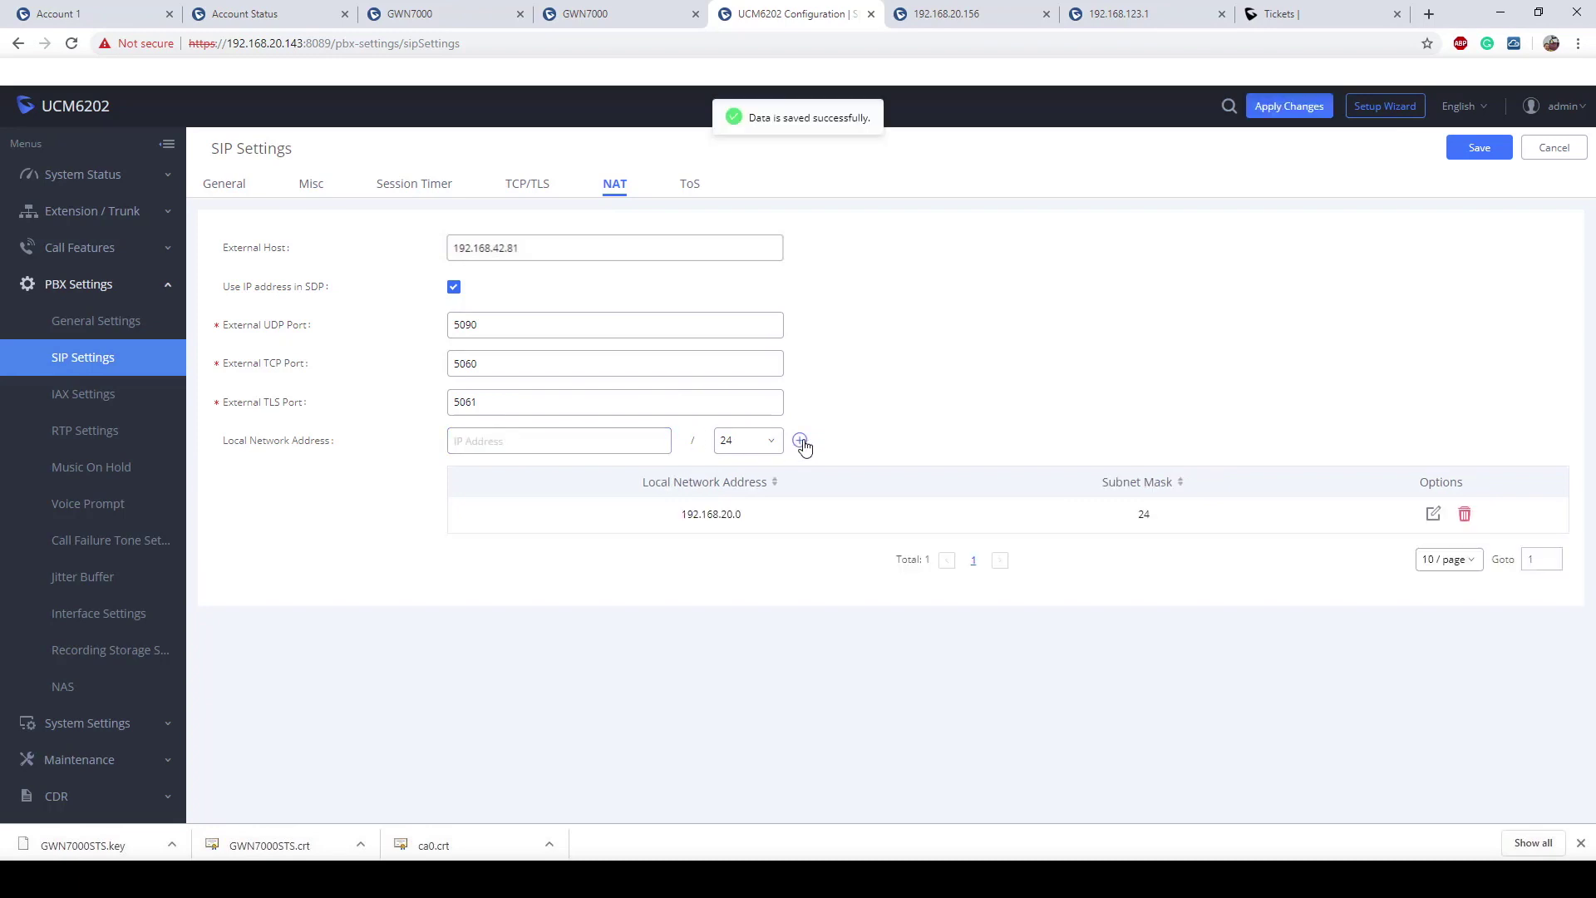
pyautogui.click(574, 442)
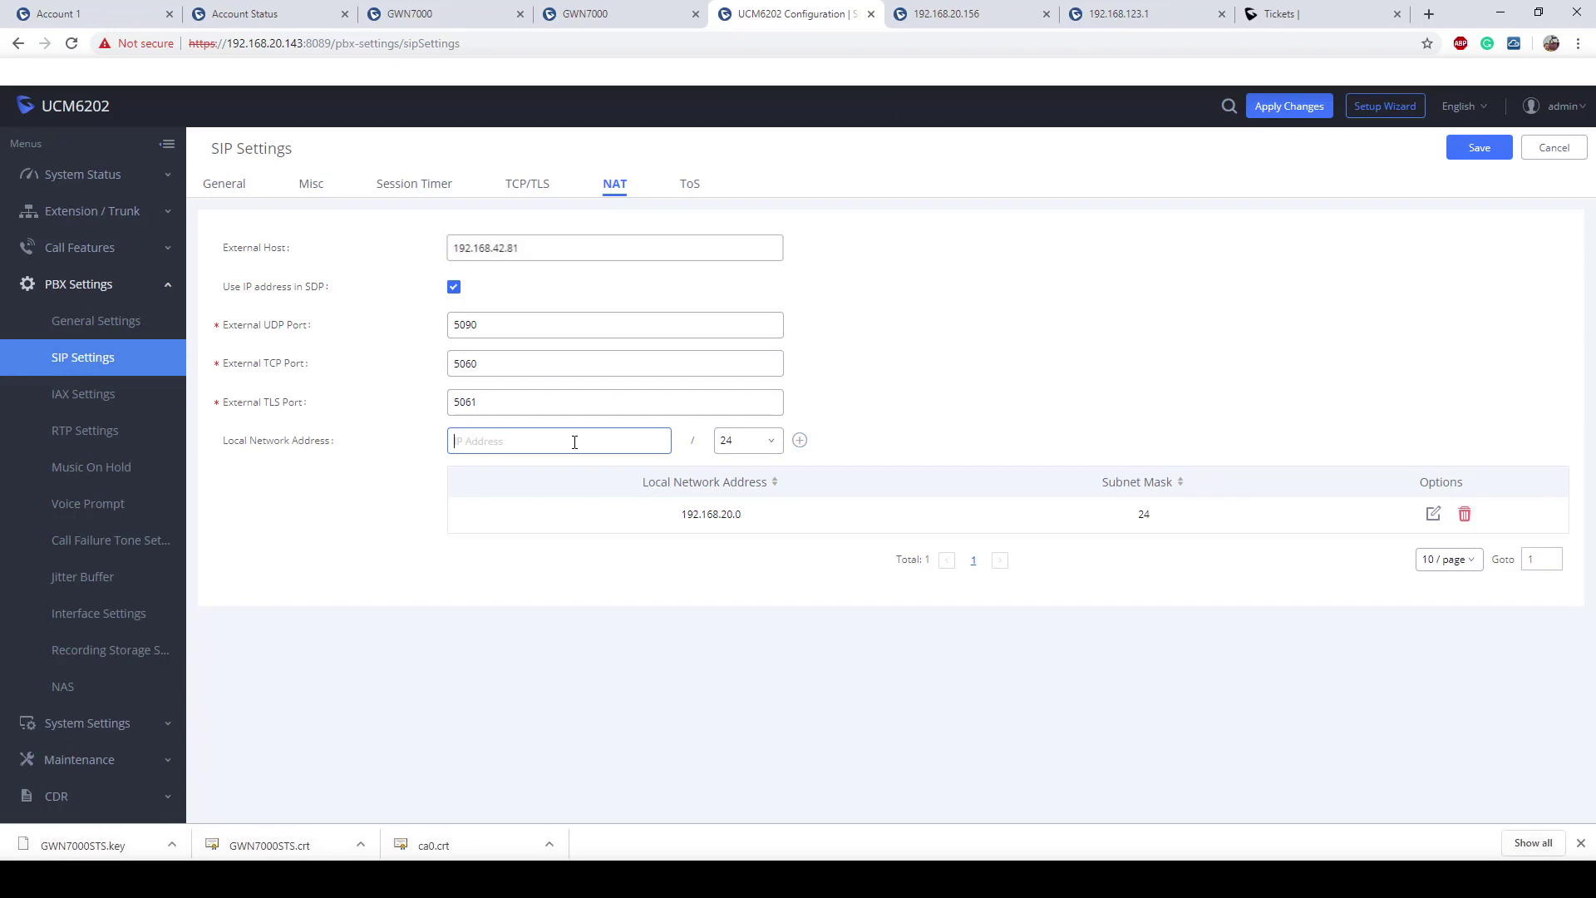
pyautogui.write('192.168')
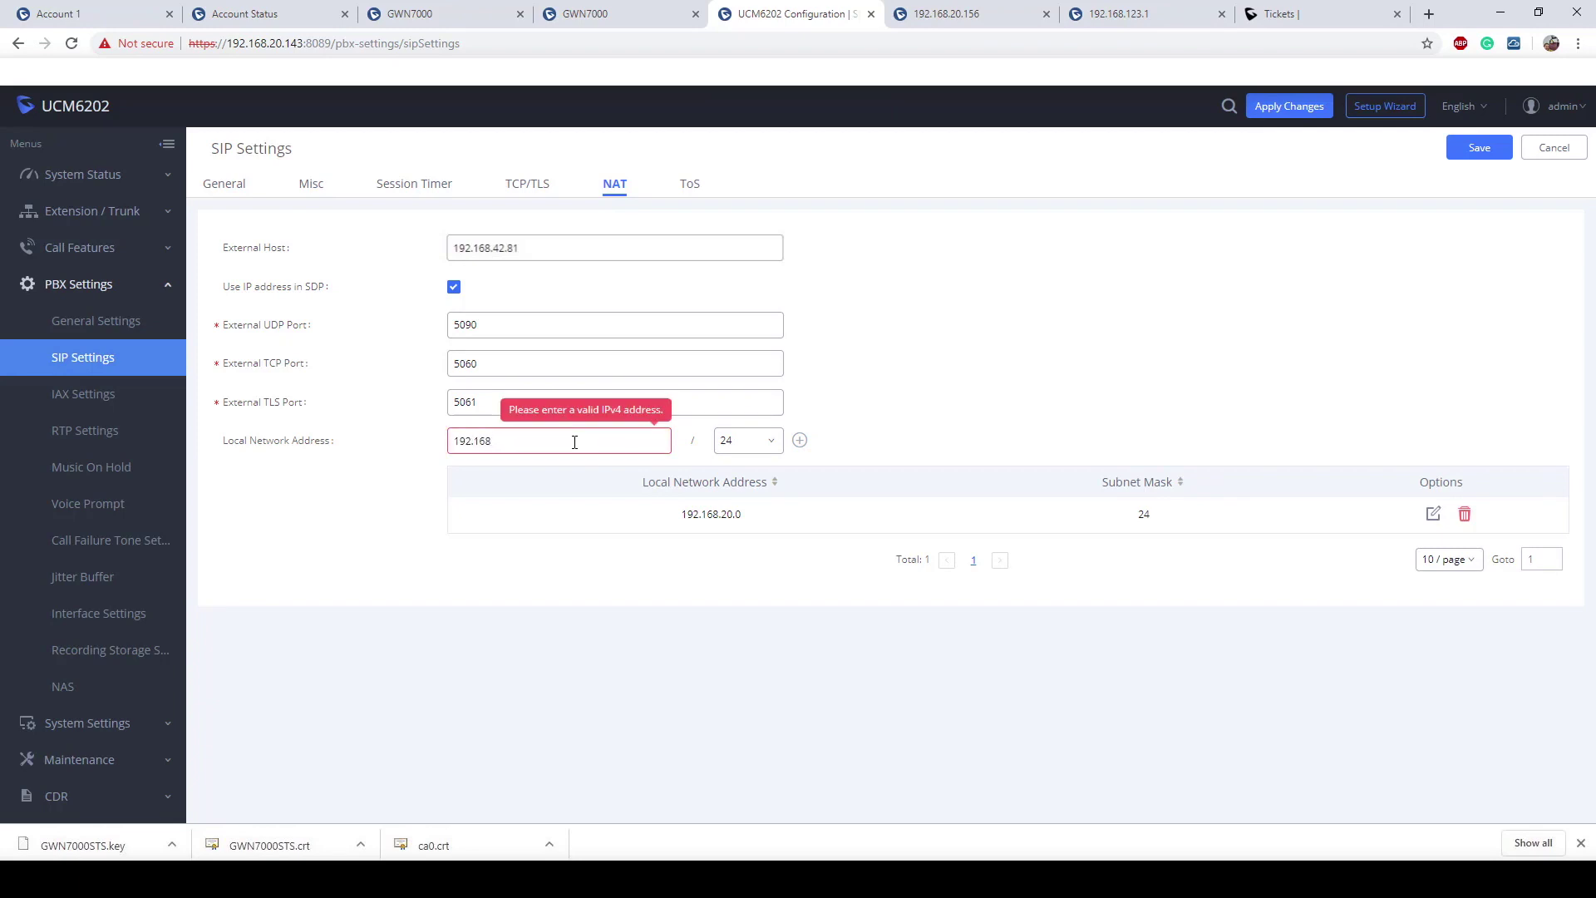
pyautogui.write('.1.0')
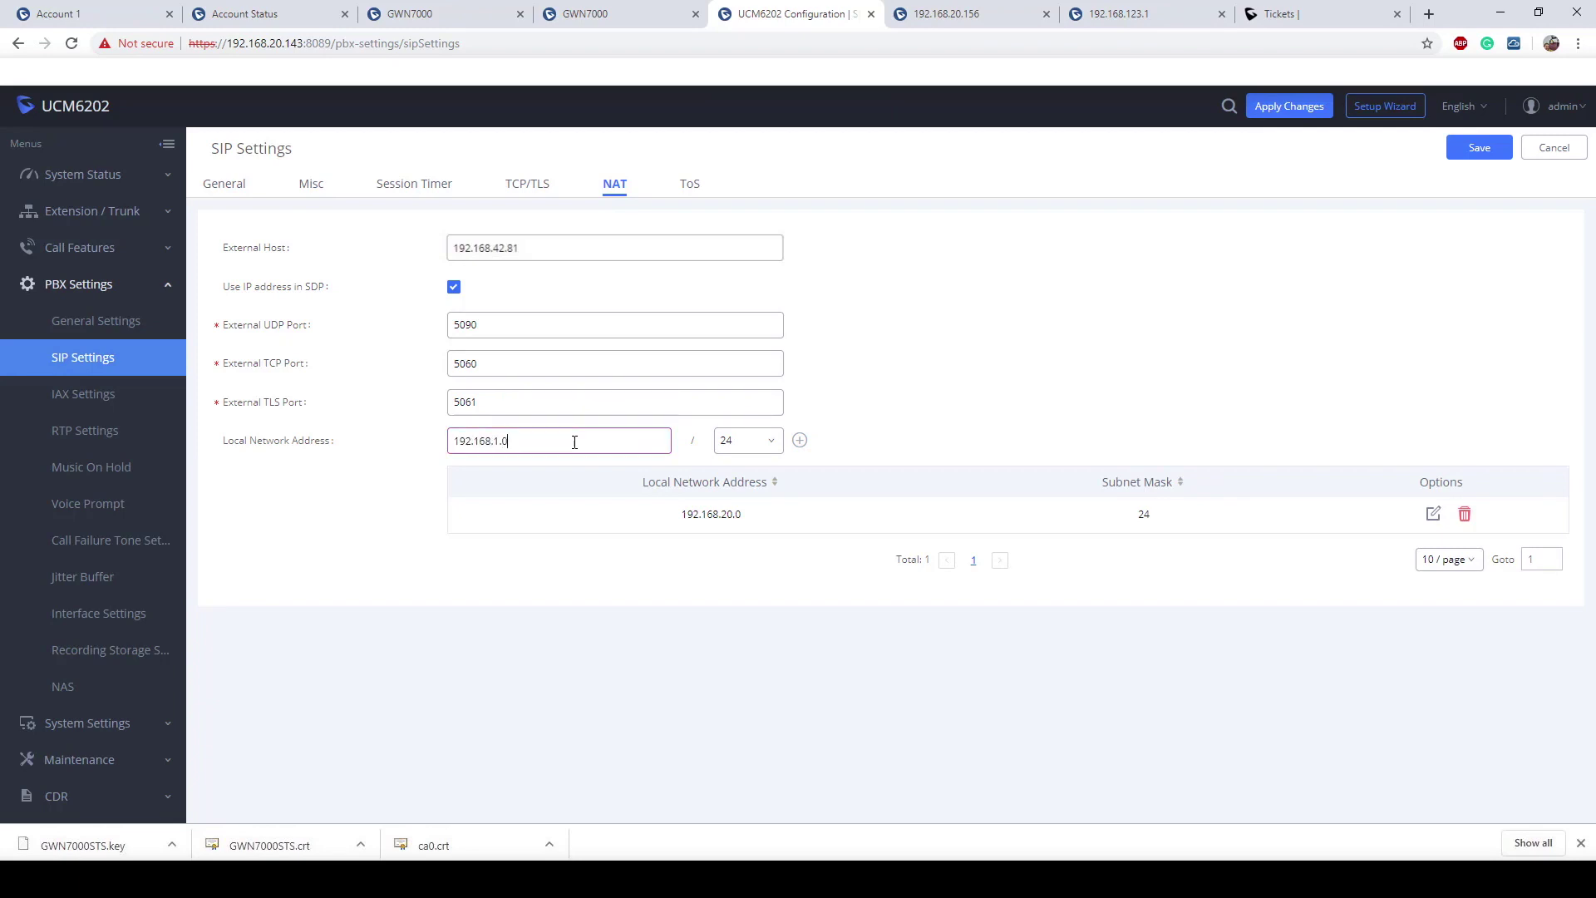
pyautogui.click(800, 442)
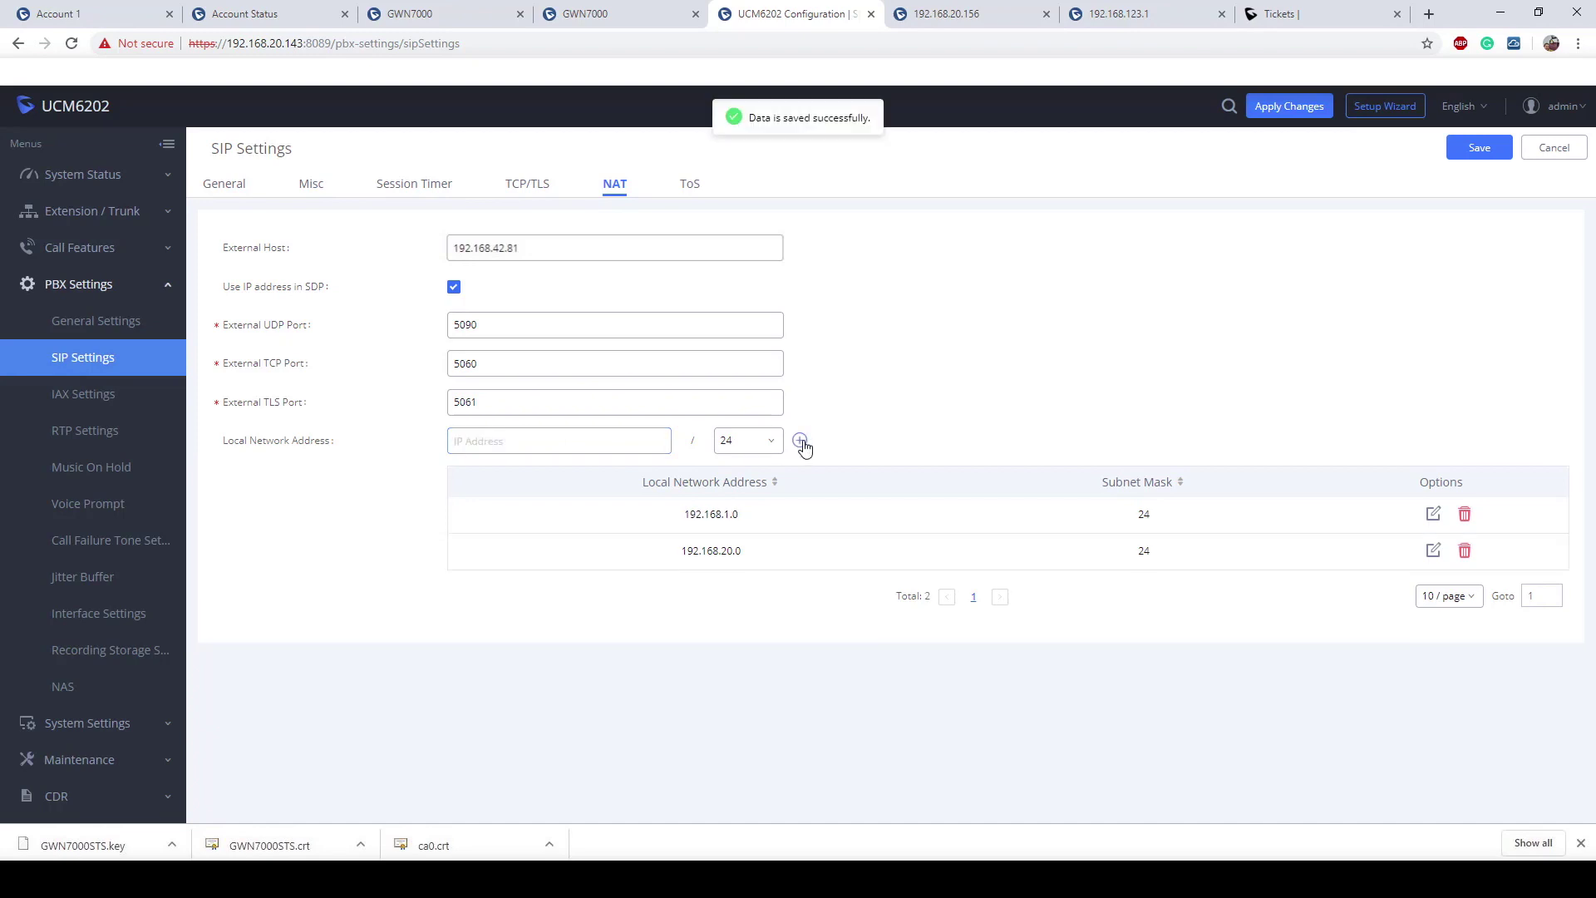
pyautogui.click(555, 441)
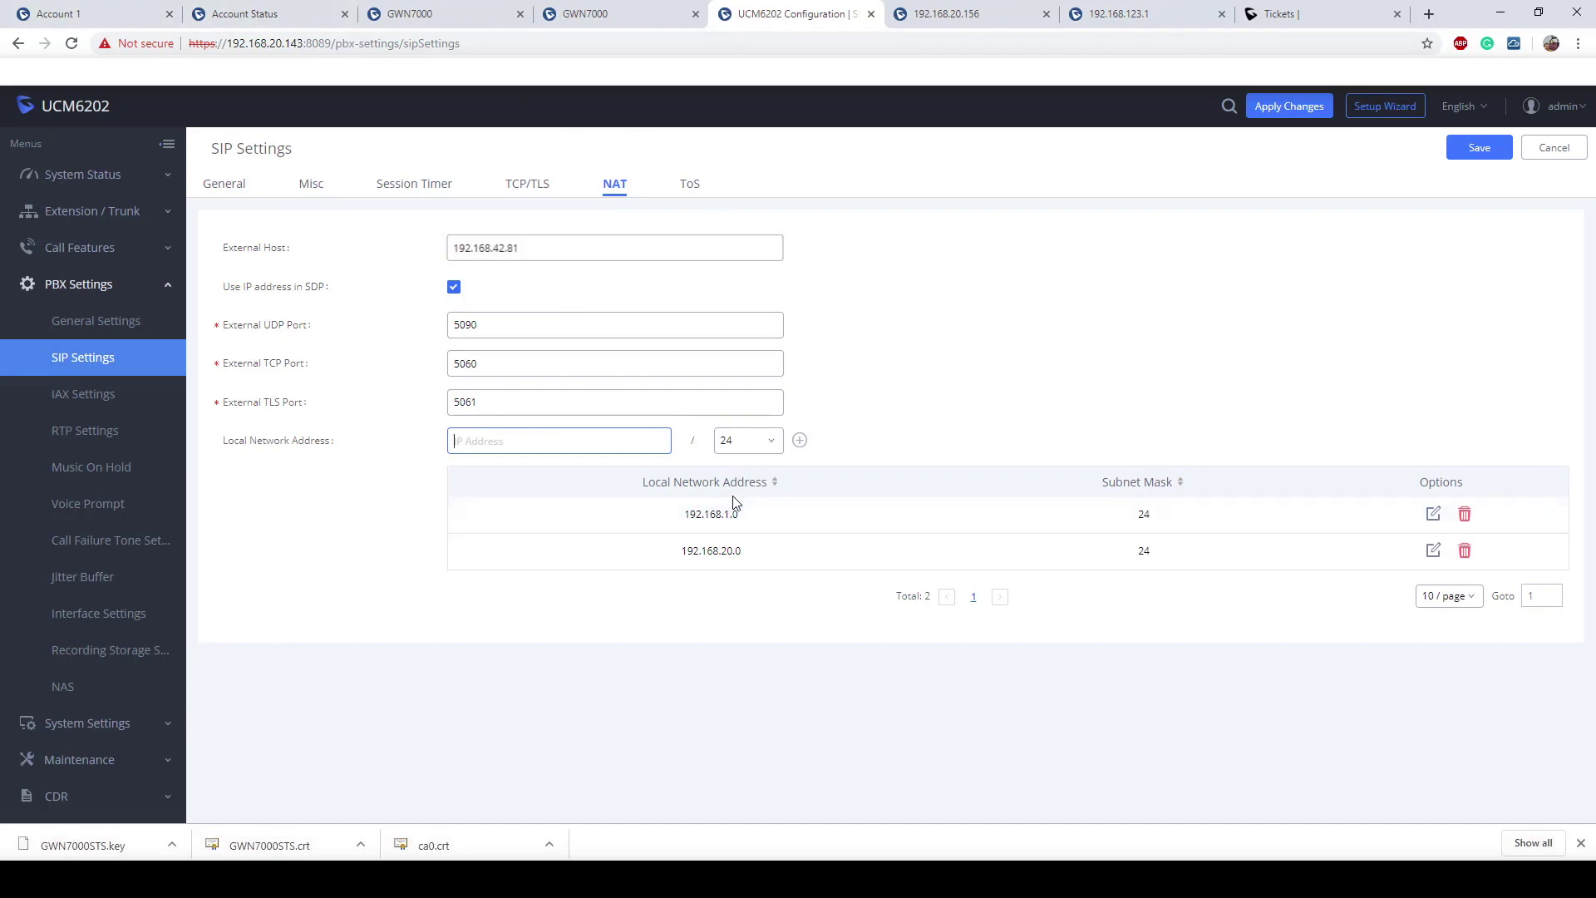
pyautogui.write('192.16')
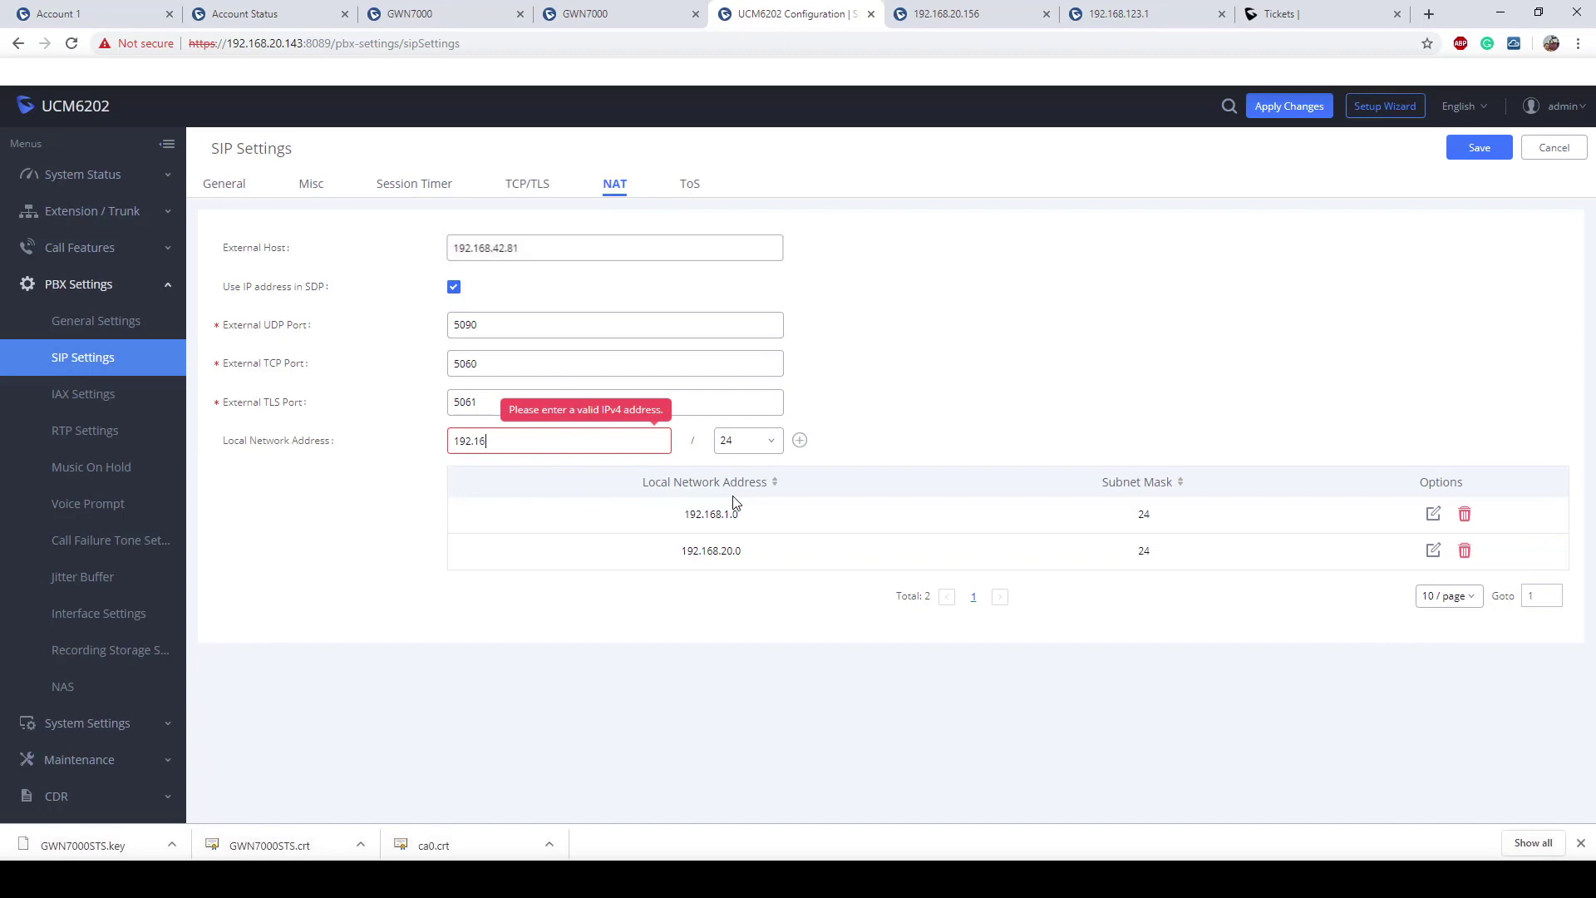
pyautogui.write('8.123.0')
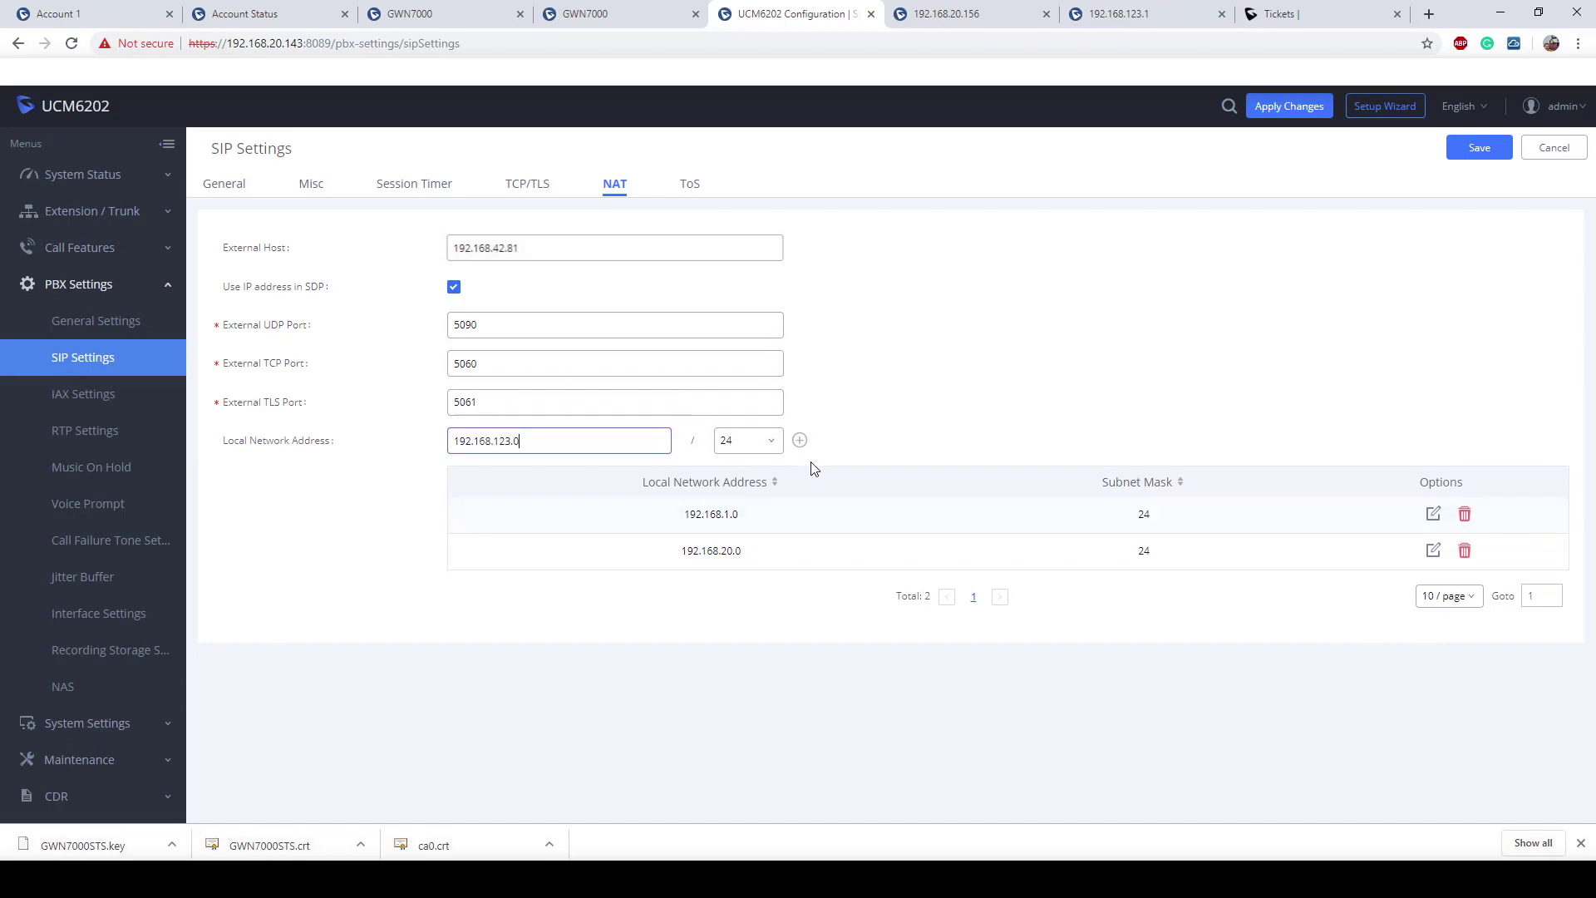
pyautogui.click(799, 439)
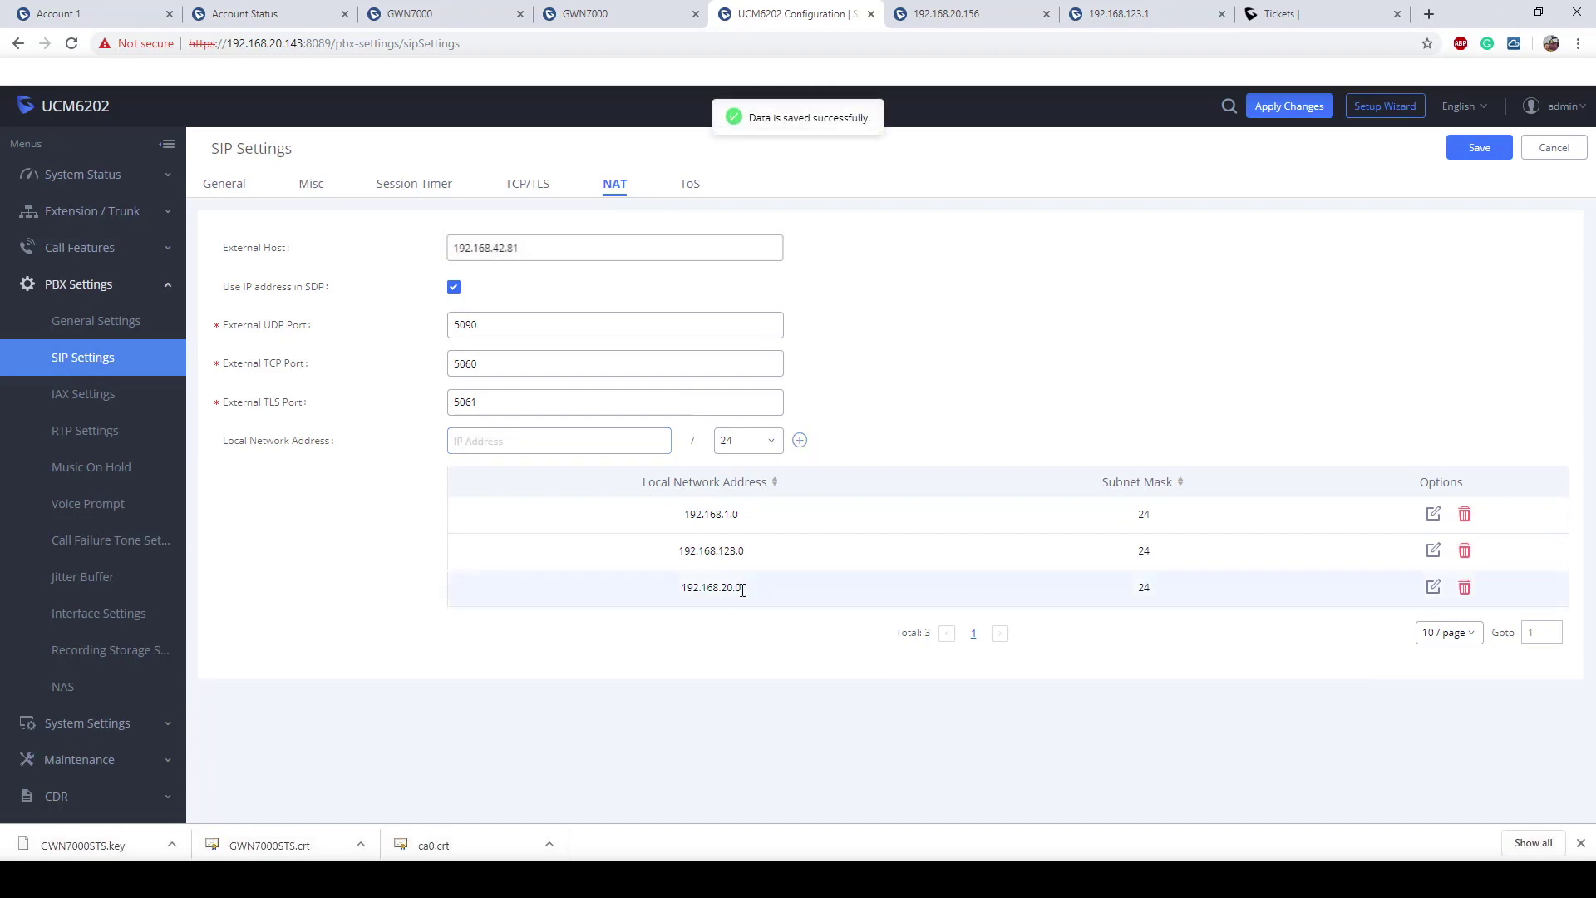
# Step: Check the 192.168.123.0 local network entry, save the SIP NAT settings, and confirm the UCM restart
pyautogui.moveTo(750, 551); pyautogui.dragTo(661, 551)
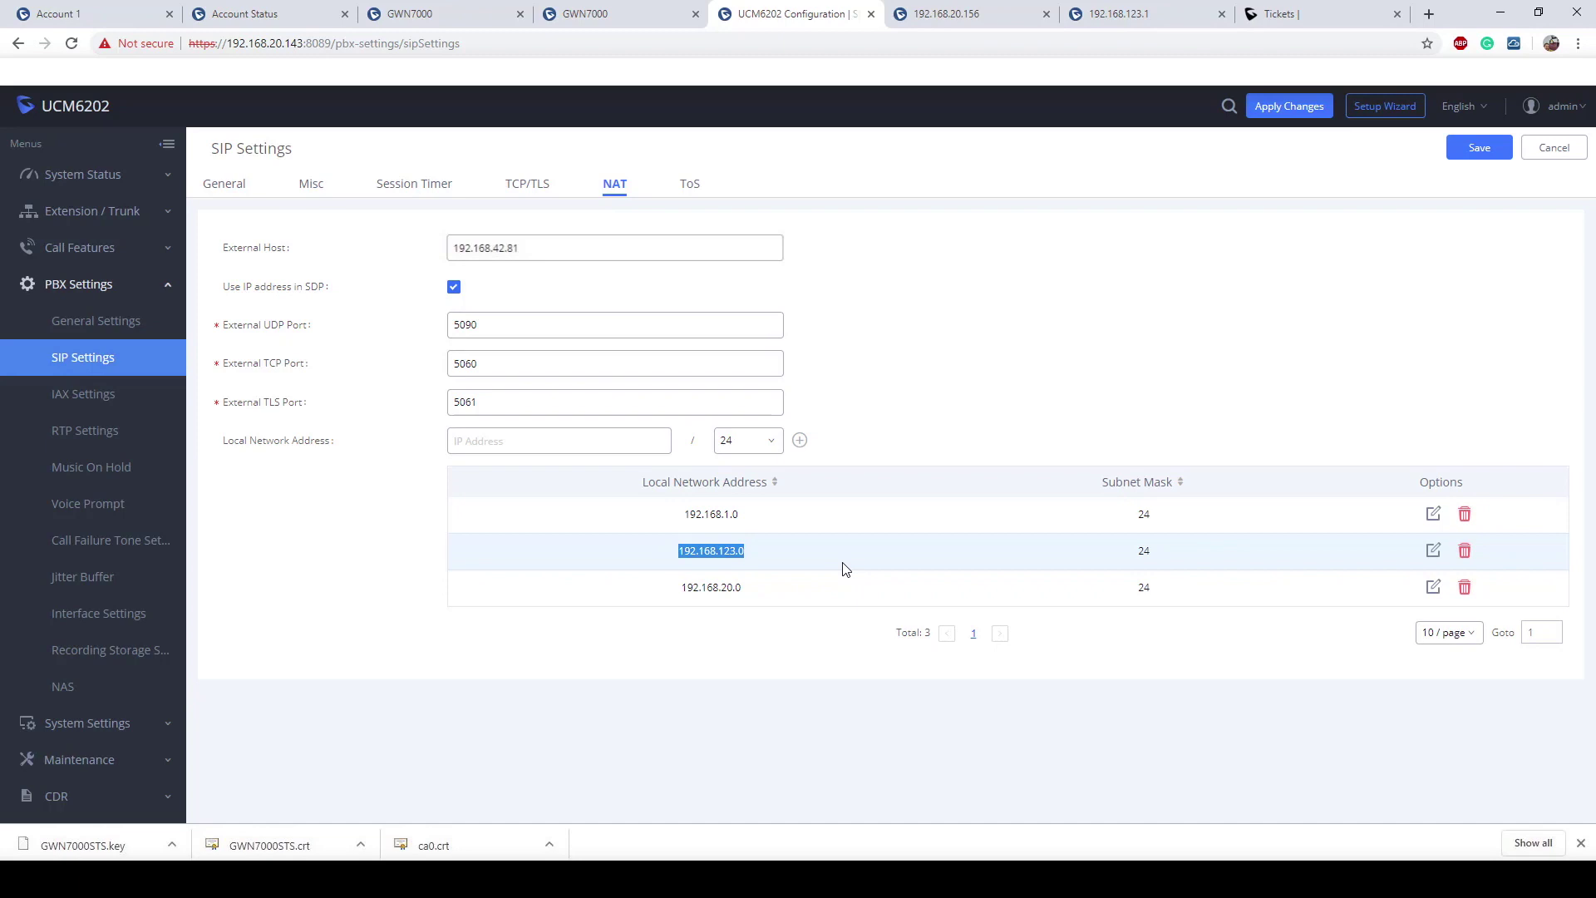
pyautogui.click(320, 246)
pyautogui.moveTo(771, 554); pyautogui.dragTo(672, 554)
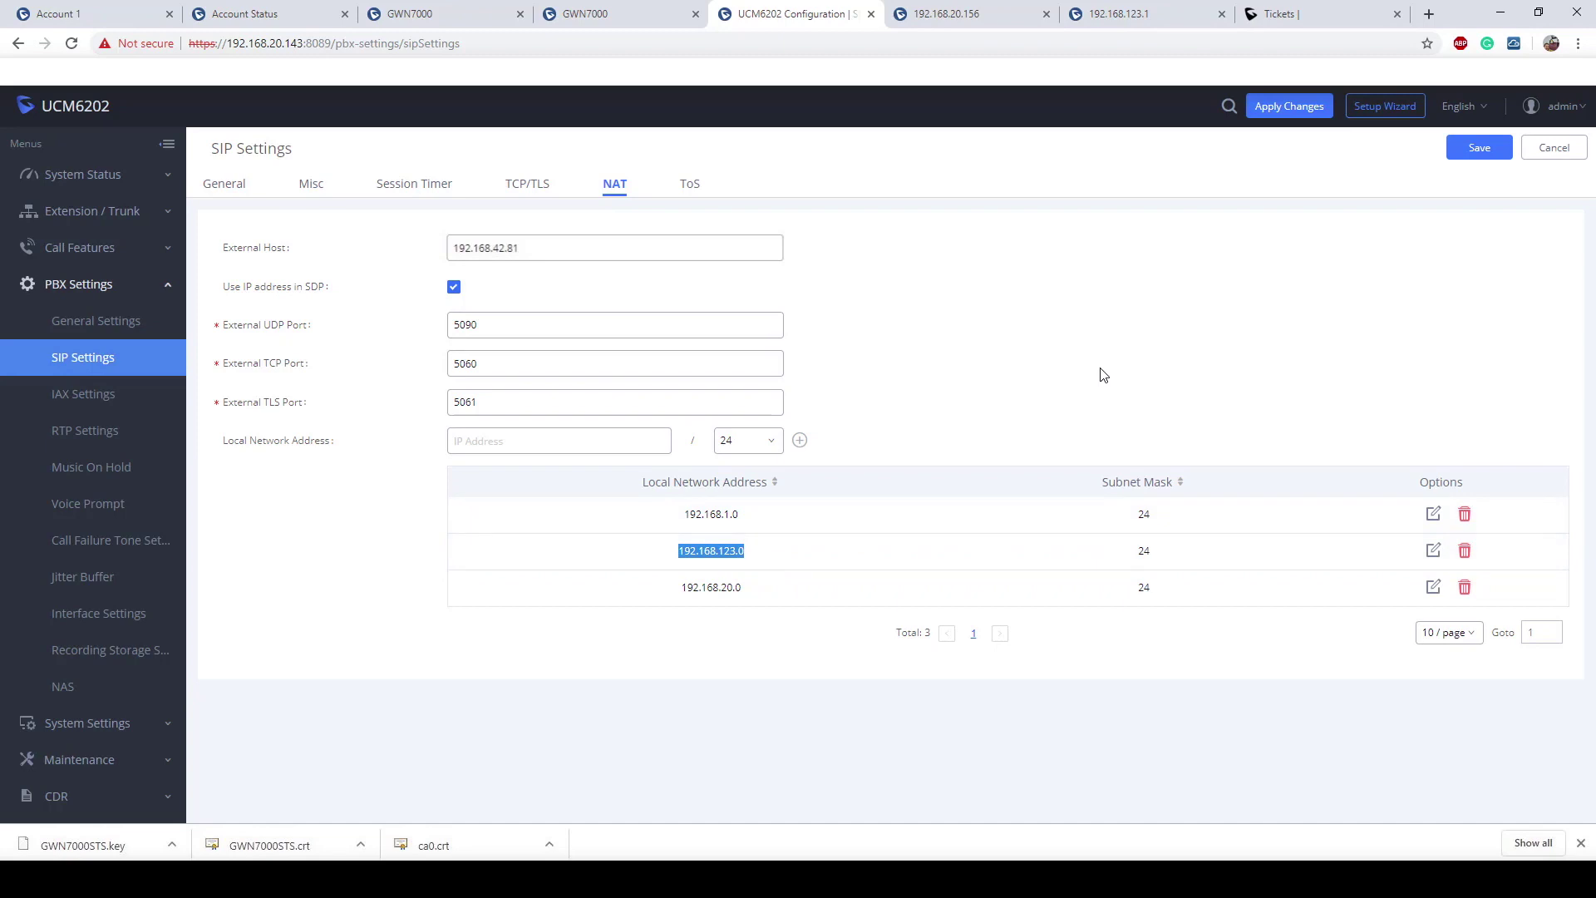
pyautogui.click(1480, 153)
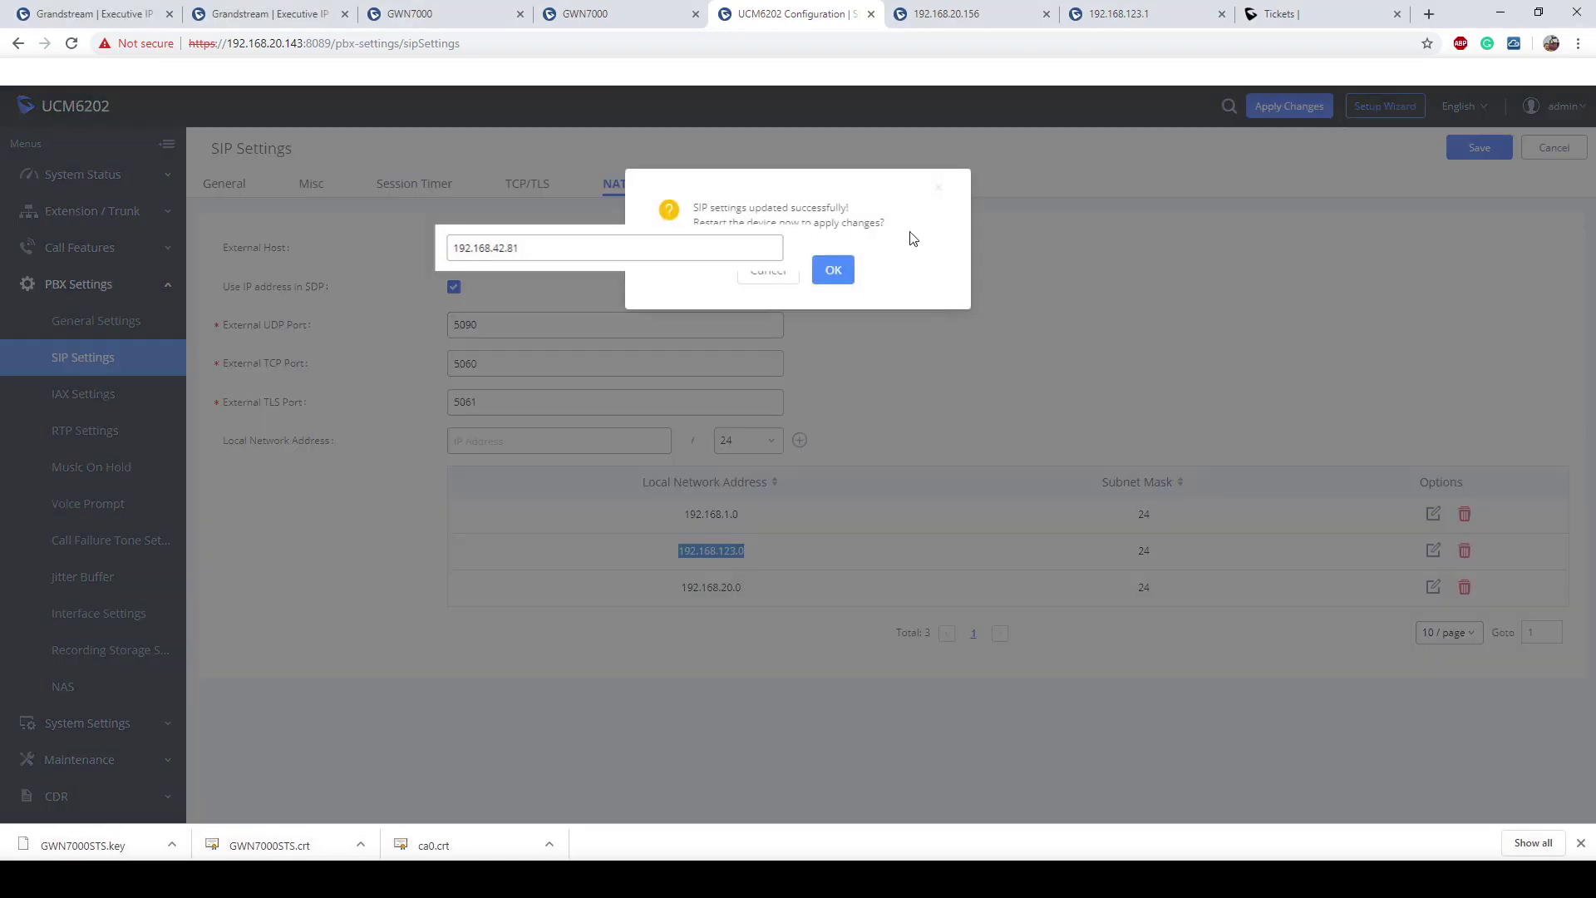
pyautogui.click(831, 271)
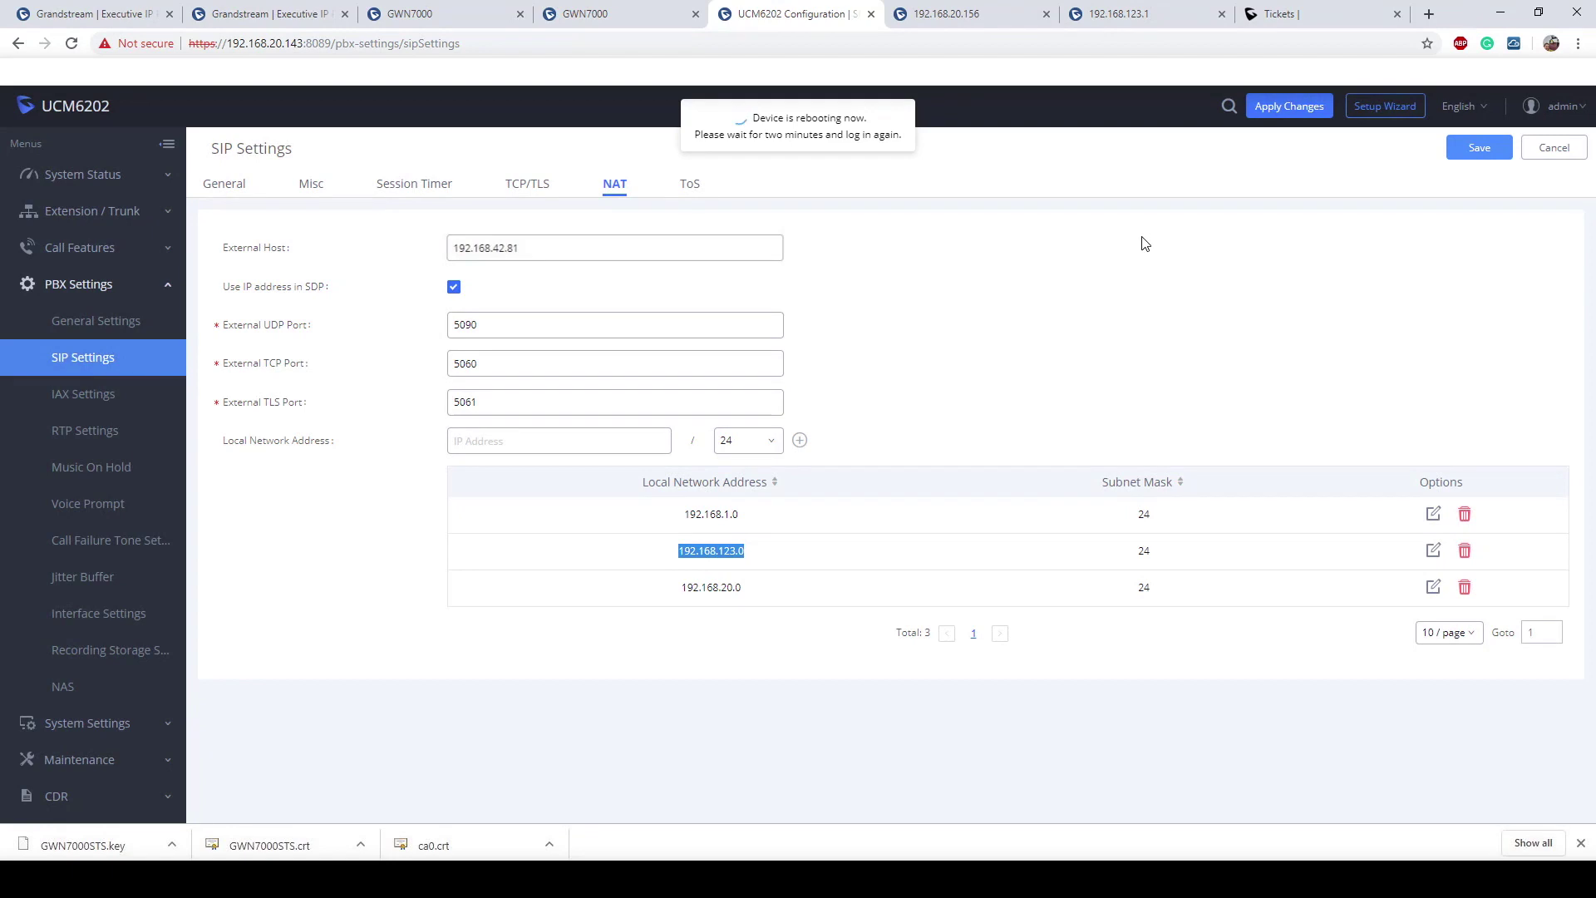